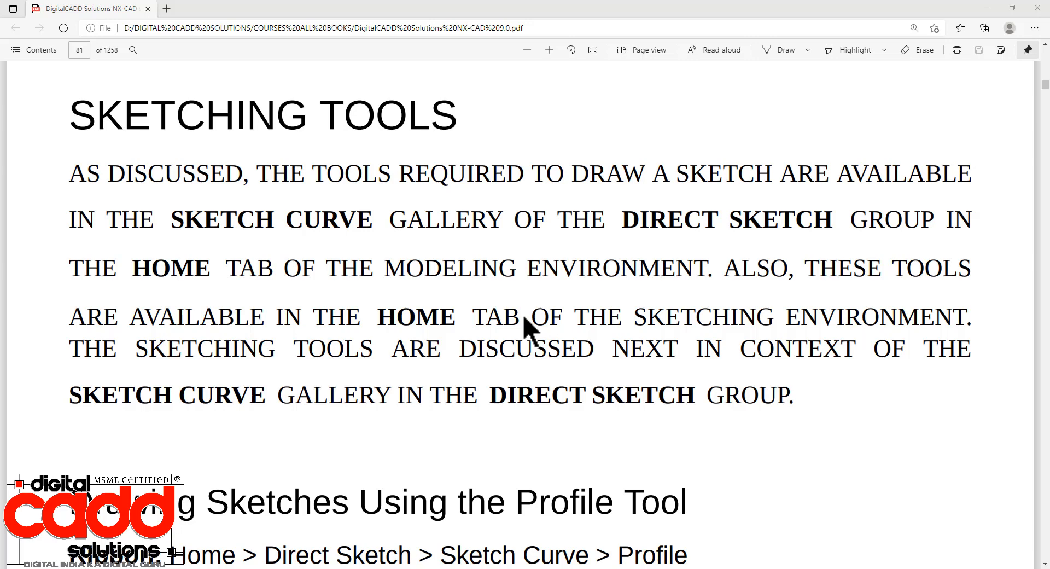
pyautogui.moveTo(48, 86)
pyautogui.mouseDown()
pyautogui.moveTo(127, 118)
pyautogui.moveTo(471, 146)
pyautogui.mouseUp()
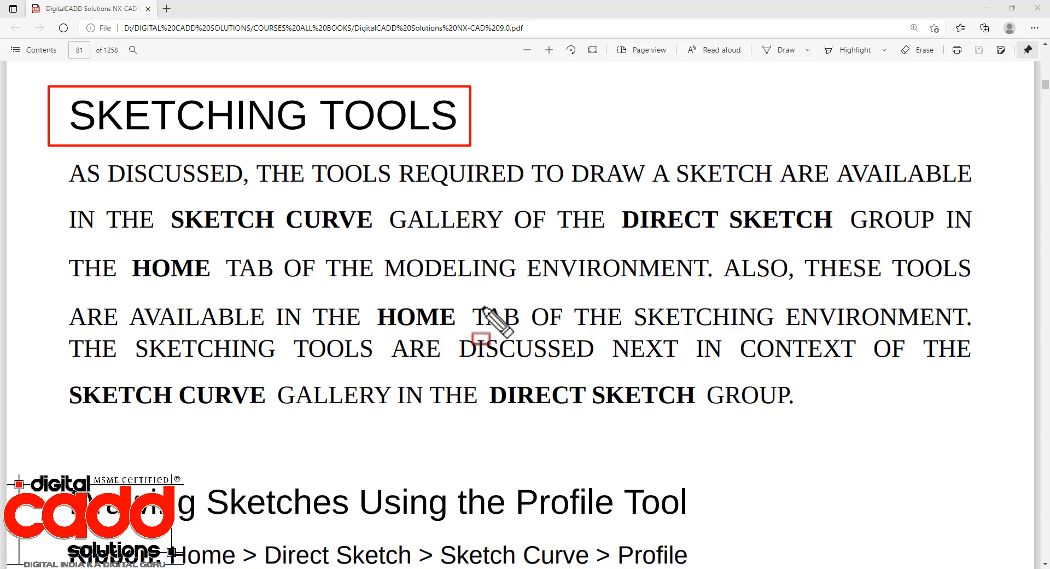
pyautogui.press('Escape')
# - Switch to NX 12 and create a new part from the Model template in millimetres, named model4.prt
pyautogui.click(409, 568)
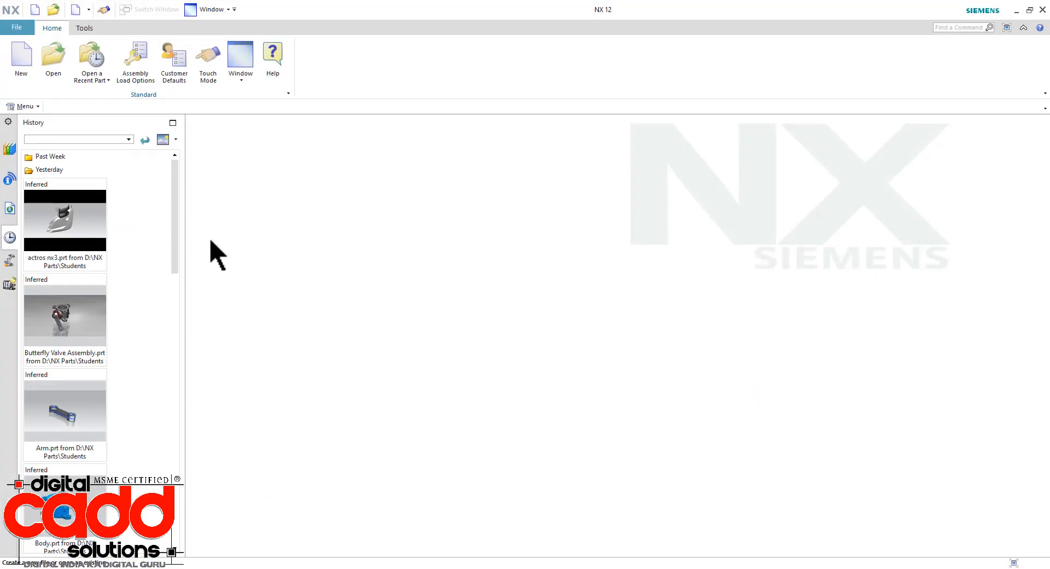
pyautogui.click(24, 57)
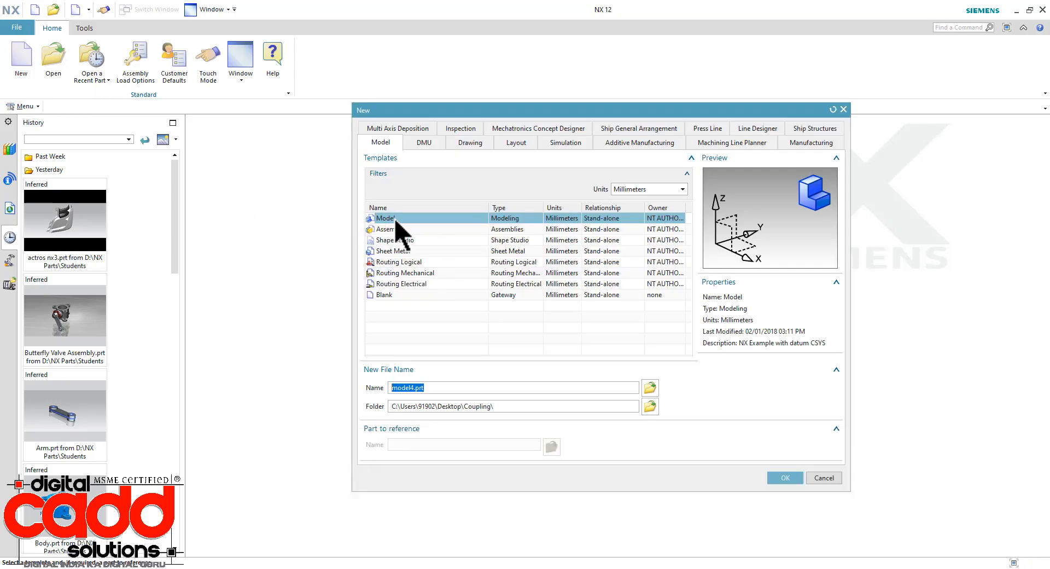
pyautogui.click(785, 478)
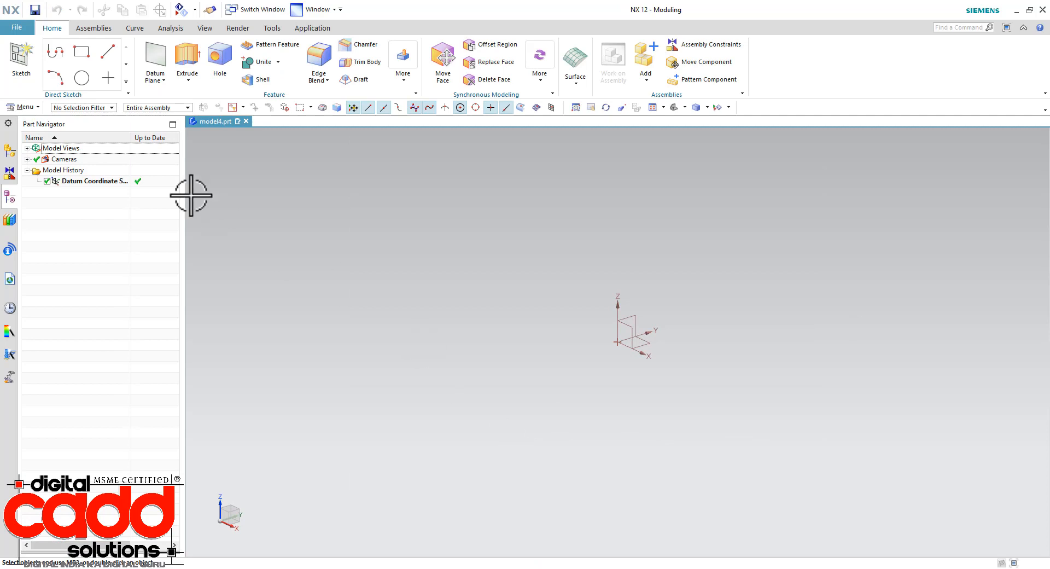
# - Start a new sketch with the sketch type On Plane
pyautogui.click(22, 61)
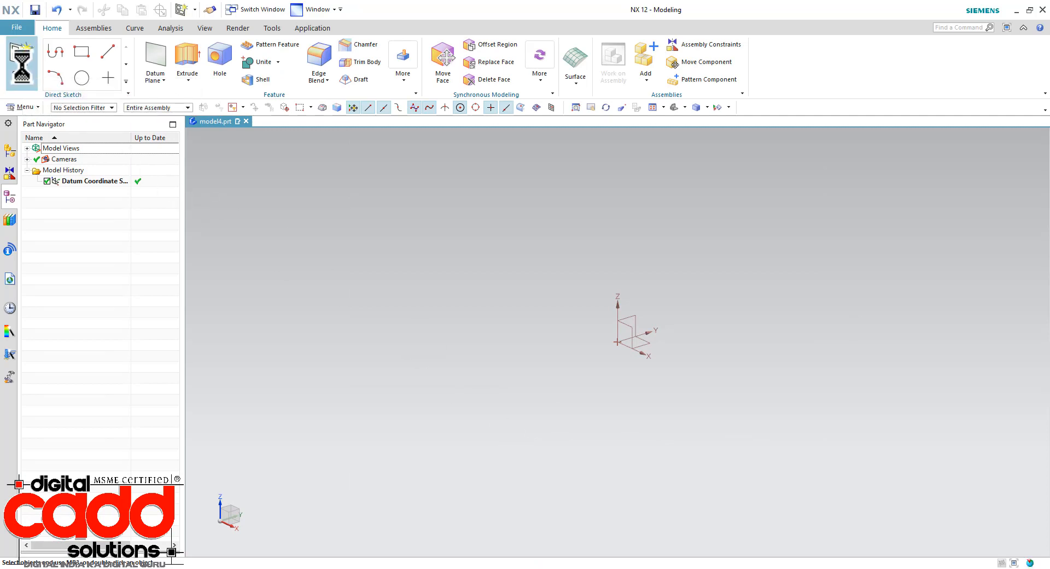
pyautogui.click(265, 186)
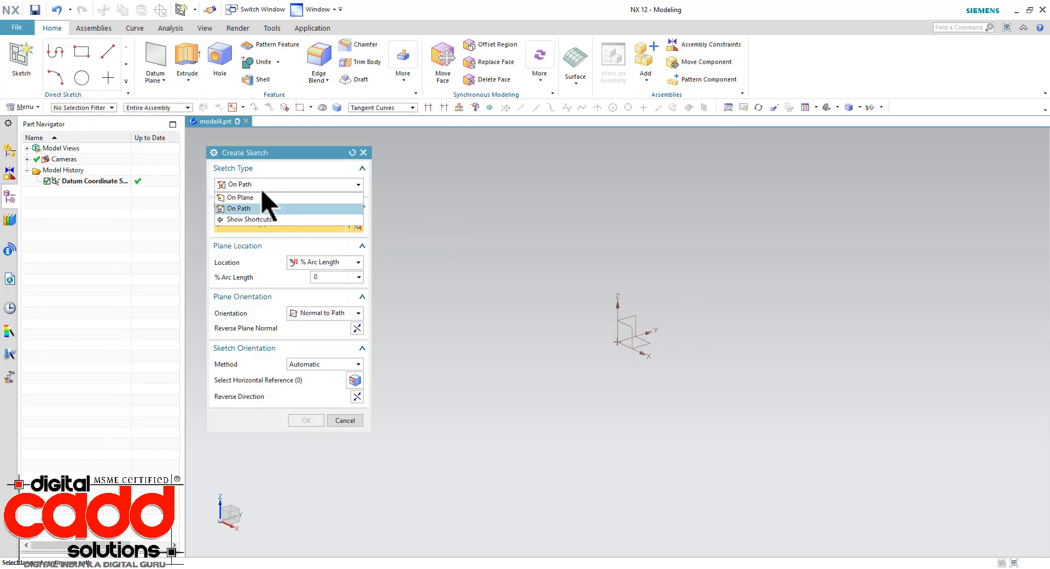
pyautogui.click(256, 197)
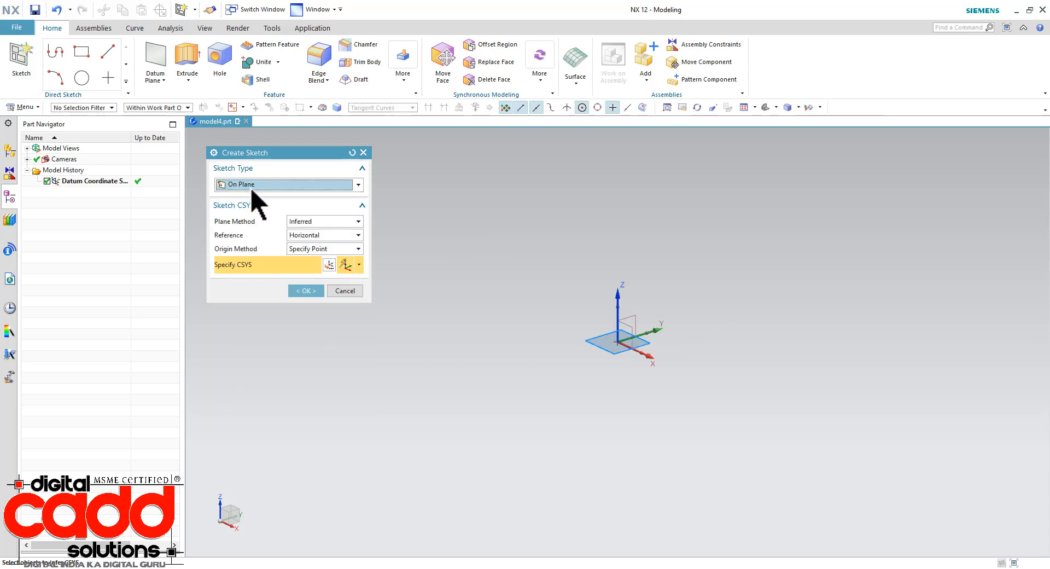
# - Try the On Path sketch type and examine its plane location options
pyautogui.click(253, 186)
pyautogui.click(251, 208)
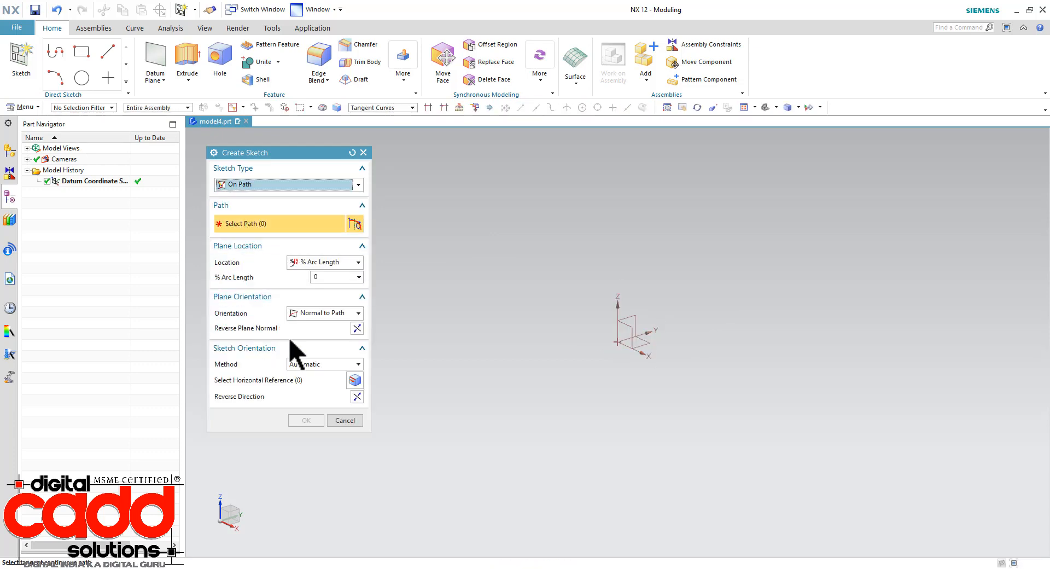
pyautogui.click(326, 277)
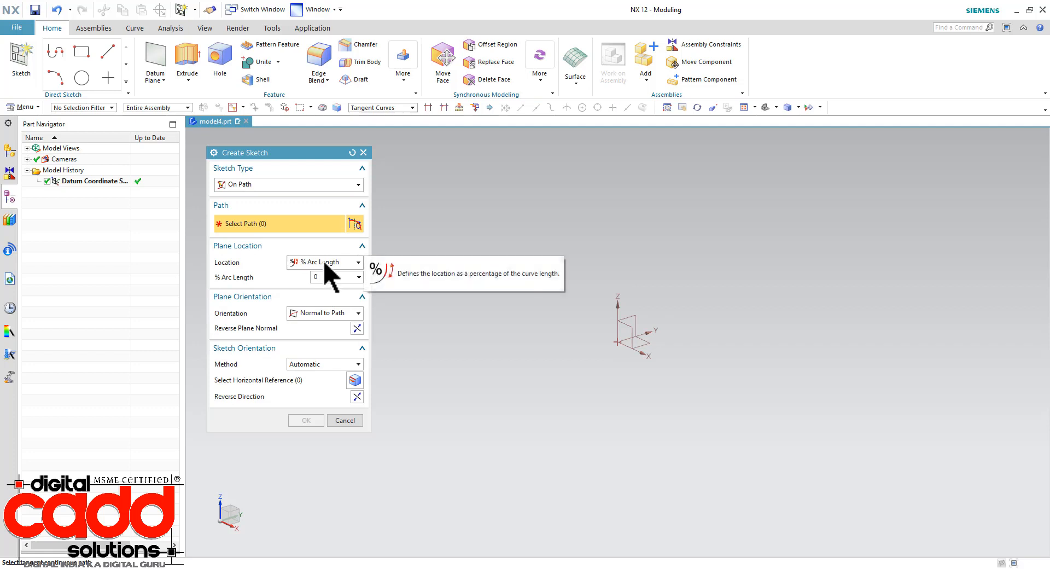
pyautogui.click(328, 263)
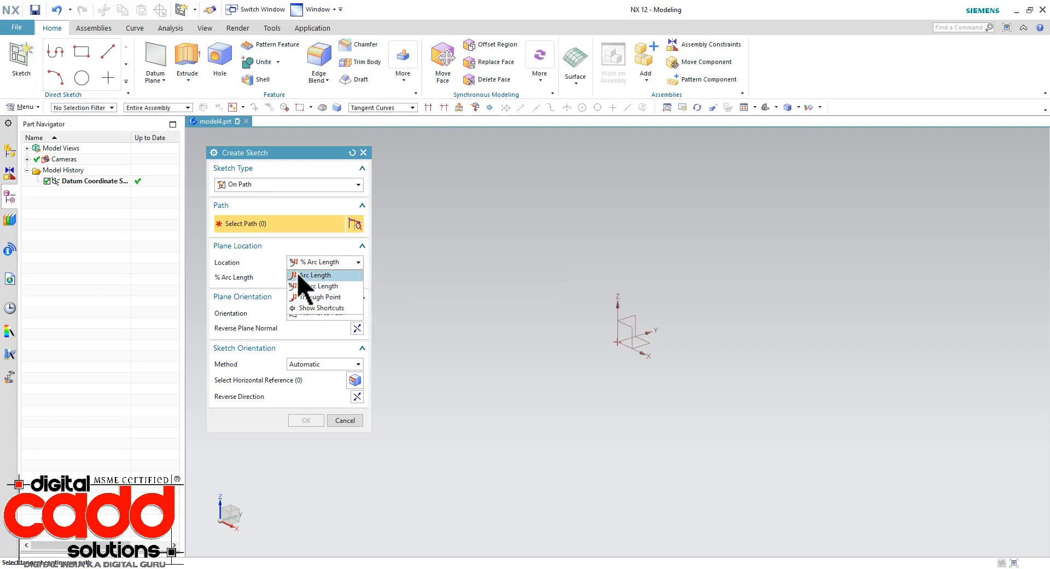
pyautogui.click(250, 261)
# - Set the sketch type to On Plane and create the sketch on the YZ datum plane
pyautogui.click(248, 188)
pyautogui.click(246, 198)
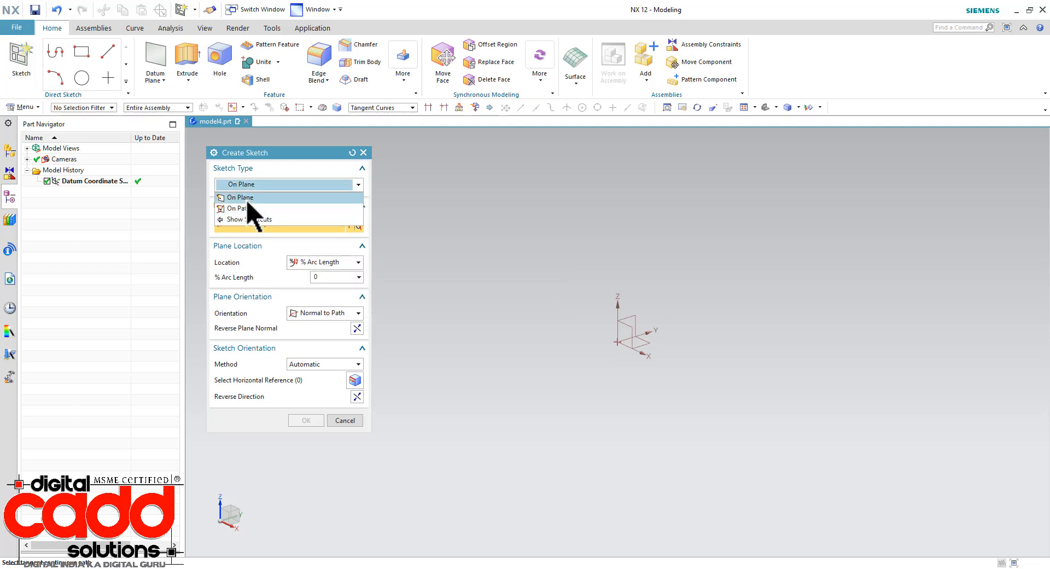
pyautogui.click(633, 317)
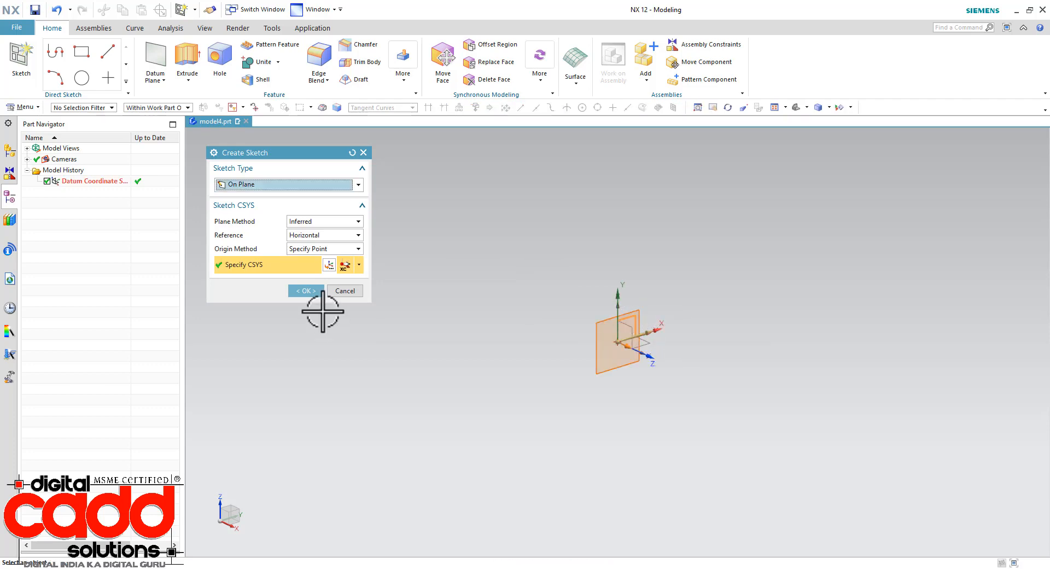
pyautogui.click(306, 291)
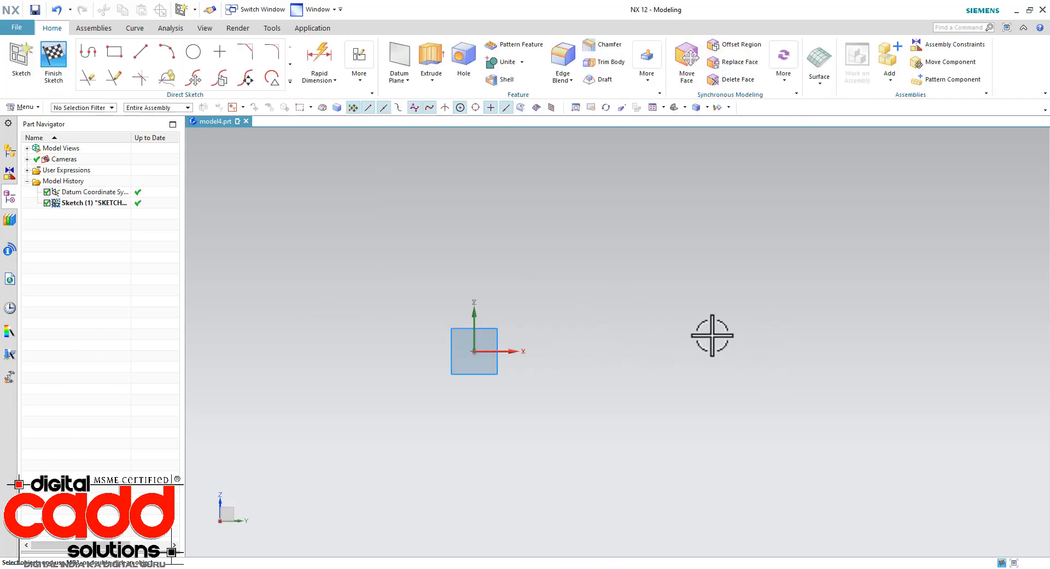
# - Turn off Continuous Auto Dimensioning for the sketch
pyautogui.click(360, 68)
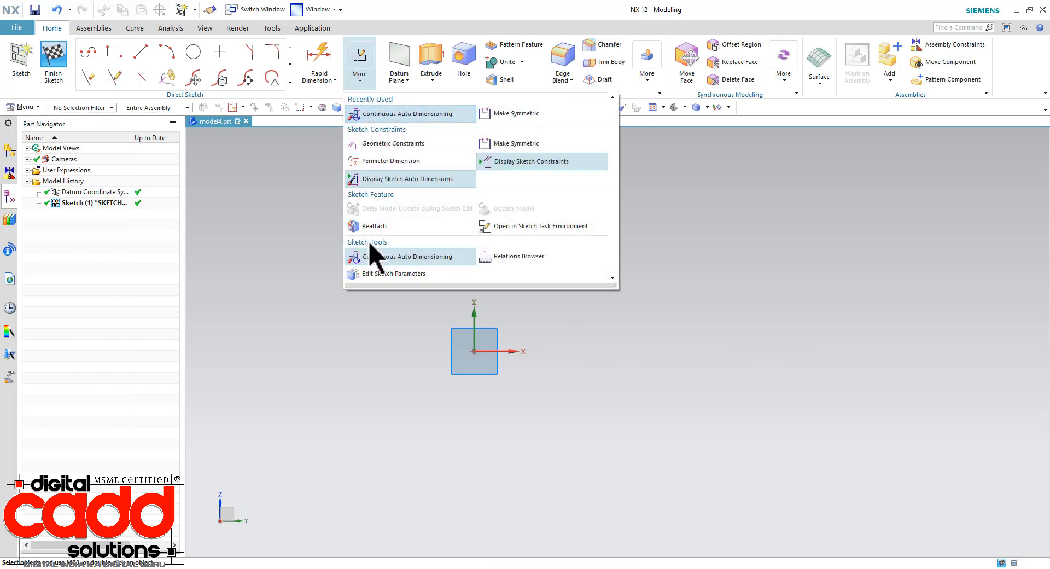
pyautogui.click(359, 268)
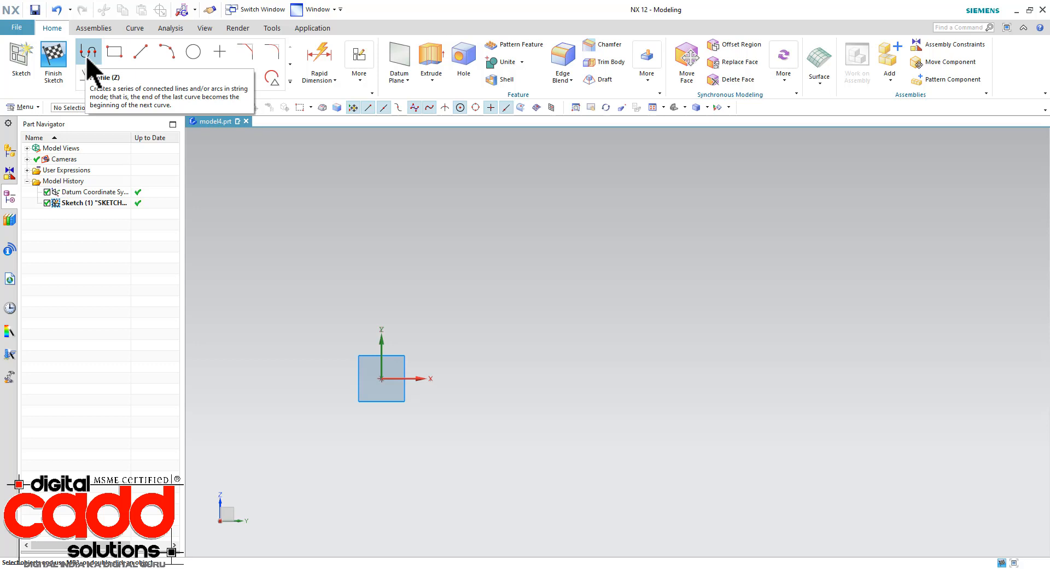
# - Draw connected Profile lines from the sketch origin: 10 mm horizontally right, 8 mm vertically up, and 10 mm at 45 degrees
pyautogui.click(88, 57)
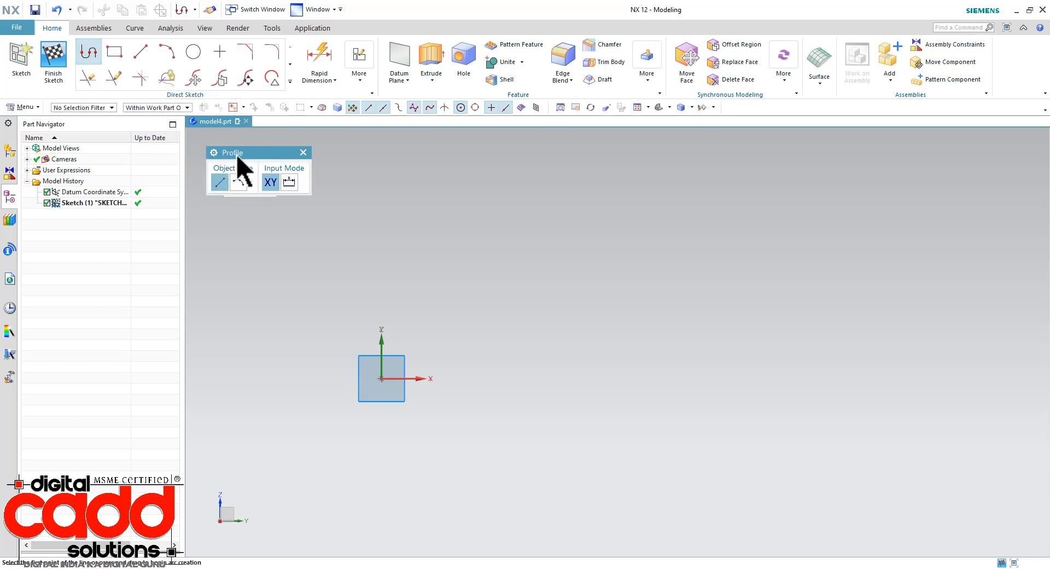
pyautogui.moveTo(247, 155); pyautogui.dragTo(292, 204)
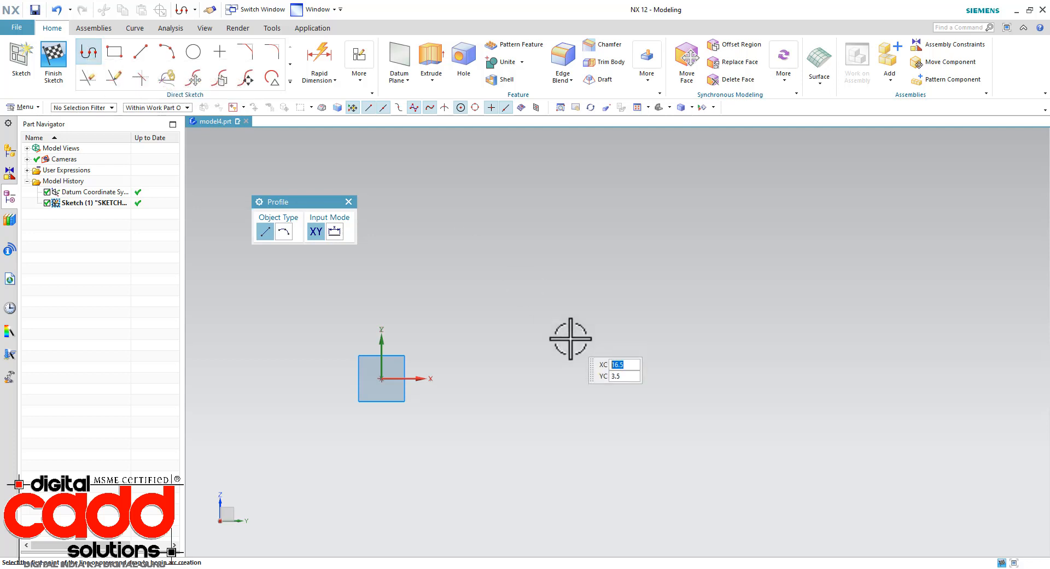
pyautogui.scroll(-1, 492, 348)
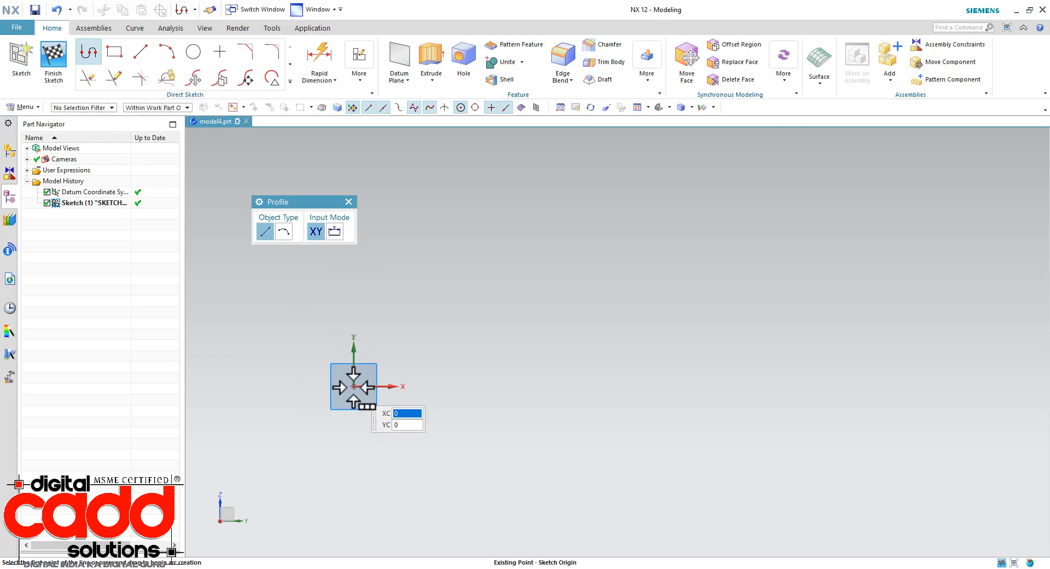
pyautogui.click(353, 386)
pyautogui.click(425, 396)
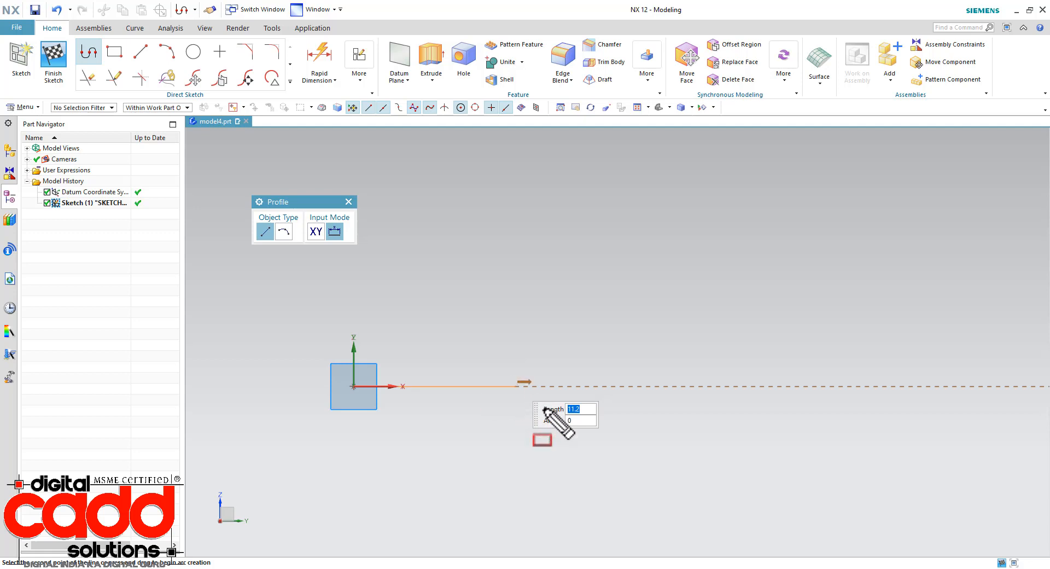
pyautogui.moveTo(530, 395)
pyautogui.mouseDown()
pyautogui.moveTo(595, 435)
pyautogui.moveTo(575, 410)
pyautogui.moveTo(565, 427)
pyautogui.mouseUp()
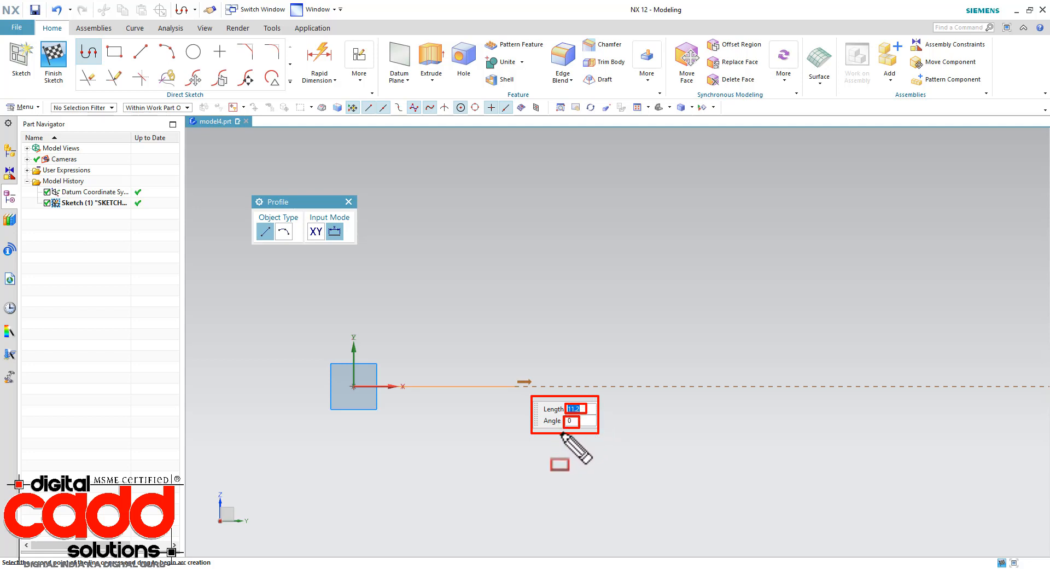
pyautogui.press('Escape')
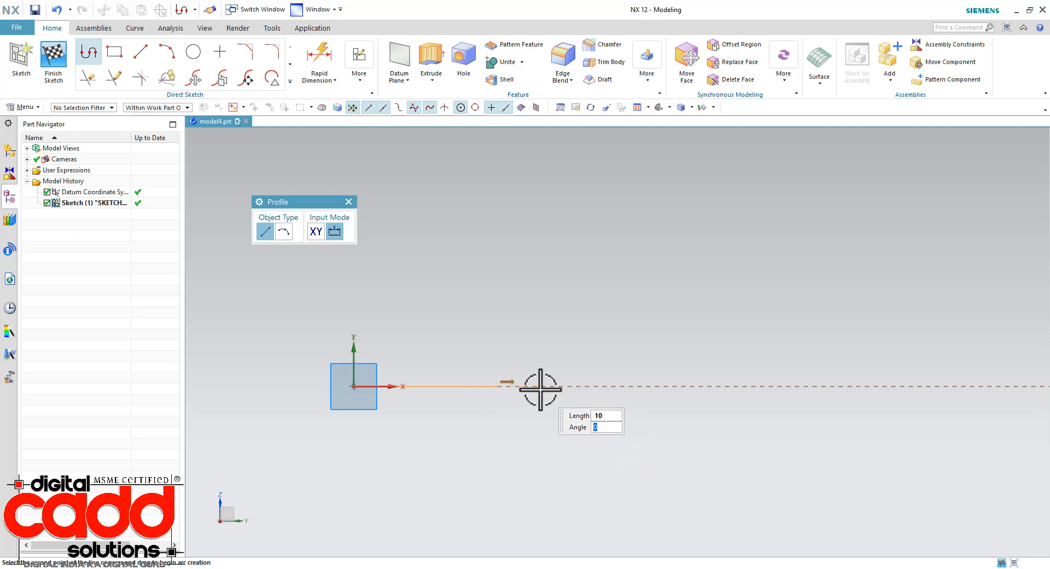
pyautogui.press('Return')
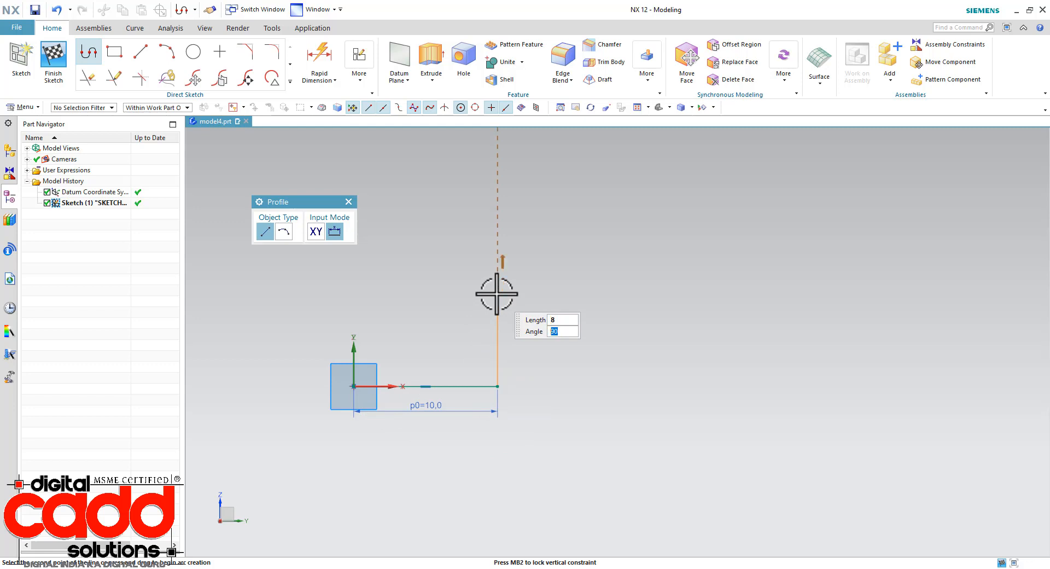
pyautogui.press('Return')
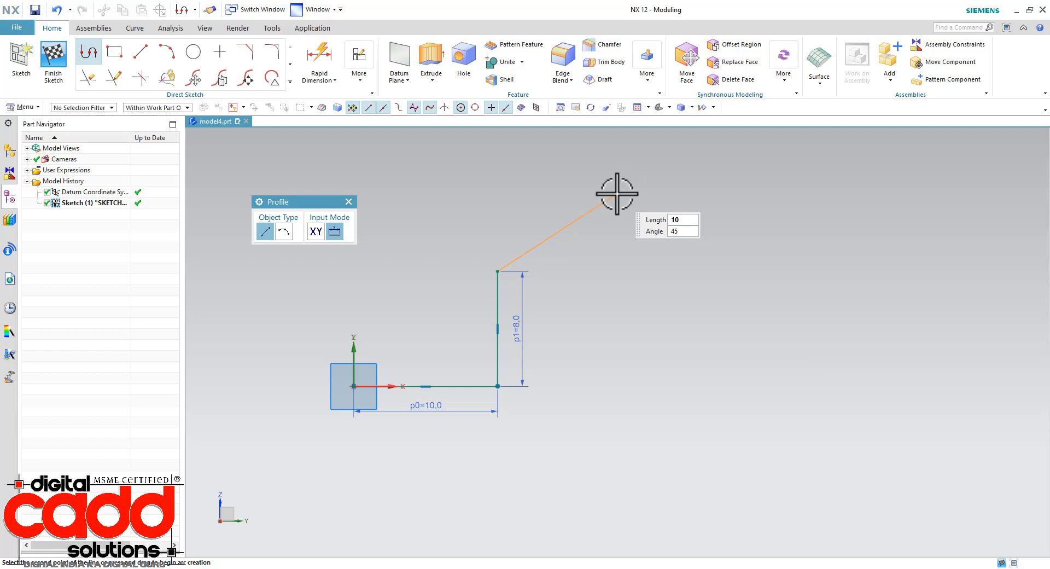
pyautogui.press('Return')
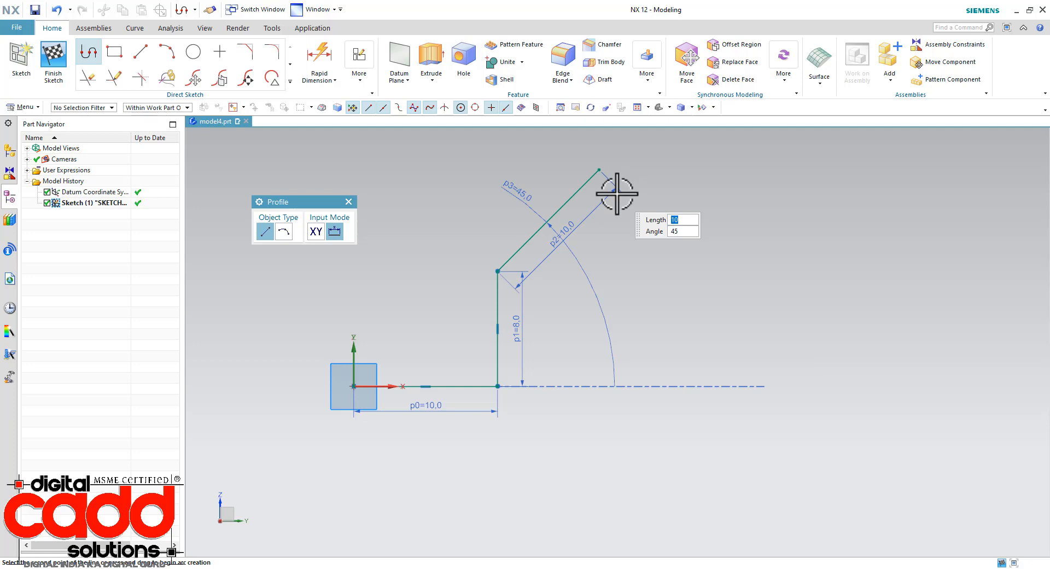
# - Continue the profile from the slanted line's end with lines 10 mm horizontally right, 5 mm straight down, and 5 mm horizontally right
pyautogui.moveTo(680, 241); pyautogui.dragTo(594, 315, button='middle')
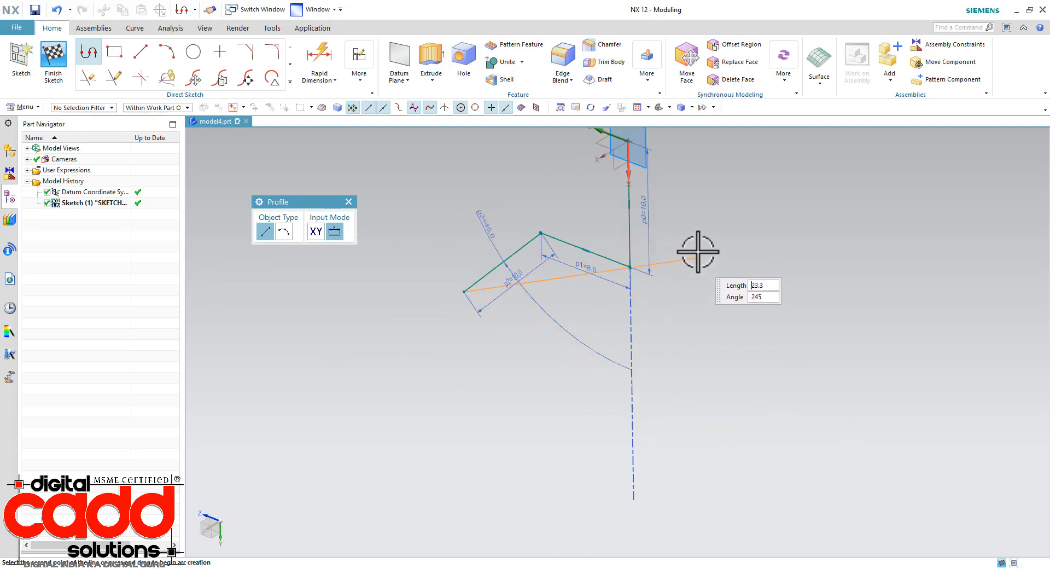
pyautogui.rightClick(697, 222)
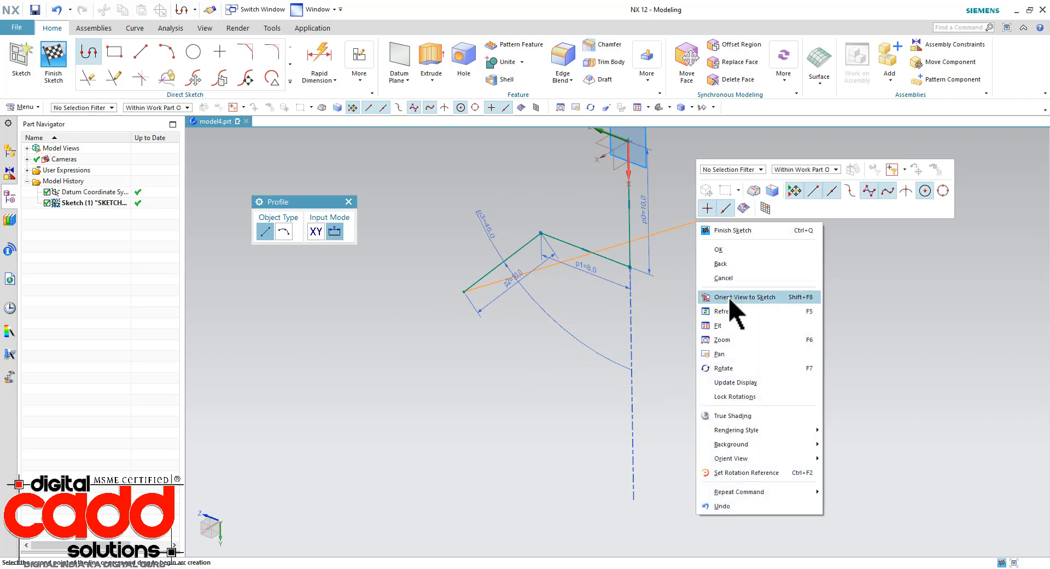
pyautogui.click(752, 297)
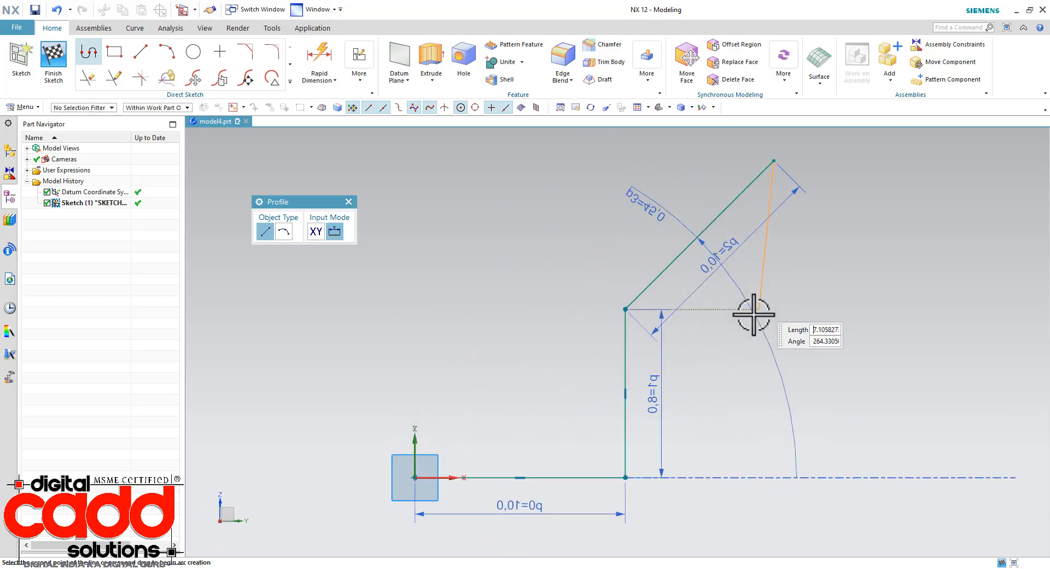
pyautogui.scroll(1, 827, 320)
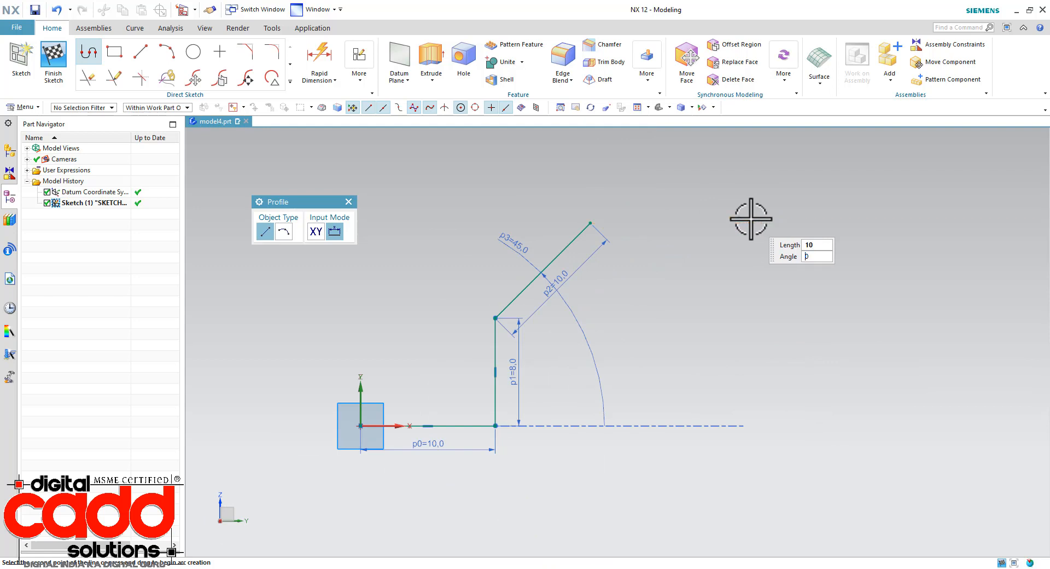
pyautogui.press('Return')
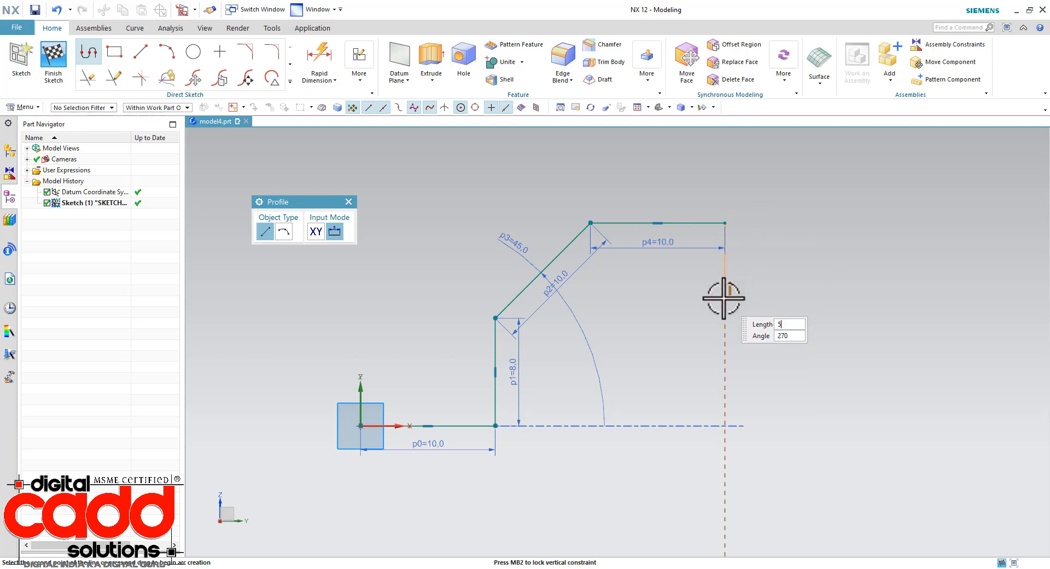
pyautogui.press('Return')
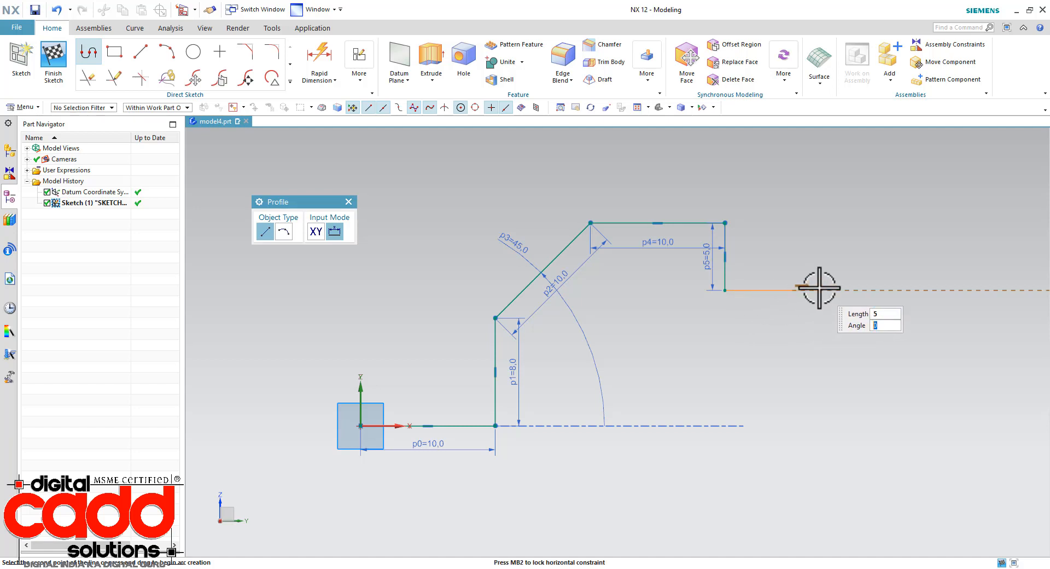
pyautogui.press('Return')
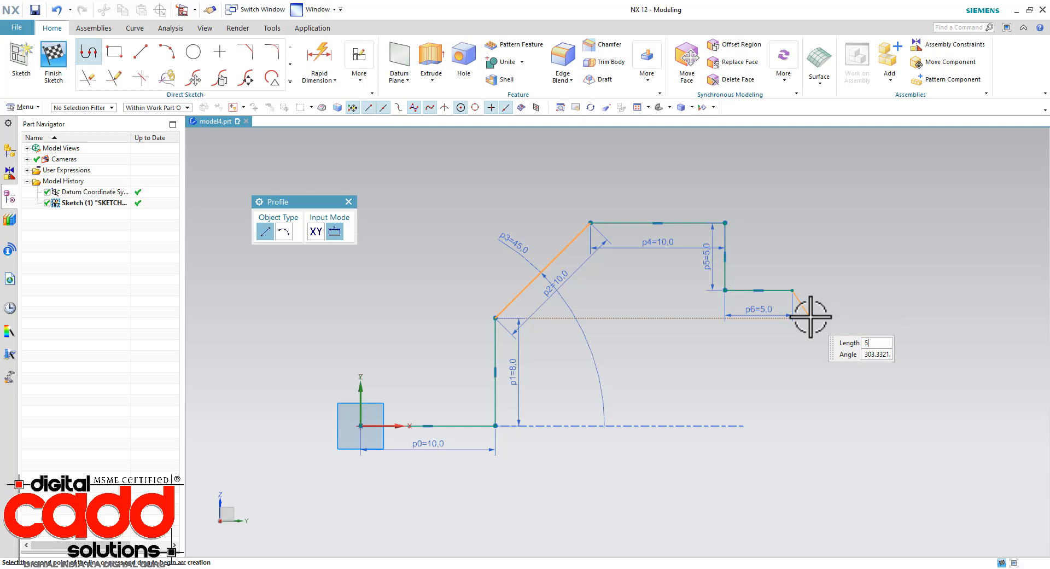
# - Extend the profile 5 mm at -45 degrees, 10 mm straight down, and horizontally left about 35.6 mm to below the origin
pyautogui.press('Tab')
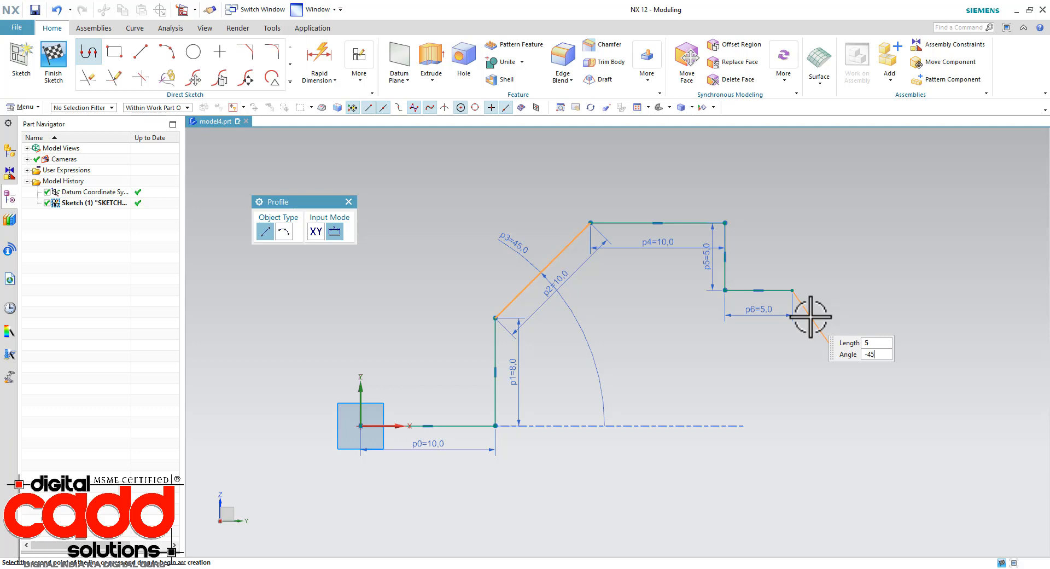
pyautogui.press('Return')
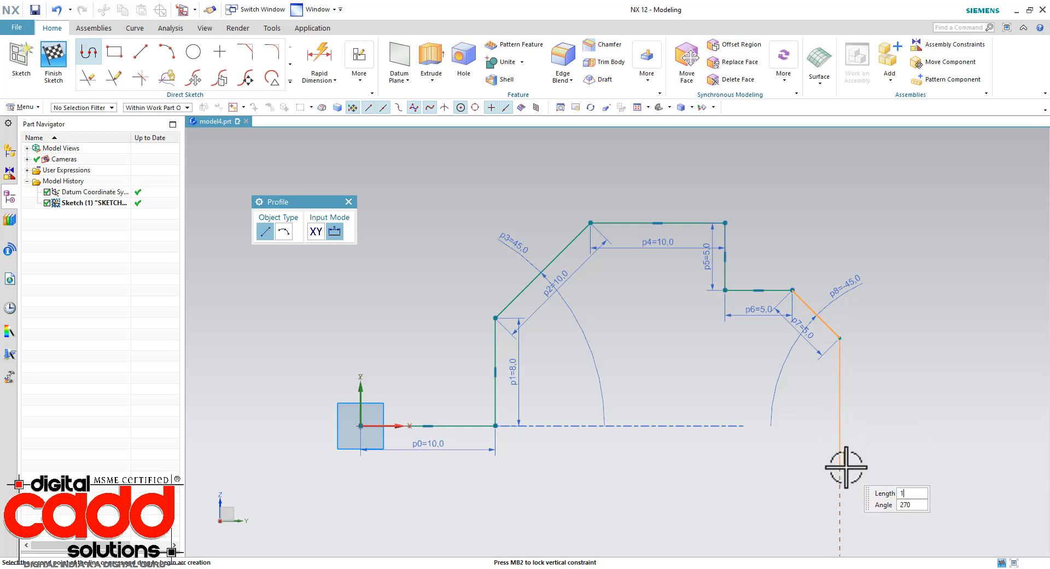
pyautogui.click(845, 467)
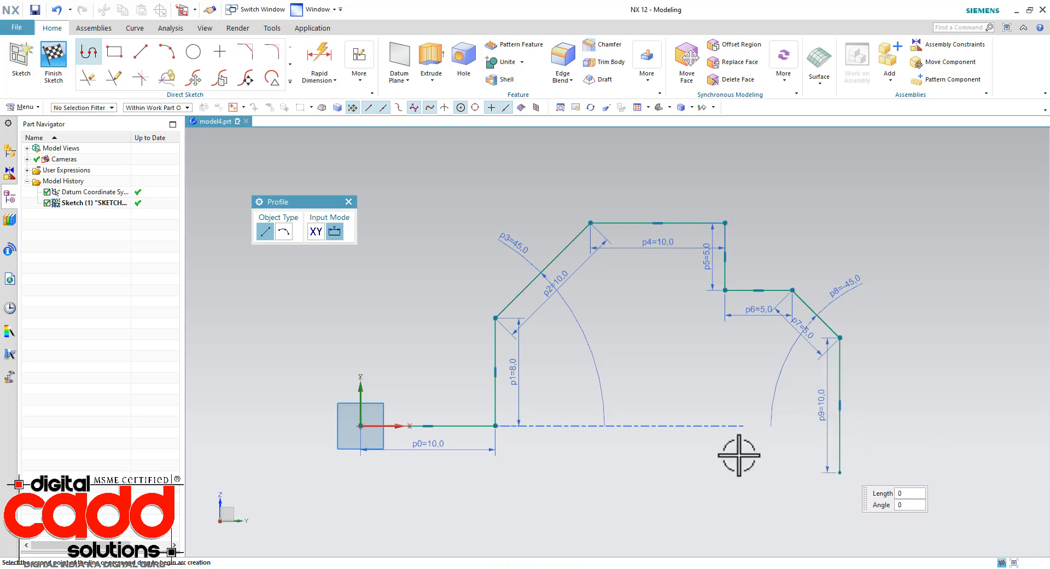
pyautogui.click(363, 469)
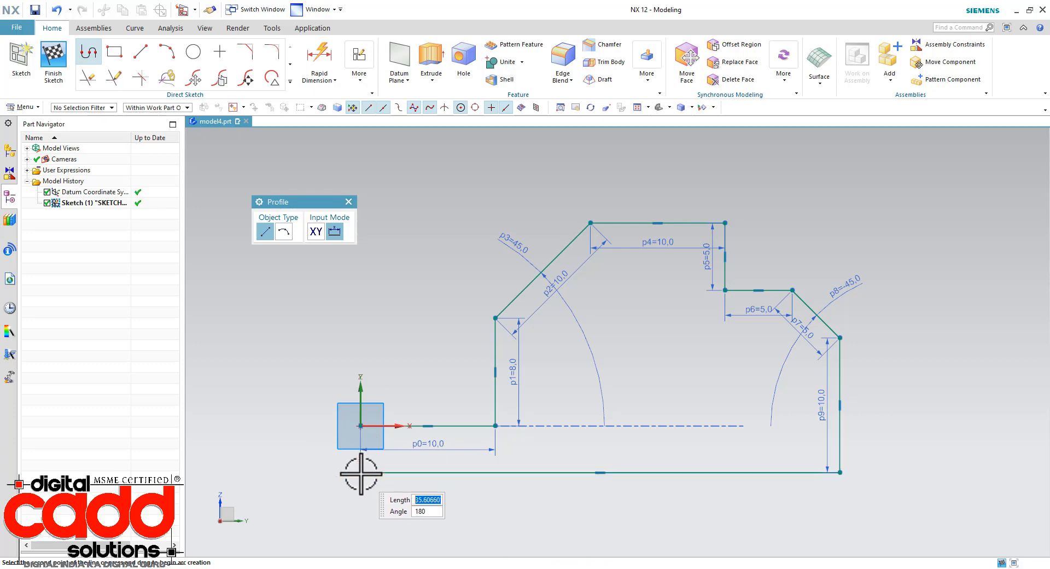
# - Close the outline with a vertical Profile line up to the sketch origin and end the Profile tool
pyautogui.click(360, 426)
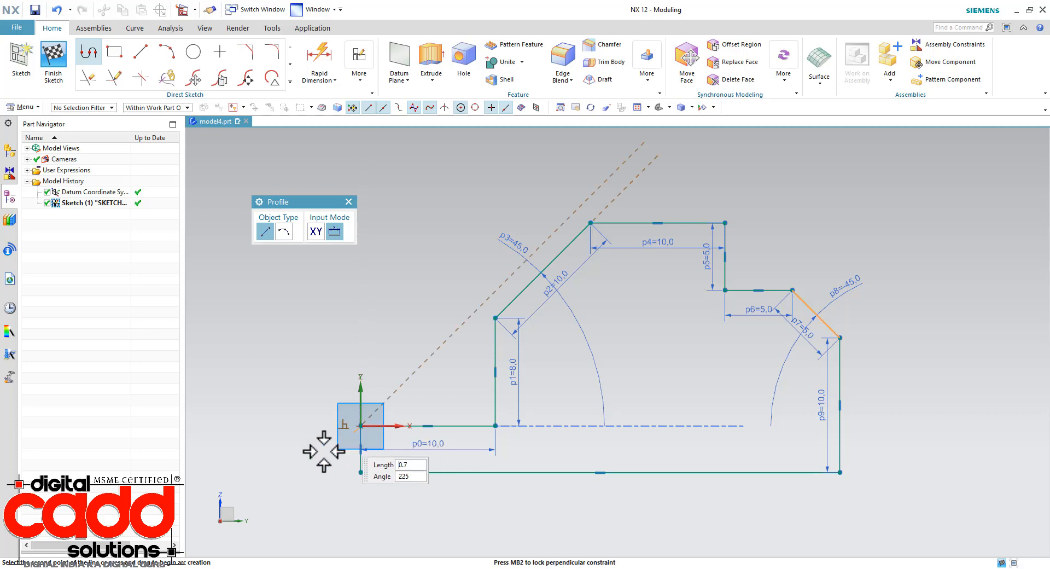
pyautogui.middleClick(269, 480)
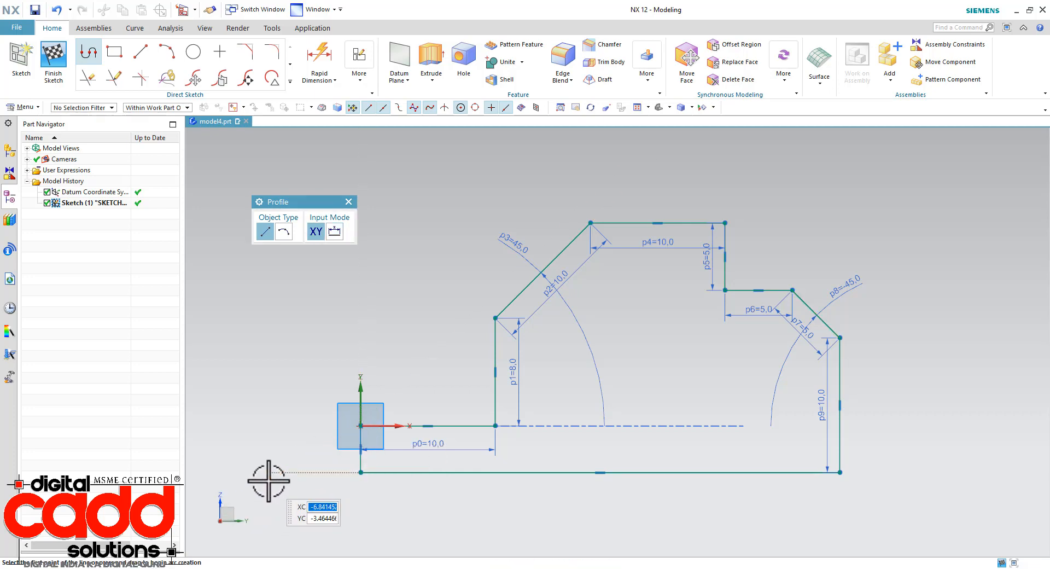
pyautogui.middleClick(269, 481)
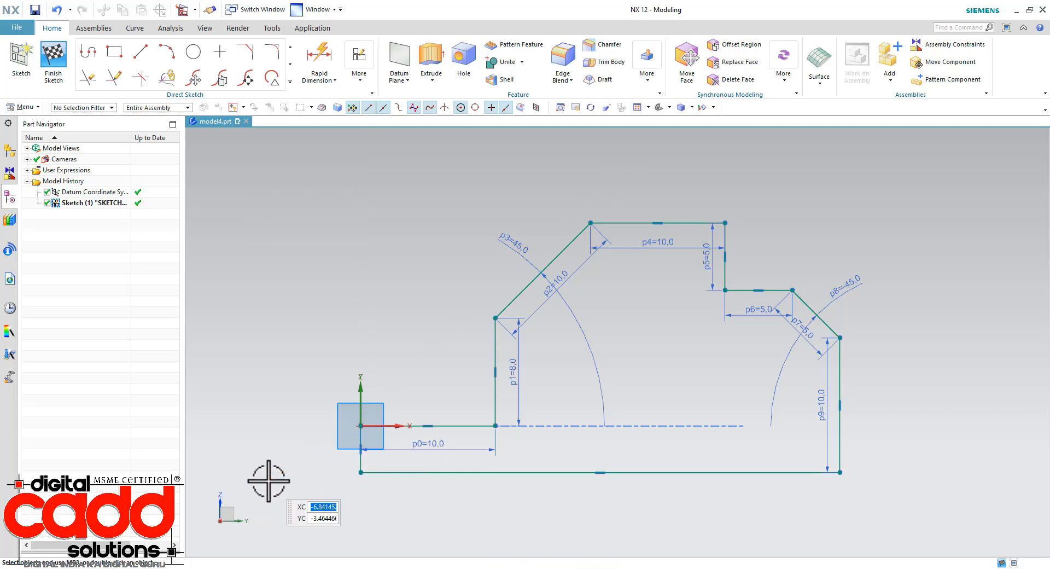
# - Reposition the outline's left-hand dimensions: the lowest 10 mm, 8 mm, slanted 10 mm and upper 10 mm dimensions outside, and the 45-degree angle inside
pyautogui.moveTo(419, 411); pyautogui.dragTo(422, 395)
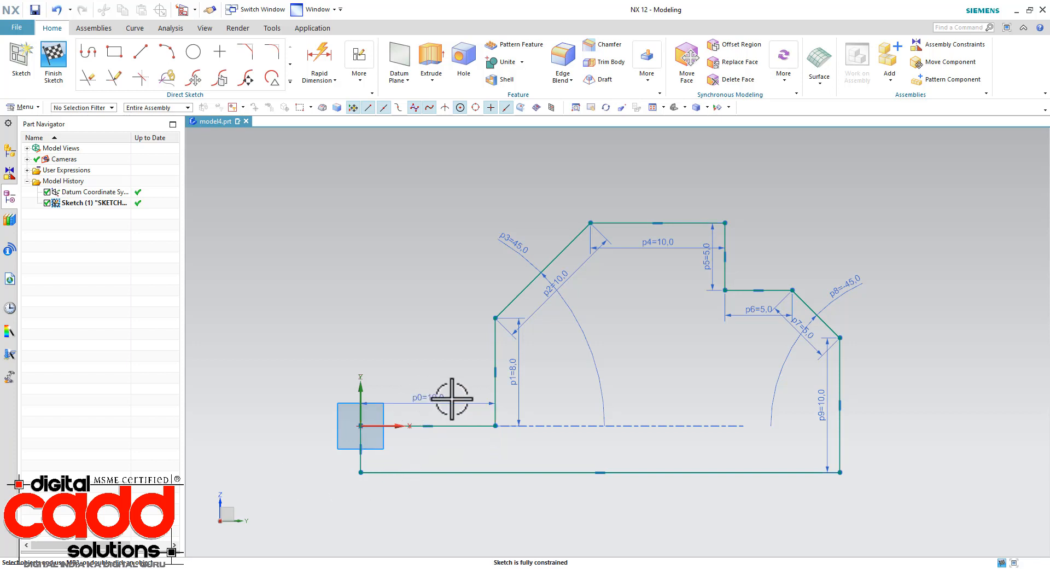
pyautogui.moveTo(504, 363); pyautogui.dragTo(376, 371)
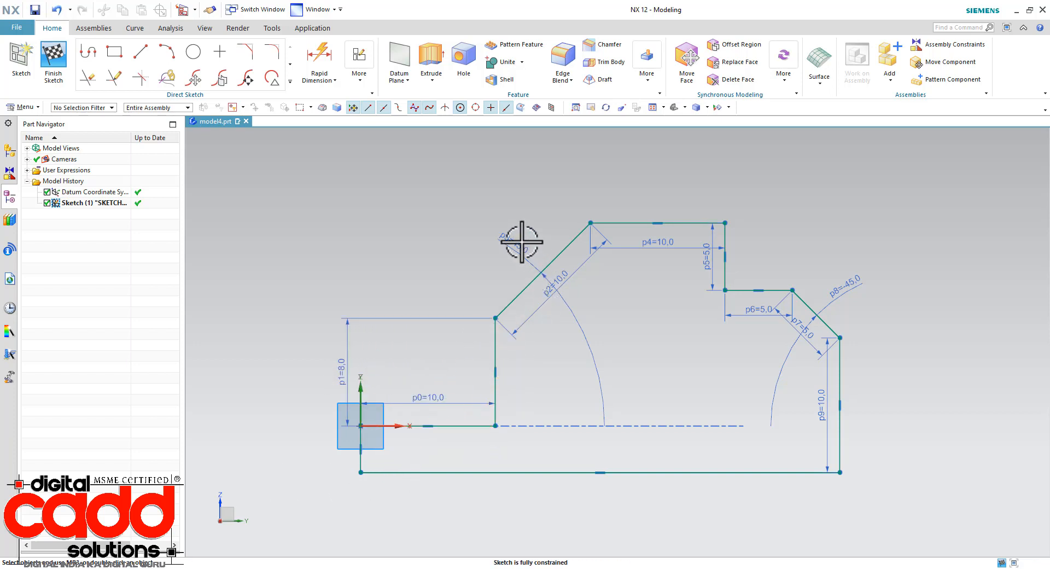
pyautogui.moveTo(520, 241); pyautogui.dragTo(560, 313)
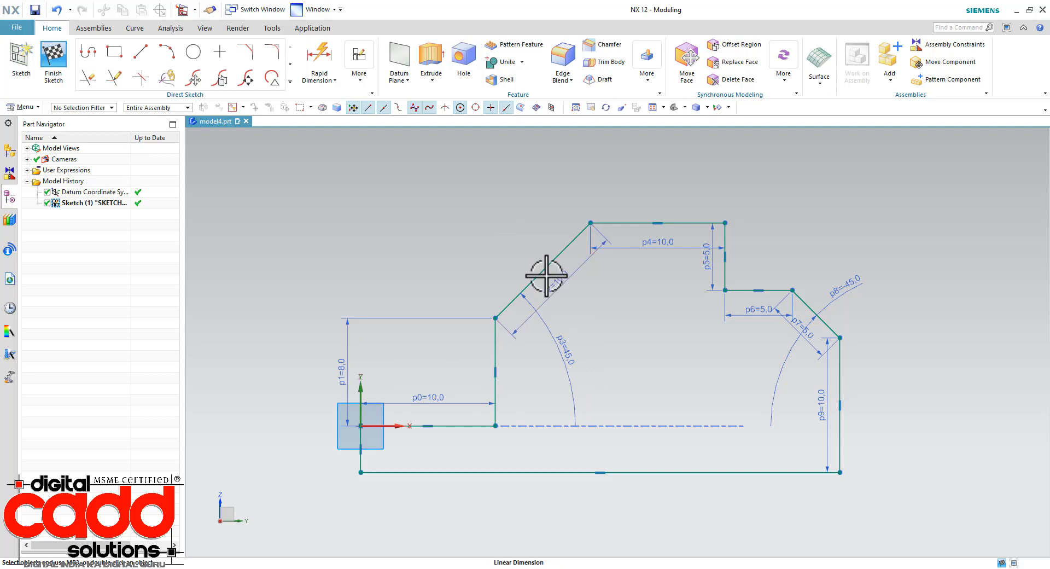
pyautogui.moveTo(546, 274); pyautogui.dragTo(494, 232)
pyautogui.moveTo(643, 229); pyautogui.dragTo(655, 186)
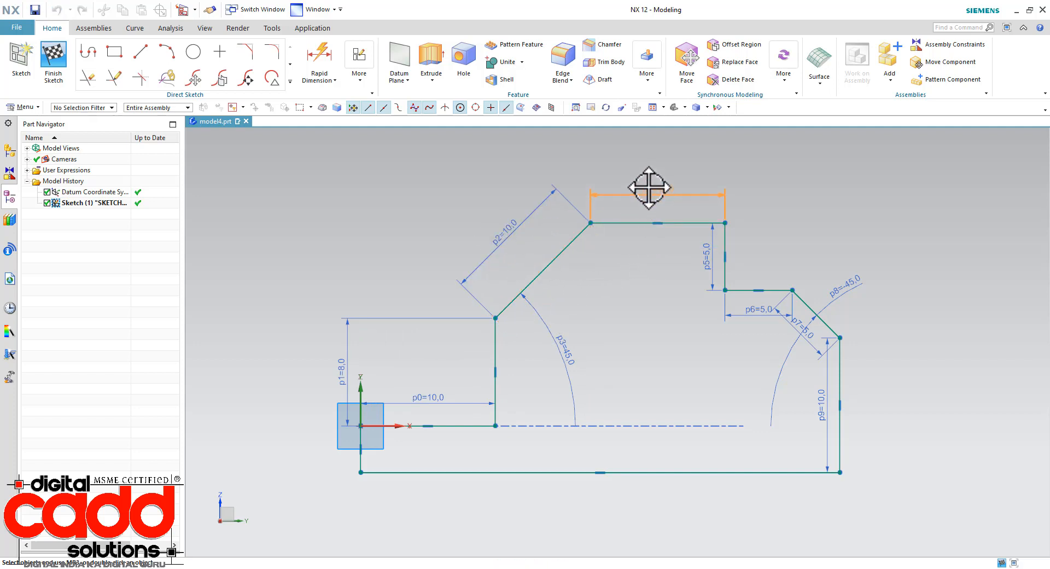
# - Reposition the right-hand dimensions: both 5 mm step dimensions, the slanted 5 mm and the vertical 10 mm outside, and the -45-degree angle inside
pyautogui.moveTo(723, 255); pyautogui.dragTo(761, 257)
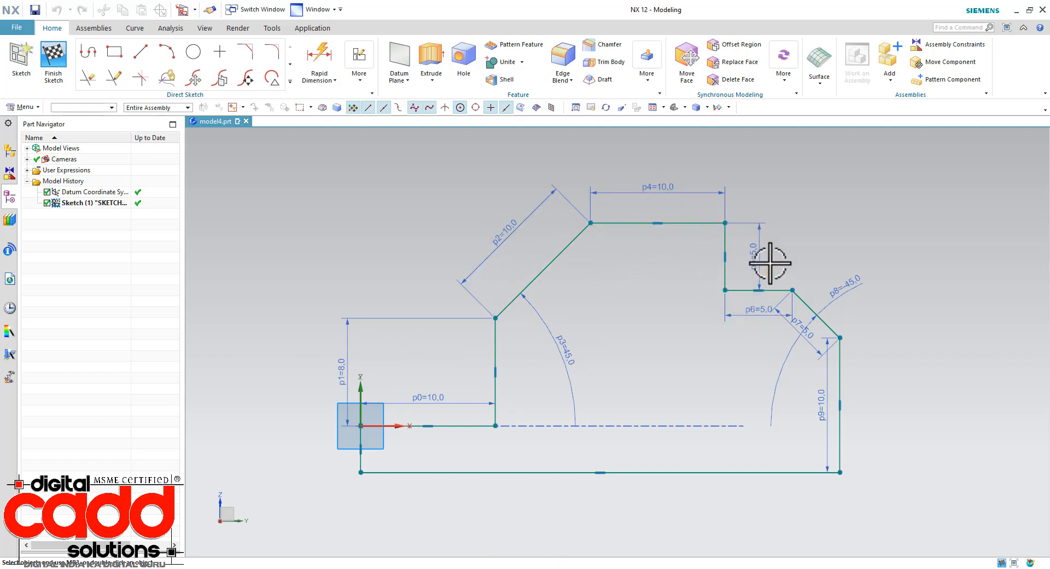
pyautogui.moveTo(764, 306); pyautogui.dragTo(757, 192)
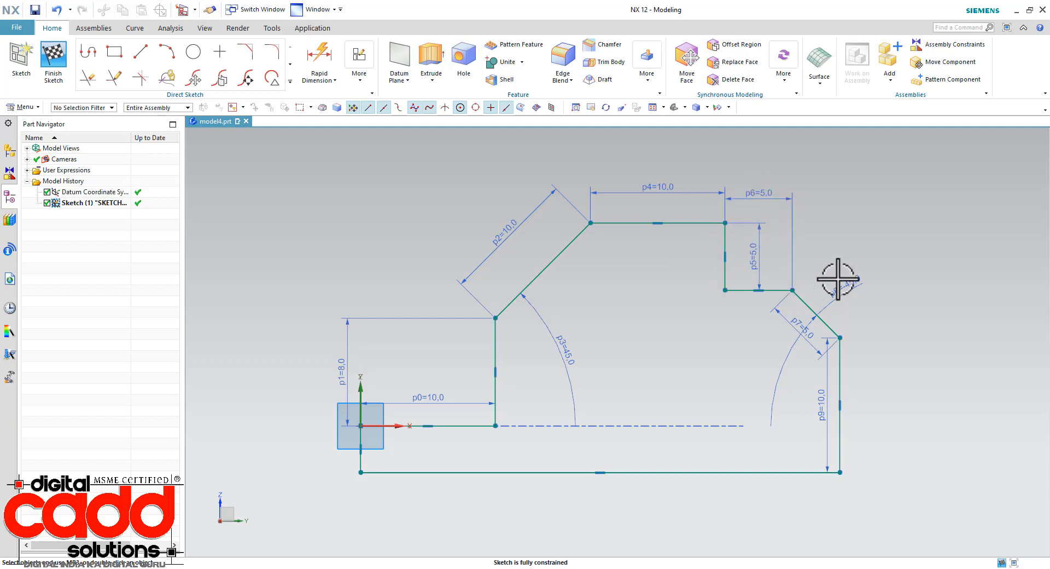
pyautogui.moveTo(845, 284); pyautogui.dragTo(775, 358)
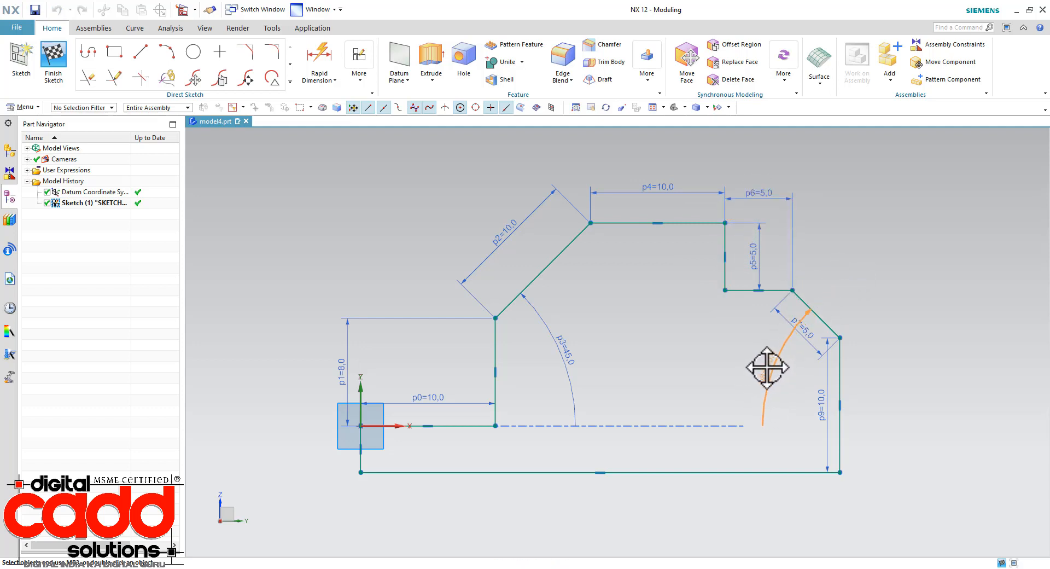
pyautogui.click(766, 368)
pyautogui.moveTo(820, 404); pyautogui.dragTo(867, 405)
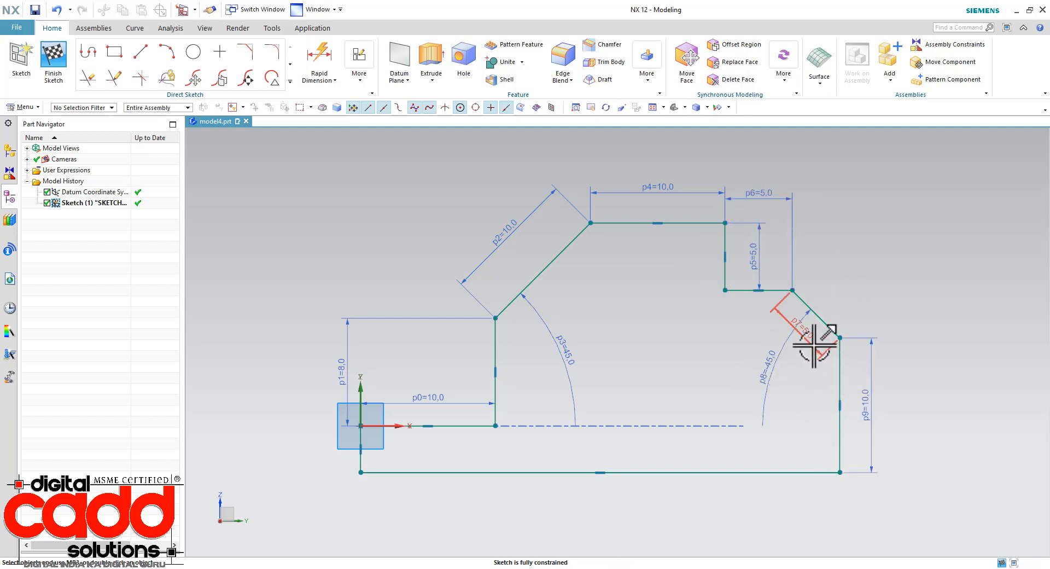
pyautogui.moveTo(815, 344); pyautogui.dragTo(852, 297)
pyautogui.scroll(-2, 460, 399)
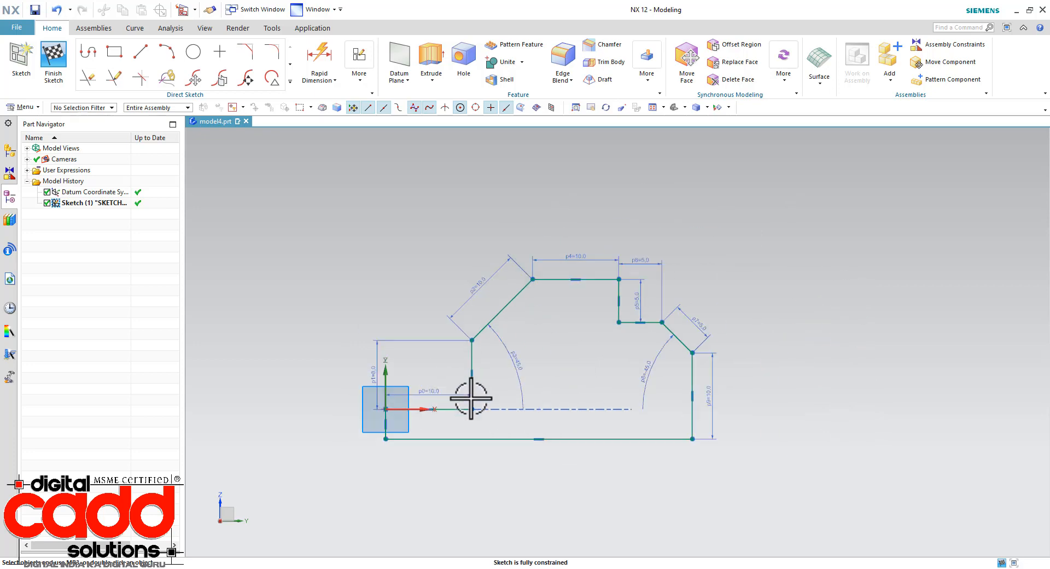
pyautogui.scroll(1, 866, 383)
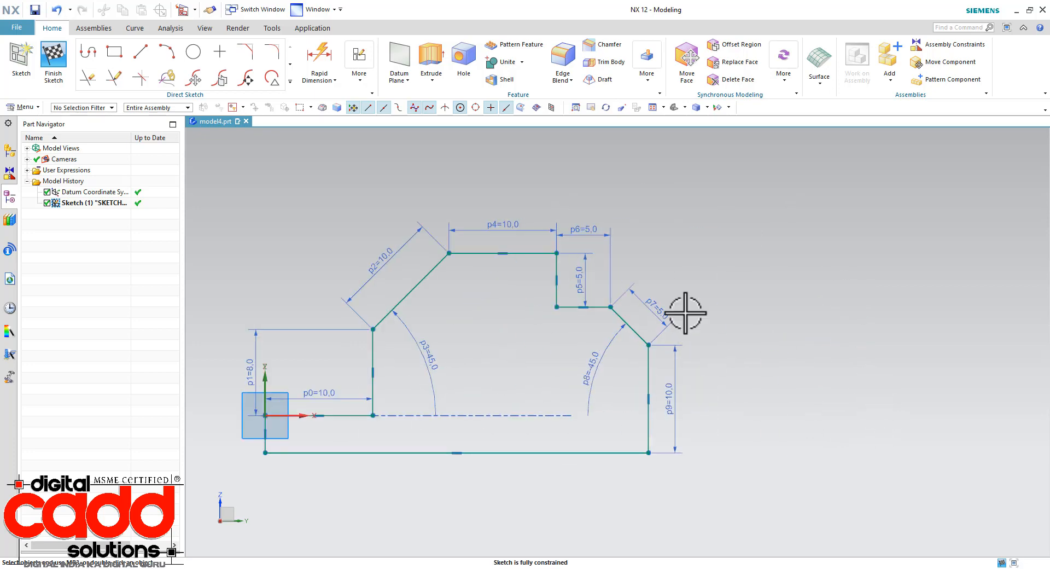
# - Start a second profile right of the outline with a horizontal line about 7 mm long, a vertical line upward, and a tangent semicircular arc
pyautogui.click(88, 53)
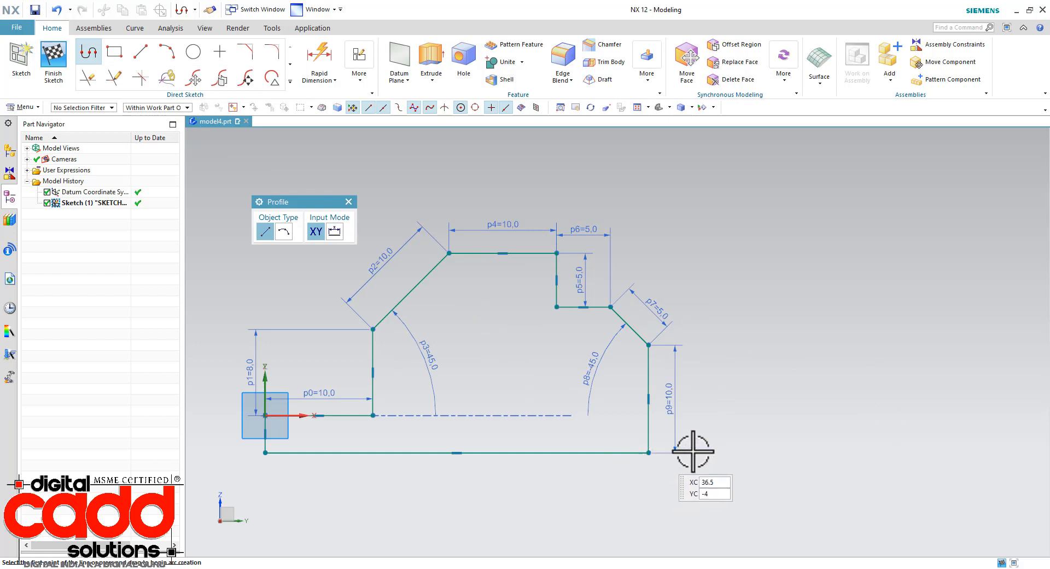
pyautogui.click(739, 448)
pyautogui.click(815, 448)
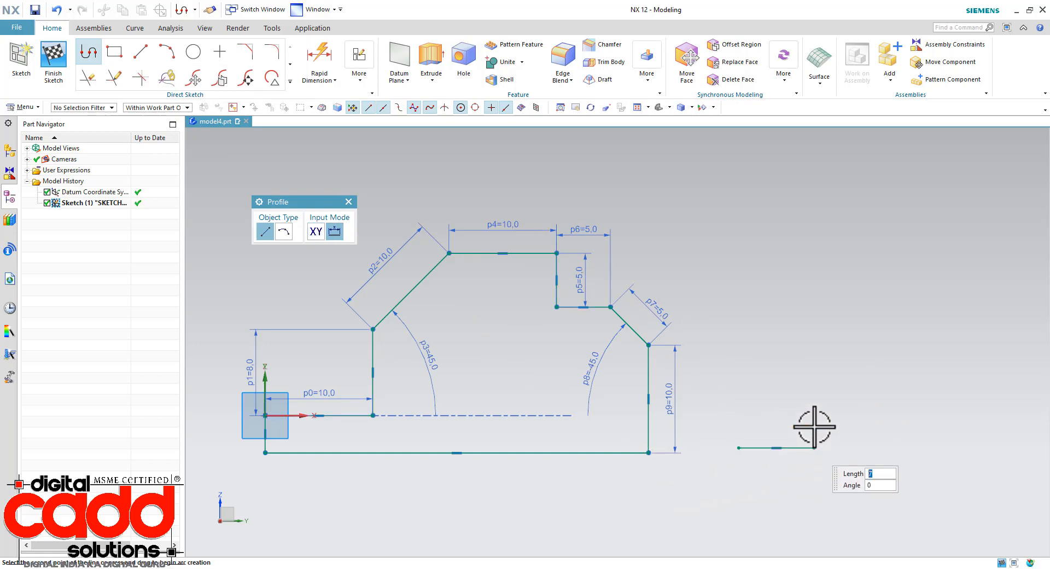
pyautogui.click(814, 361)
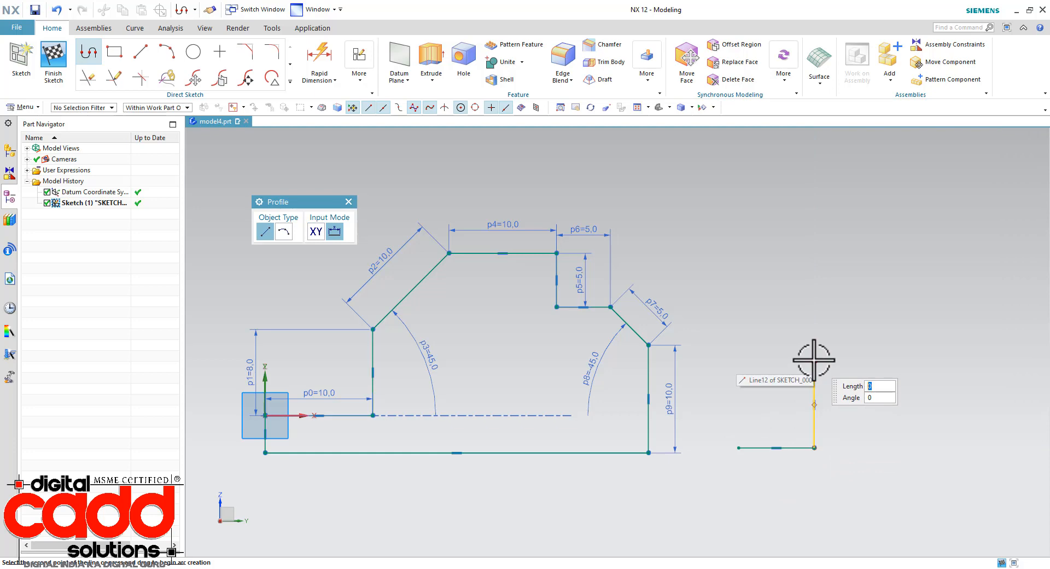
pyautogui.click(283, 232)
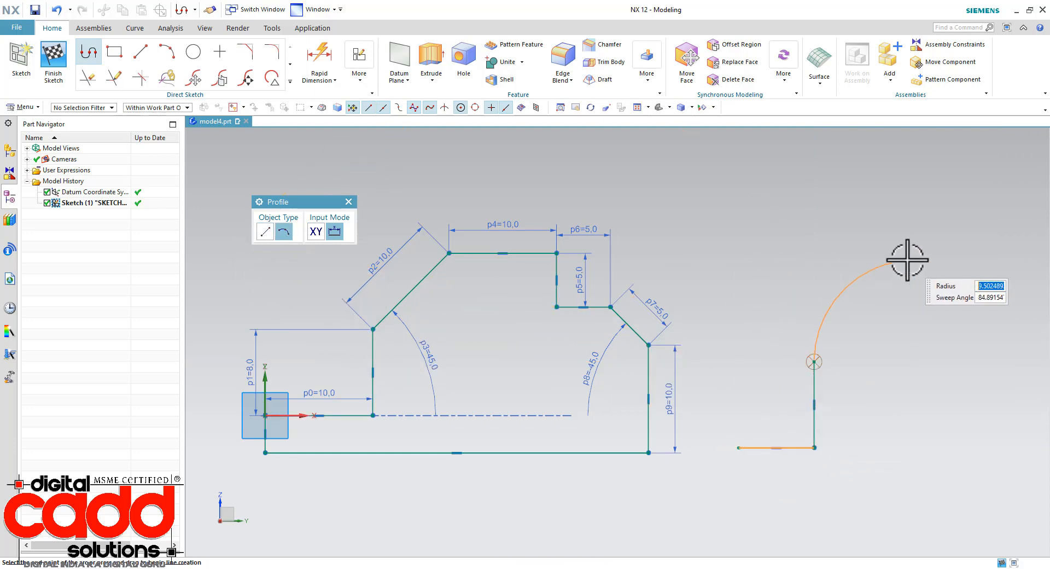
pyautogui.scroll(-2, 765, 263)
pyautogui.scroll(2, 925, 311)
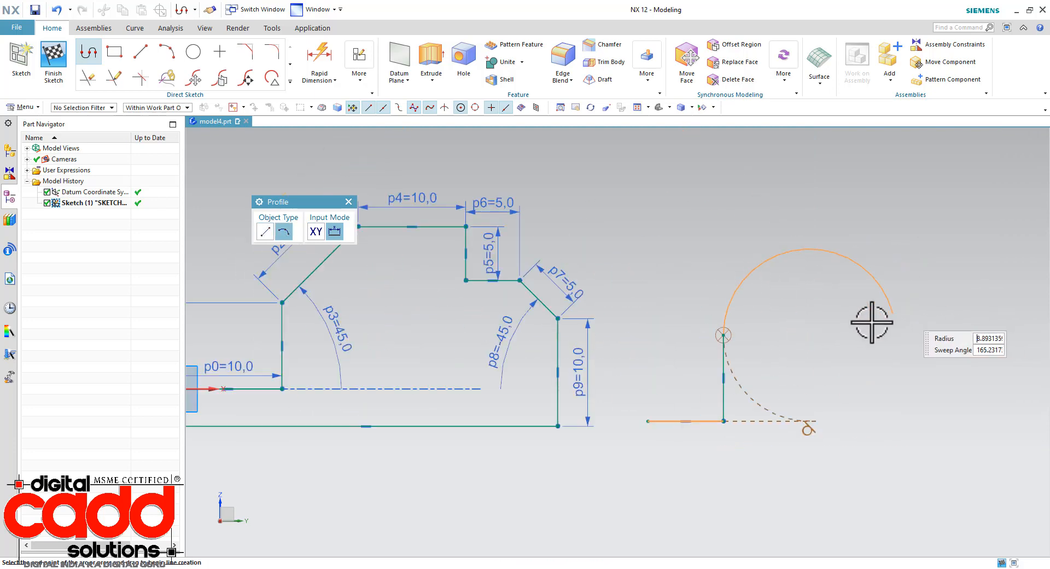
pyautogui.click(829, 335)
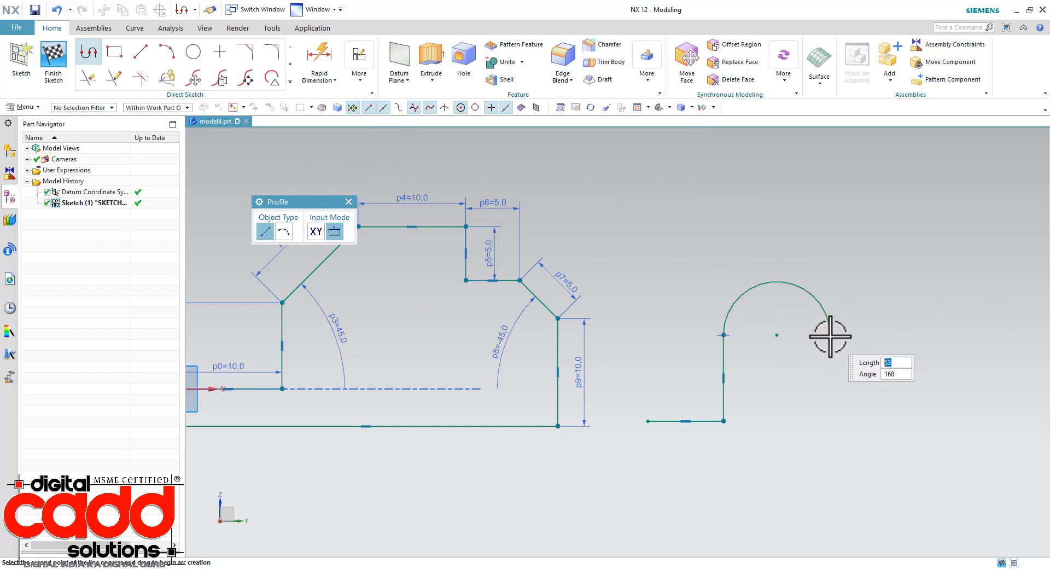
# - Continue from the arc with lines right, down, left to below the arc centre, down and left, closing upward at the second profile's start point
pyautogui.click(883, 333)
pyautogui.click(881, 378)
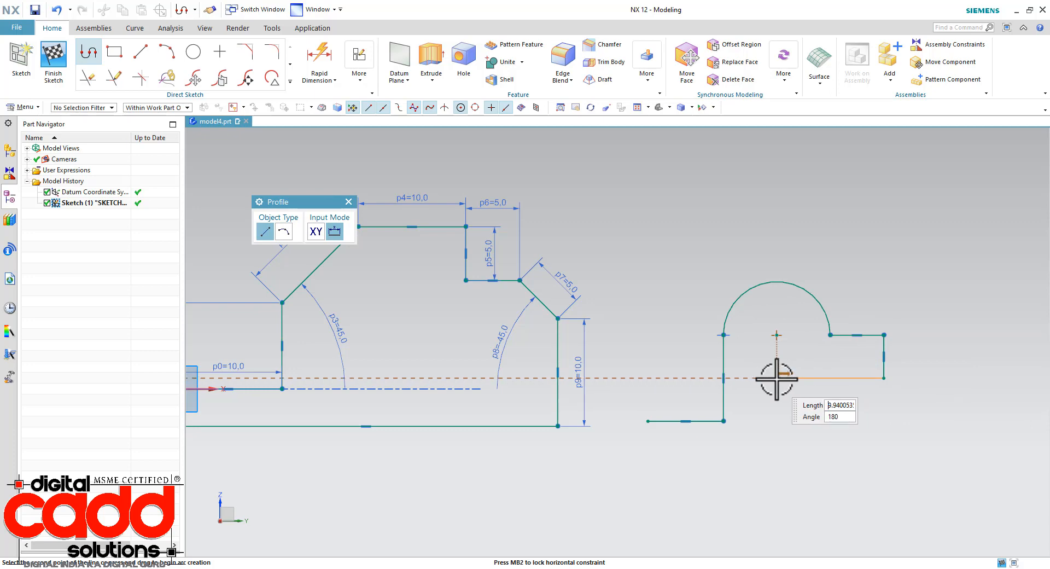
pyautogui.click(776, 377)
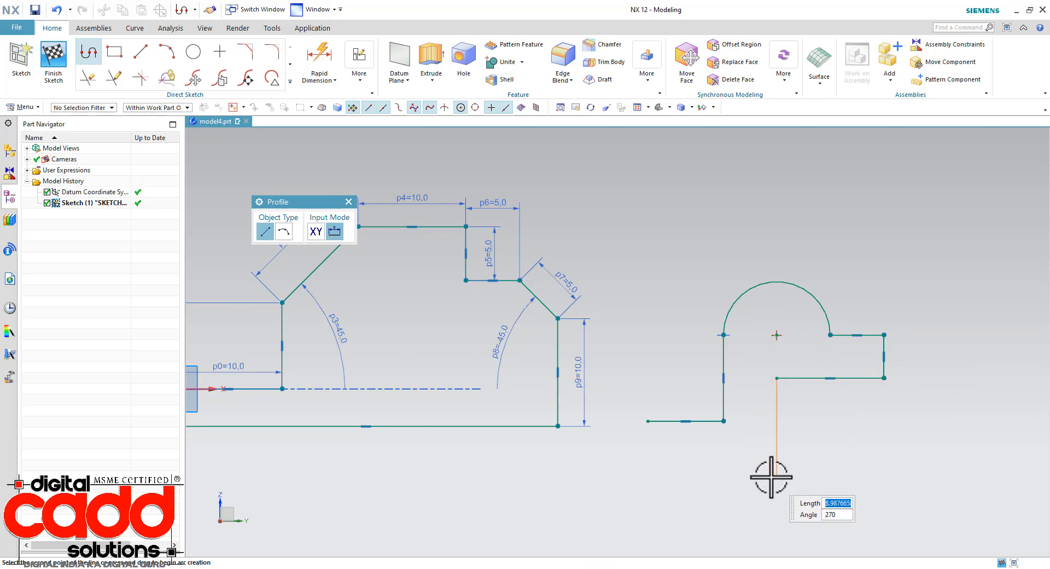
pyautogui.click(777, 474)
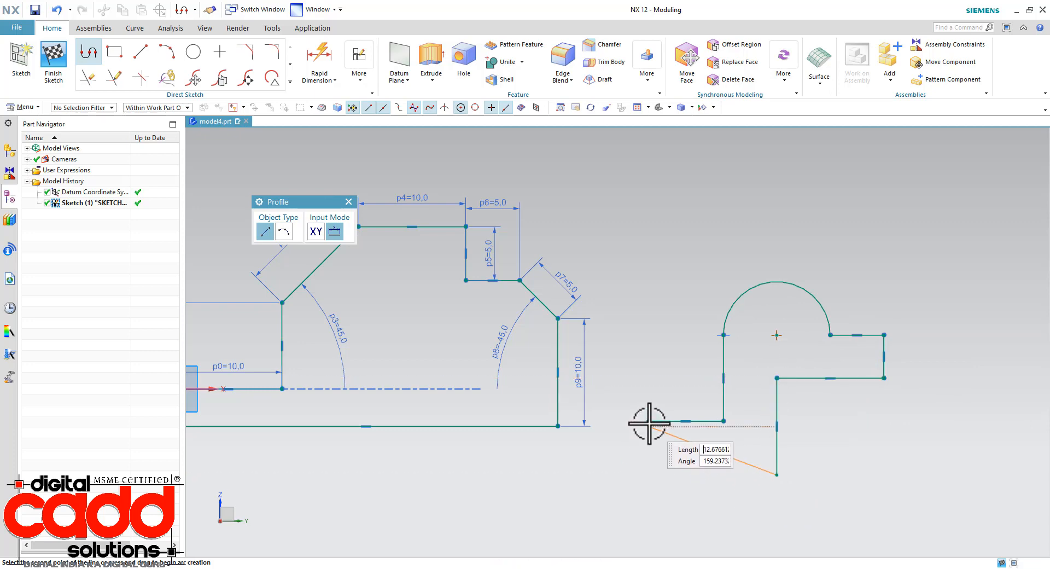
pyautogui.click(647, 474)
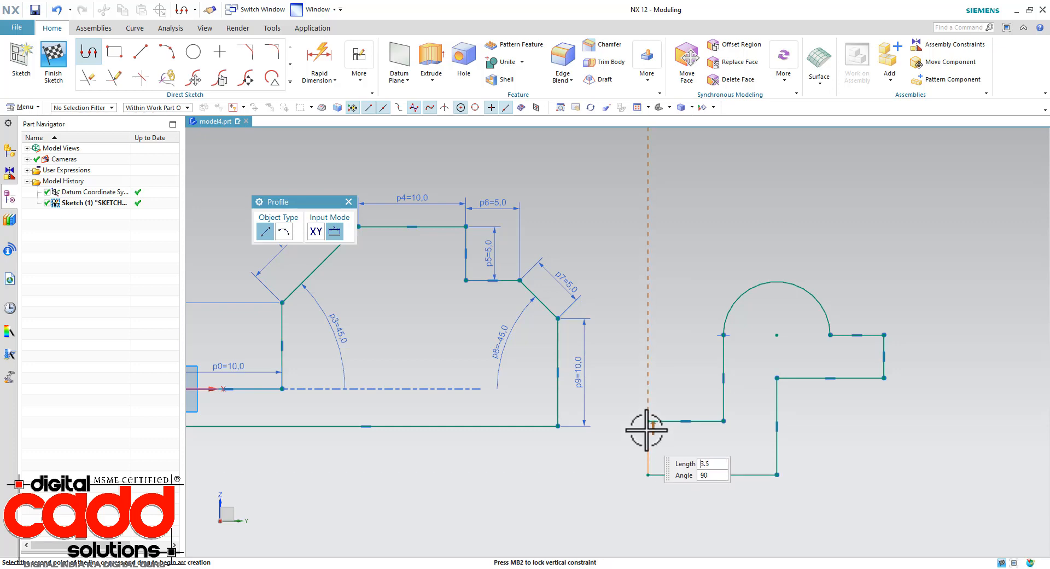
pyautogui.click(648, 421)
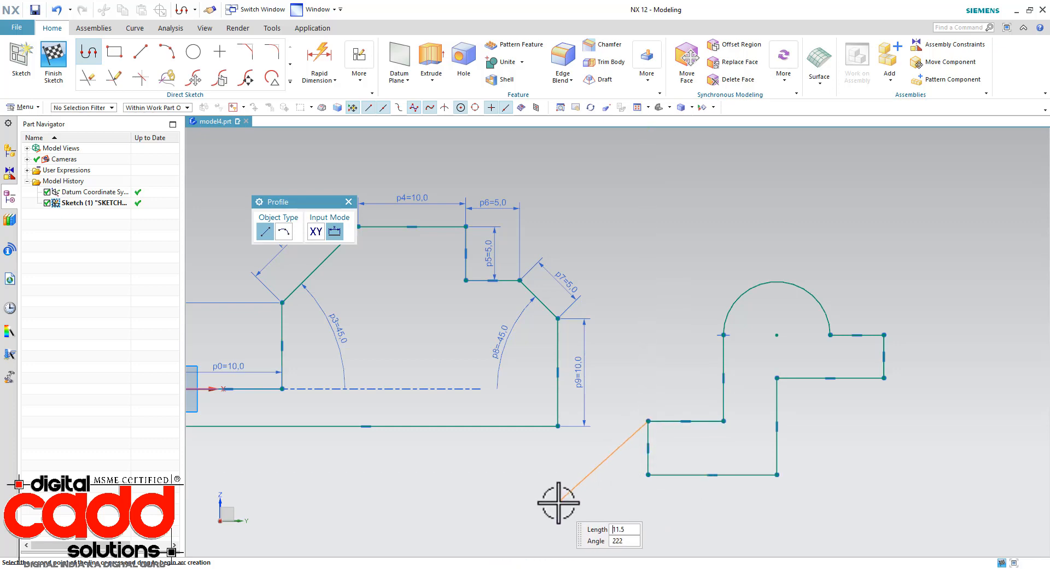
pyautogui.press('Escape')
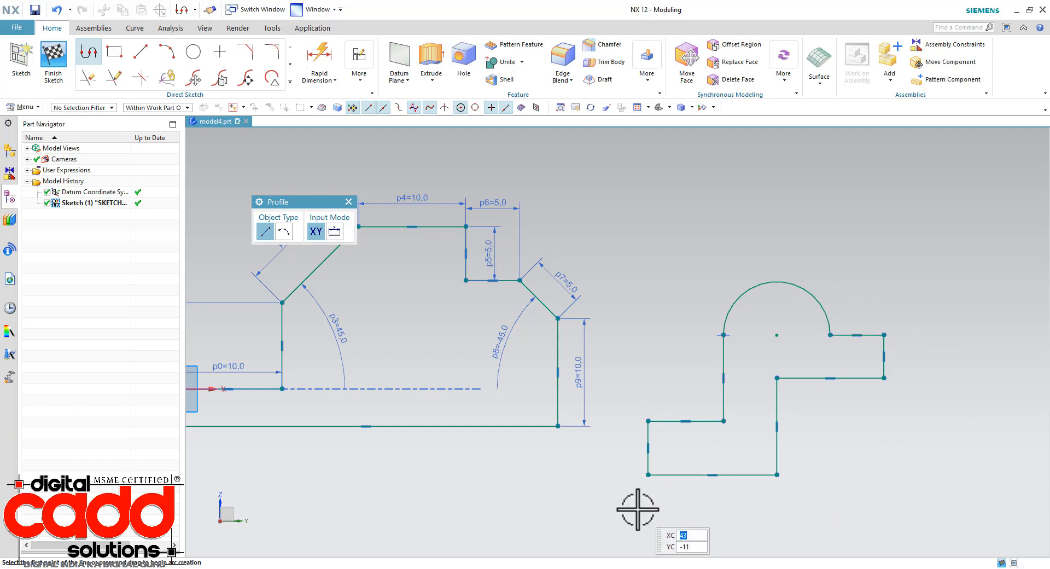
pyautogui.press('Escape')
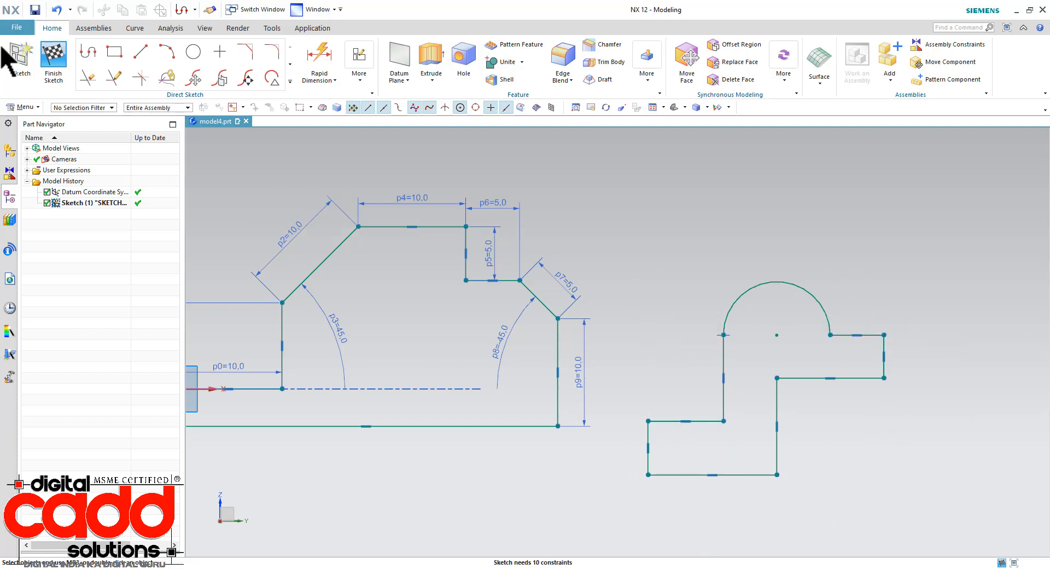
pyautogui.click(89, 53)
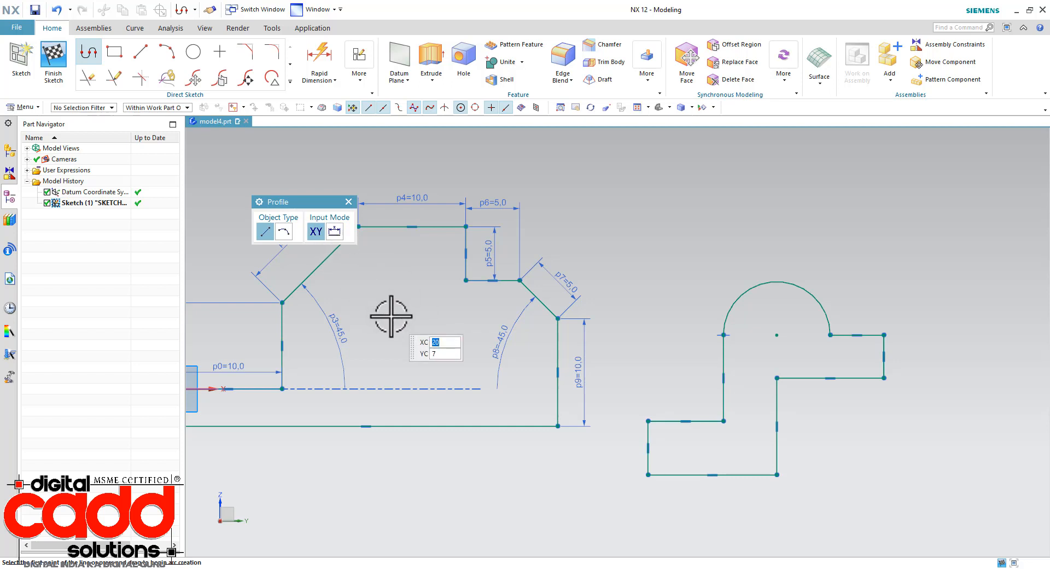
pyautogui.press('Escape')
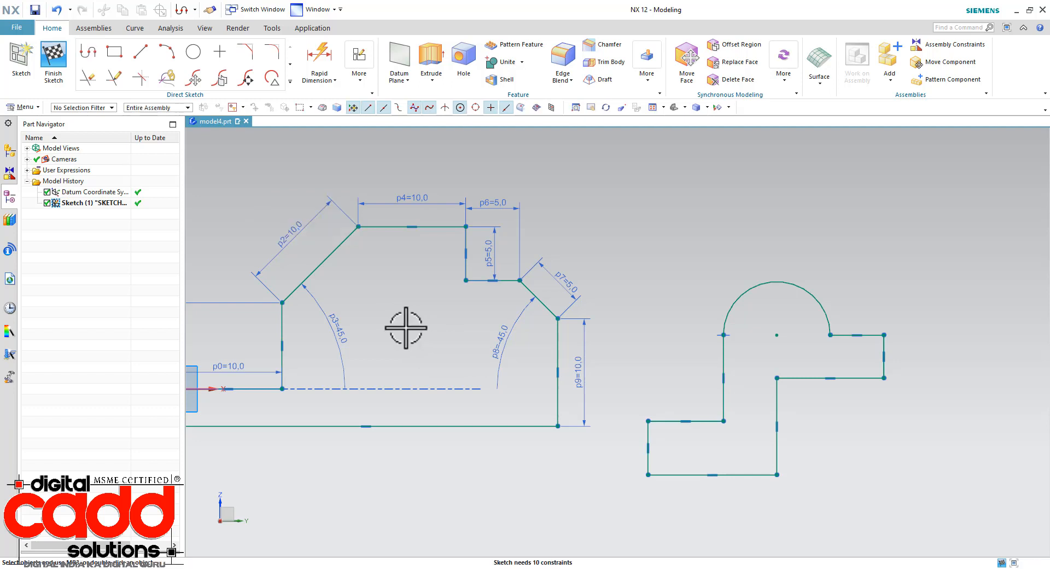
# - Undo the sketch edits repeatedly until the geometry and dimensions of both outlines are removed
pyautogui.hotkey('ctrl', 'z')
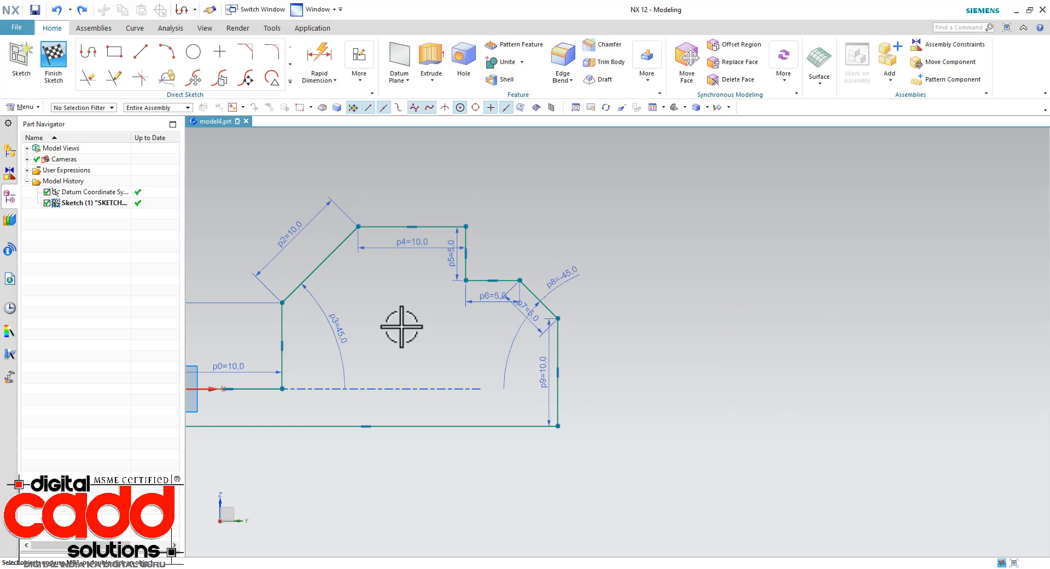
pyautogui.hotkey('ctrl', 'z')
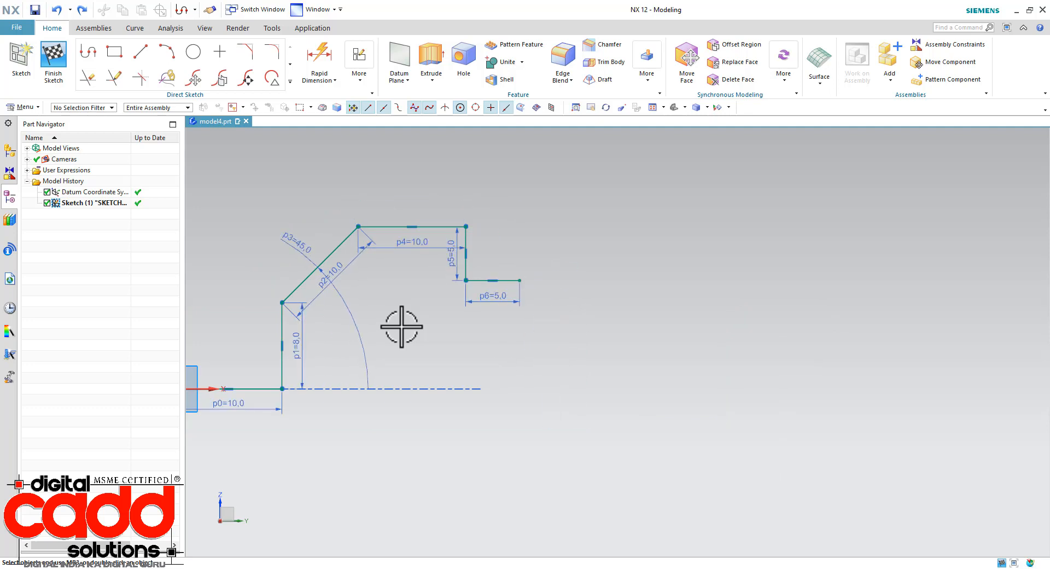
pyautogui.hotkey('ctrl', 'z')
pyautogui.hotkey('ctrl', 'z')
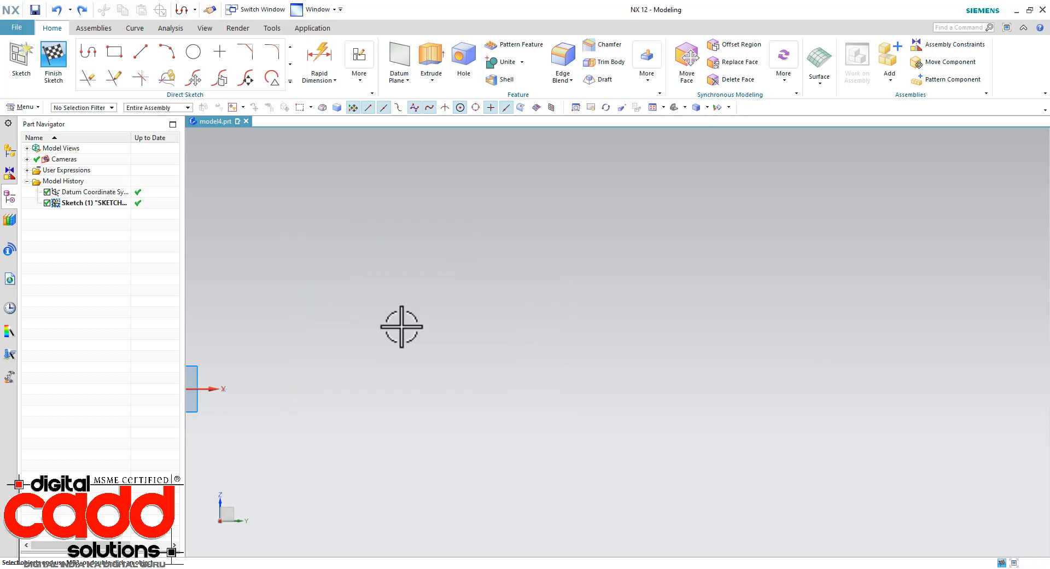
# - Start a profile at XC 10, YC 10 with a horizontal line 10 mm long at angle 0
pyautogui.scroll(-2, 408, 328)
pyautogui.scroll(2, 229, 351)
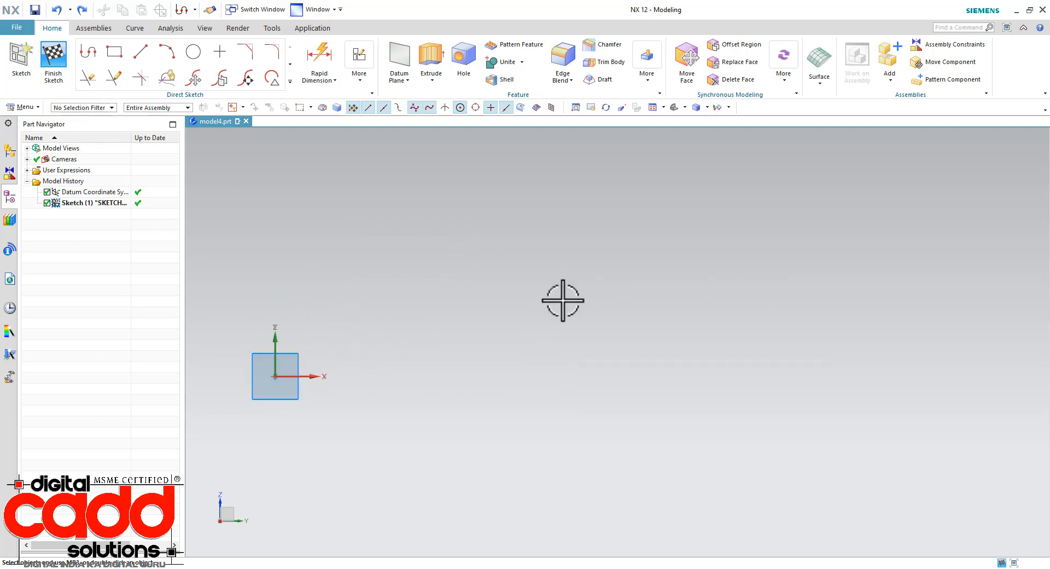
pyautogui.press('z')
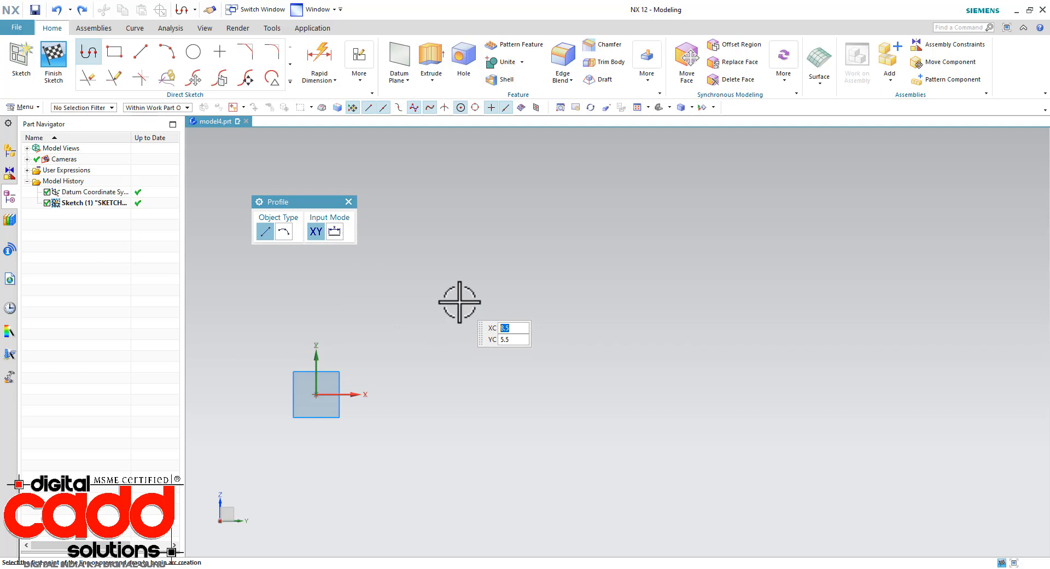
pyautogui.hotkey('ctrl', 'alt', 'd')
pyautogui.moveTo(472, 310); pyautogui.dragTo(541, 358)
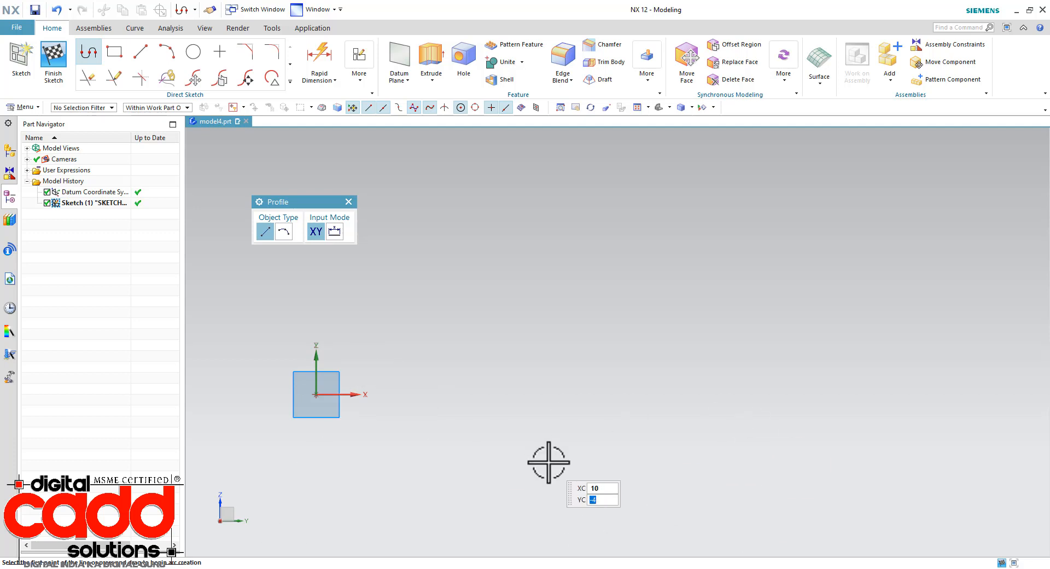
pyautogui.press('Return')
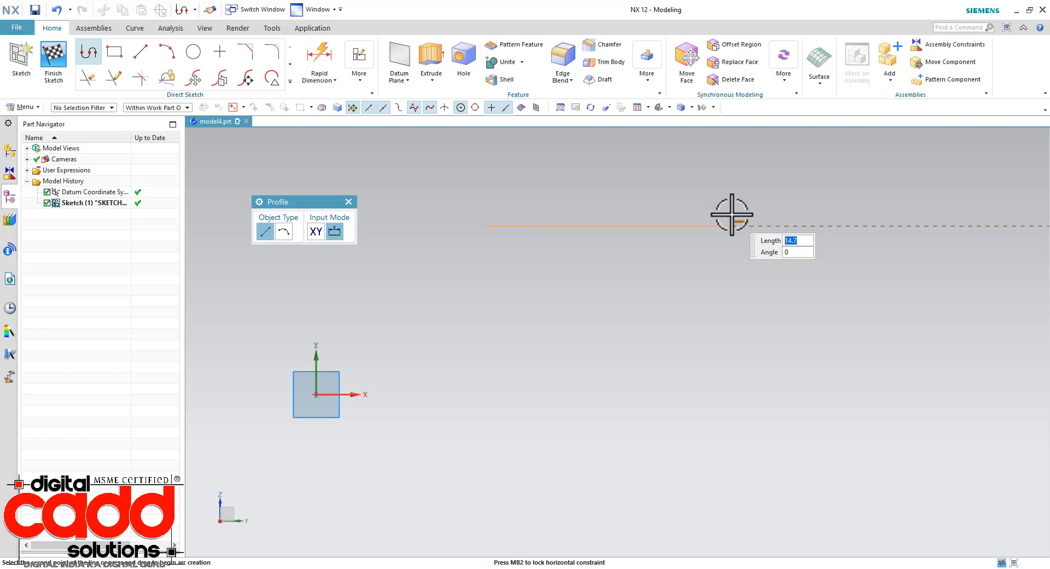
pyautogui.press('Return')
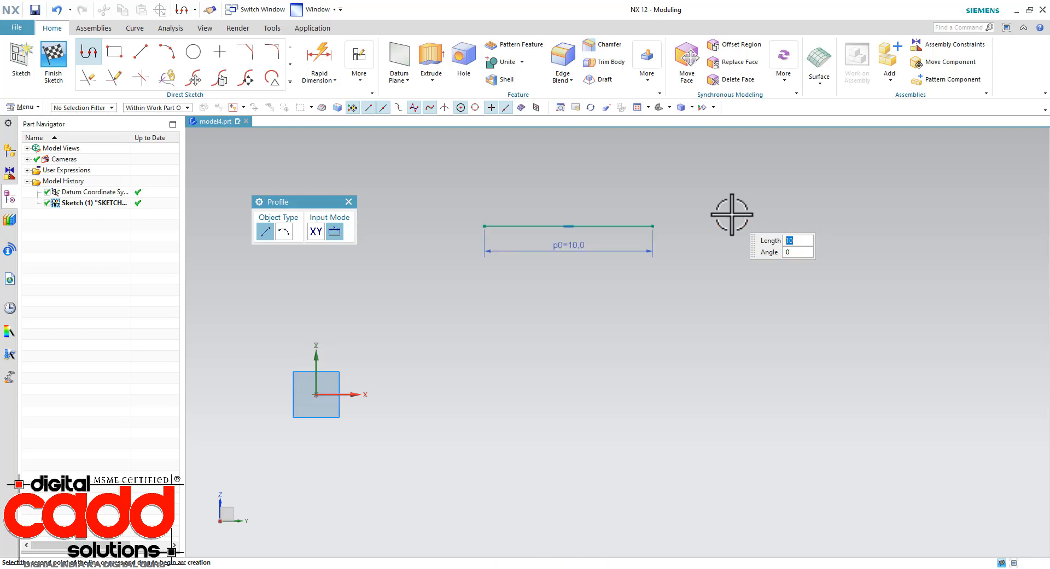
# - Continue the profile down, left and back up to its start point, closing it as a rectangle
pyautogui.click(653, 295)
pyautogui.click(485, 295)
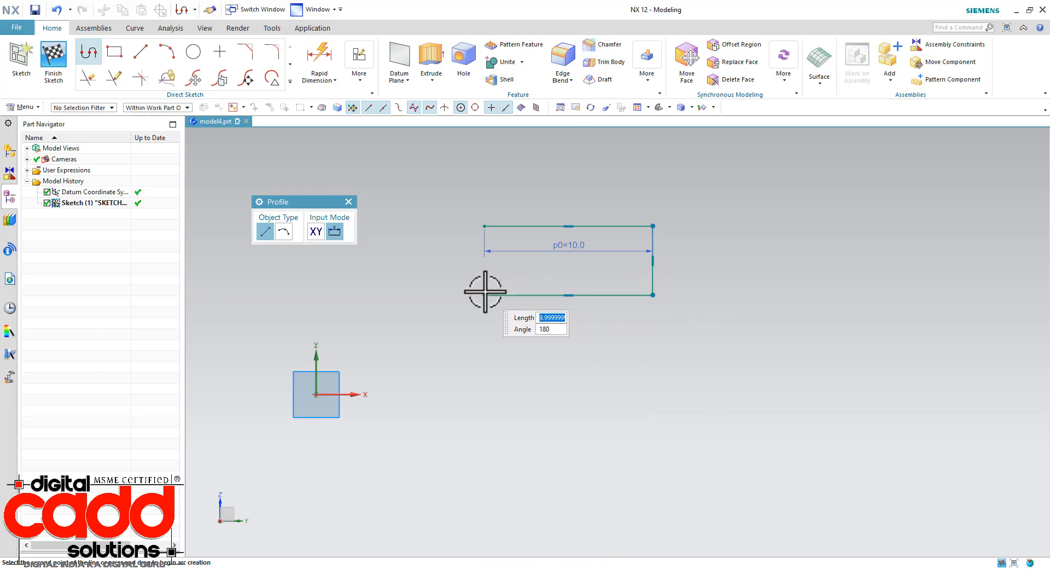
pyautogui.click(485, 226)
pyautogui.press('Escape')
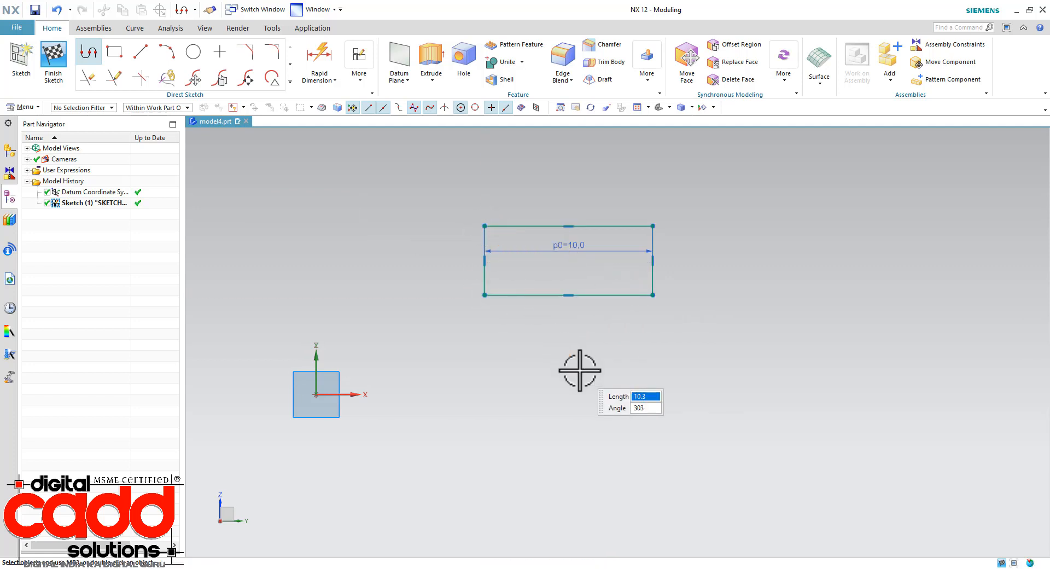
# - Dimension the horizontal distance from the vertical sketch axis to the rectangle's left side, placing the dimension below the origin
pyautogui.click(323, 69)
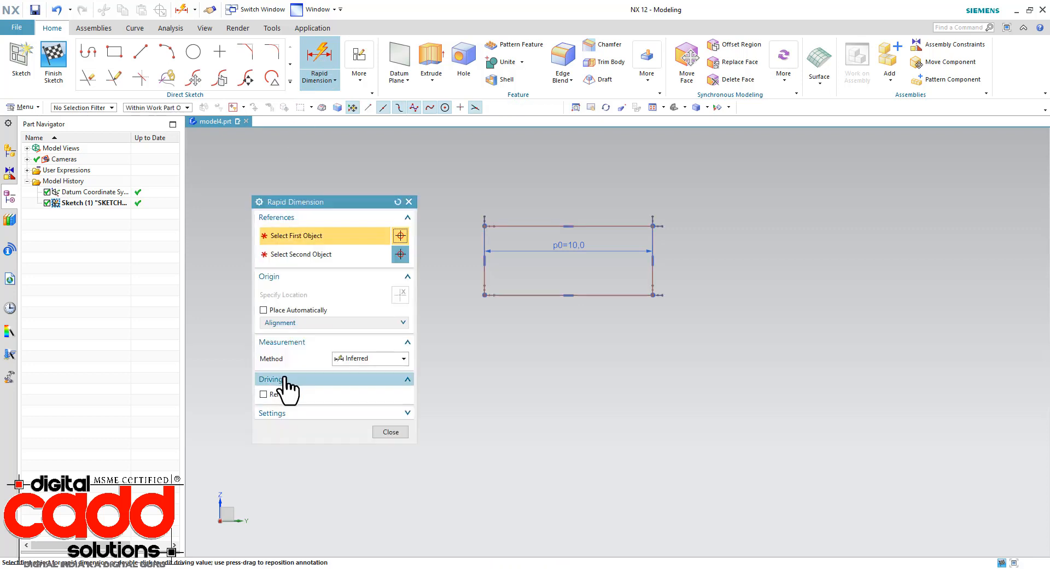
pyautogui.moveTo(349, 207); pyautogui.dragTo(257, 139)
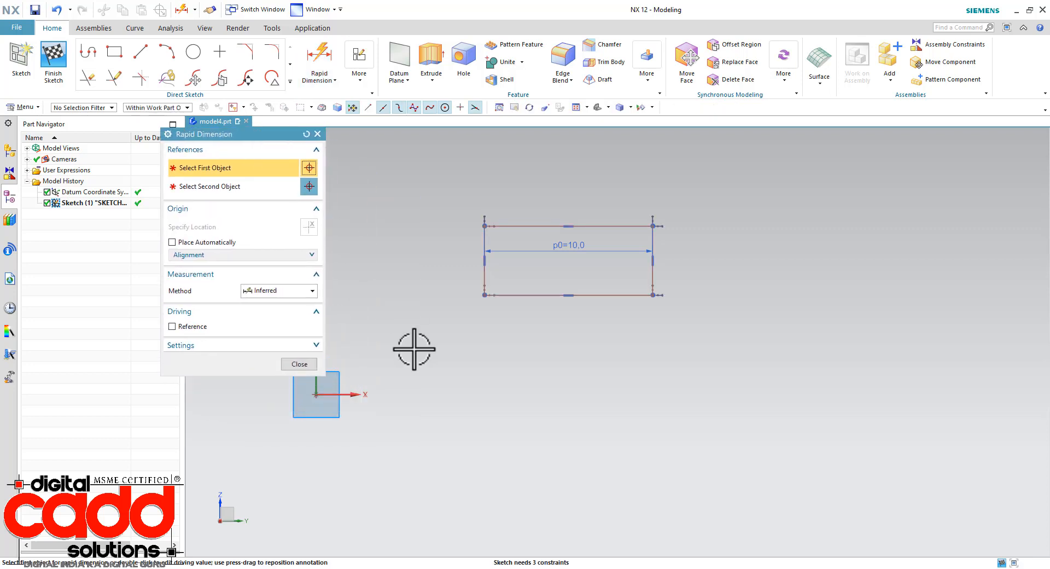
pyautogui.keyDown('shift'); pyautogui.moveTo(413, 349); pyautogui.dragTo(504, 403, button='middle'); pyautogui.keyUp('shift')
pyautogui.click(388, 386)
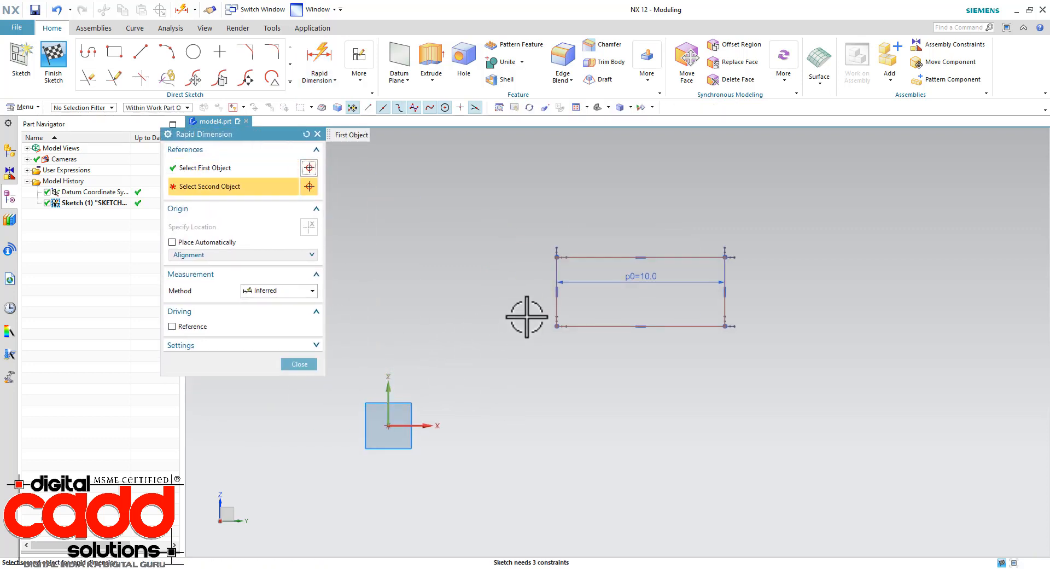
pyautogui.click(556, 303)
pyautogui.click(453, 480)
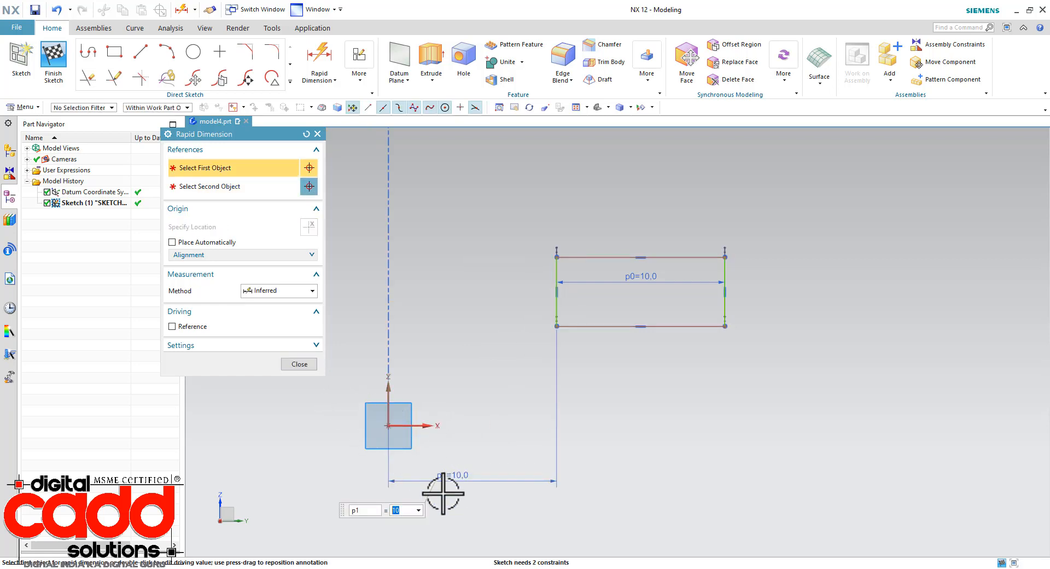
pyautogui.click(429, 476)
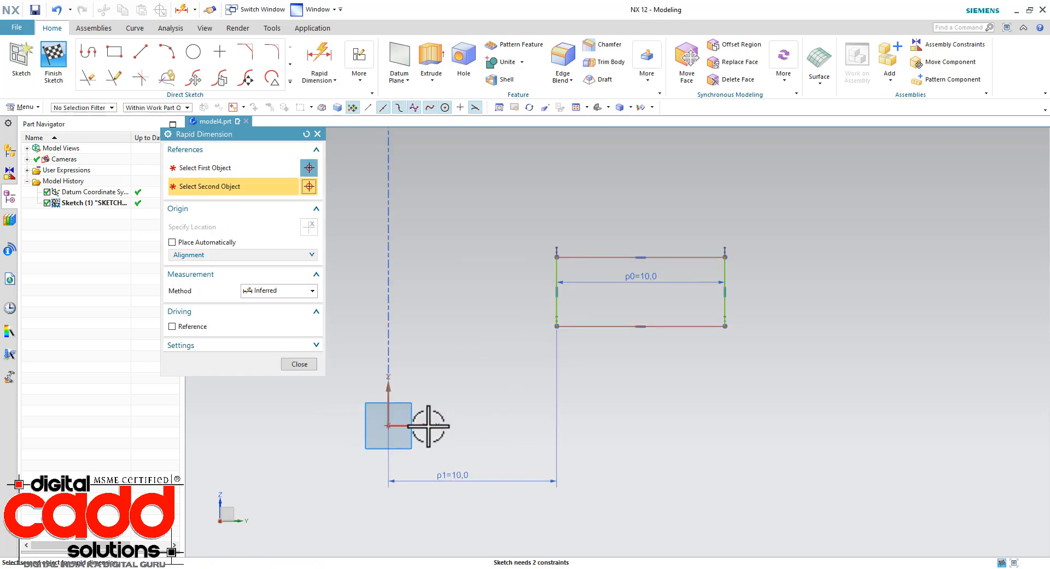
# - Dimension the vertical distance from the horizontal sketch axis to the rectangle's upper edge, placing the dimension left of the origin
pyautogui.click(230, 168)
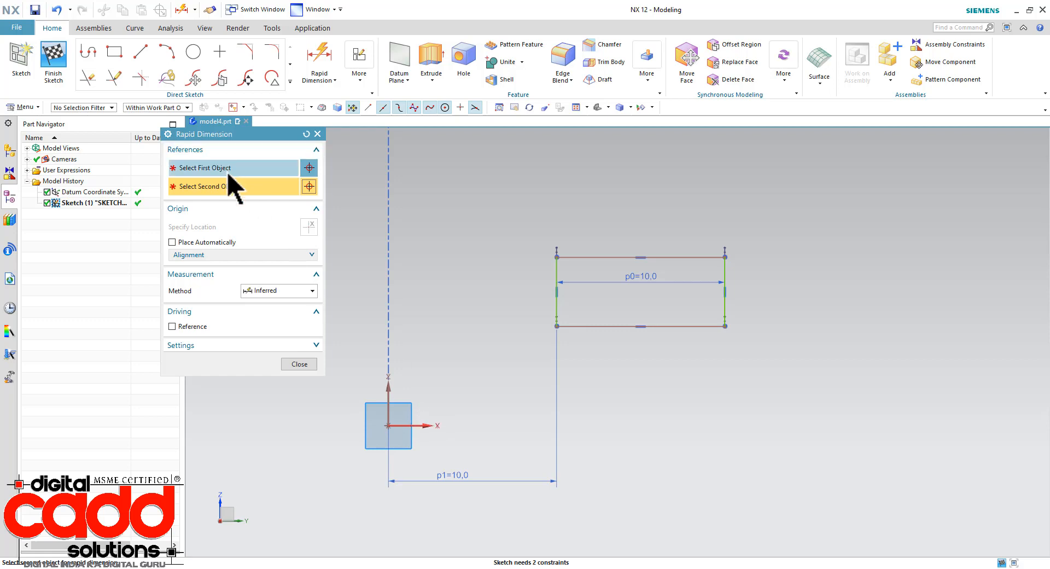
pyautogui.click(424, 426)
pyautogui.click(585, 257)
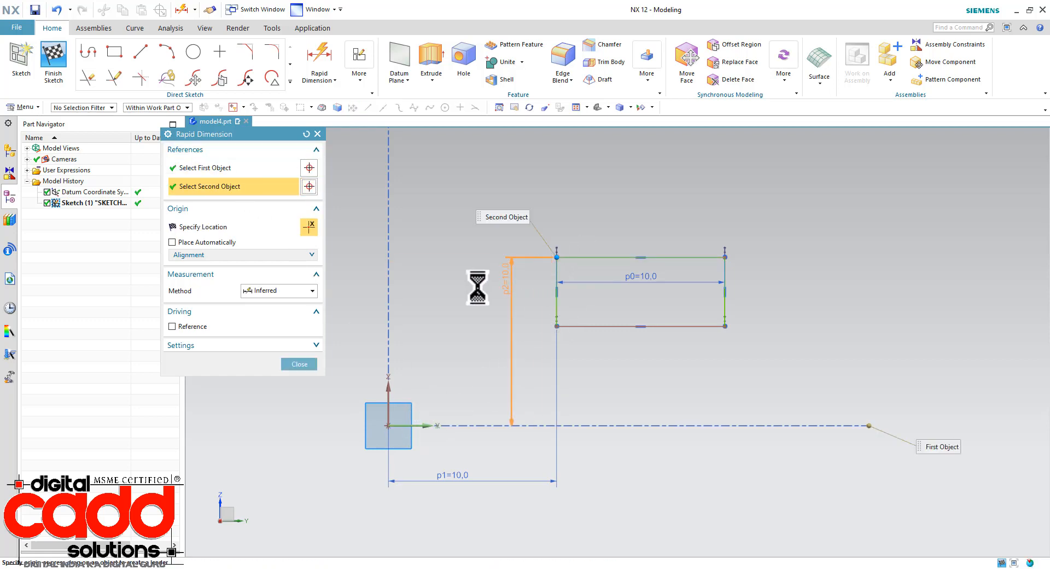
pyautogui.click(355, 339)
pyautogui.click(299, 363)
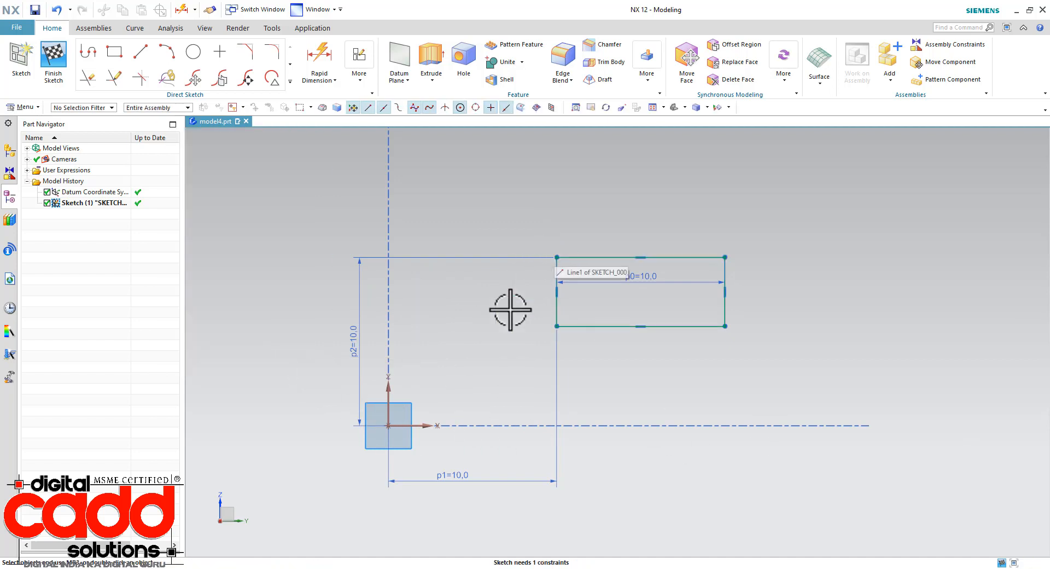
# - Undo the sketch edits until the rectangle and all its dimensions are removed
pyautogui.moveTo(617, 274); pyautogui.dragTo(601, 225)
pyautogui.hotkey('ctrl', 'z')
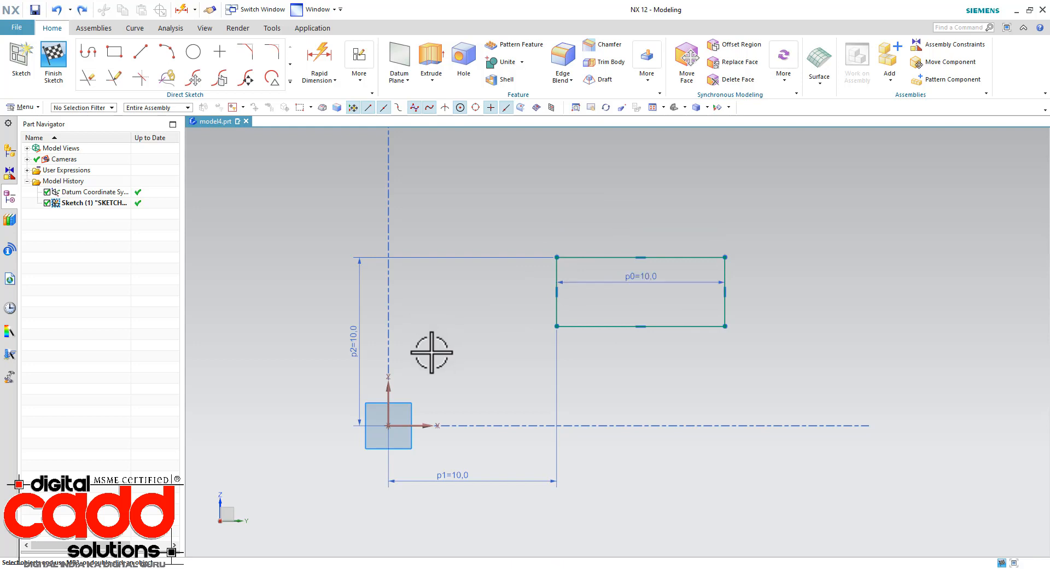
pyautogui.hotkey('ctrl', 'z')
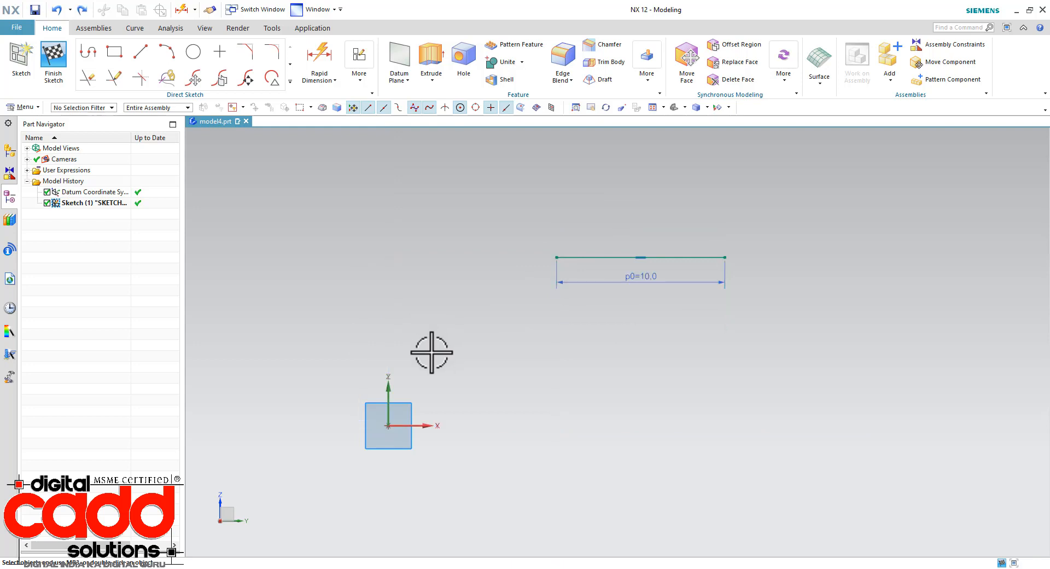
pyautogui.hotkey('ctrl', 'z')
# - Draw a stepped profile in coordinate mode from the origin horizontally to about XC 9.2, up to YC 4.7, and right to XC 15.2
pyautogui.click(88, 52)
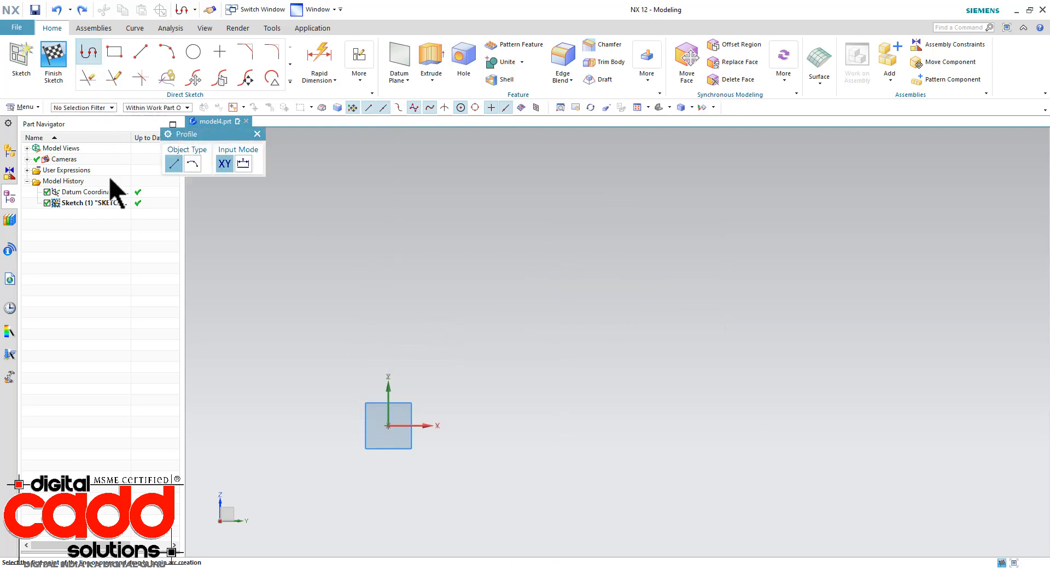
pyautogui.click(243, 163)
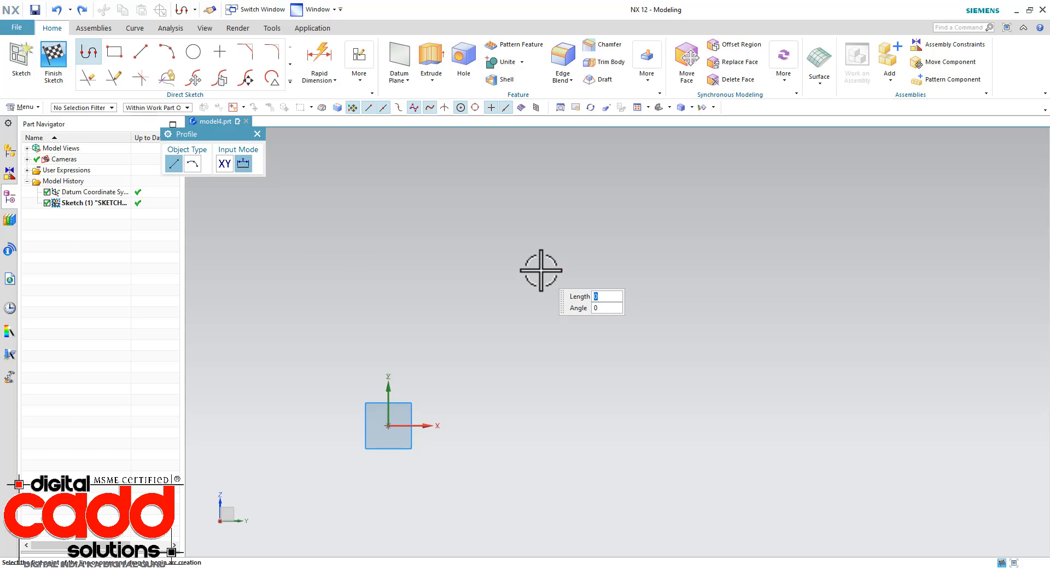
pyautogui.click(225, 166)
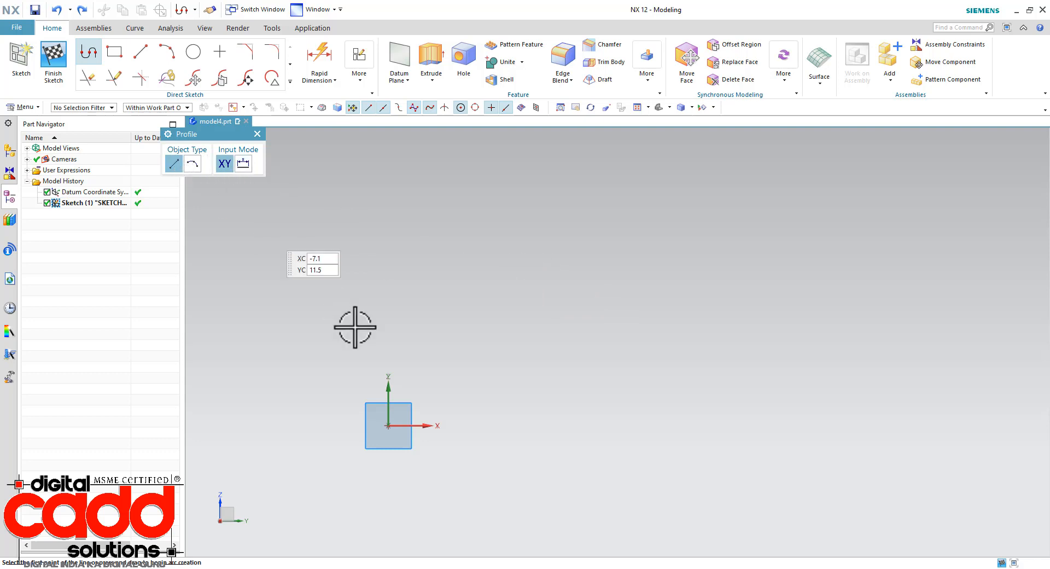
pyautogui.click(387, 425)
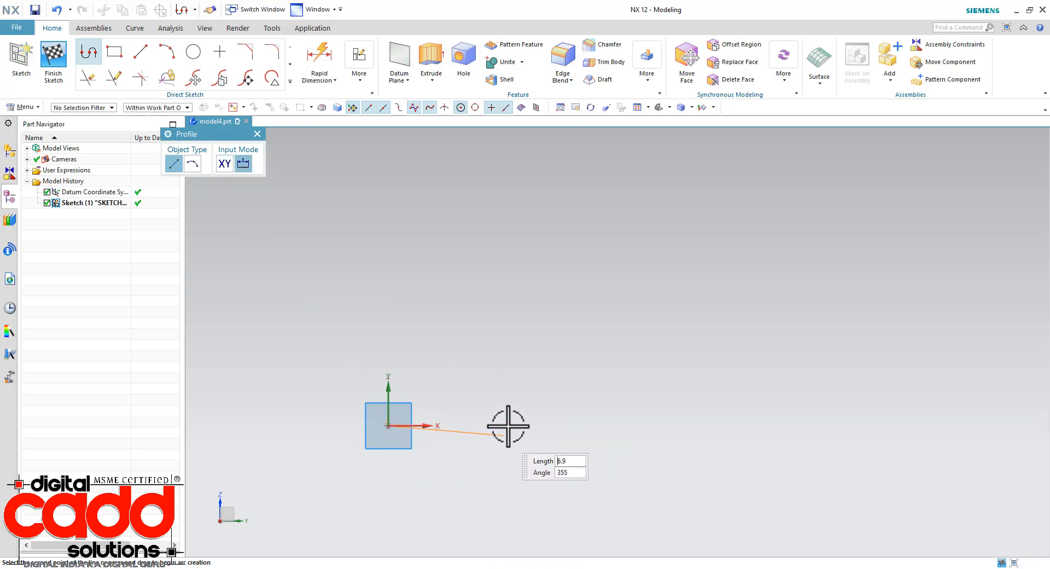
pyautogui.click(225, 164)
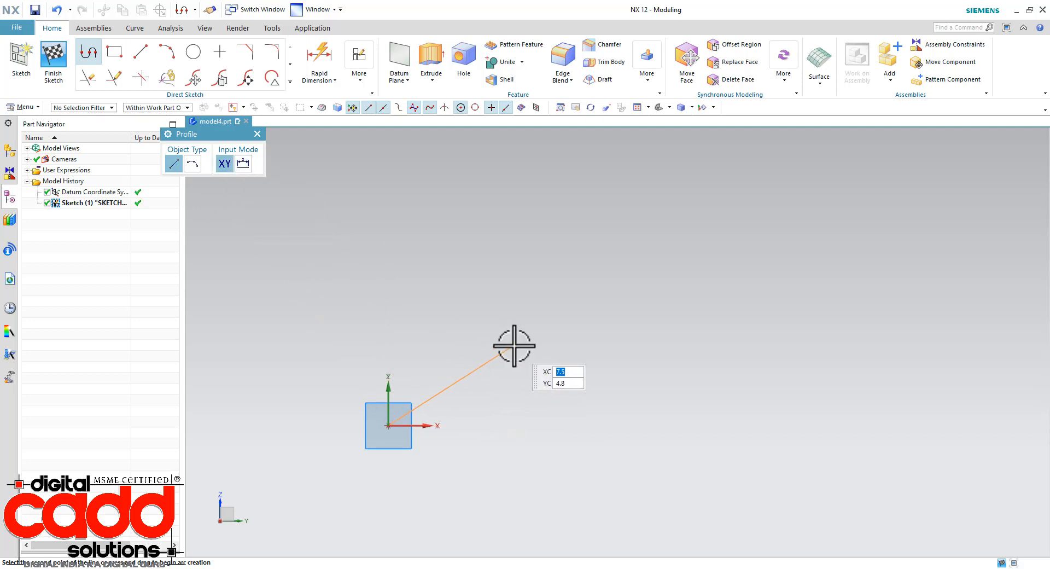
pyautogui.click(543, 426)
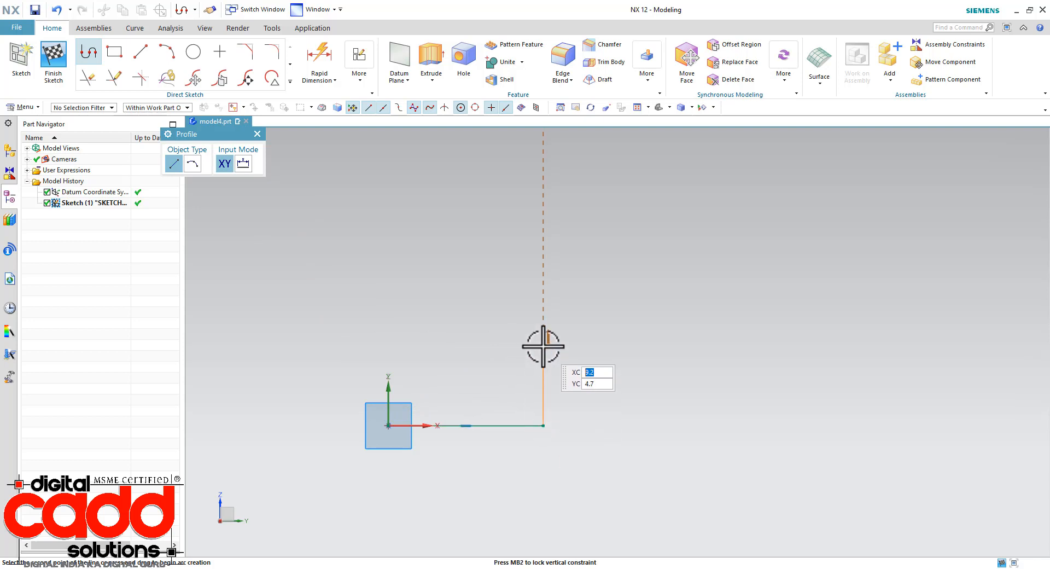
pyautogui.click(543, 346)
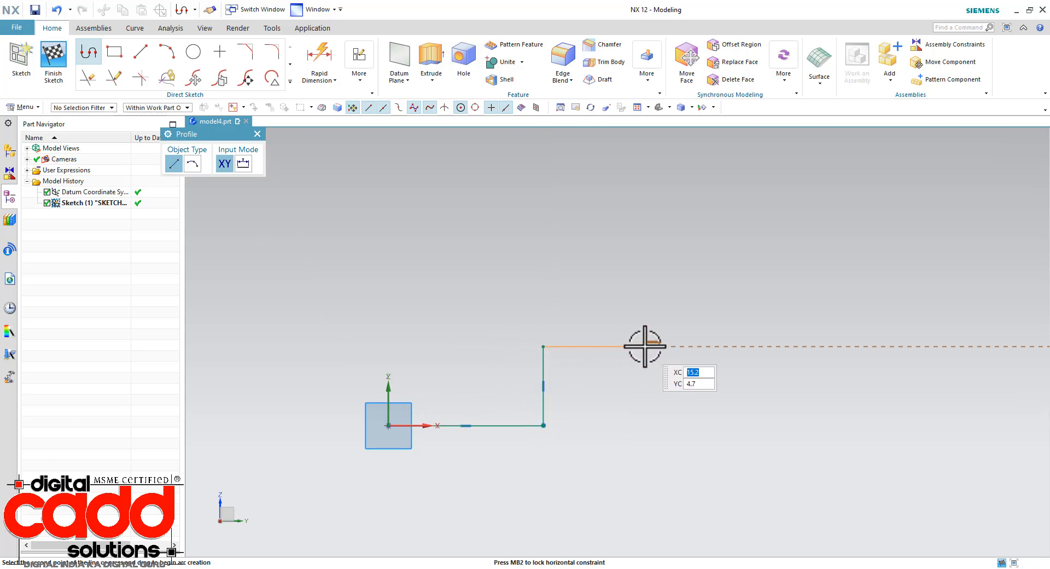
pyautogui.click(645, 346)
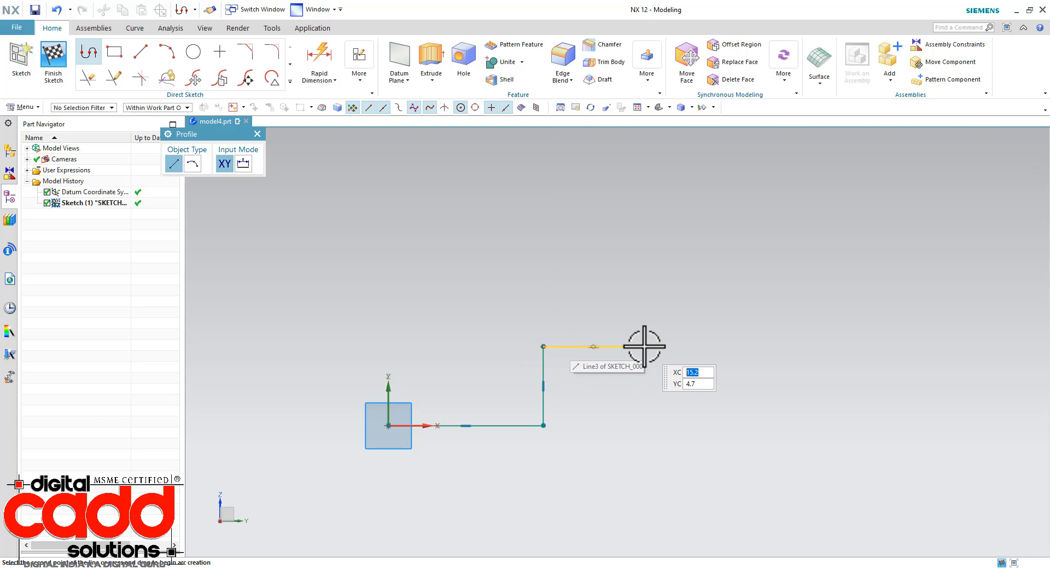
# - Continue in parameter mode with a vertical line upward, a tangent semicircular arc and a horizontal line to the right, ending the profile
pyautogui.click(243, 163)
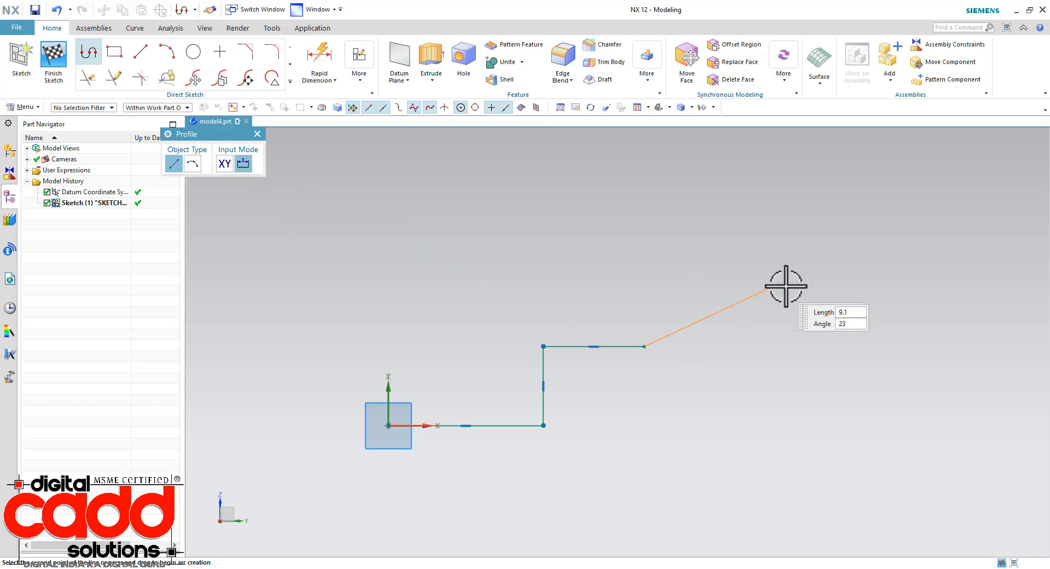
pyautogui.click(645, 248)
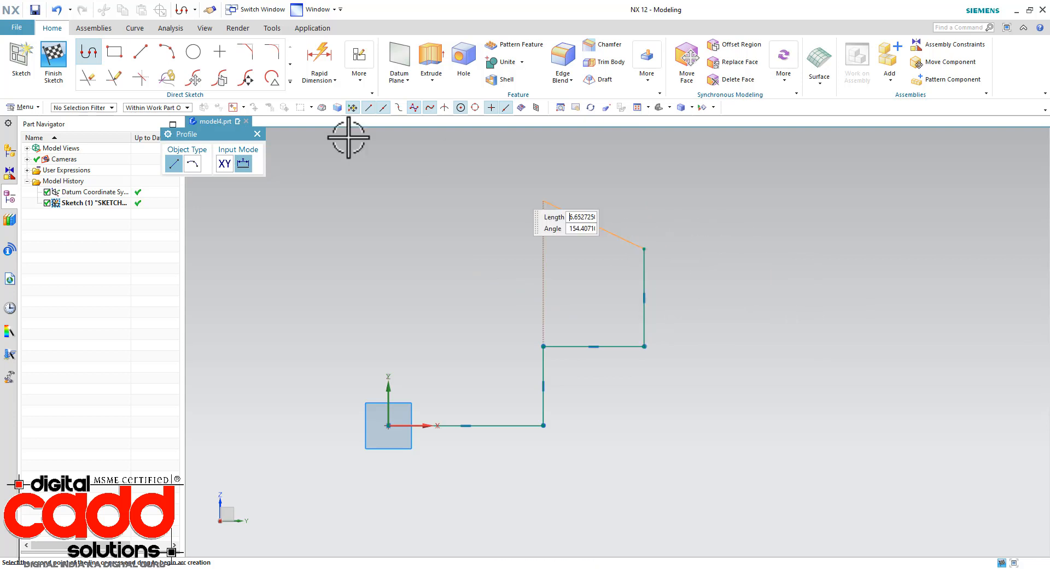
pyautogui.click(192, 164)
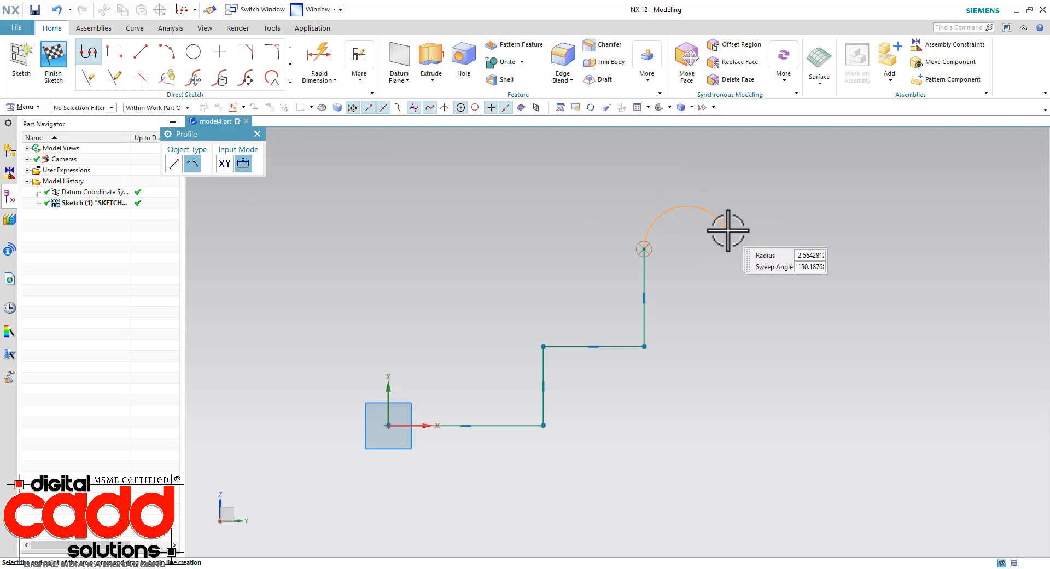
pyautogui.click(740, 249)
pyautogui.click(829, 249)
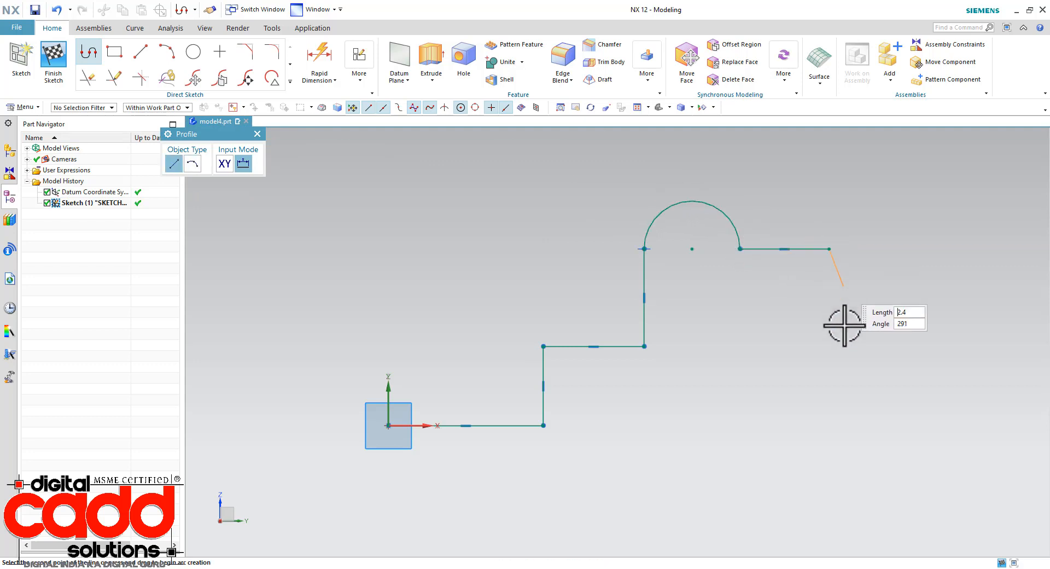
pyautogui.middleClick(860, 383)
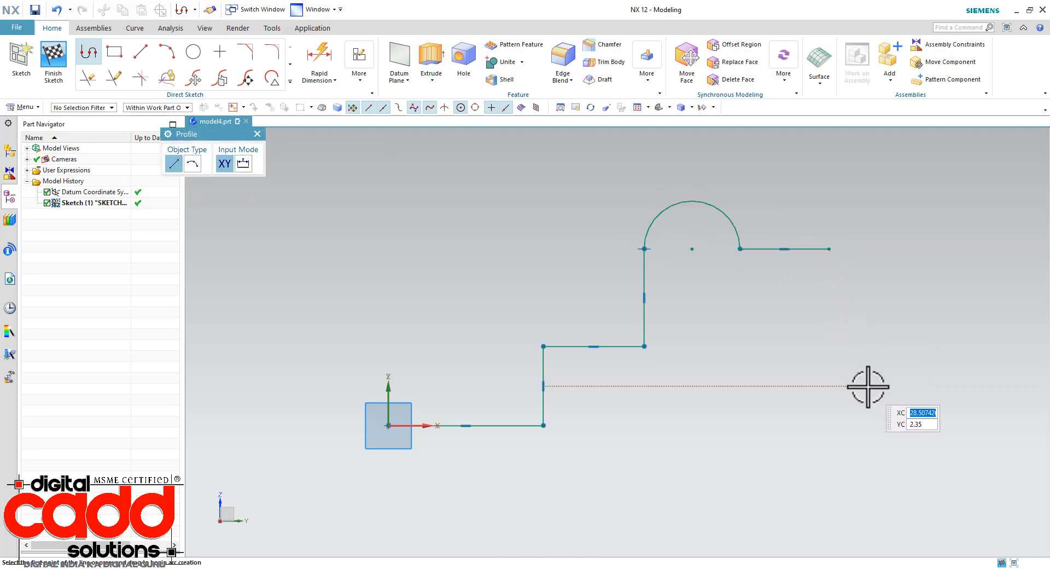
pyautogui.press('Escape')
pyautogui.scroll(-2, 506, 305)
pyautogui.scroll(1, 796, 317)
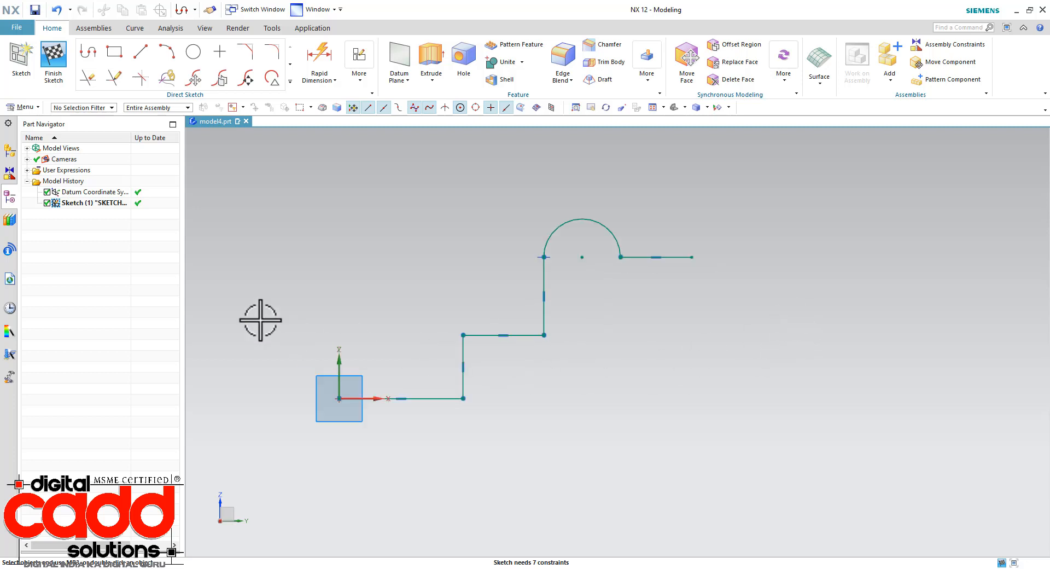
pyautogui.click(89, 54)
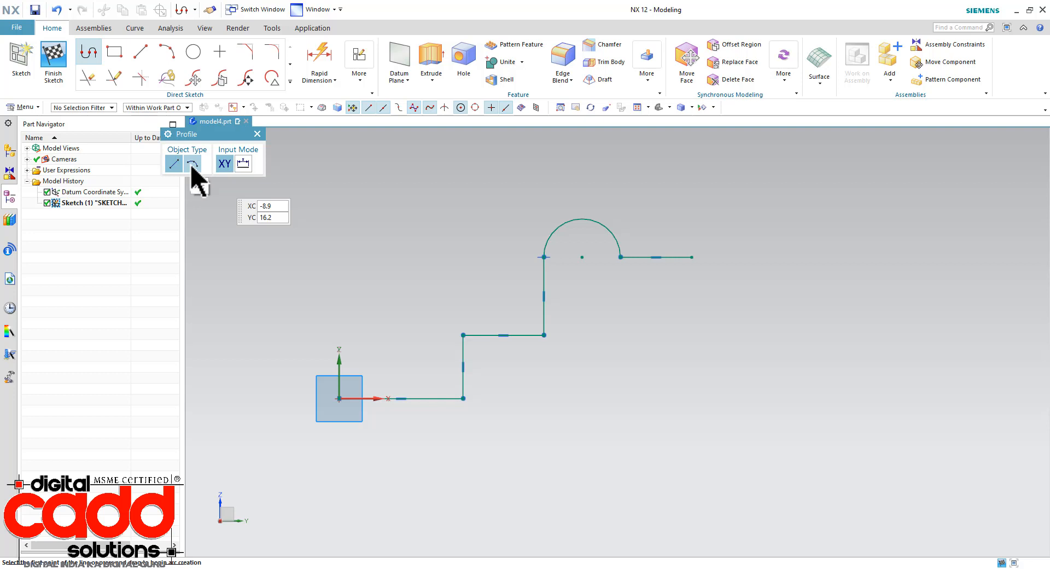
pyautogui.click(257, 133)
pyautogui.scroll(-3, 308, 259)
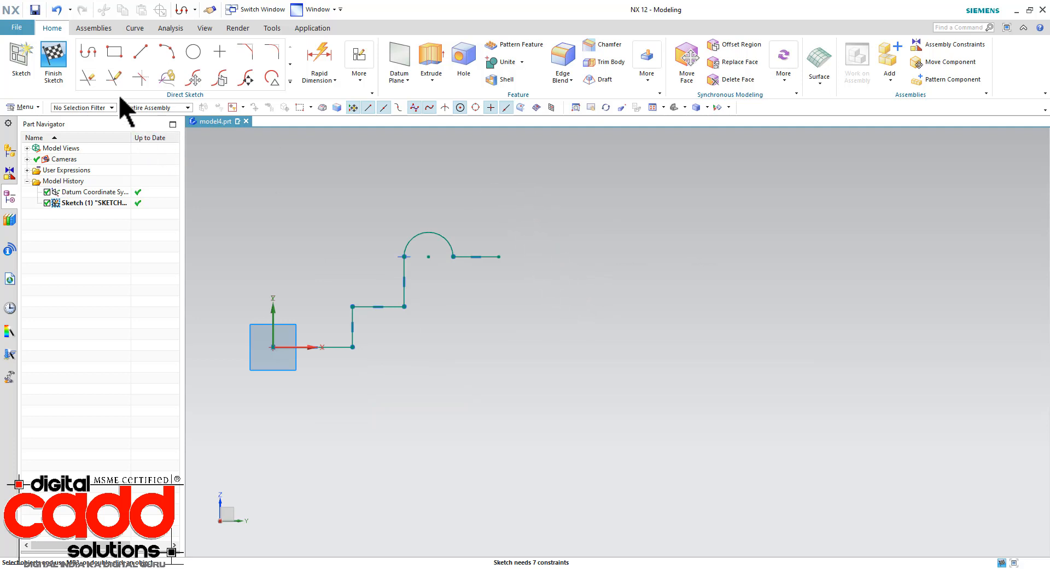
# - Draw a two-point rectangle 15 wide and 10 high to the right of the profile outline
pyautogui.click(115, 54)
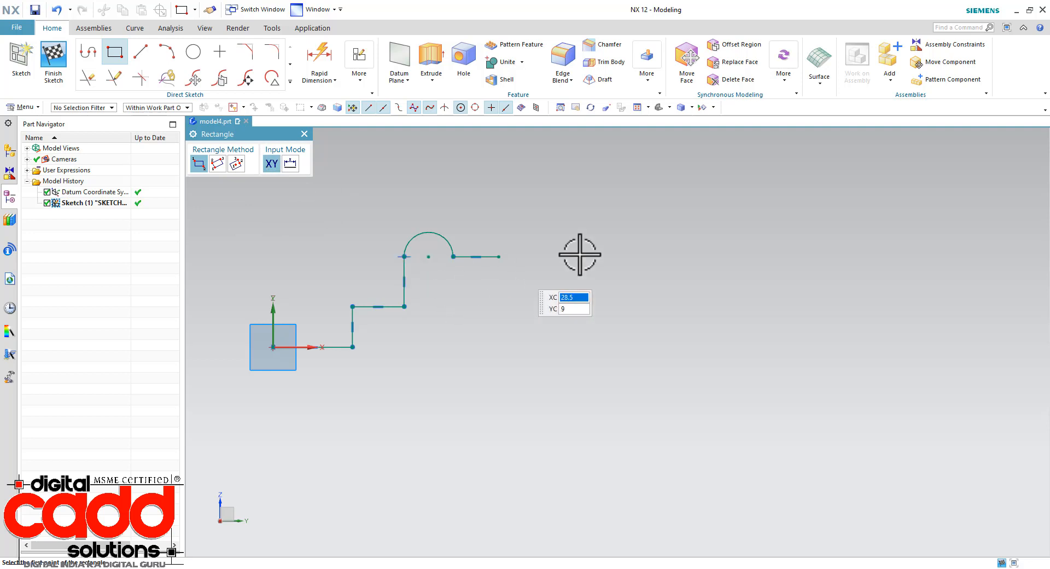
pyautogui.scroll(2, 696, 204)
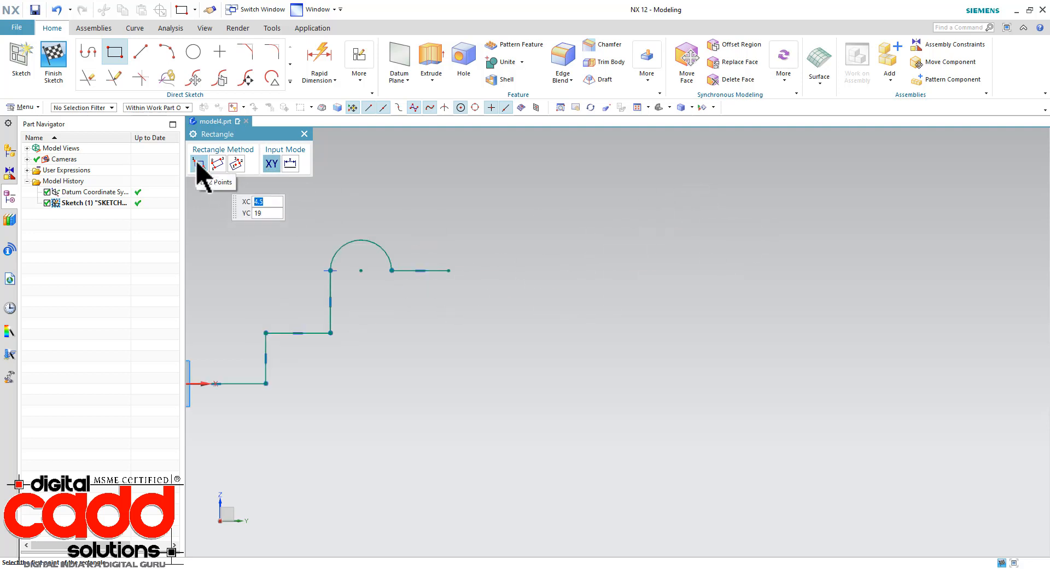
pyautogui.click(558, 379)
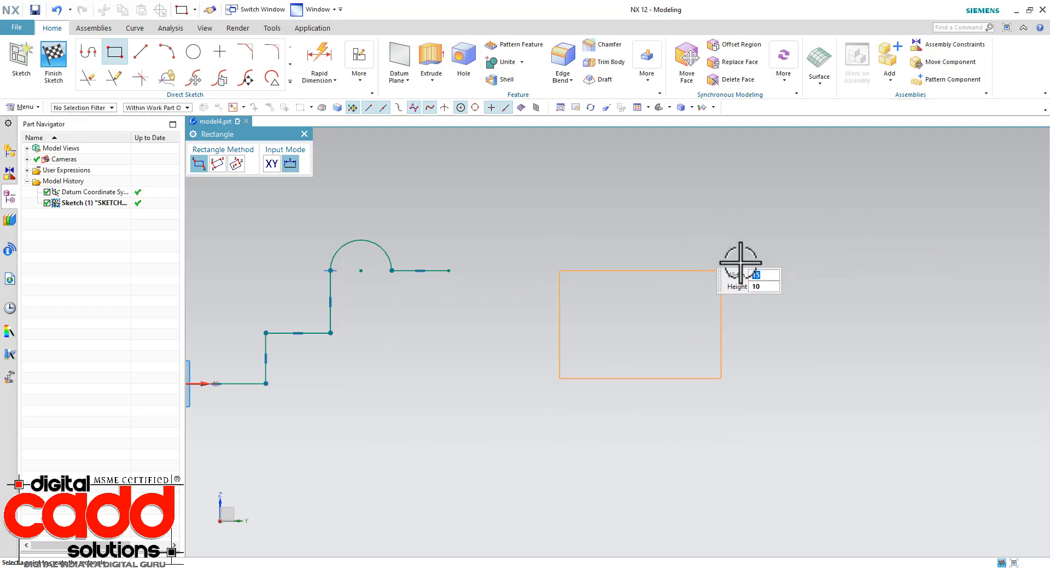
pyautogui.click(760, 253)
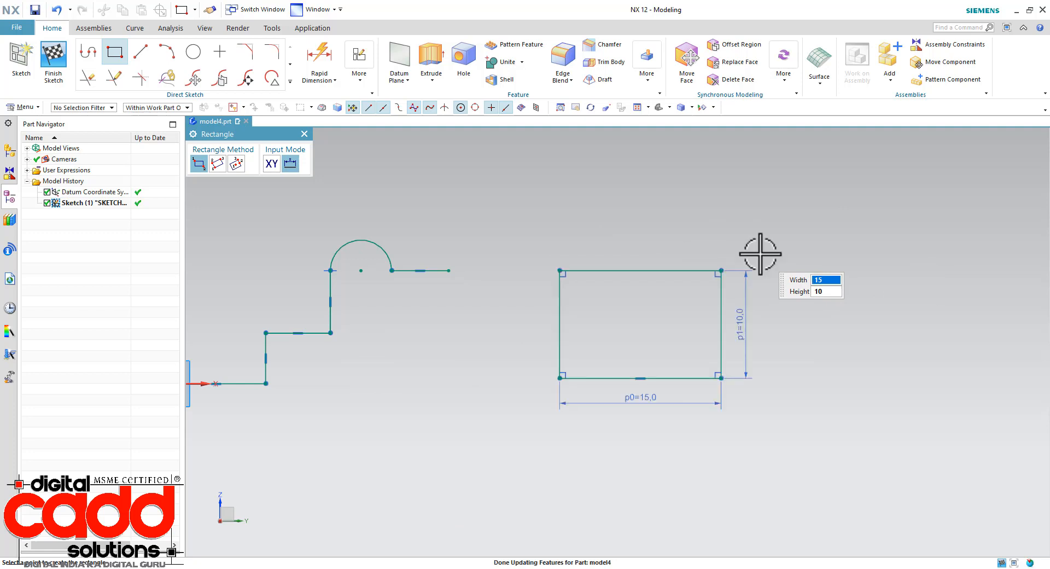
# - Draw a long vertical line and a horizontal line about 42 long crossing it, to the right of the dimensioned rectangle
pyautogui.scroll(2, 493, 380)
pyautogui.scroll(-1, 808, 368)
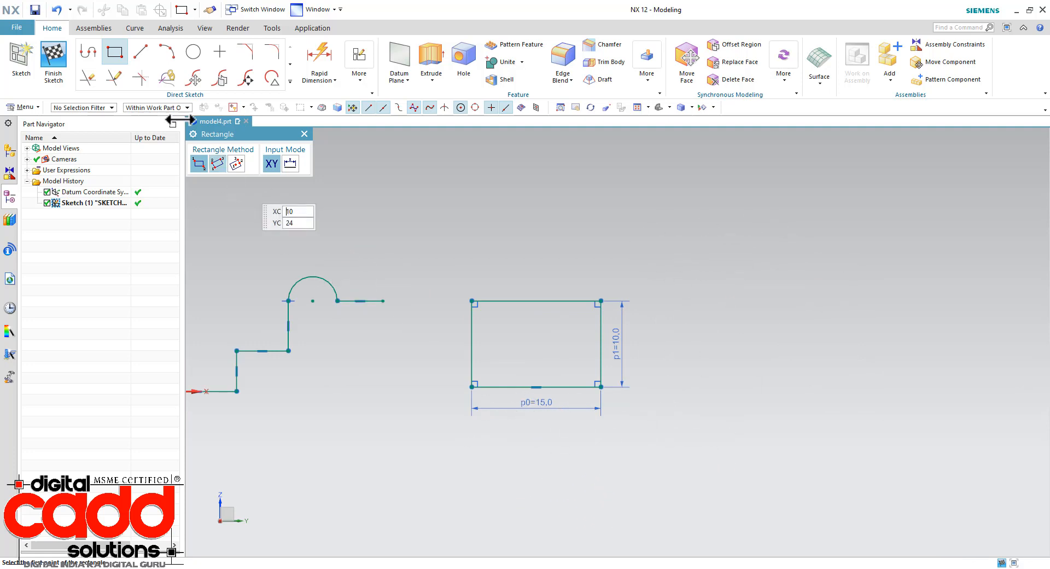
pyautogui.click(140, 51)
pyautogui.click(893, 181)
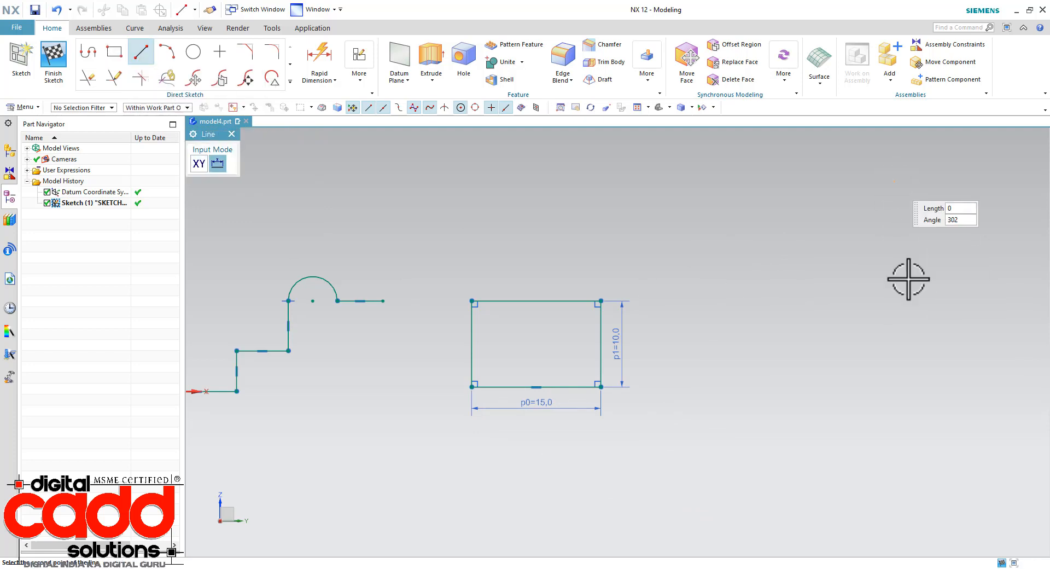
pyautogui.click(895, 520)
pyautogui.click(670, 350)
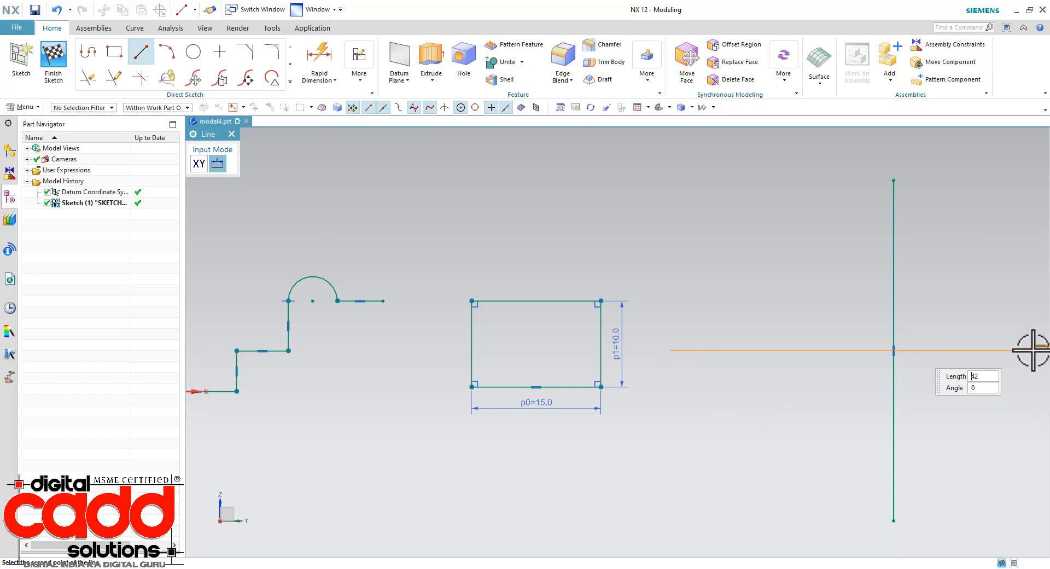
pyautogui.click(1032, 350)
pyautogui.press('Escape')
# - Shift the vertical line slightly right and down so its midpoint lies away from the crossing with the horizontal line
pyautogui.scroll(-2, 879, 410)
pyautogui.scroll(3, 788, 427)
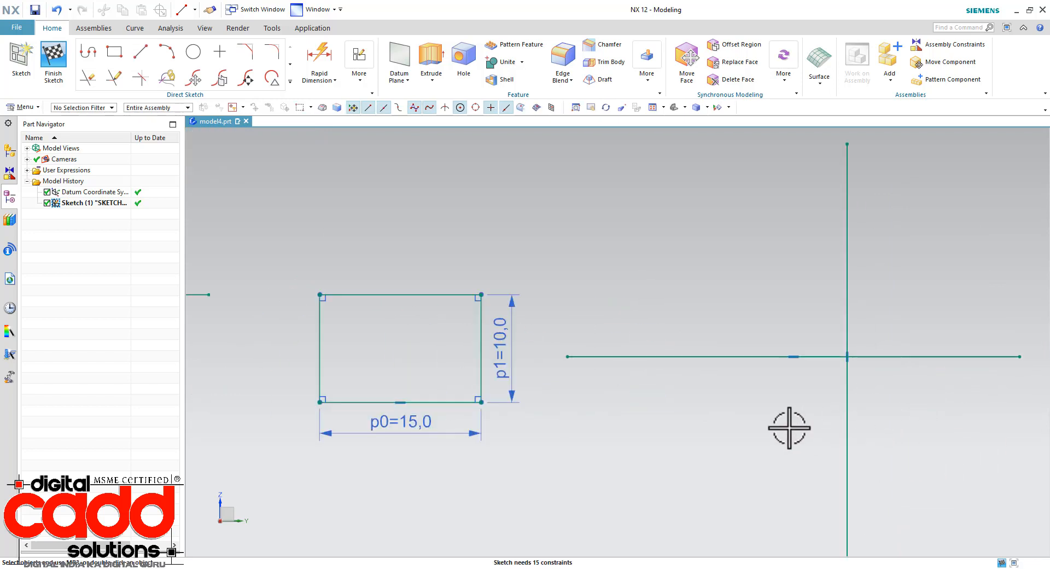
pyautogui.scroll(-3, 720, 438)
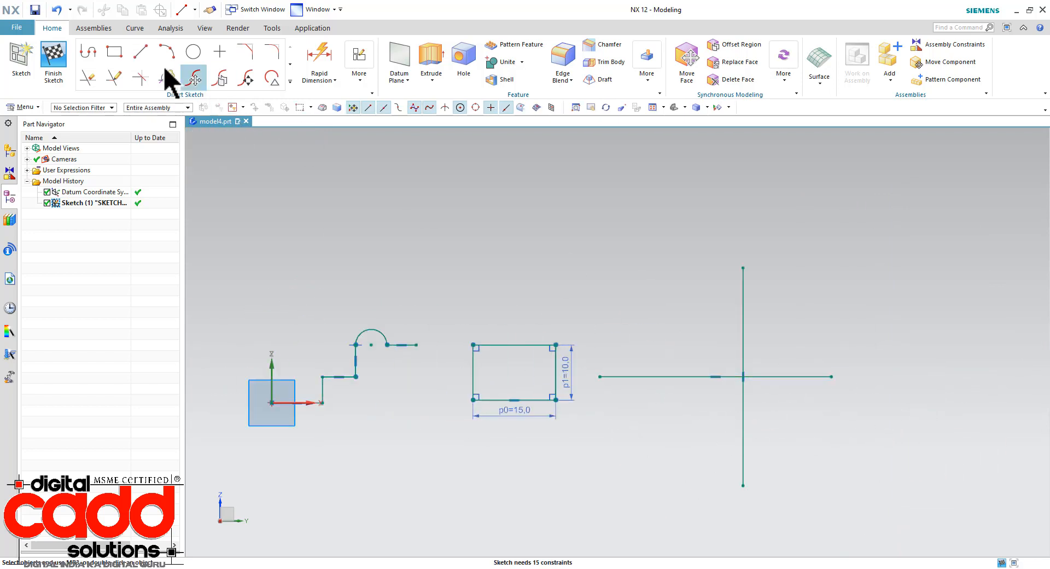
pyautogui.click(124, 51)
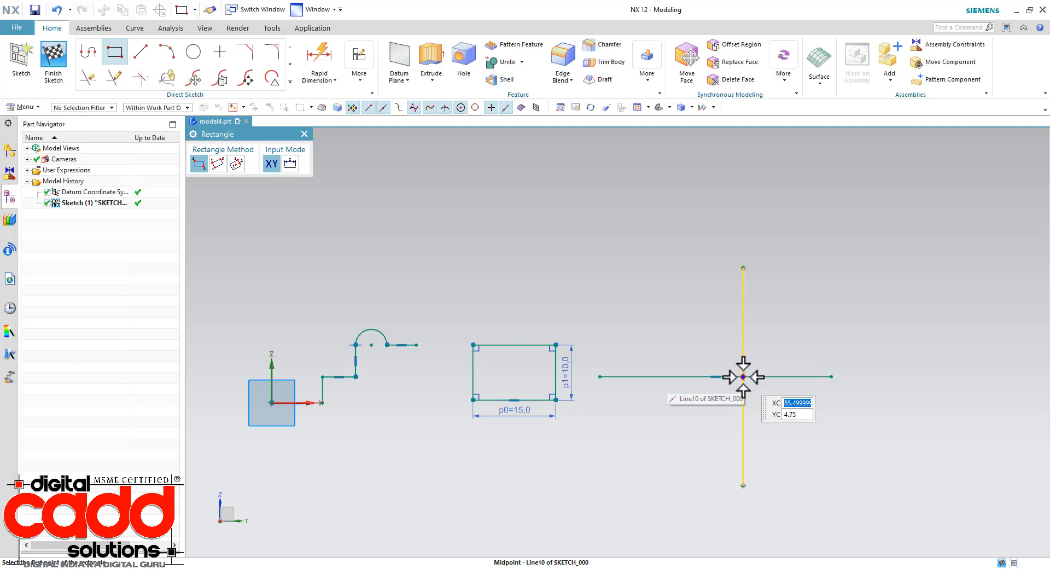
pyautogui.press('Escape')
pyautogui.scroll(3, 773, 363)
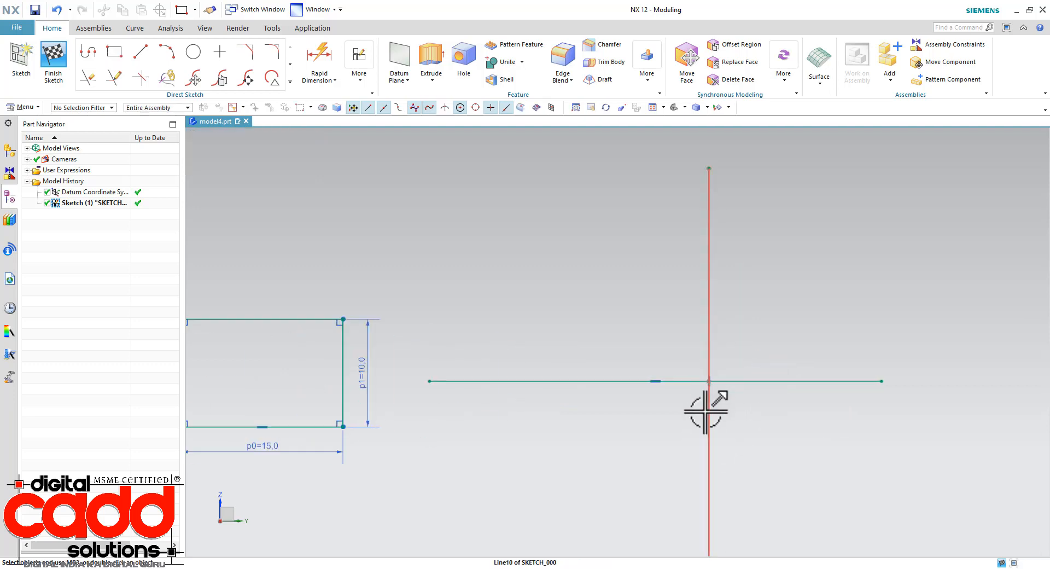
pyautogui.moveTo(706, 410)
pyautogui.mouseDown()
pyautogui.moveTo(729, 417)
pyautogui.moveTo(731, 457)
pyautogui.mouseUp()
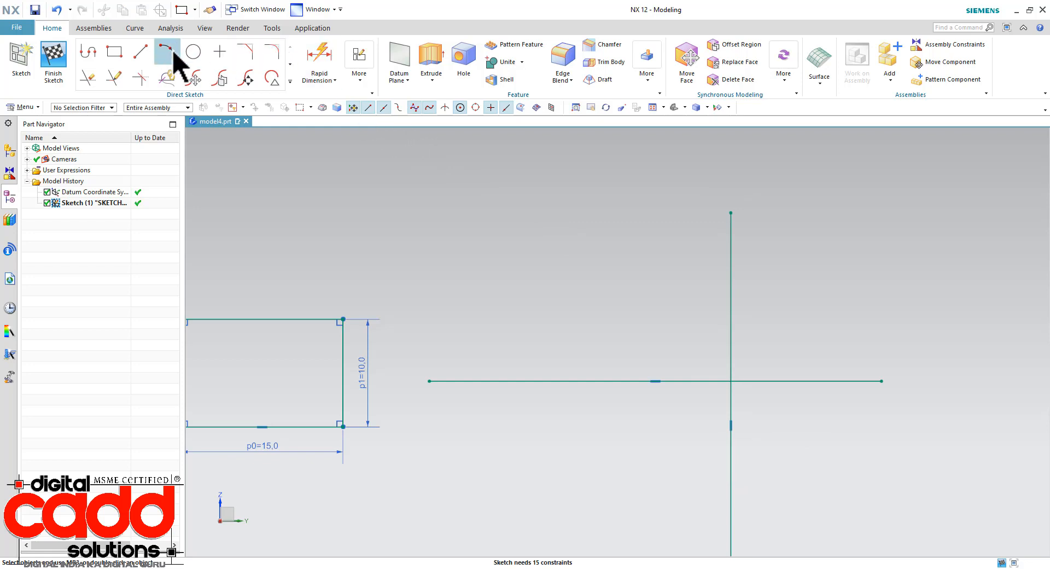
# - Draw a two-point rectangle 15 wide and 12 high from the intersection of the two crossing lines, extending down and left
pyautogui.click(115, 53)
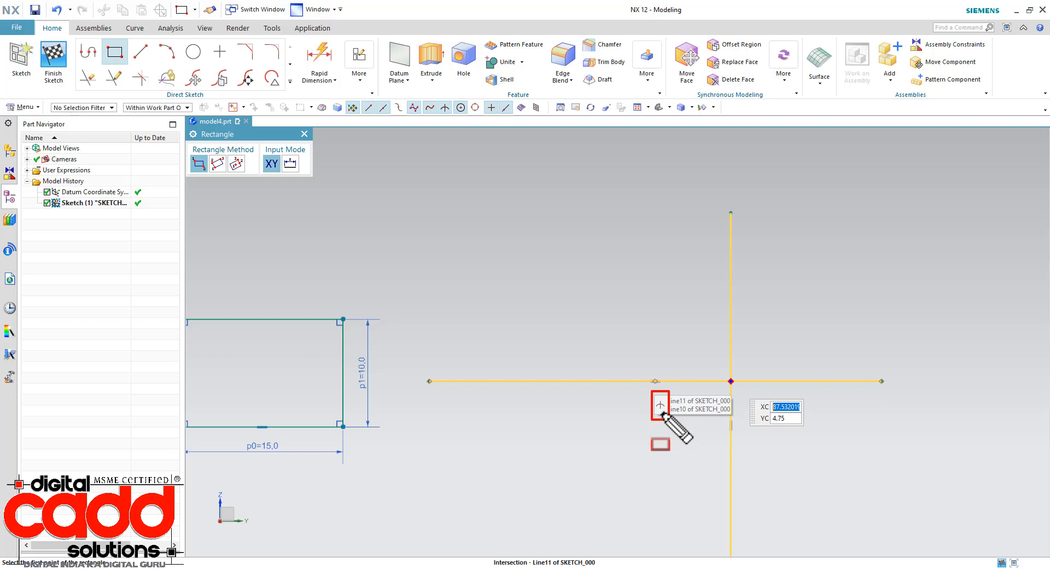
pyautogui.click(731, 381)
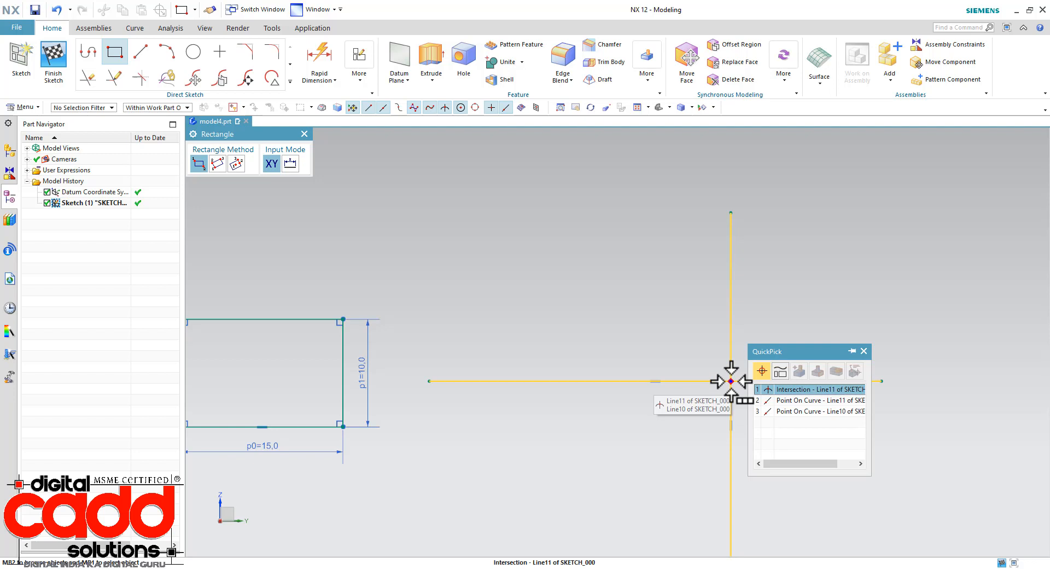
pyautogui.click(787, 389)
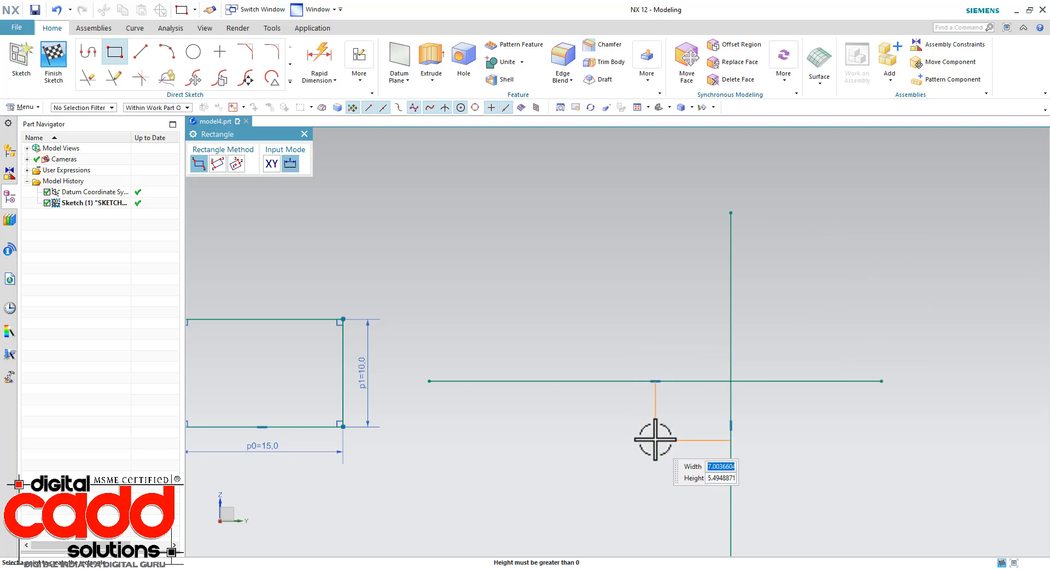
pyautogui.press('Escape')
pyautogui.scroll(-4, 576, 415)
pyautogui.scroll(2, 771, 459)
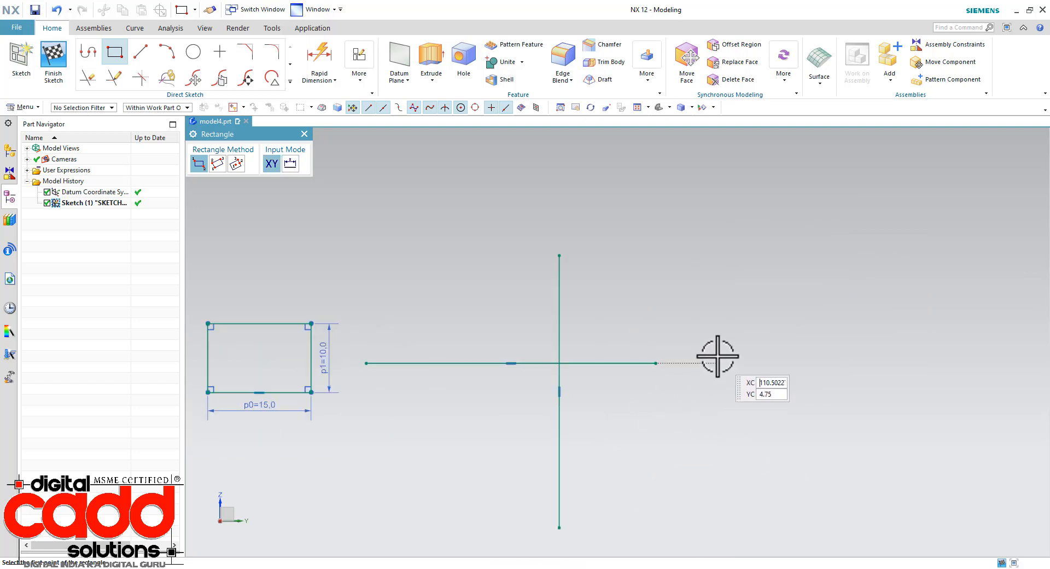
pyautogui.click(559, 362)
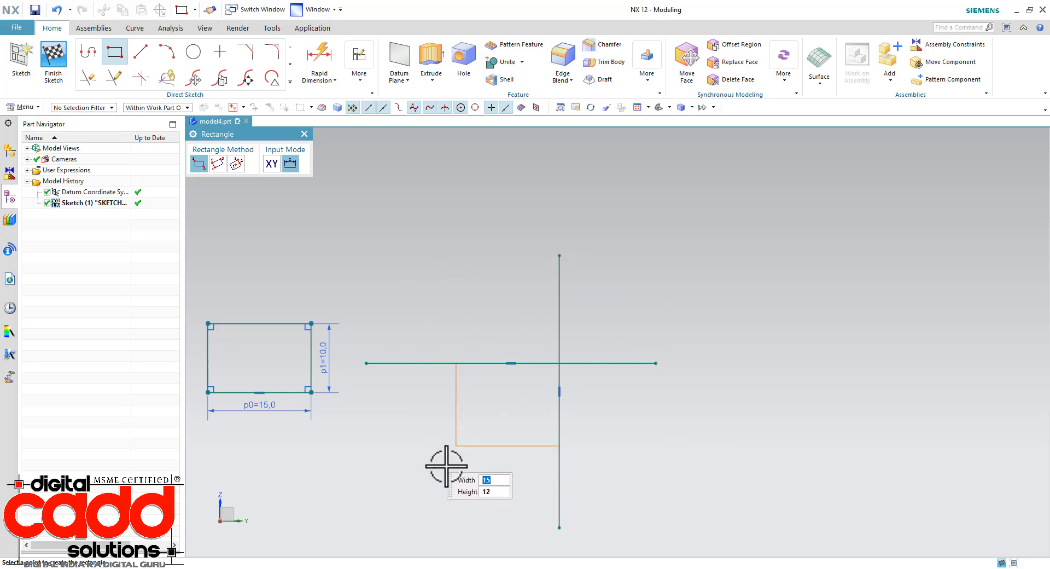
pyautogui.click(470, 458)
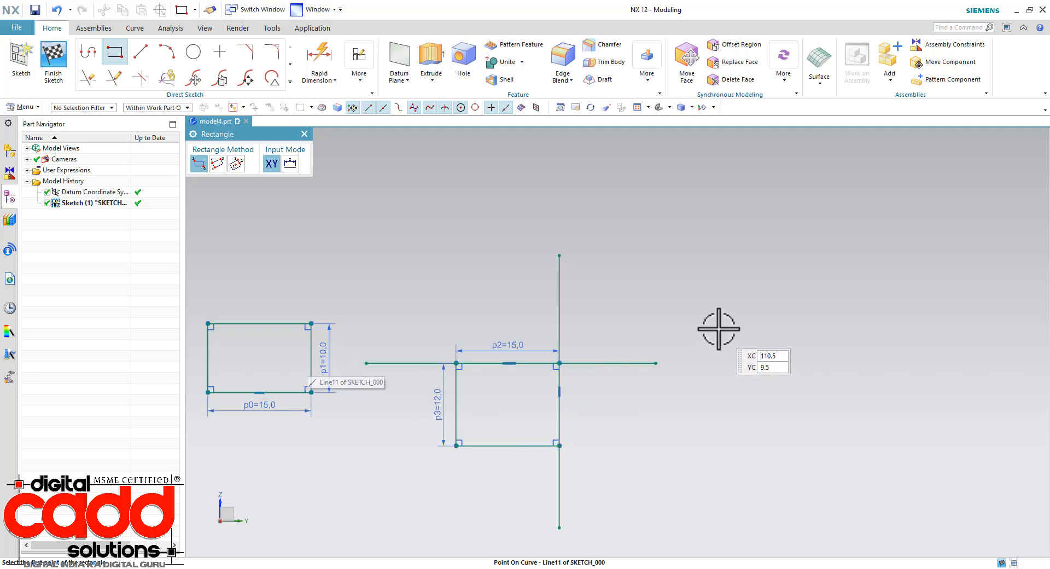
# - Draw a tilted three-point rectangle with width about 24.8 and angle about 314° in the empty area right of the crossing lines
pyautogui.moveTo(715, 328)
pyautogui.keyDown('shift'); pyautogui.mouseDown(button='middle')
pyautogui.moveTo(663, 356)
pyautogui.moveTo(308, 294)
pyautogui.mouseUp(button='middle'); pyautogui.keyUp('shift')
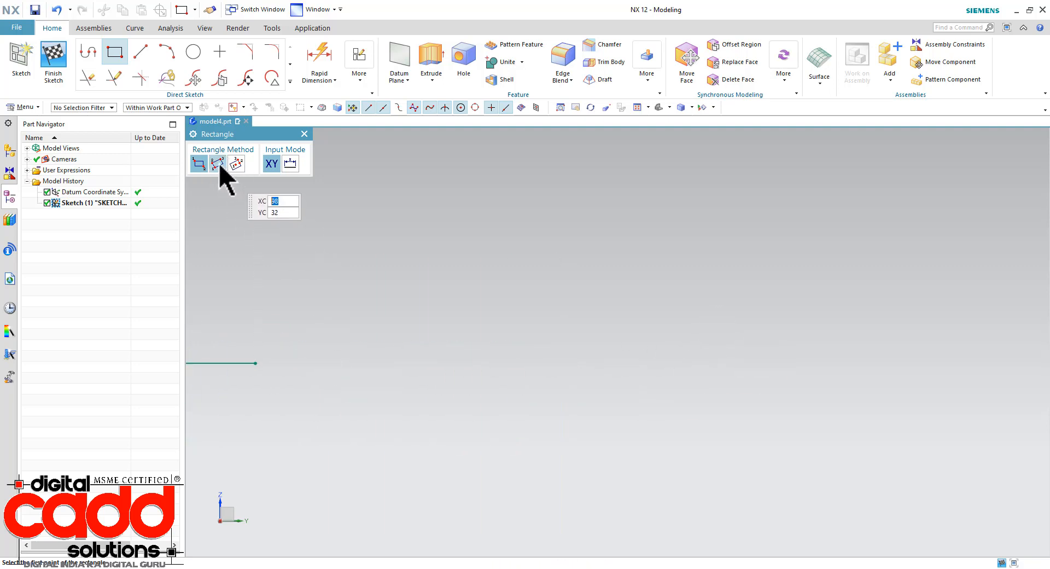
pyautogui.click(476, 269)
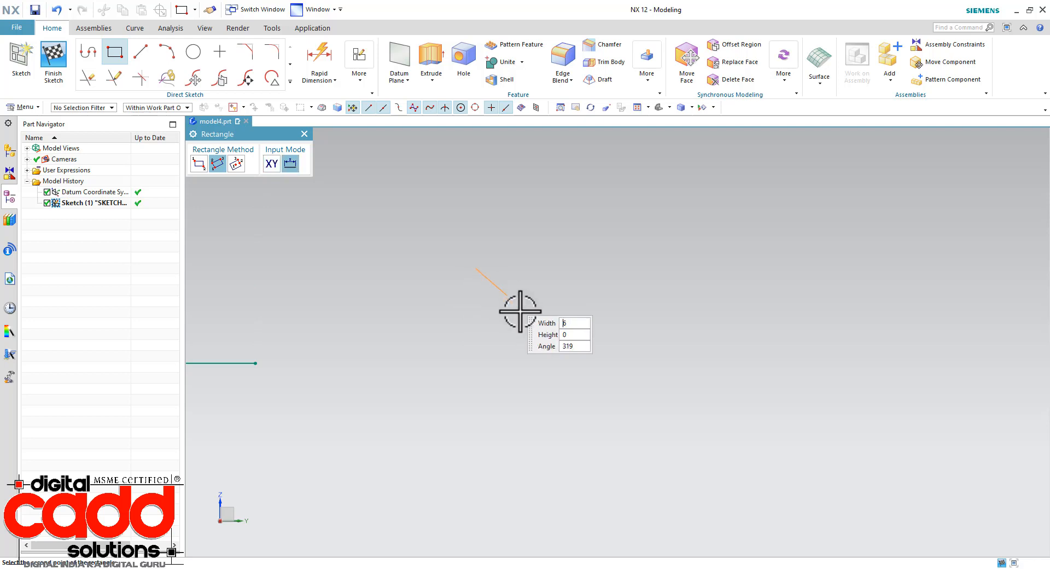
pyautogui.click(594, 391)
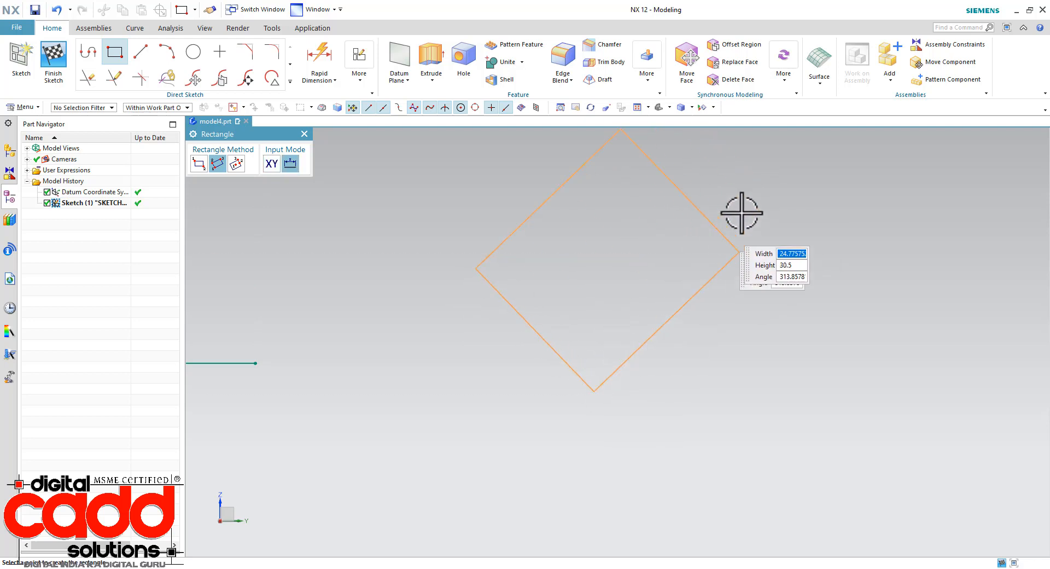
pyautogui.click(771, 220)
# - Draw a small rectangle with the From Center method in the middle of the 15 by 10 rectangle
pyautogui.scroll(-3, 449, 388)
pyautogui.scroll(2, 668, 314)
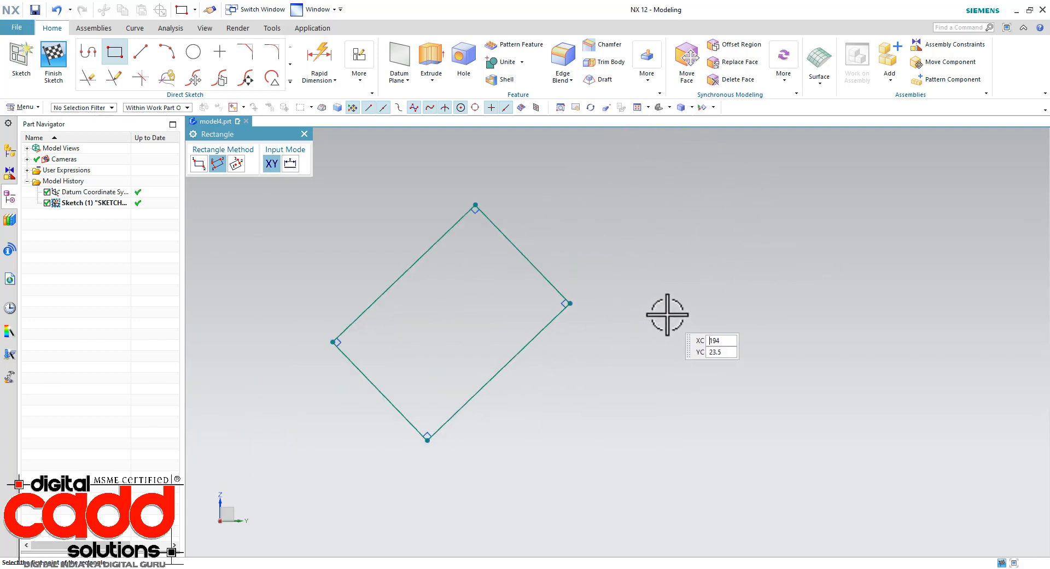
pyautogui.click(236, 163)
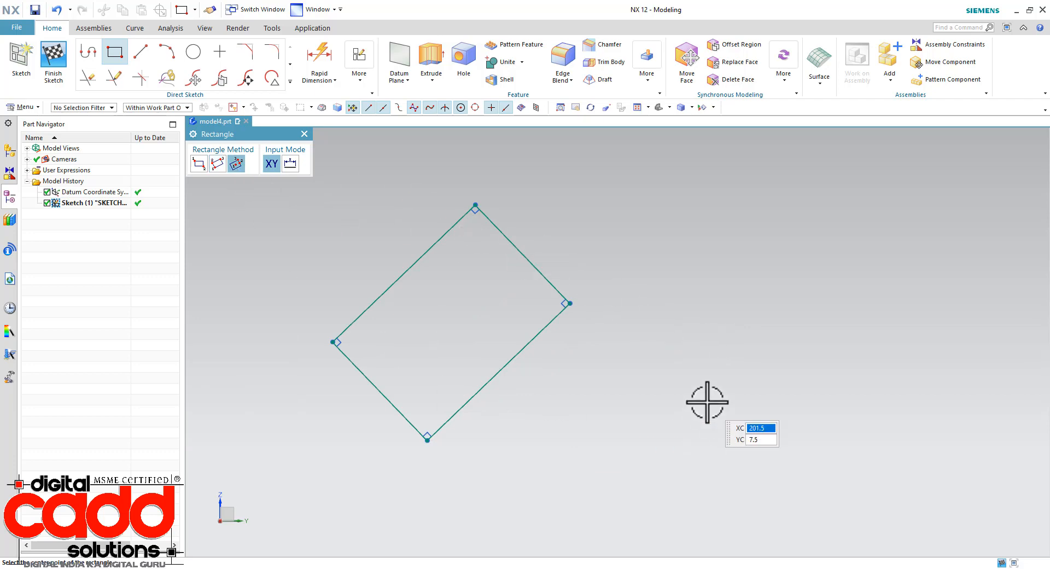
pyautogui.scroll(-4, 703, 403)
pyautogui.scroll(4, 328, 398)
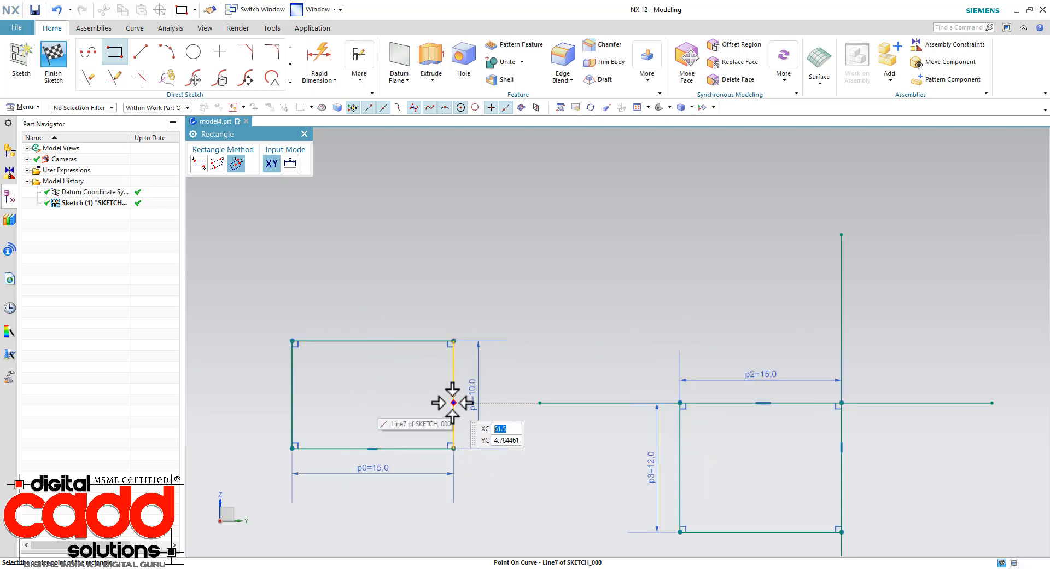
pyautogui.click(374, 395)
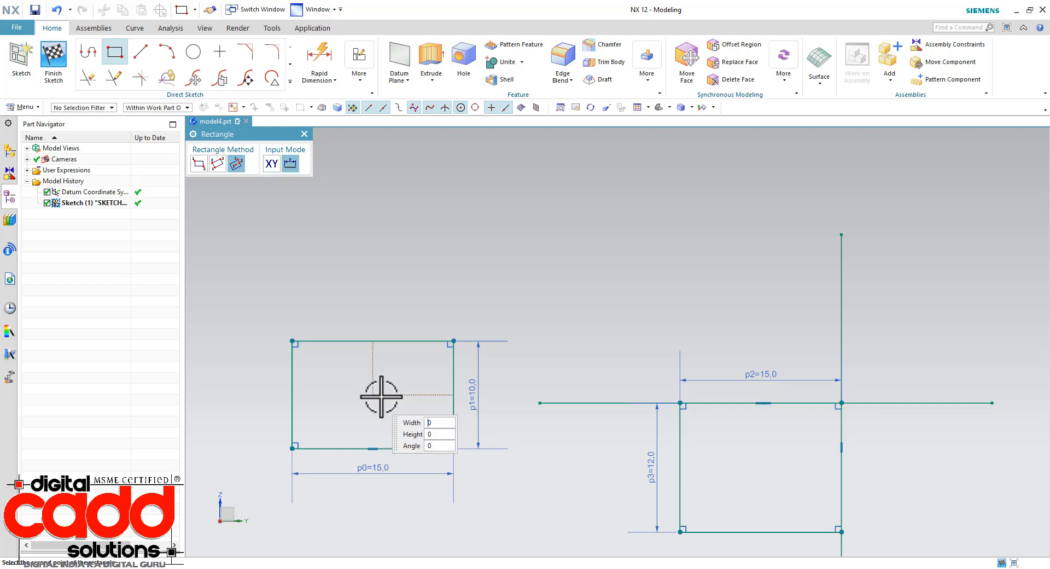
pyautogui.click(399, 420)
pyautogui.scroll(-5, 387, 389)
pyautogui.press('Escape')
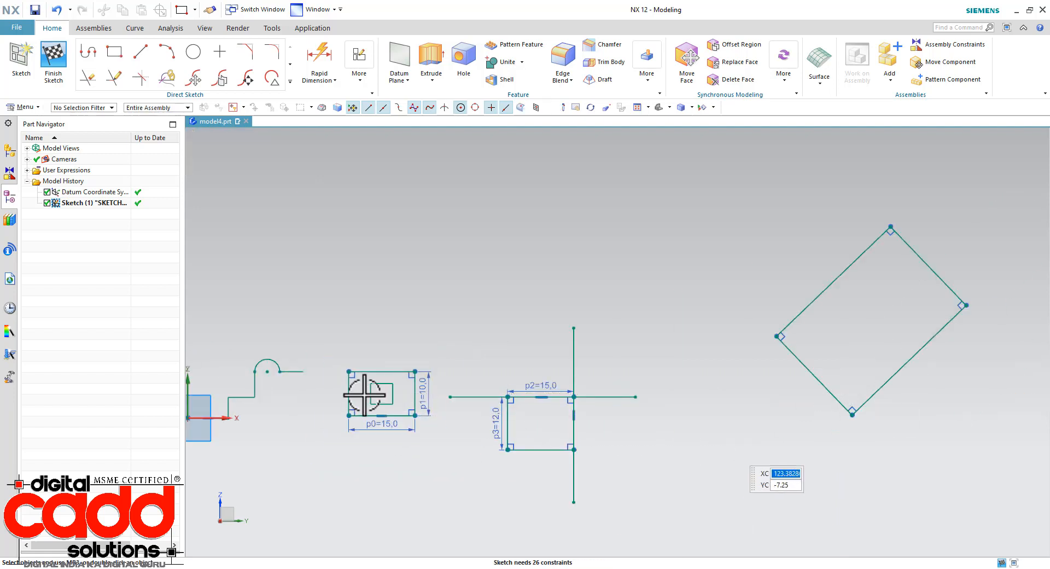
# - Draw a circle by center and diameter in the empty area above the tilted rectangle
pyautogui.scroll(-4, 368, 394)
pyautogui.scroll(3, 586, 247)
pyautogui.click(194, 56)
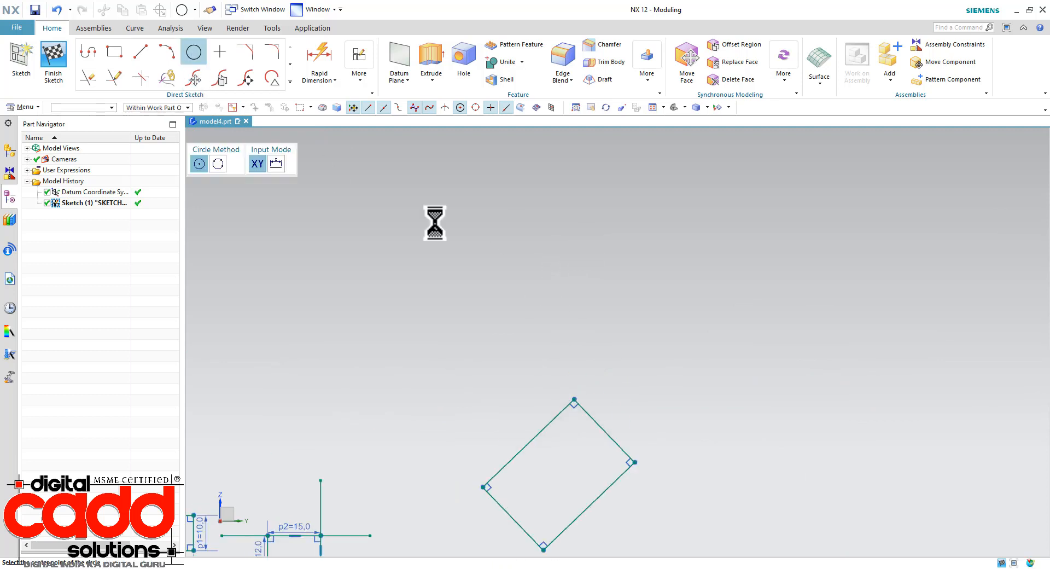
pyautogui.click(583, 242)
pyautogui.click(602, 304)
pyautogui.press('Escape')
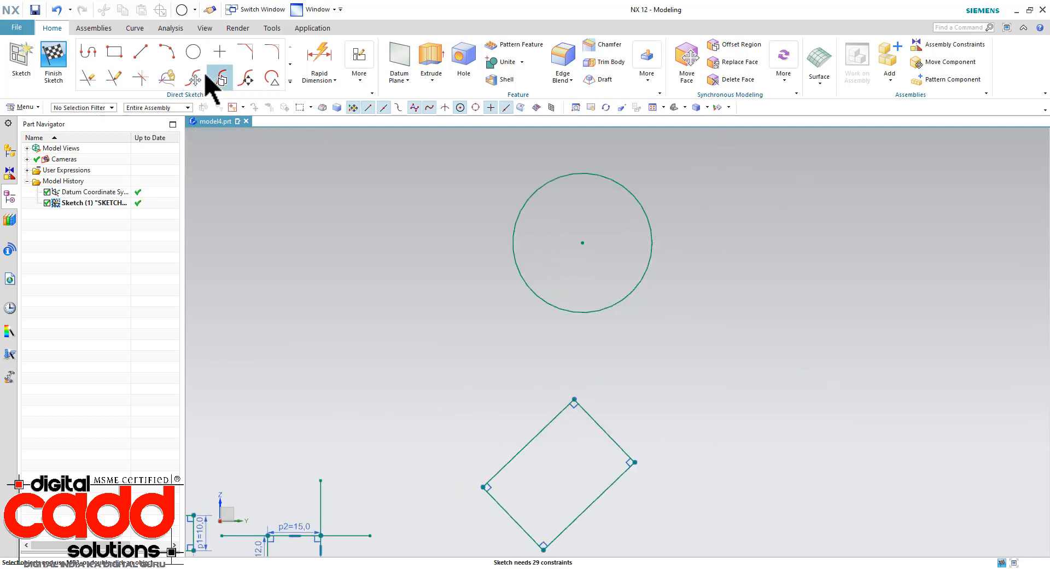
# - Draw a From Center rectangle about 51 wide around the circle, centered on the circle's center point
pyautogui.click(115, 53)
pyautogui.scroll(3, 555, 175)
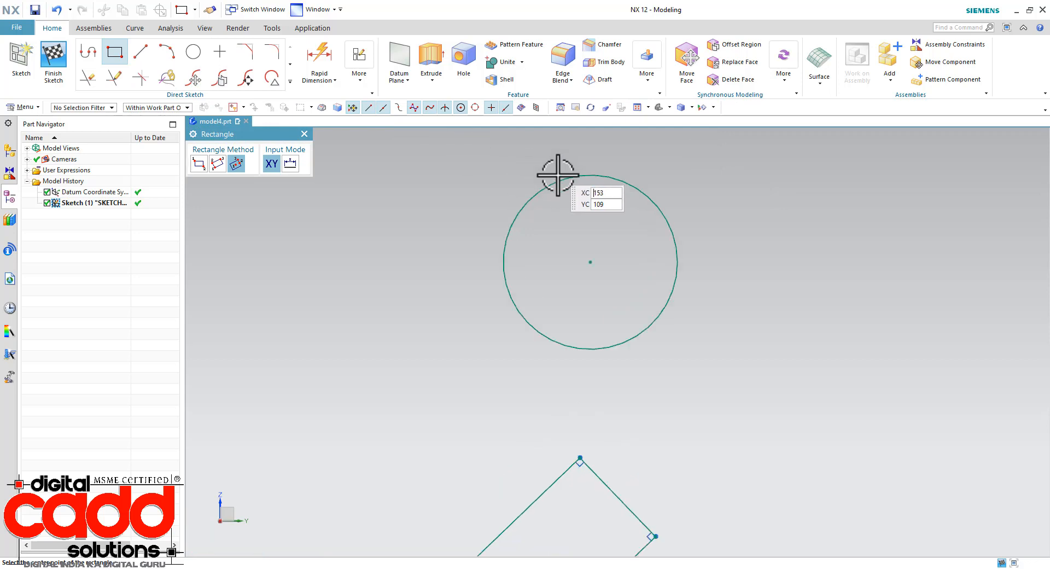
pyautogui.click(590, 261)
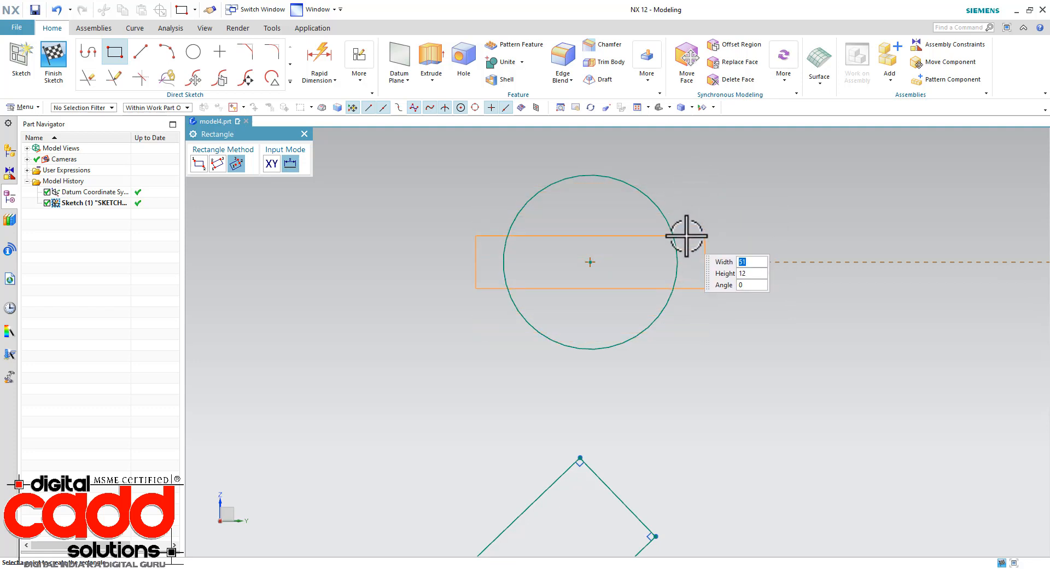
pyautogui.click(686, 163)
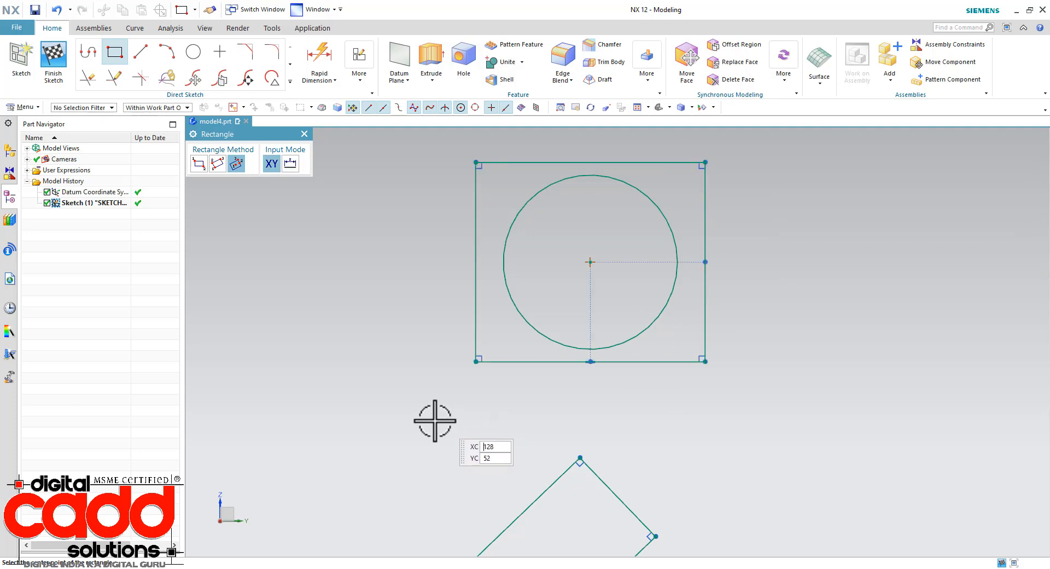
# - Draw a From Center rectangle with width 100, height 60 and angle 30° to the right of the circle
pyautogui.scroll(-2, 388, 398)
pyautogui.scroll(1, 697, 284)
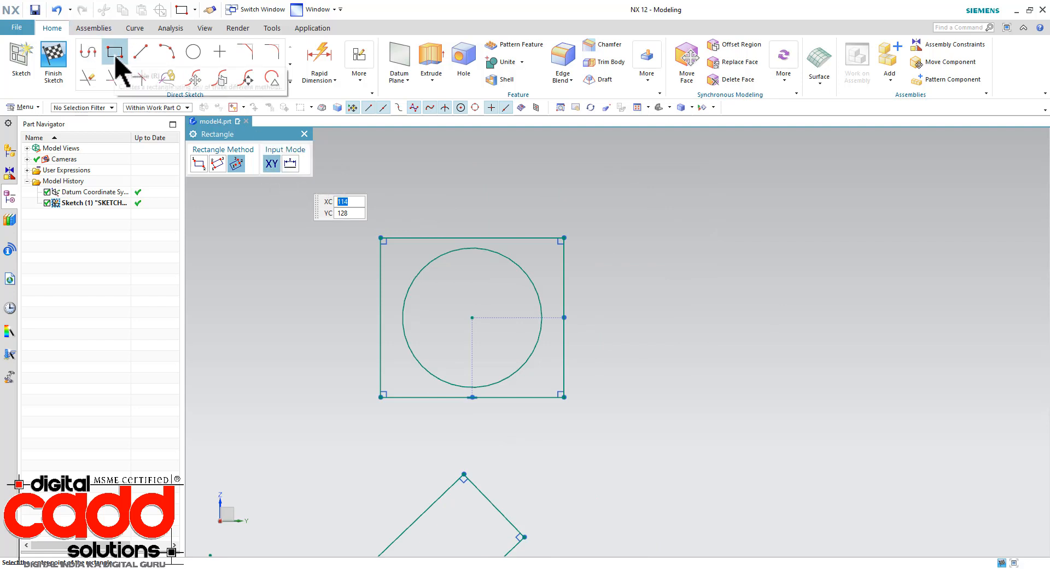
pyautogui.click(756, 358)
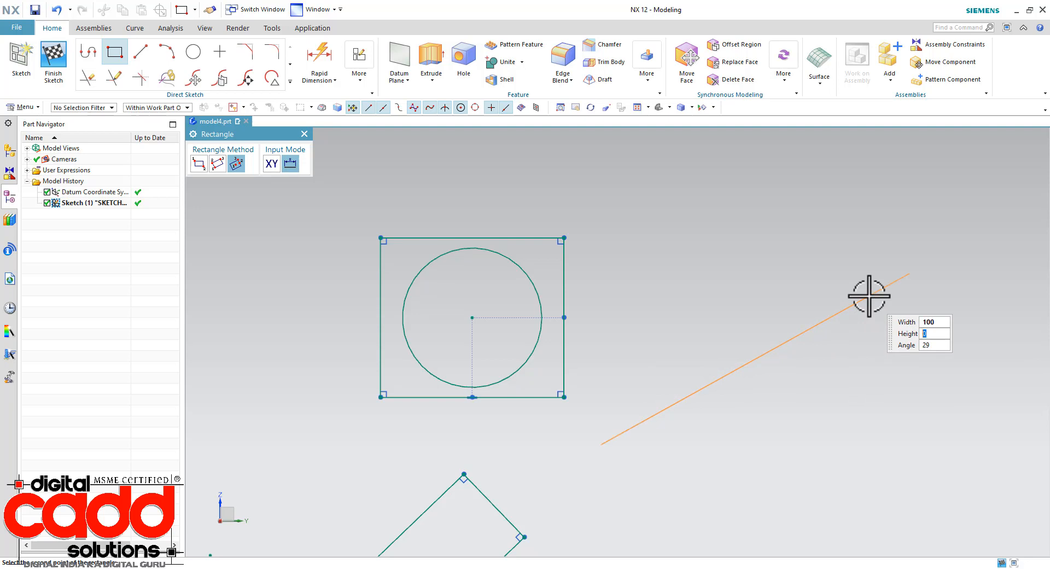
pyautogui.press('Tab')
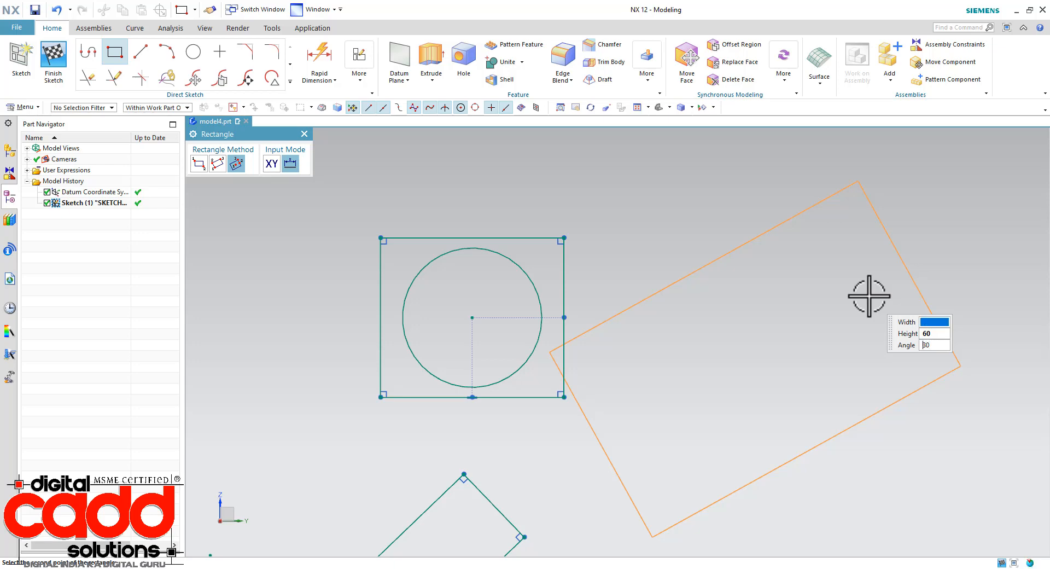
pyautogui.press('Return')
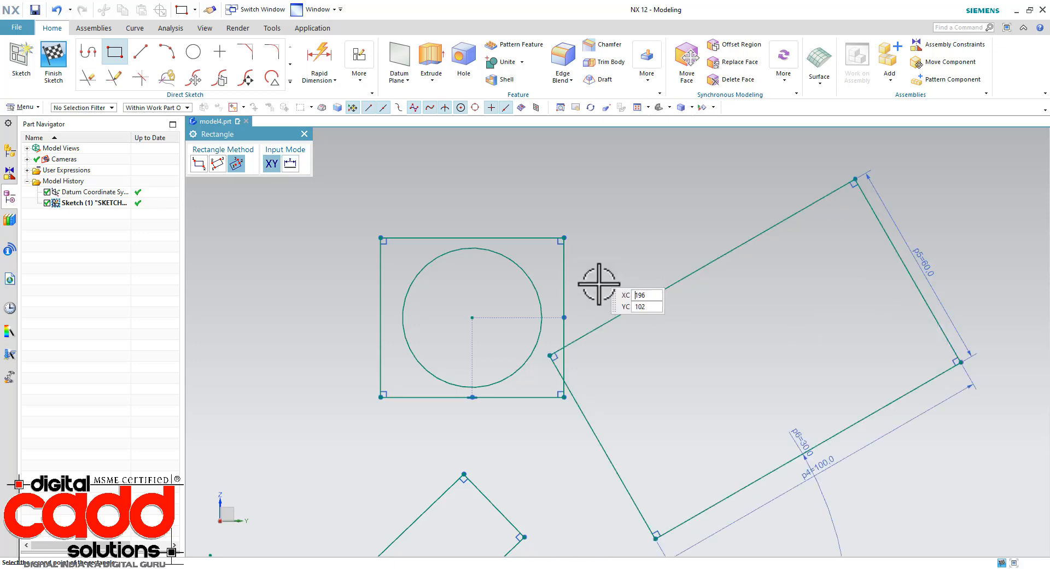
# - Draw a horizontal line in the empty area beyond the 100 by 60 rectangle and a vertical line downward from its right end
pyautogui.scroll(-5, 592, 291)
pyautogui.press('Escape')
pyautogui.scroll(1, 723, 346)
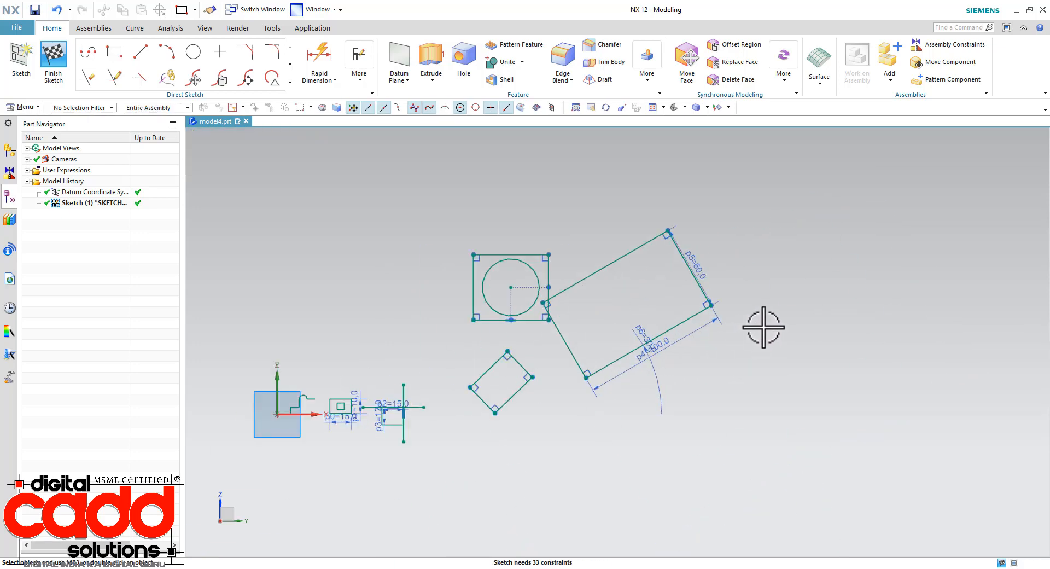
pyautogui.moveTo(759, 383)
pyautogui.keyDown('shift'); pyautogui.mouseDown(button='middle')
pyautogui.moveTo(405, 346)
pyautogui.moveTo(428, 348)
pyautogui.mouseUp(button='middle'); pyautogui.keyUp('shift')
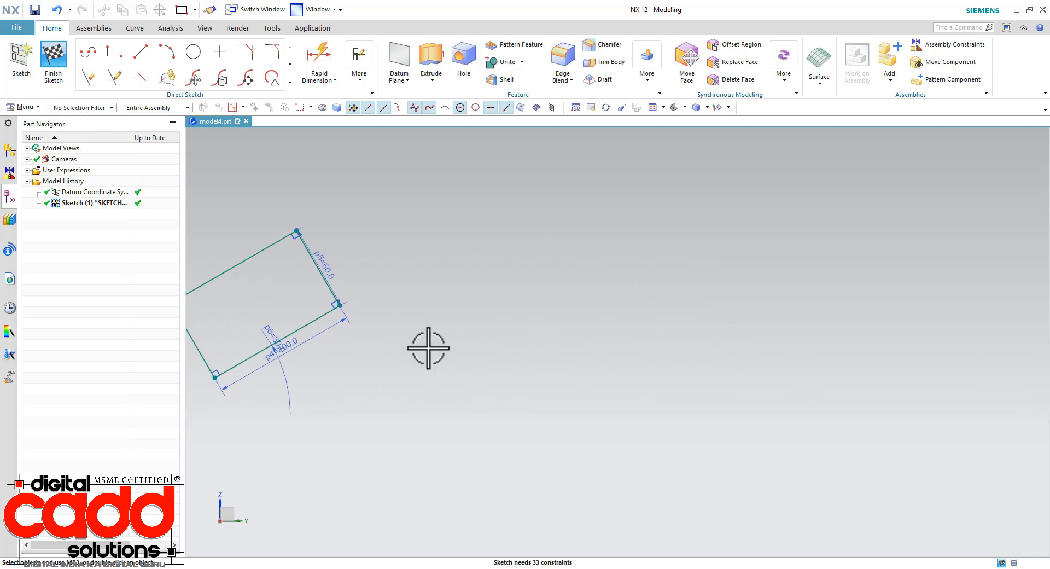
pyautogui.click(145, 53)
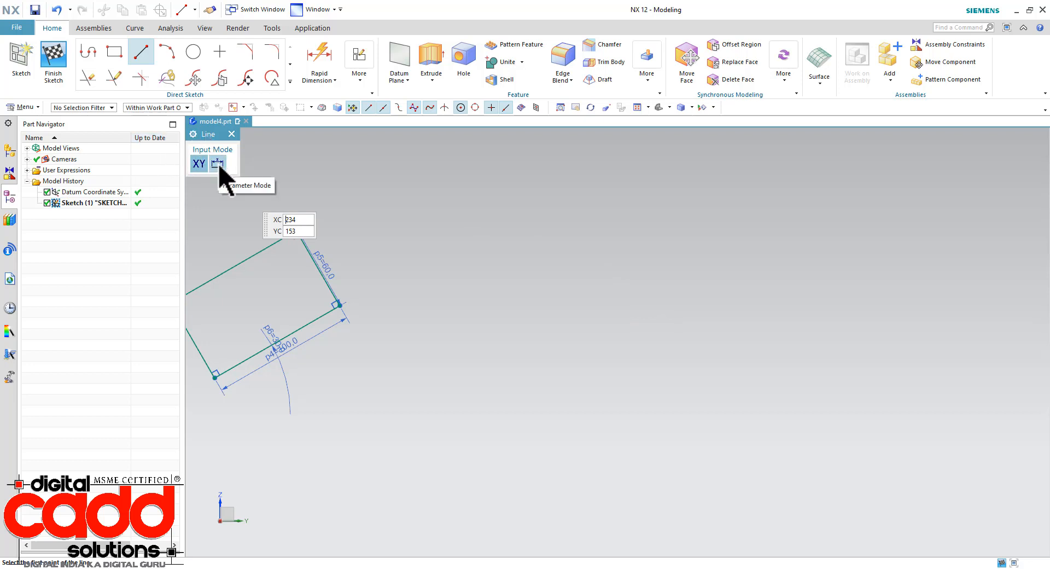
pyautogui.click(586, 280)
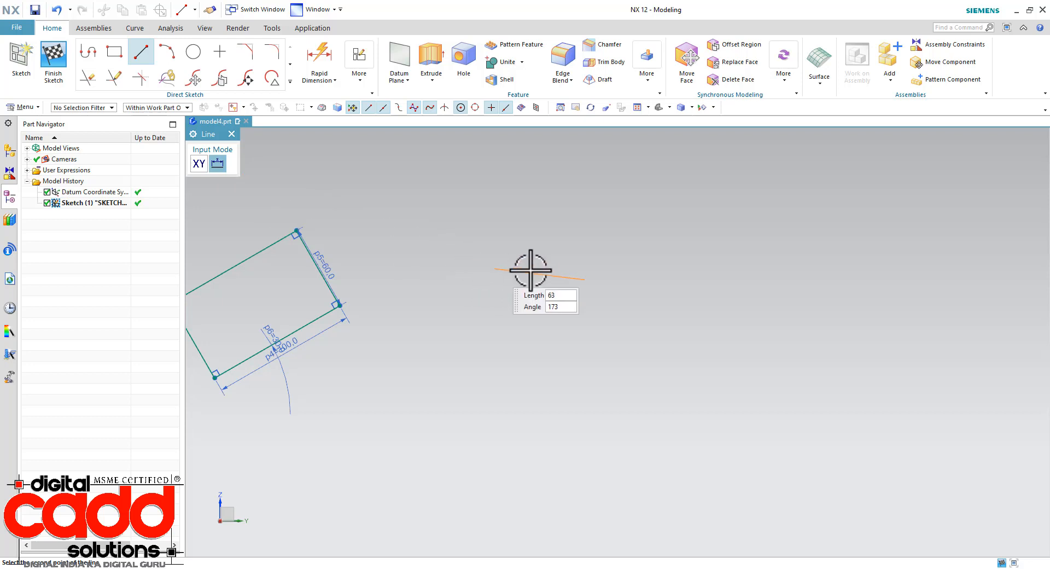
pyautogui.click(729, 275)
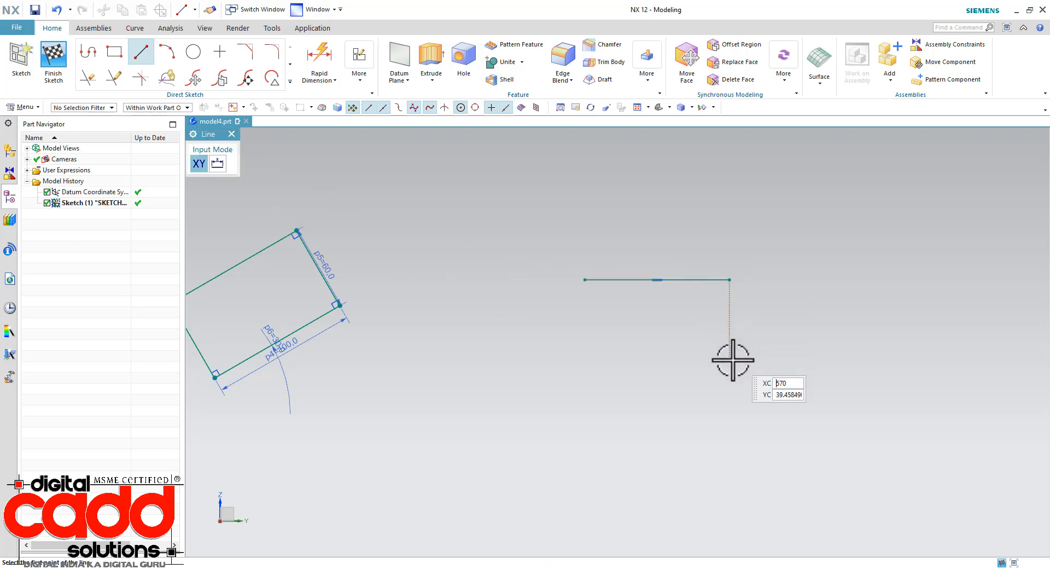
pyautogui.click(729, 280)
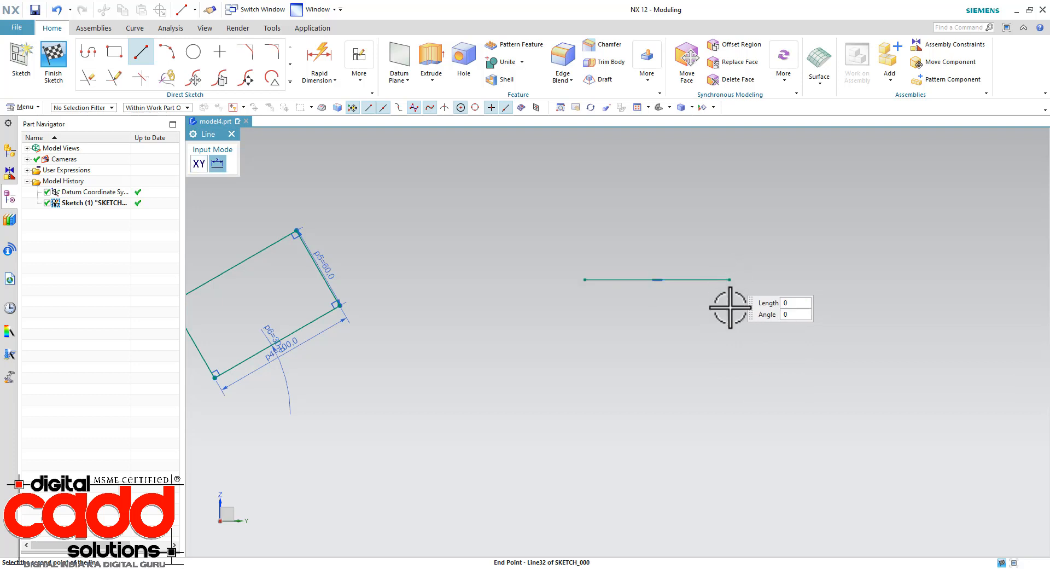
pyautogui.click(730, 365)
# - Draw four separate lines around the L-shaped pair: two horizontal and two vertical, the rightmost vertical one about 99 long
pyautogui.click(729, 223)
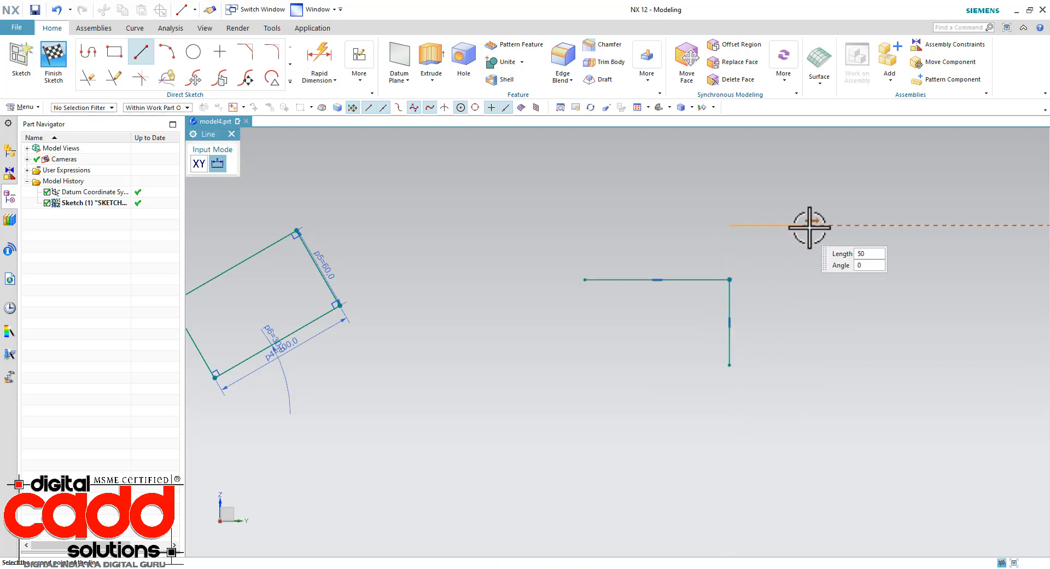
pyautogui.click(814, 224)
pyautogui.click(427, 177)
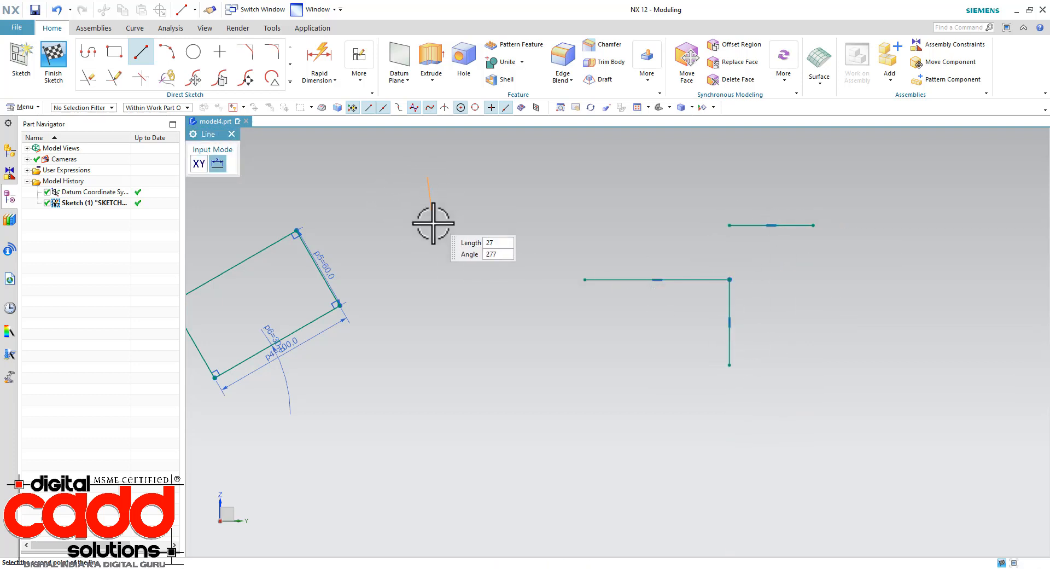
pyautogui.click(427, 279)
pyautogui.click(477, 364)
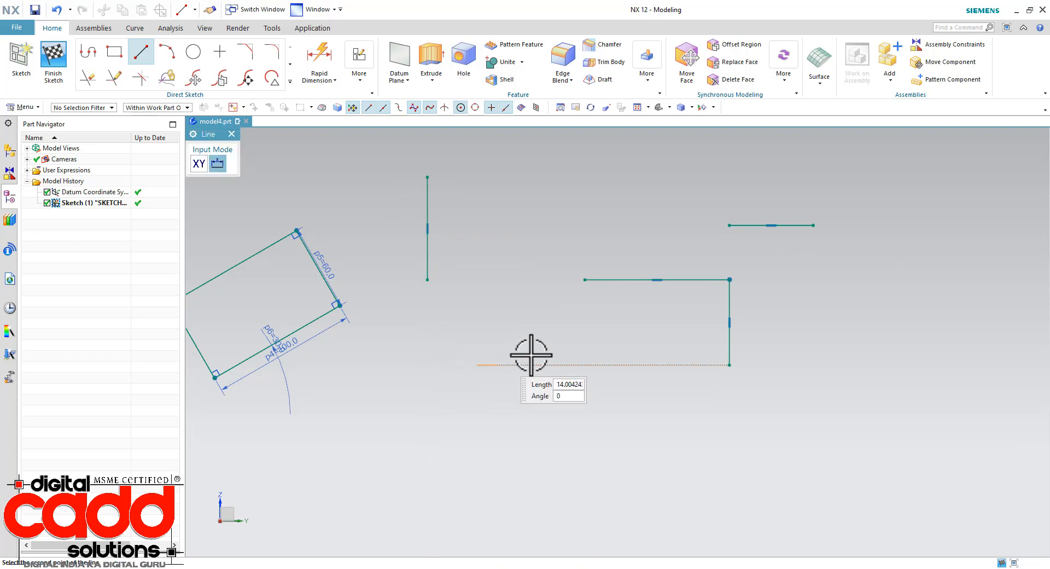
pyautogui.click(617, 365)
pyautogui.click(862, 262)
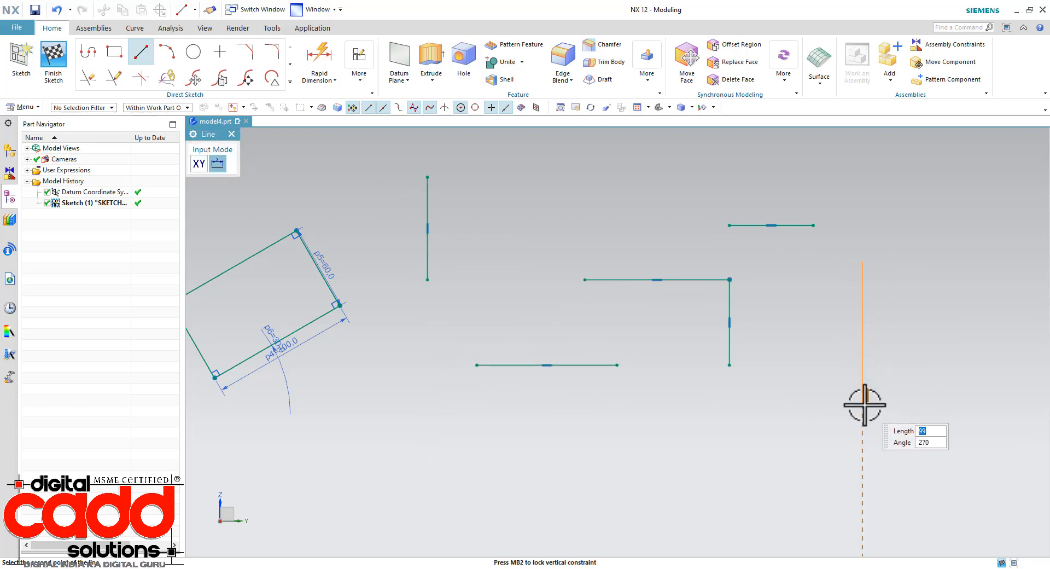
pyautogui.click(863, 404)
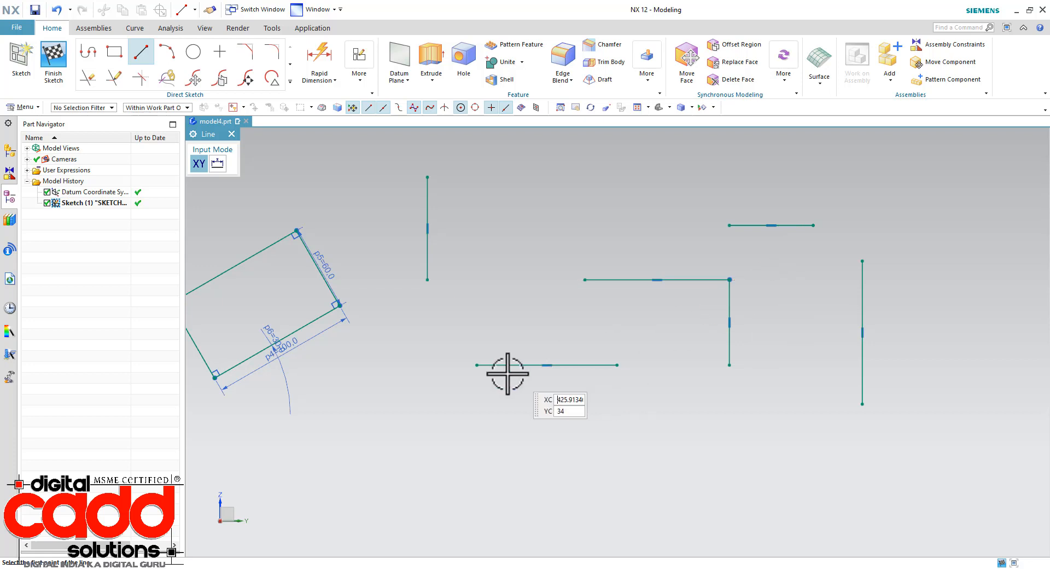
# - Draw a wide, upward-curving arc by three points in the empty area to the right of the lines
pyautogui.scroll(-3, 570, 402)
pyautogui.scroll(3, 857, 364)
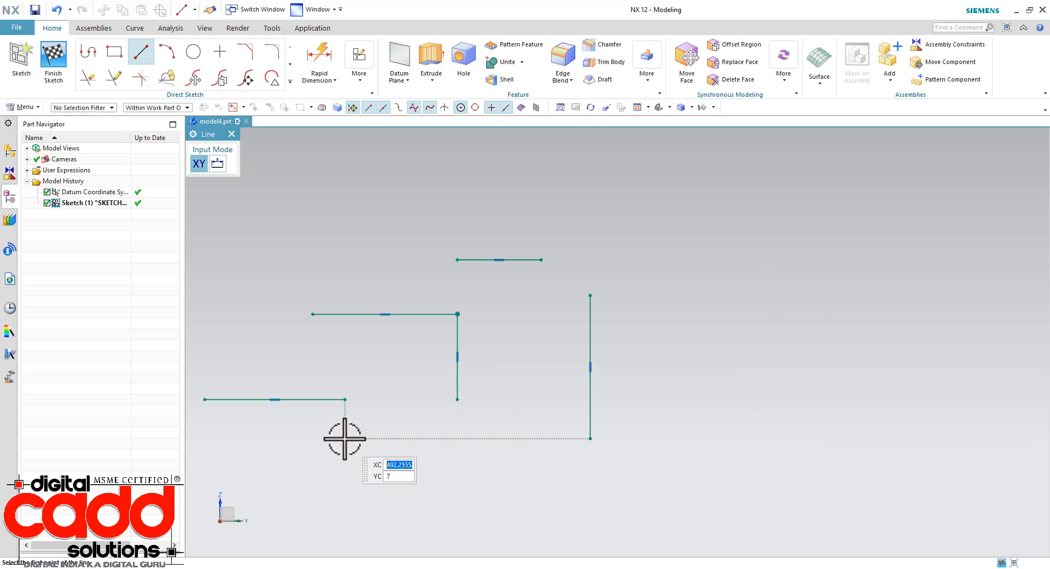
pyautogui.click(168, 52)
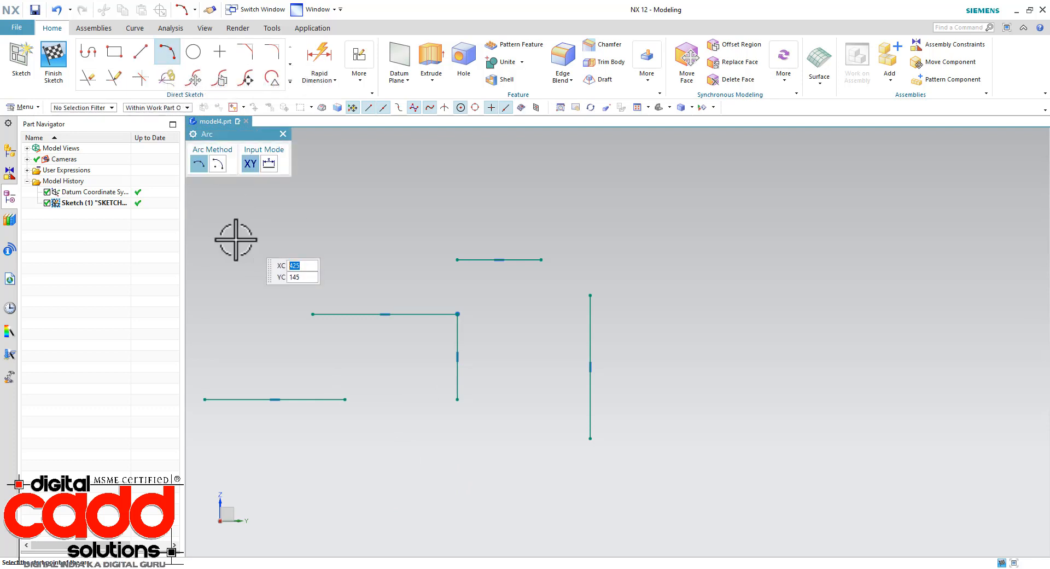
pyautogui.scroll(-4, 233, 296)
pyautogui.scroll(4, 571, 235)
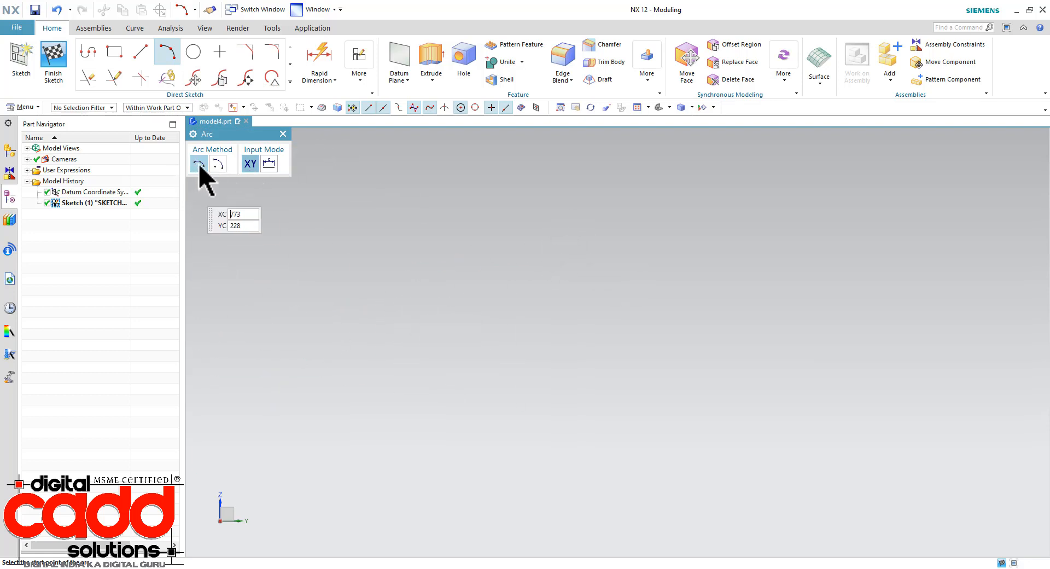
pyautogui.click(496, 339)
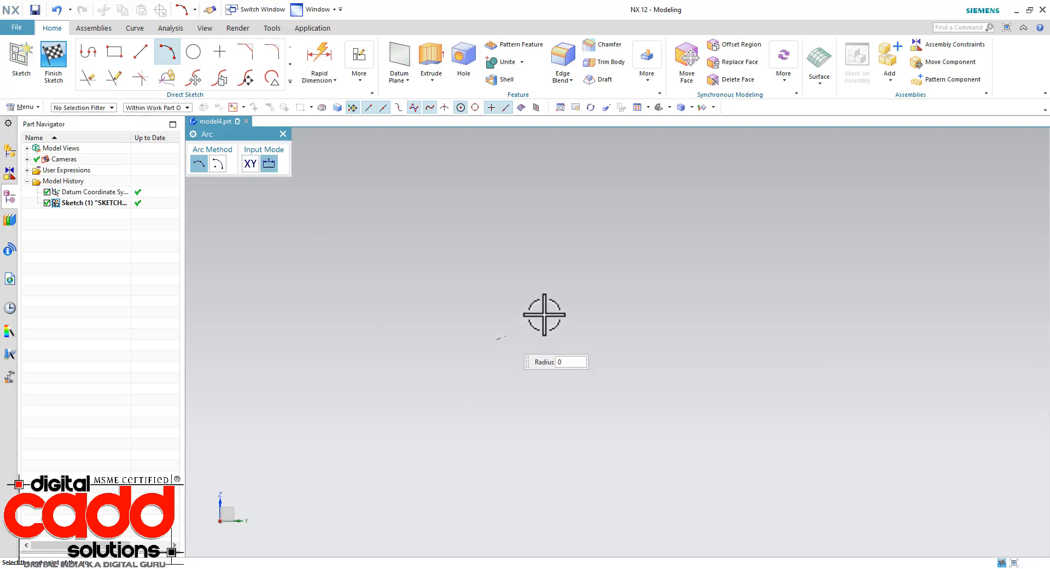
pyautogui.click(628, 234)
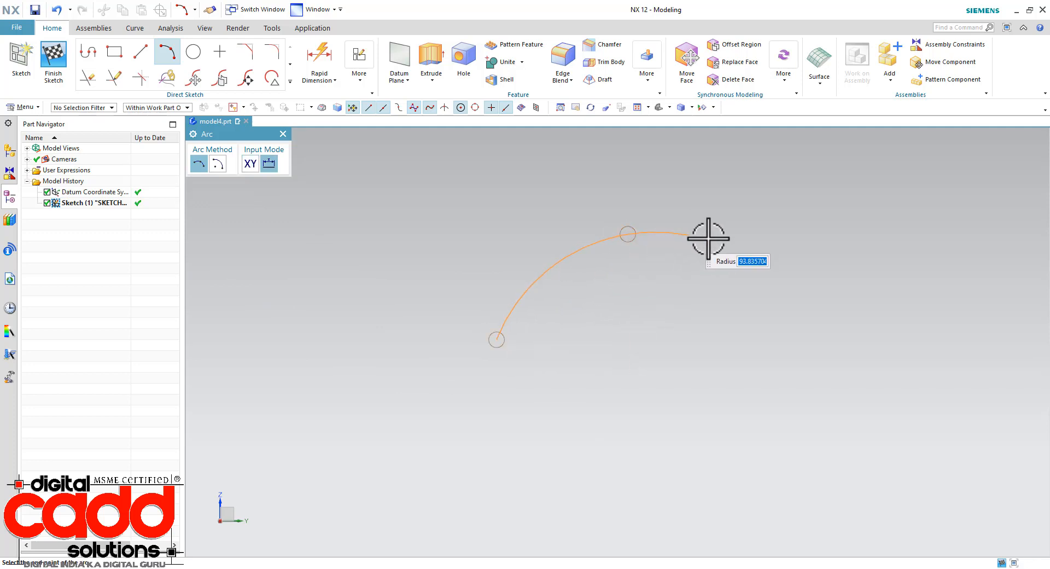
pyautogui.click(835, 330)
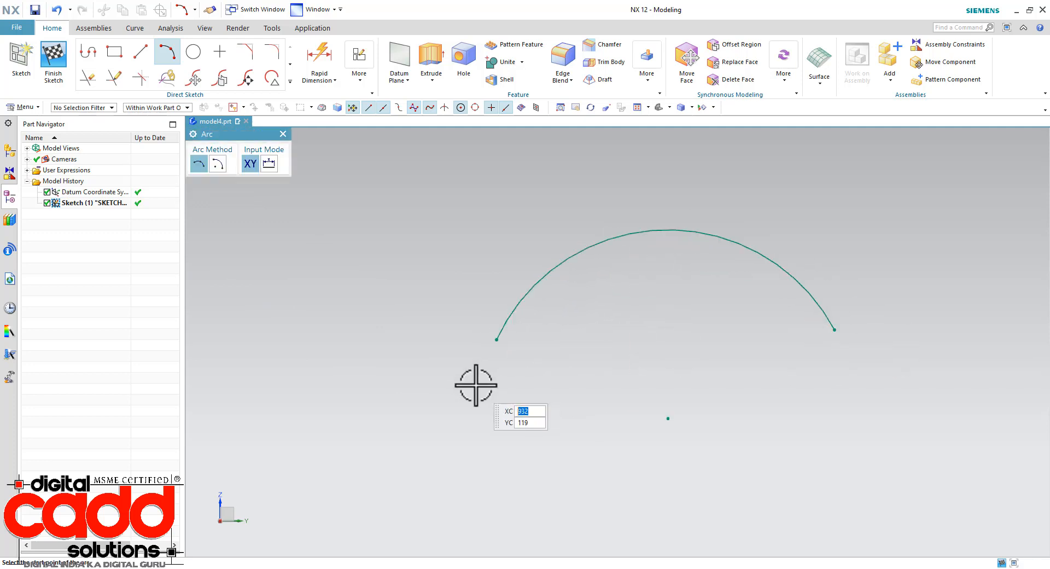
# - Draw an arc by center and endpoints on the first arc's center, with radius about 89 and sweep angle 180°
pyautogui.click(217, 164)
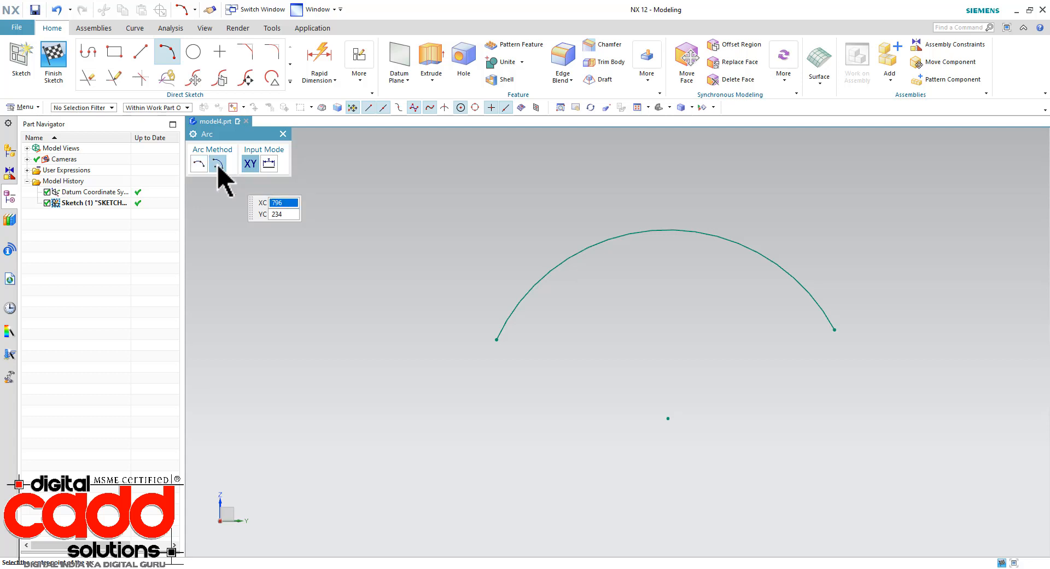
pyautogui.click(667, 419)
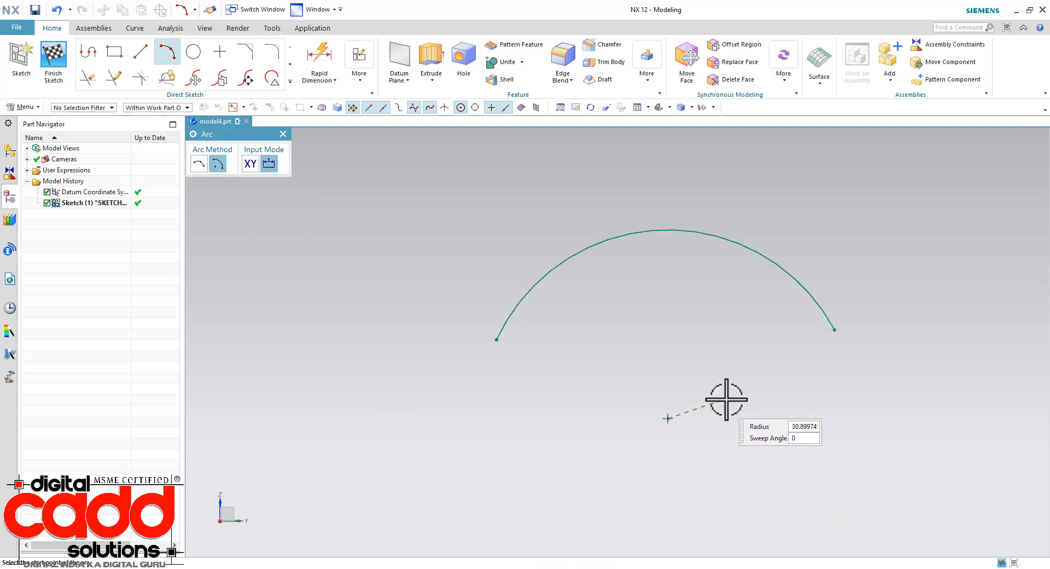
pyautogui.click(828, 418)
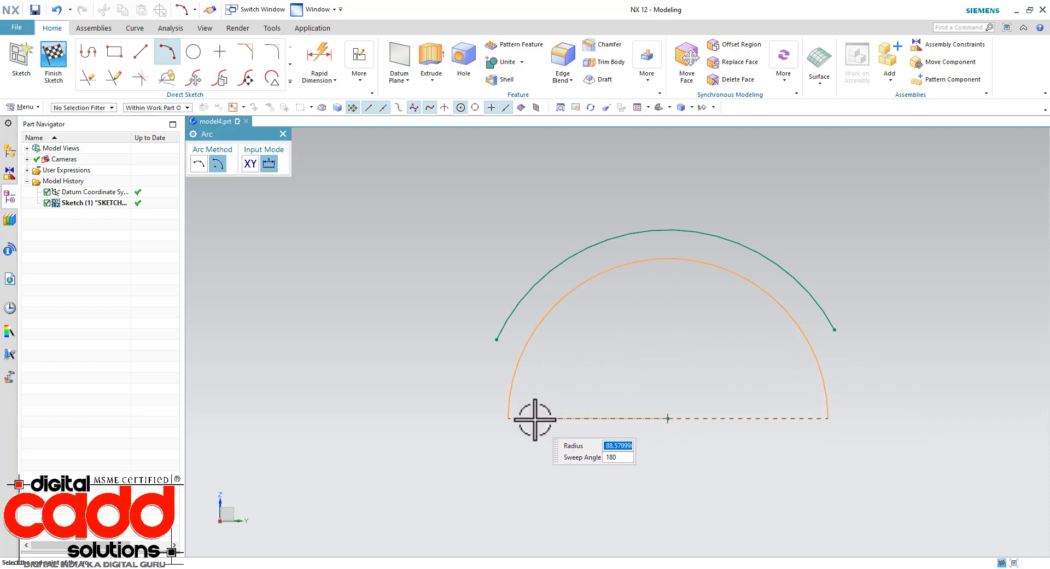
pyautogui.click(535, 419)
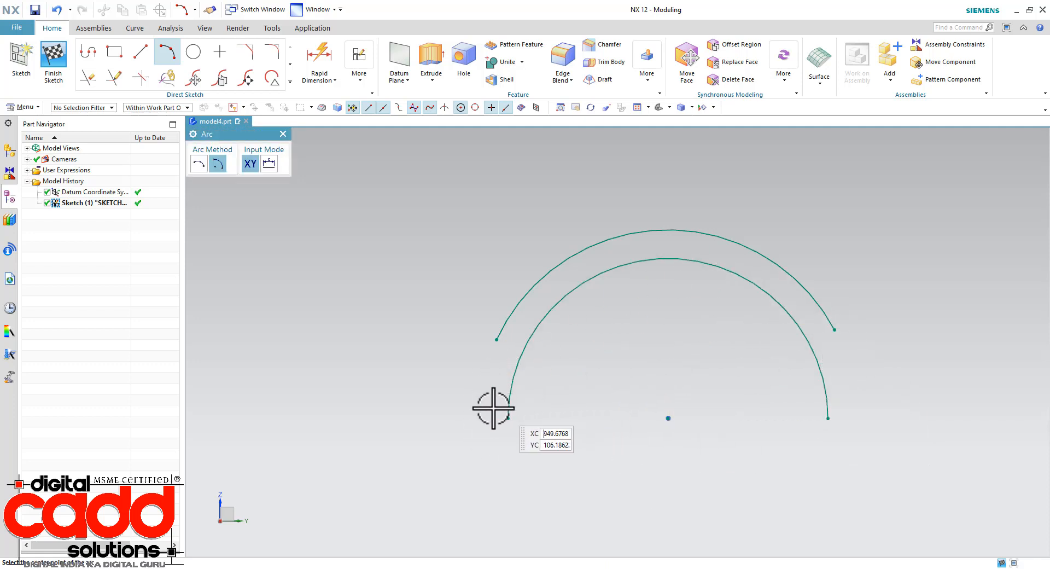
pyautogui.scroll(-2, 464, 370)
pyautogui.scroll(2, 658, 385)
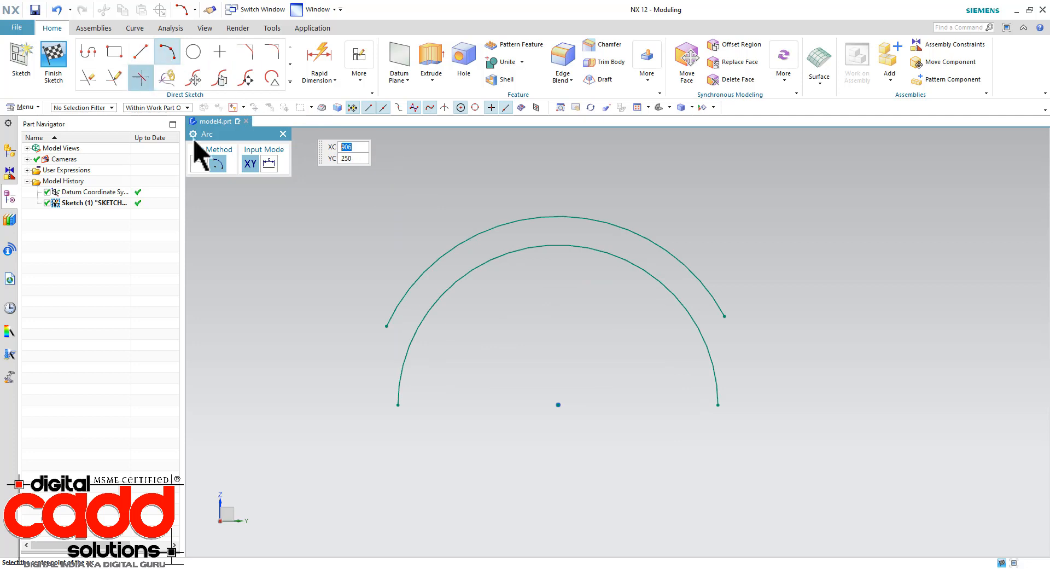
# - Draw a circle by center and diameter on the arcs' common center point, about 84 in diameter
pyautogui.press('Escape')
pyautogui.scroll(-4, 319, 418)
pyautogui.scroll(1, 733, 380)
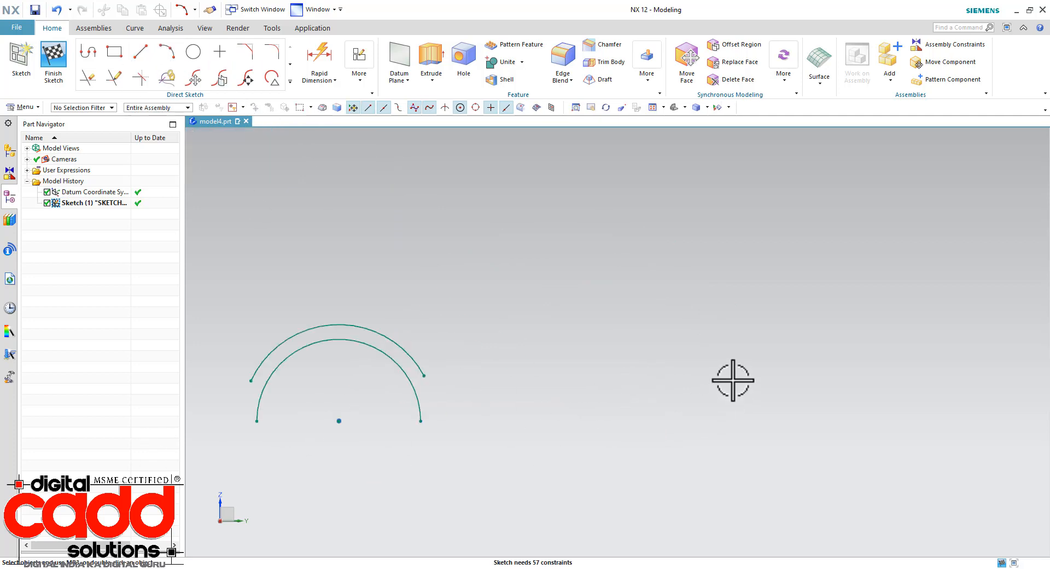
pyautogui.click(193, 51)
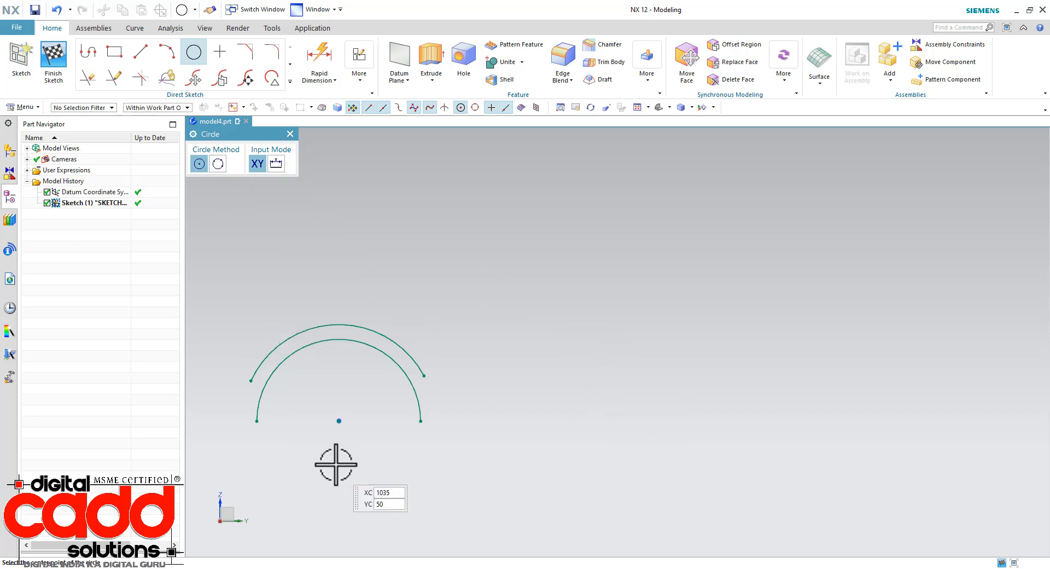
pyautogui.click(338, 421)
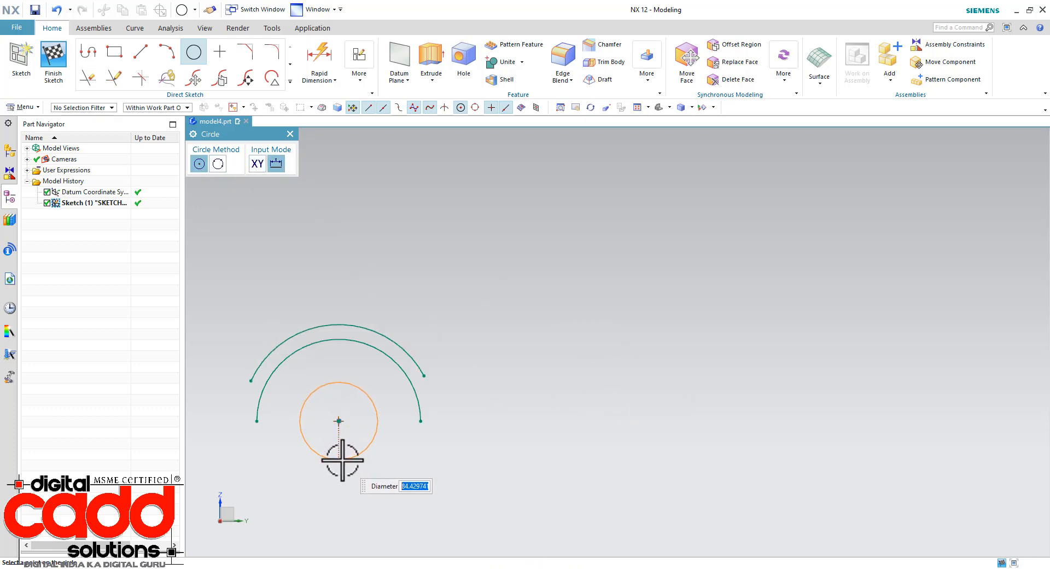
pyautogui.click(340, 460)
# - Draw a circle by center and diameter above and to the right of the arcs, with a diameter of 200
pyautogui.click(597, 215)
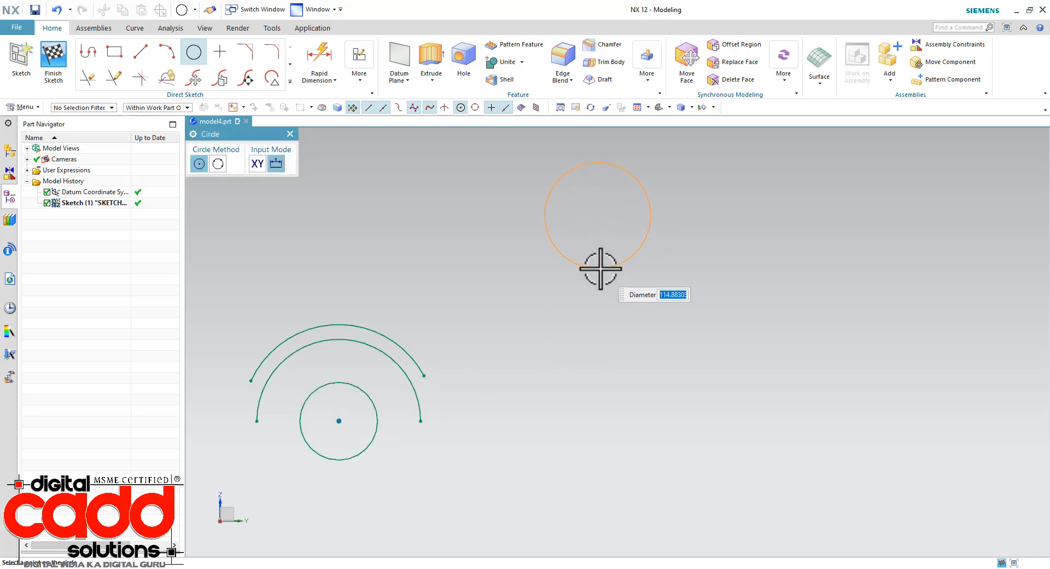
pyautogui.hotkey('ctrl', 'shift', 'd')
pyautogui.moveTo(700, 283); pyautogui.dragTo(620, 308)
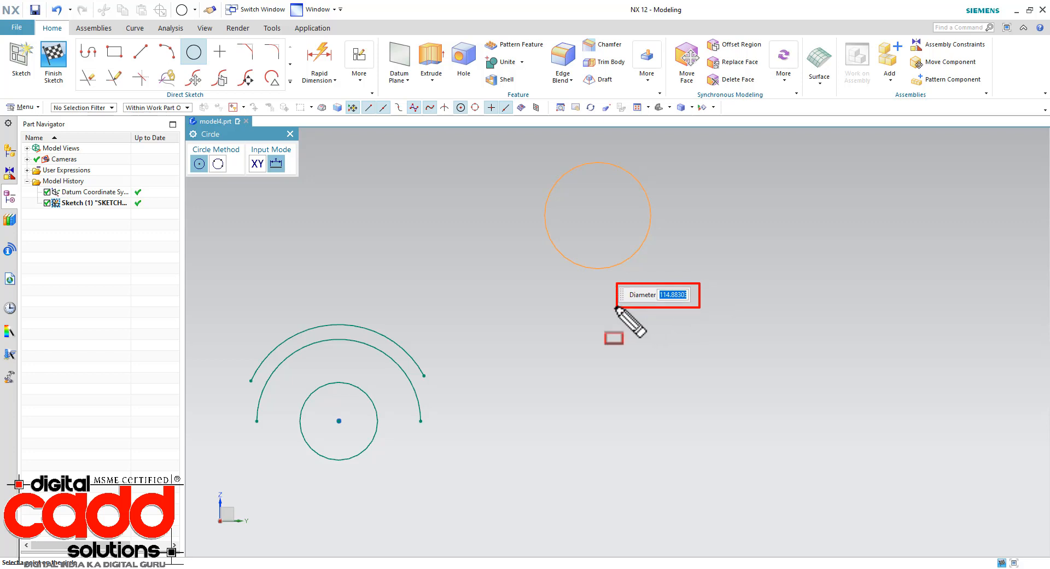
pyautogui.press('Escape')
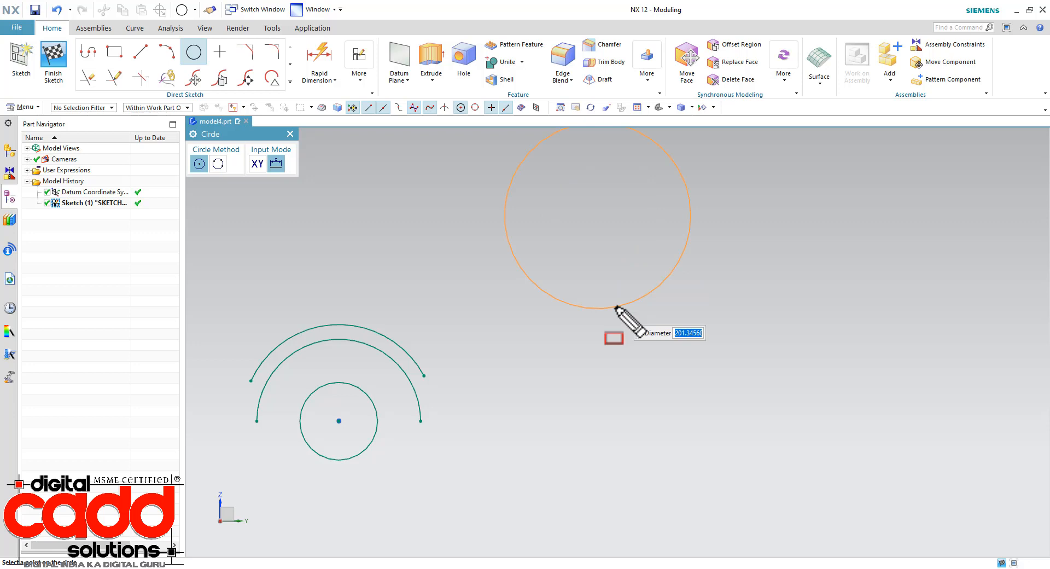
pyautogui.press('Return')
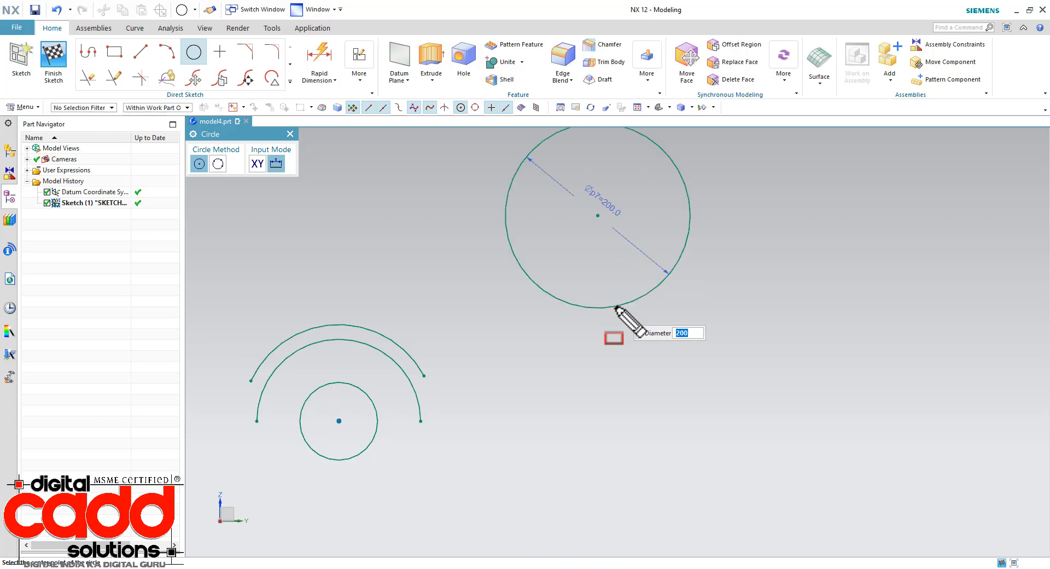
pyautogui.press('Escape')
pyautogui.press('Escape')
# - Move the 200 diameter dimension text outside the circle, to its upper left
pyautogui.scroll(2, 616, 415)
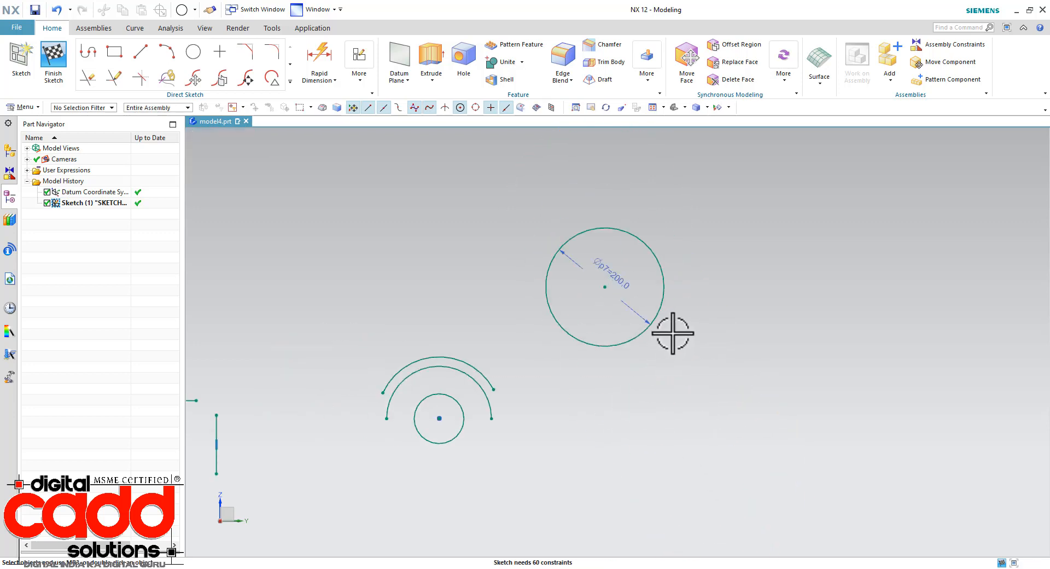
pyautogui.scroll(-2, 673, 332)
pyautogui.moveTo(614, 258)
pyautogui.mouseDown()
pyautogui.moveTo(581, 253)
pyautogui.moveTo(424, 170)
pyautogui.mouseUp()
pyautogui.scroll(3, 437, 393)
pyautogui.scroll(-1, 394, 426)
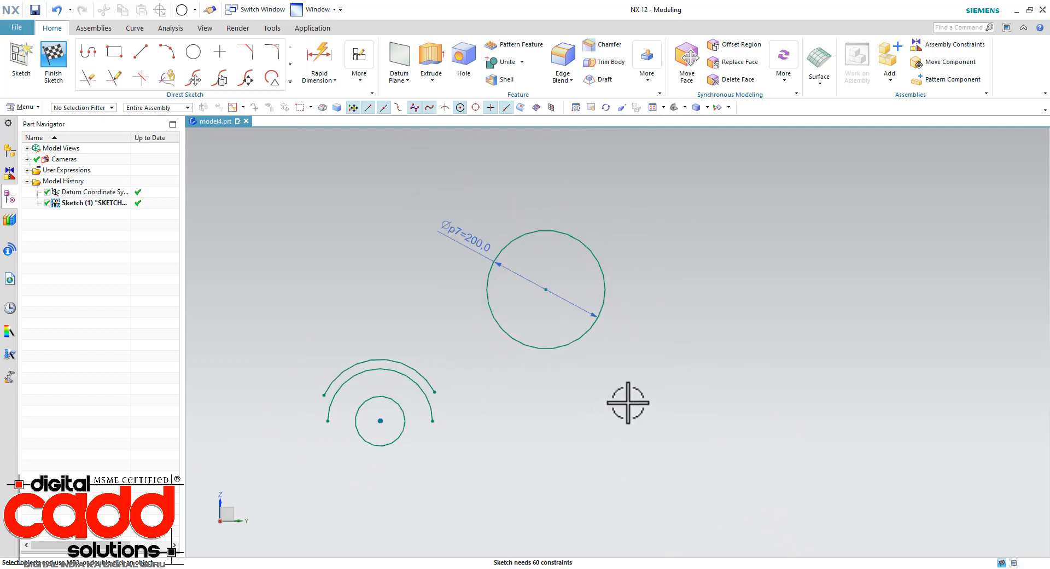
# - Draw two separate slanted lines to the right of the 200 diameter circle, the first sloping down and the second sloping up
pyautogui.keyDown('shift'); pyautogui.moveTo(628, 403); pyautogui.dragTo(480, 347, button='middle'); pyautogui.keyUp('shift')
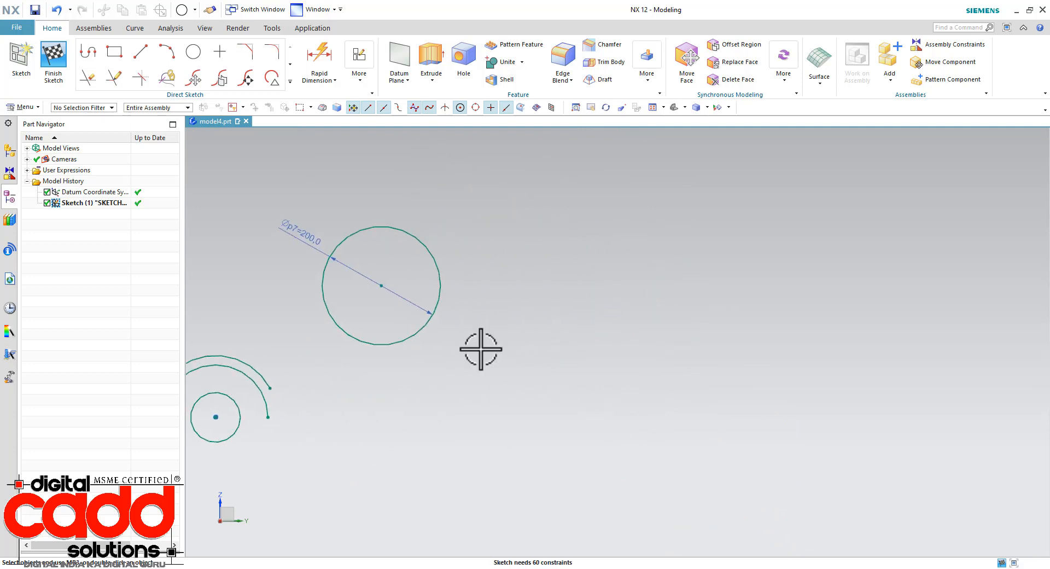
pyautogui.click(194, 61)
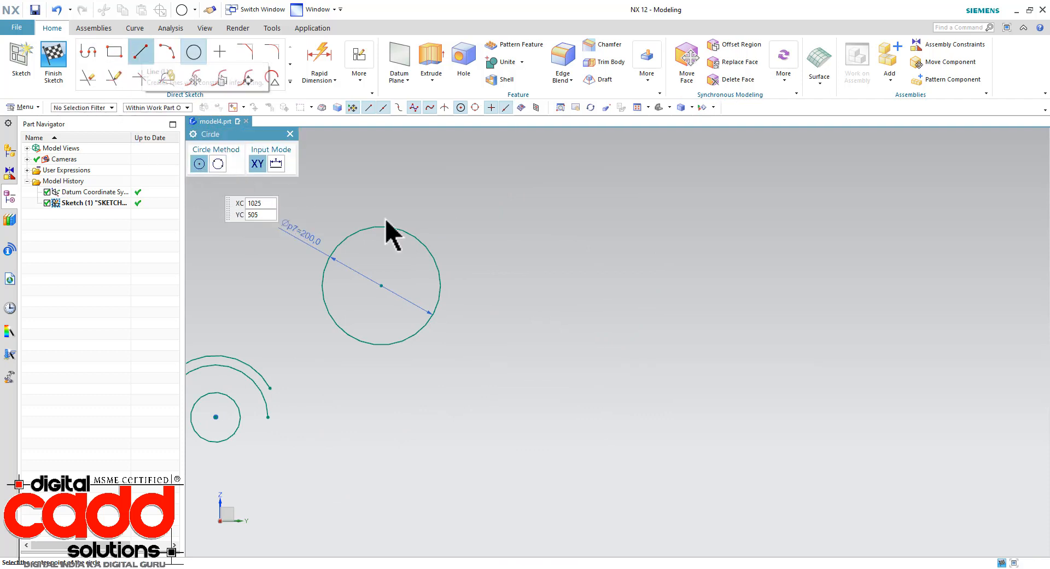
pyautogui.press('l')
pyautogui.click(642, 199)
pyautogui.click(741, 304)
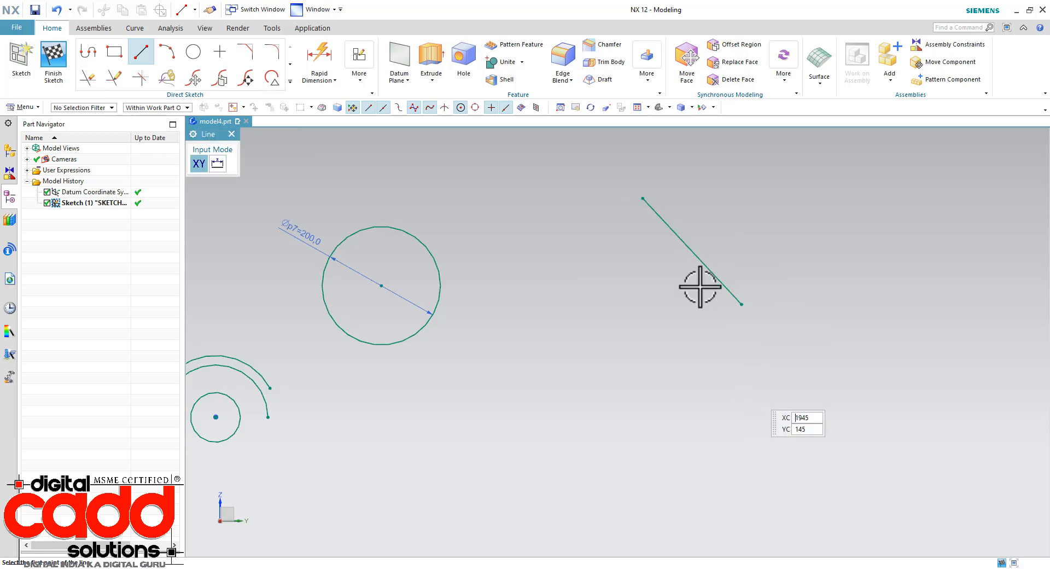
pyautogui.scroll(-3, 673, 246)
pyautogui.click(816, 275)
pyautogui.click(914, 195)
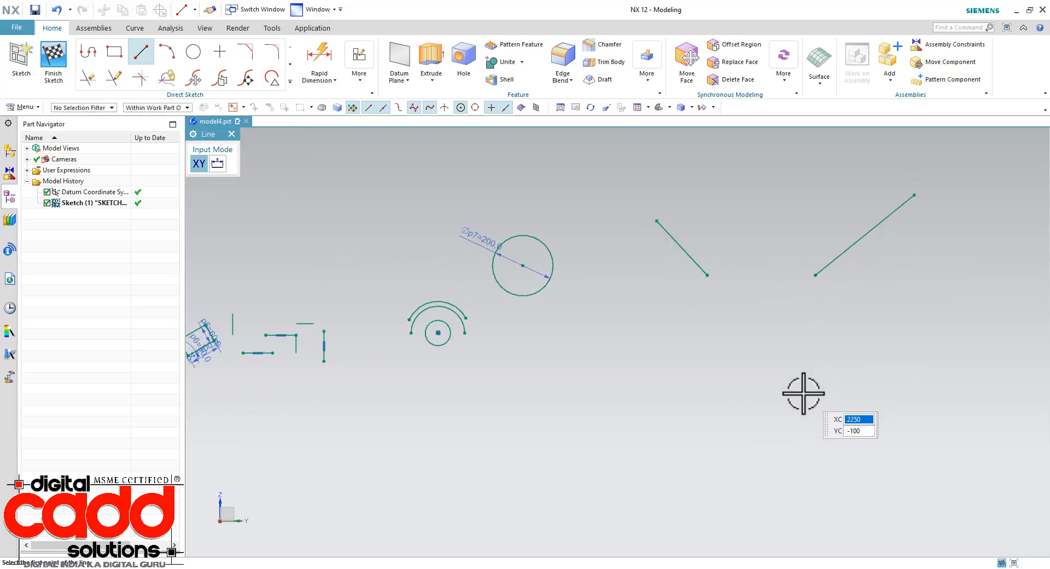
# - Draw a third line below the two slanted lines, sloping steeply down to the right
pyautogui.click(790, 359)
pyautogui.click(828, 513)
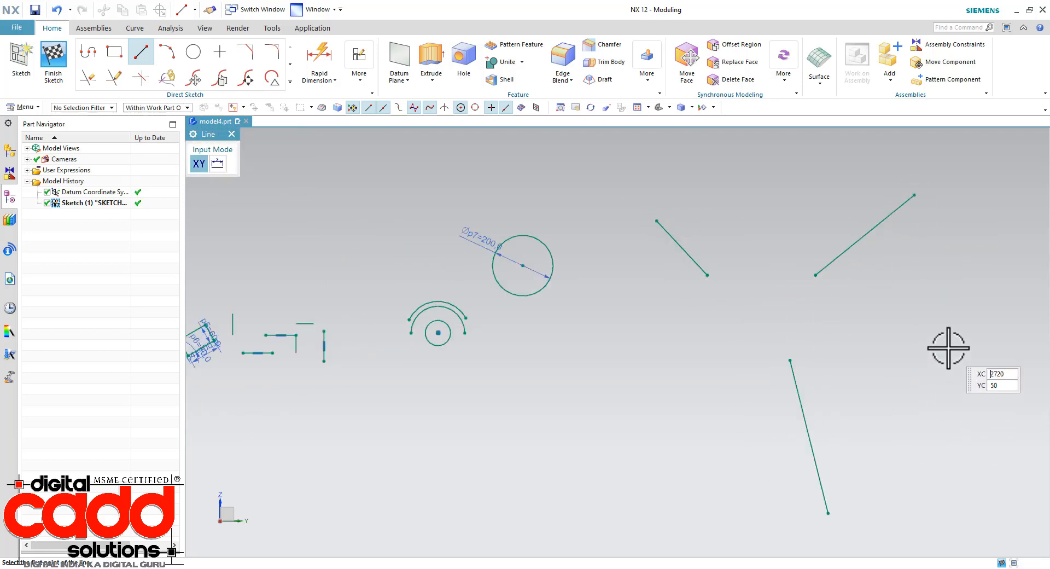
pyautogui.press('Escape')
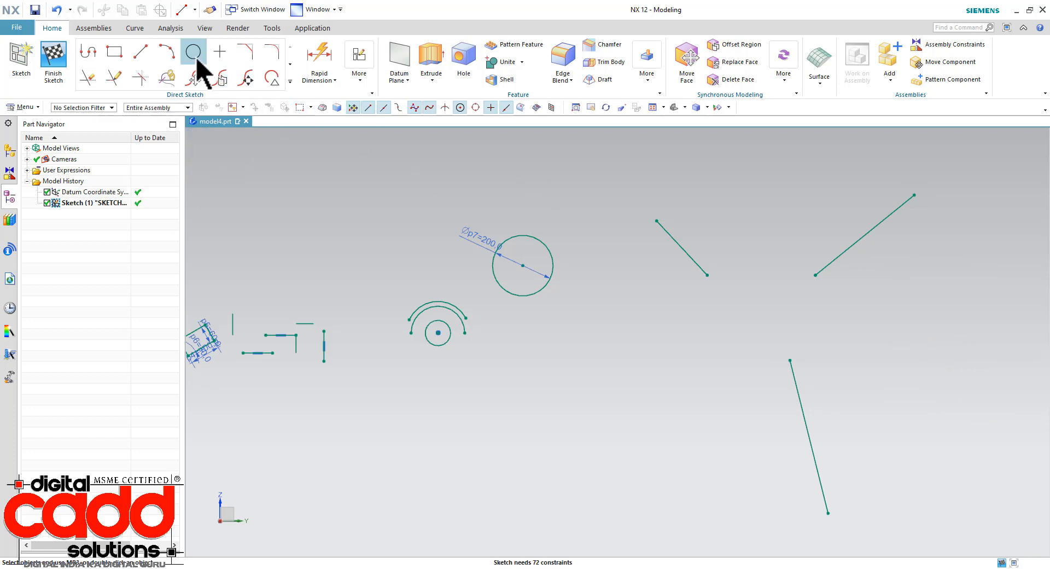
# - Draw a circle by three points through the lower ends of the two upper lines and the upper end of the third line
pyautogui.click(196, 57)
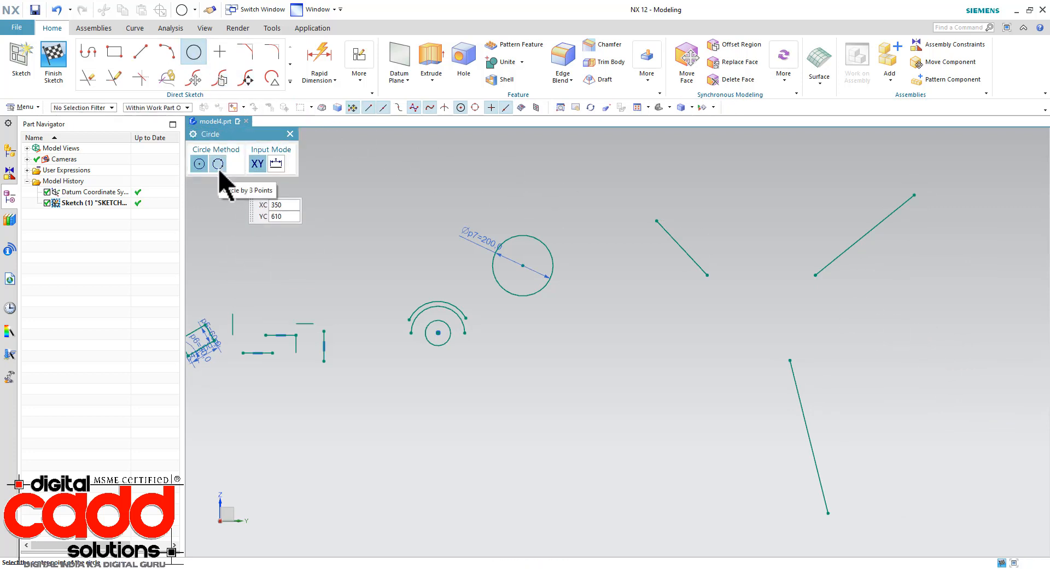
pyautogui.click(218, 164)
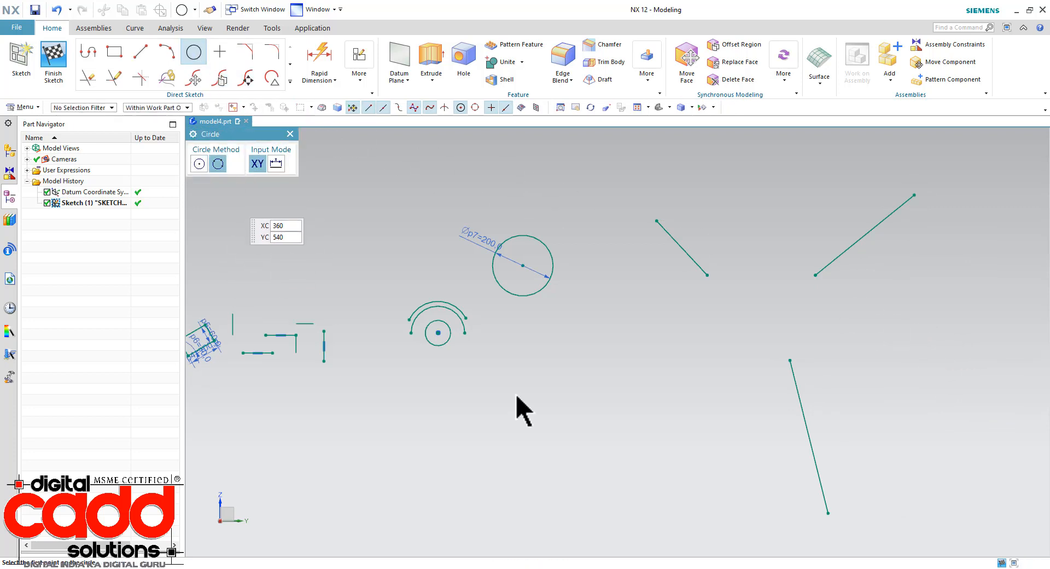
pyautogui.click(707, 275)
pyautogui.click(815, 275)
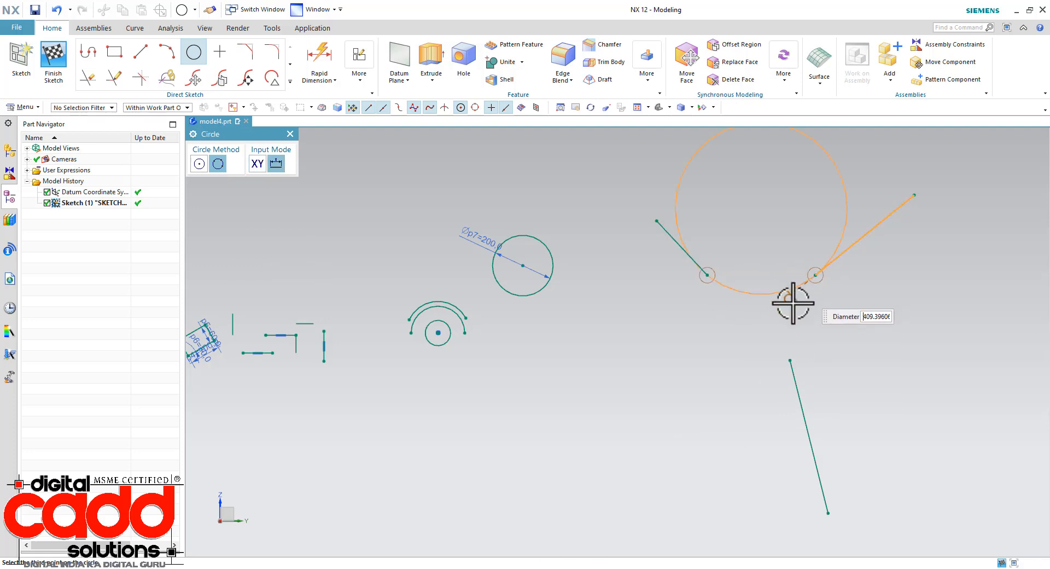
pyautogui.click(790, 359)
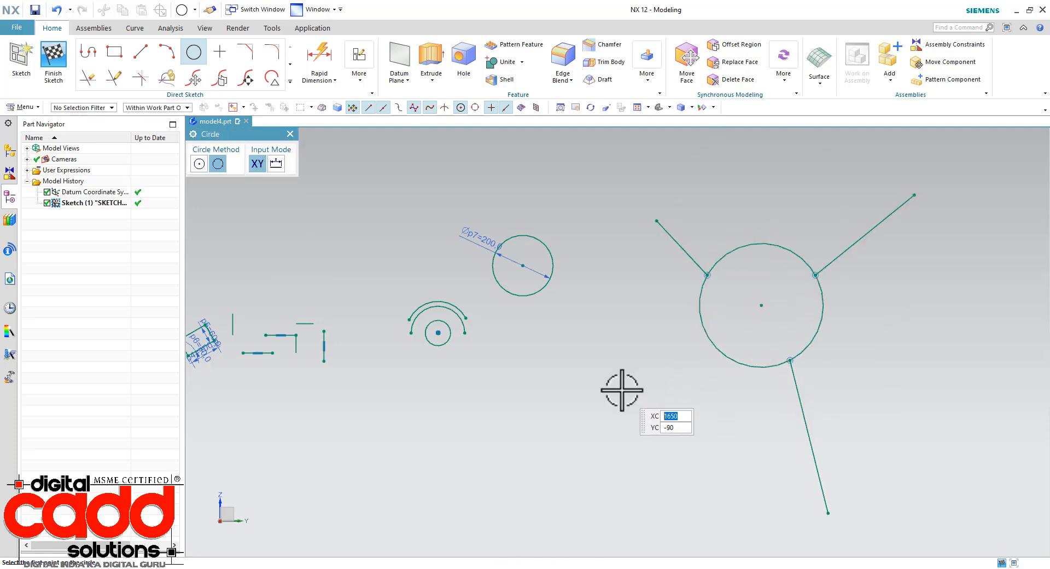
pyautogui.scroll(-3, 544, 378)
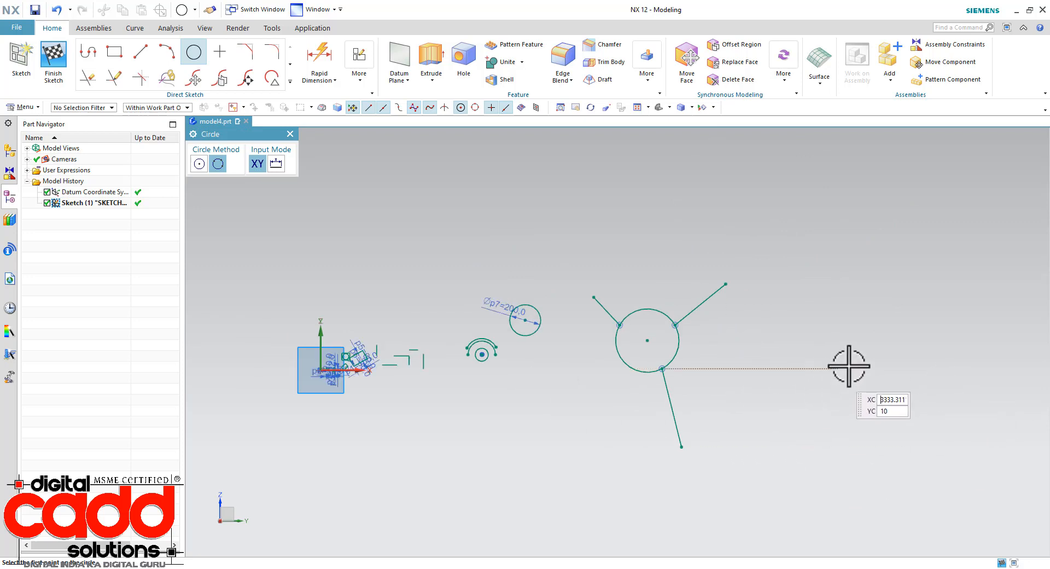
pyautogui.scroll(3, 849, 366)
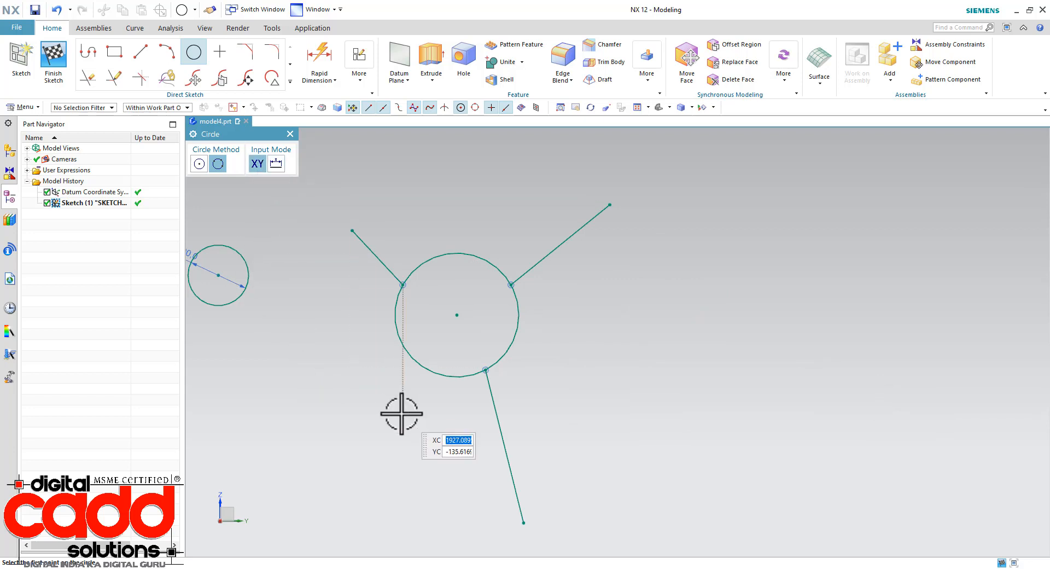
pyautogui.press('Escape')
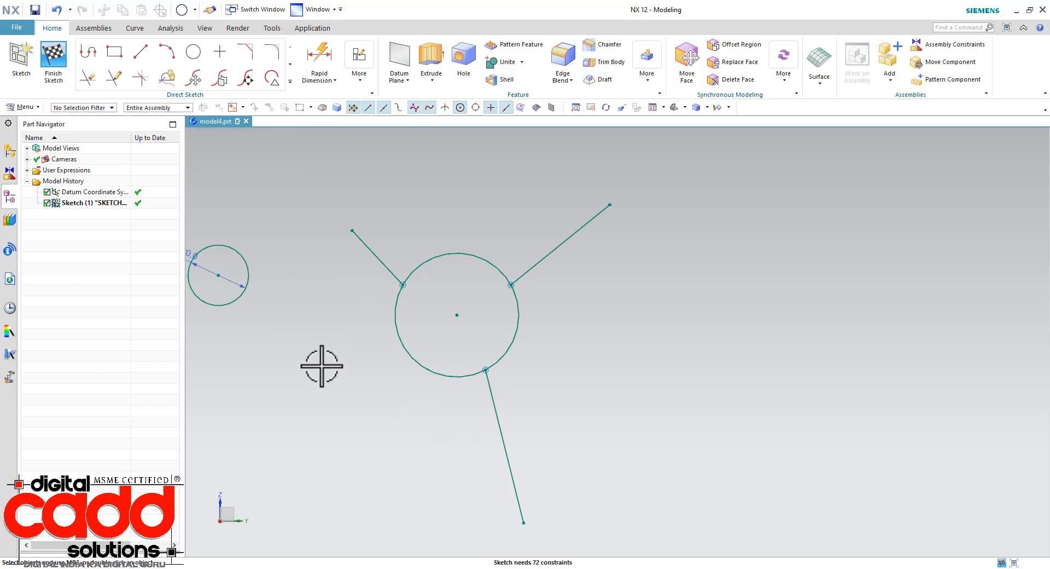
# - Place thirteen scattered sketch points in the empty area to the right of the three-point circle
pyautogui.scroll(-3, 321, 366)
pyautogui.scroll(2, 671, 306)
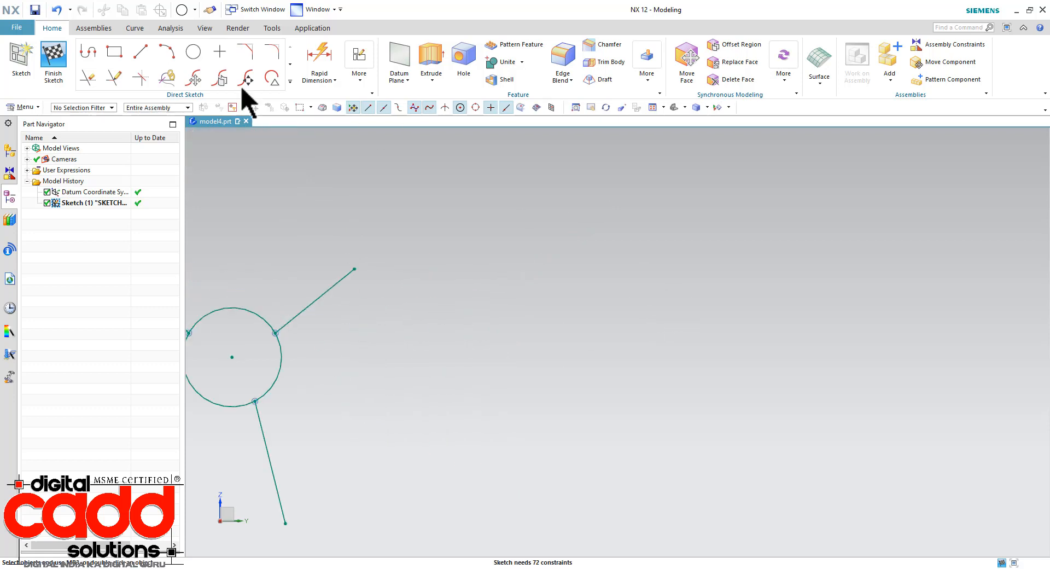
pyautogui.click(219, 53)
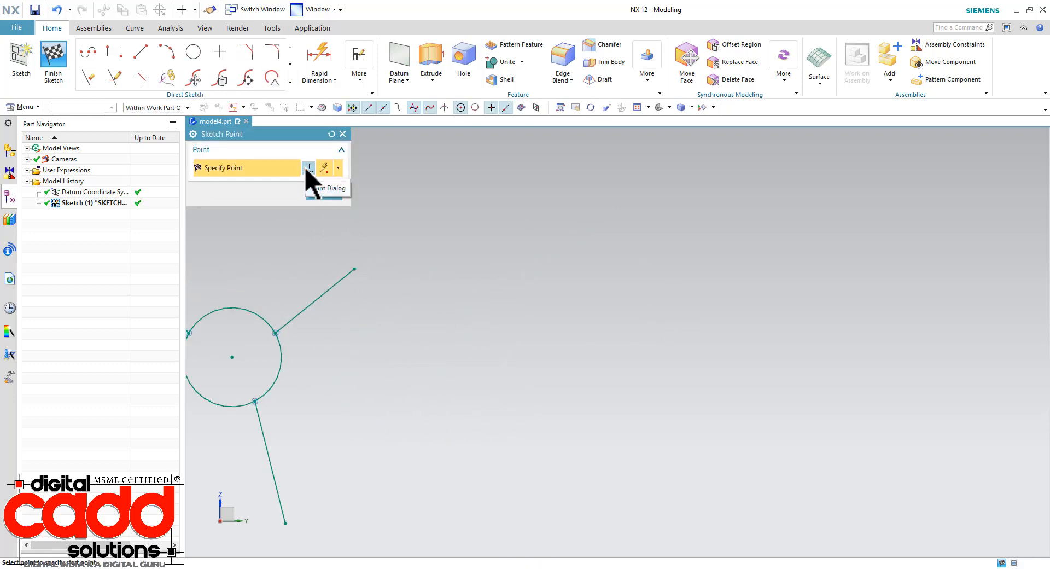
pyautogui.click(514, 286)
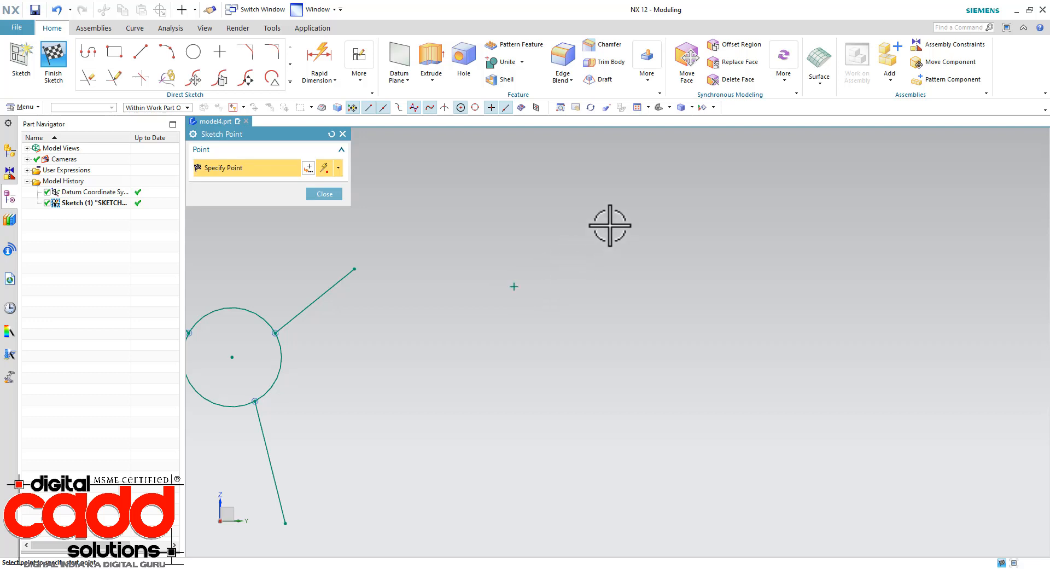
pyautogui.click(611, 221)
pyautogui.click(711, 387)
pyautogui.click(790, 235)
pyautogui.click(906, 393)
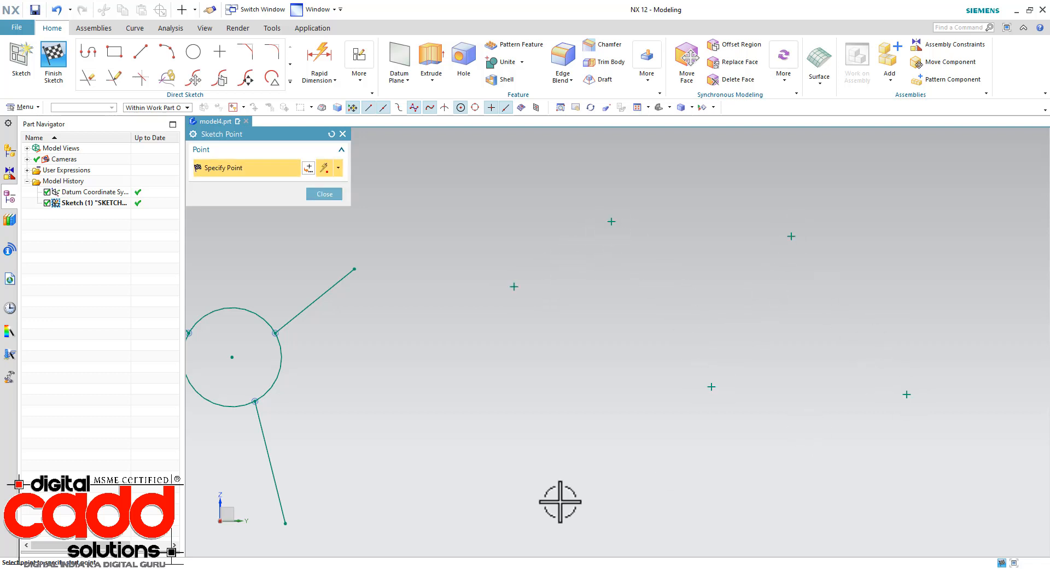
pyautogui.click(560, 501)
pyautogui.click(638, 331)
pyautogui.click(702, 514)
pyautogui.click(759, 351)
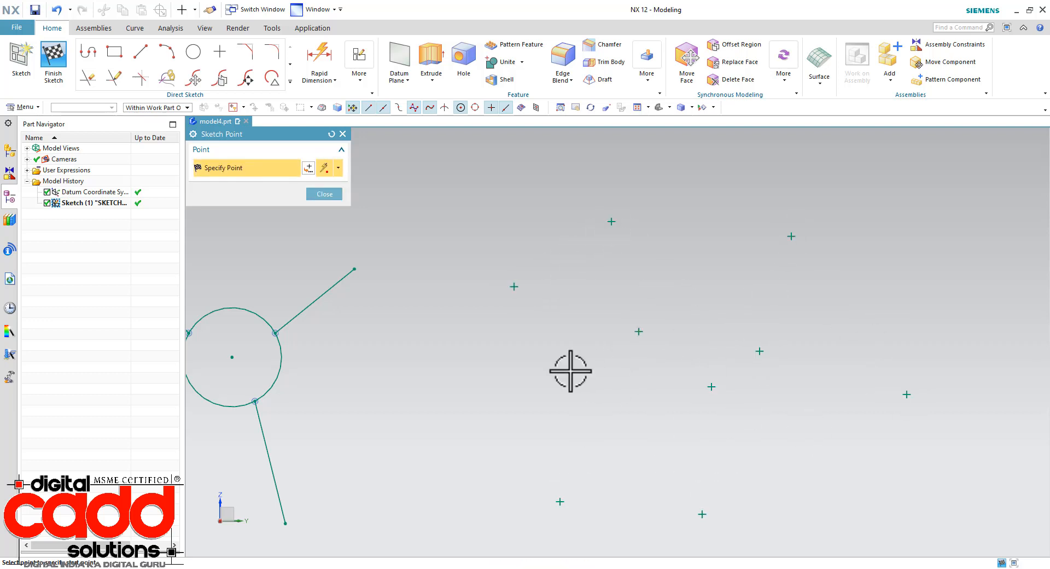
pyautogui.click(570, 370)
pyautogui.click(644, 273)
pyautogui.click(711, 163)
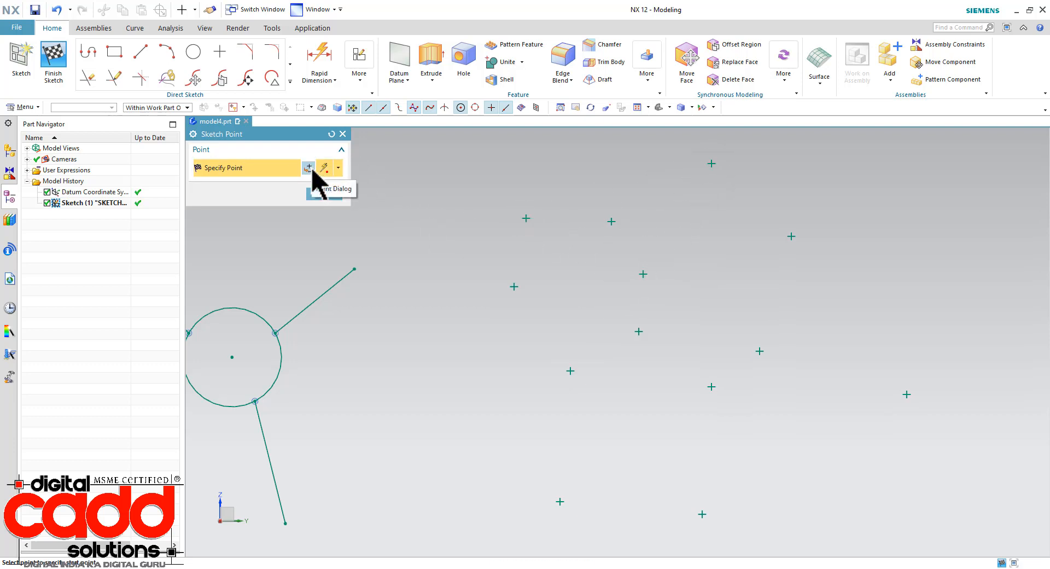
pyautogui.click(310, 168)
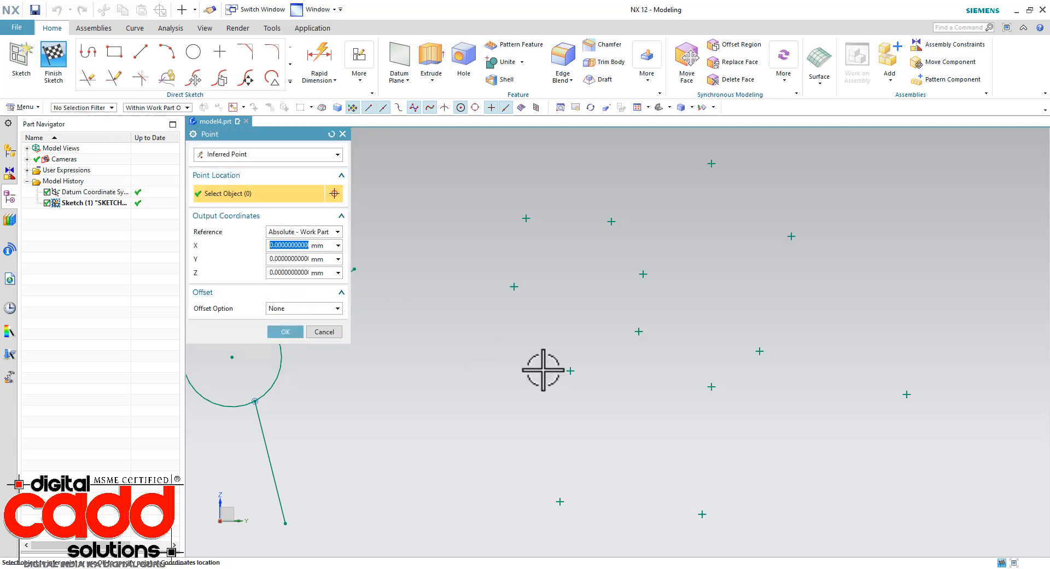
pyautogui.scroll(-8, 585, 342)
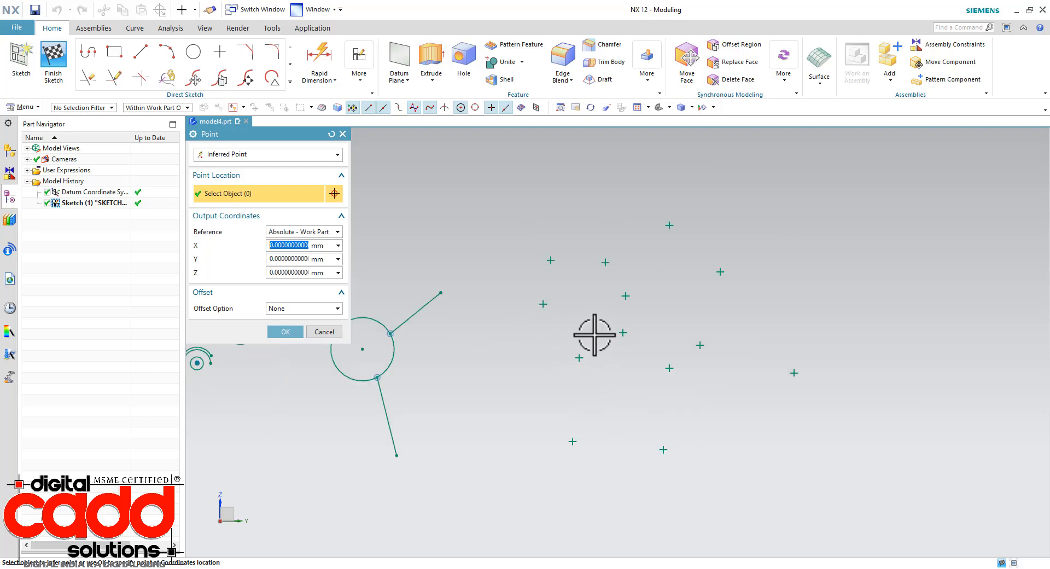
pyautogui.scroll(7, 490, 339)
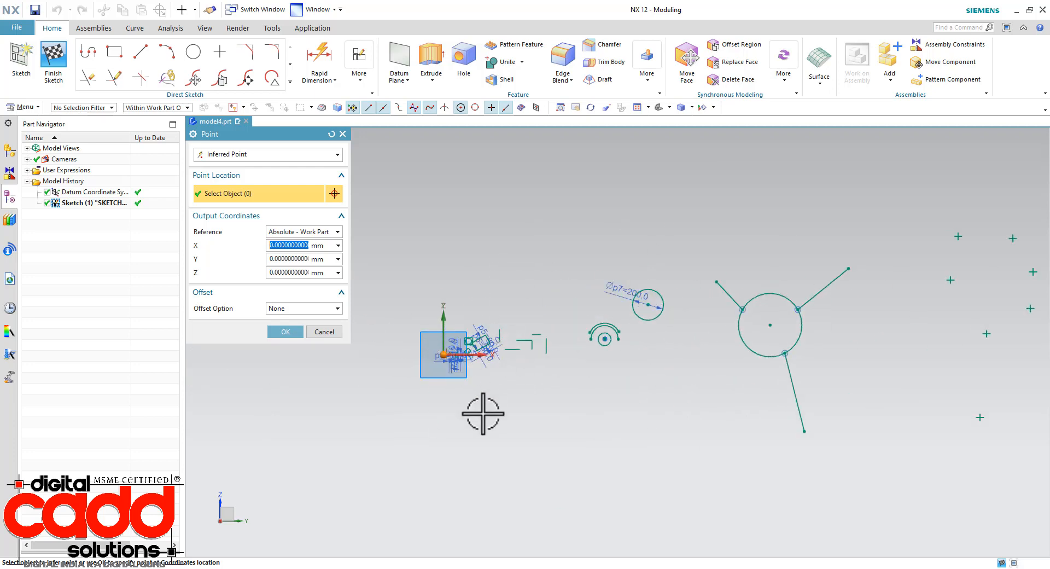
pyautogui.scroll(-2, 482, 410)
pyautogui.click(324, 332)
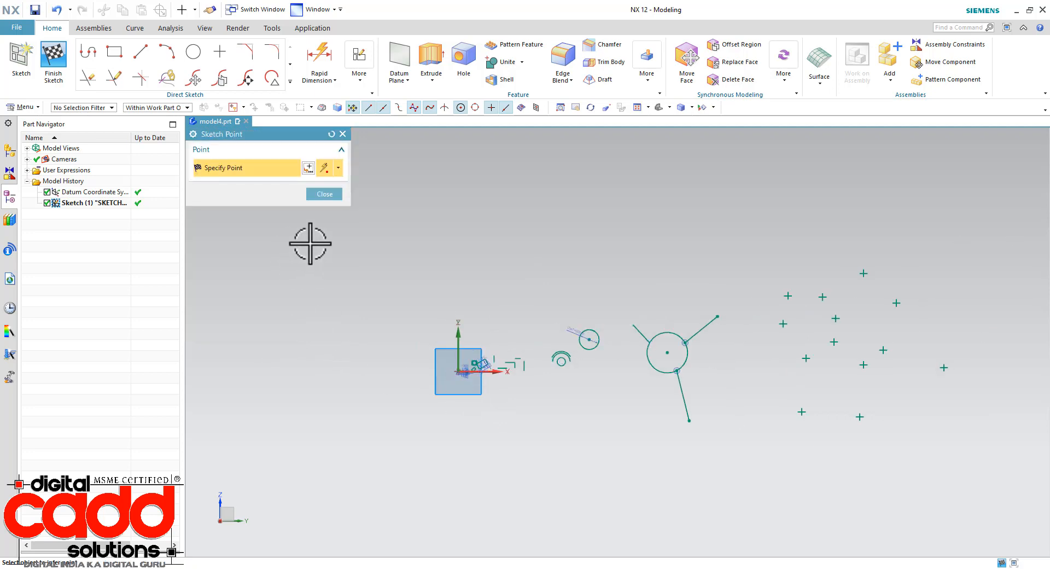
pyautogui.click(343, 134)
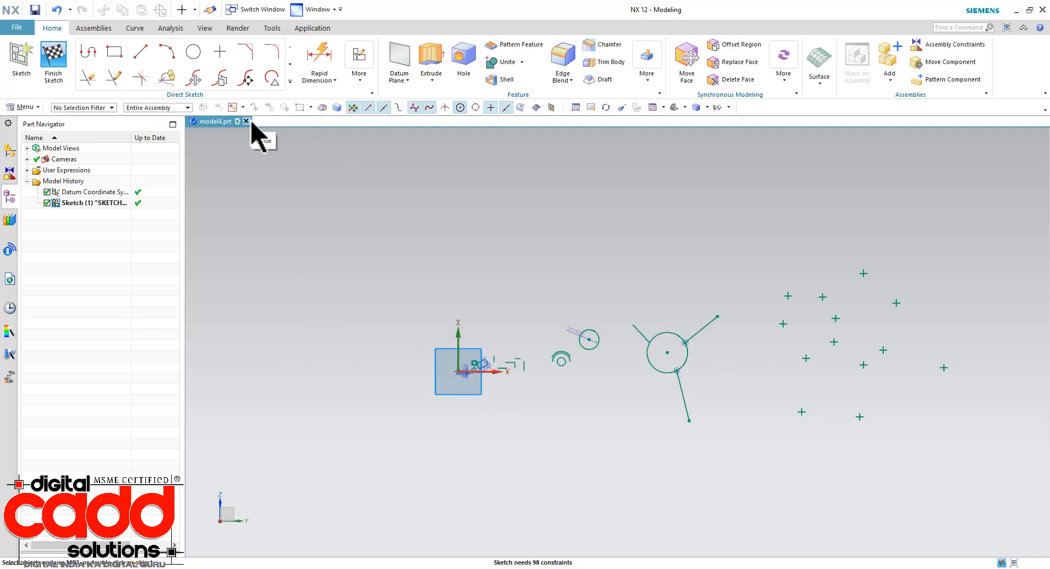
# - Close the current part and create a new one named model4.prt from the Model template in millimetres
pyautogui.click(246, 121)
pyautogui.click(511, 310)
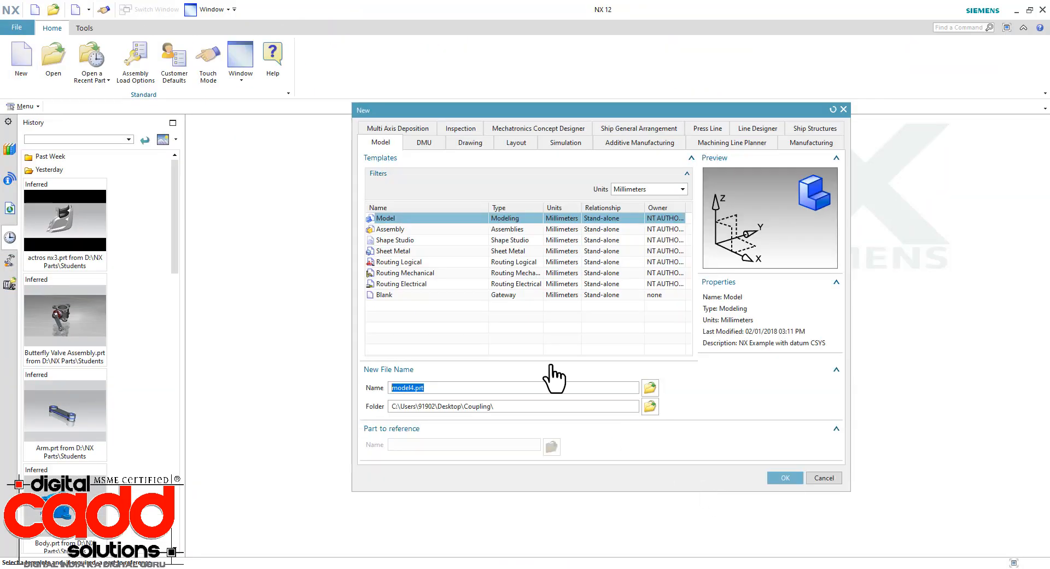
pyautogui.click(785, 478)
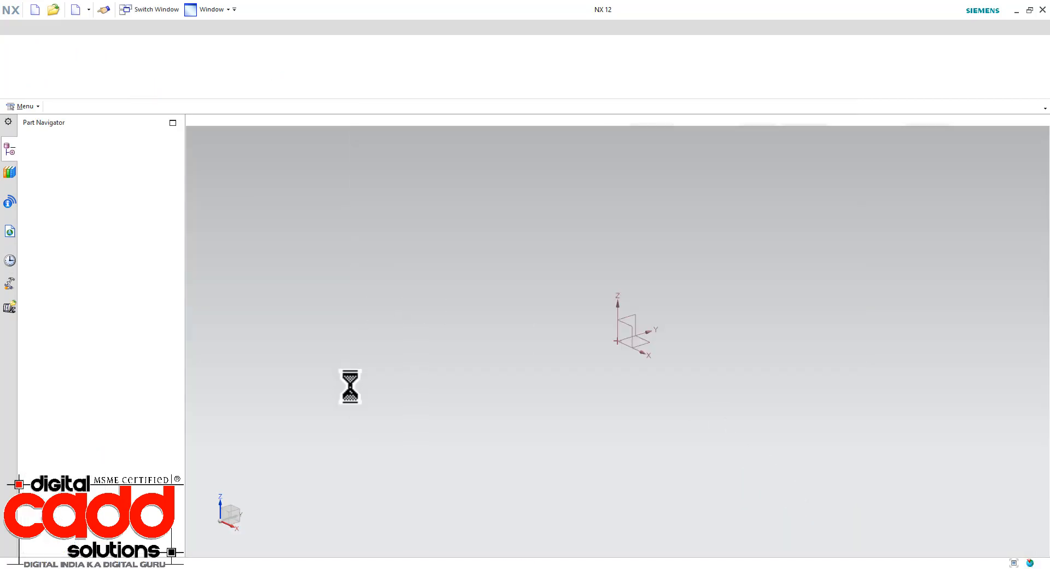
# - Create a new sketch on the YZ datum plane with the On Plane sketch type
pyautogui.click(21, 59)
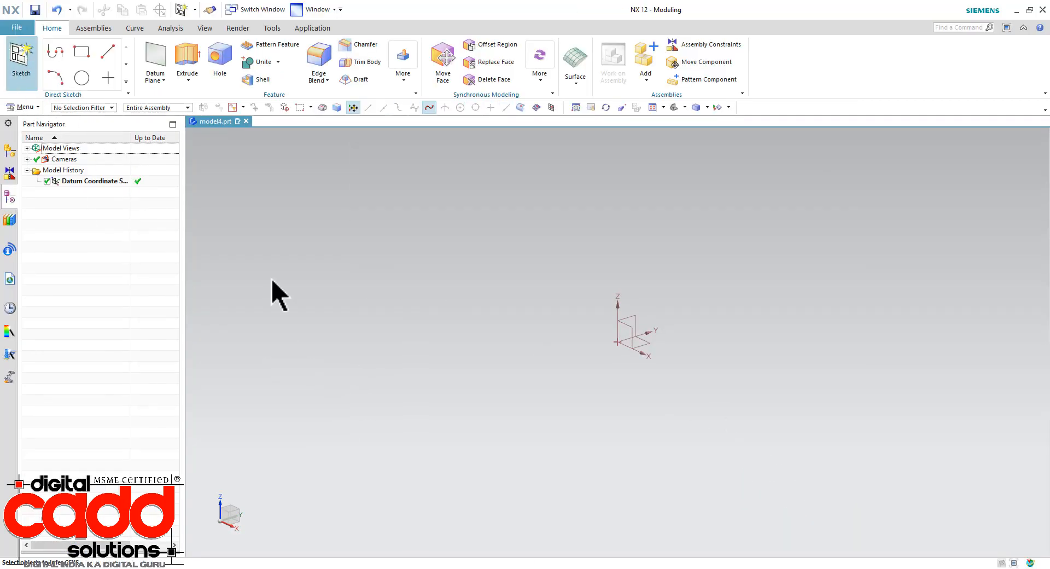
pyautogui.click(634, 316)
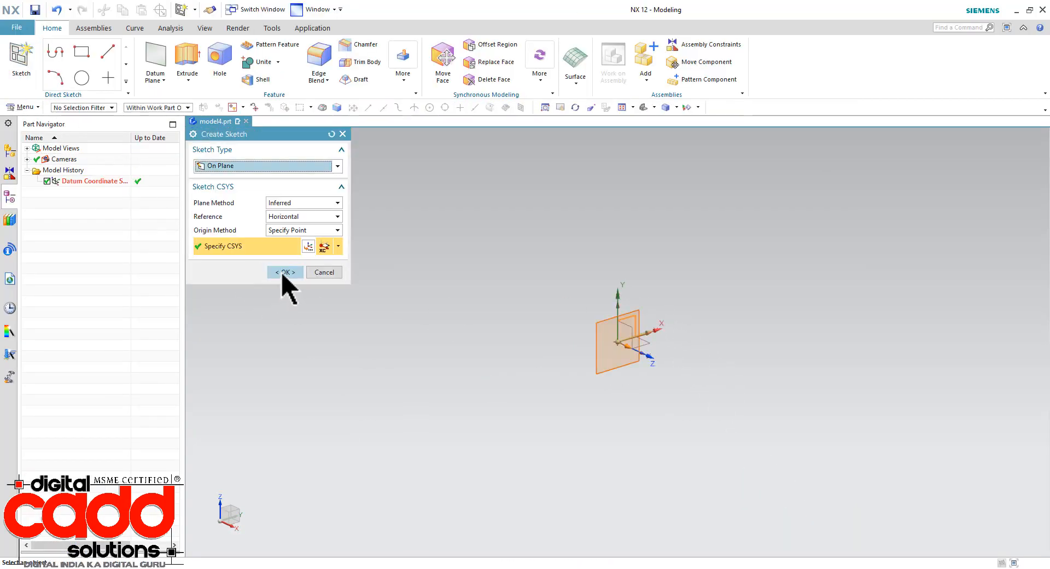
pyautogui.click(284, 273)
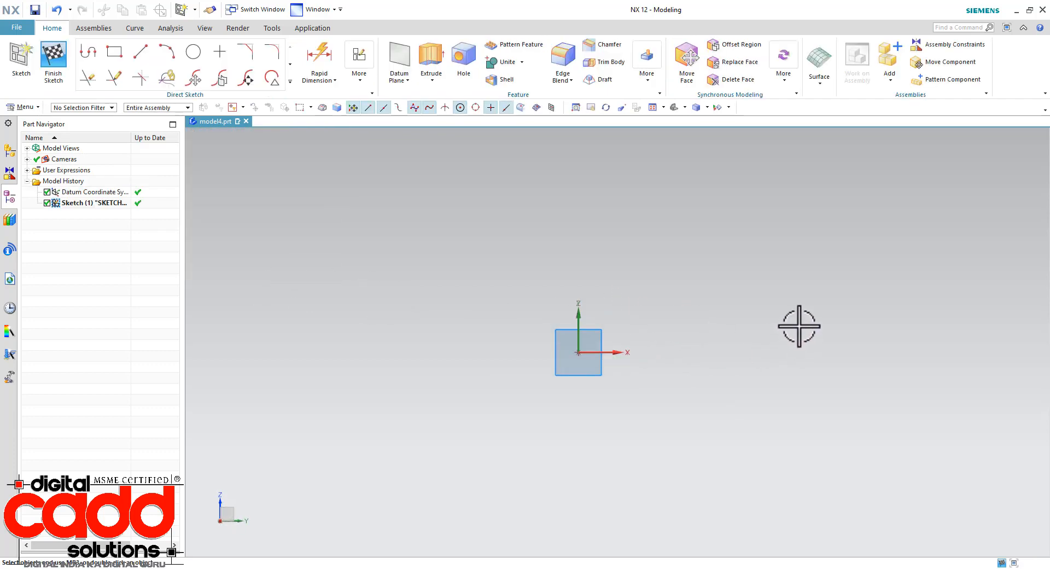
# - Create a sketch point by absolute work part coordinates at X 25, Y 30 and Z 0 mm
pyautogui.click(220, 53)
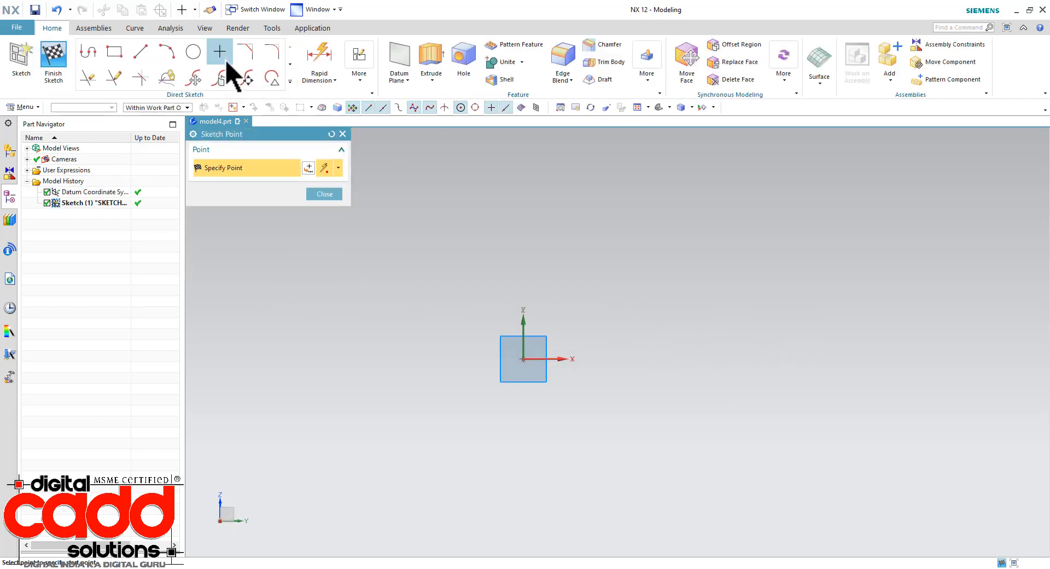
pyautogui.click(308, 167)
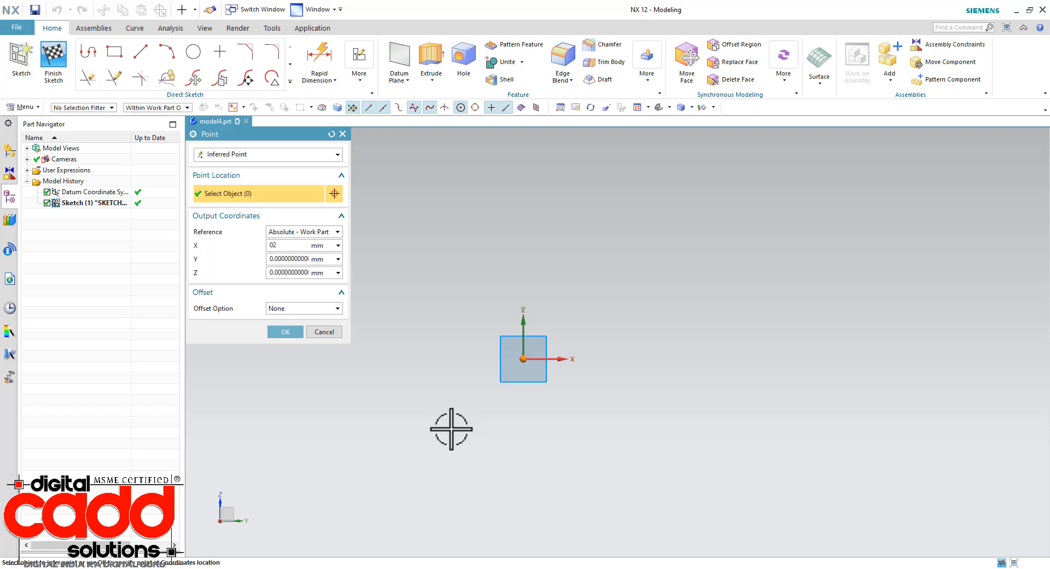
pyautogui.press('Tab')
pyautogui.press('Tab')
pyautogui.press('Tab')
pyautogui.press('Tab')
pyautogui.press('Tab')
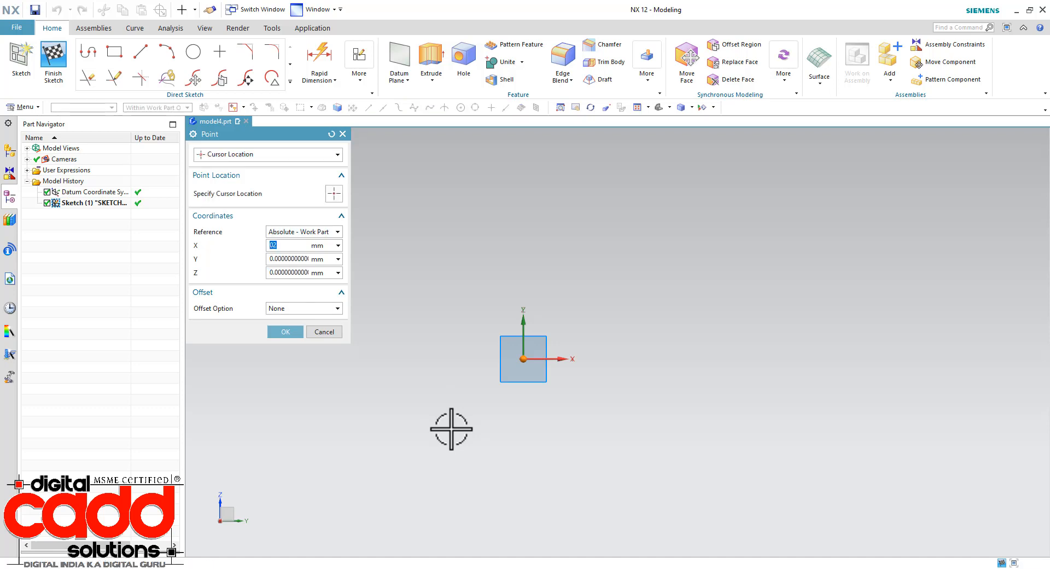
pyautogui.write('2')
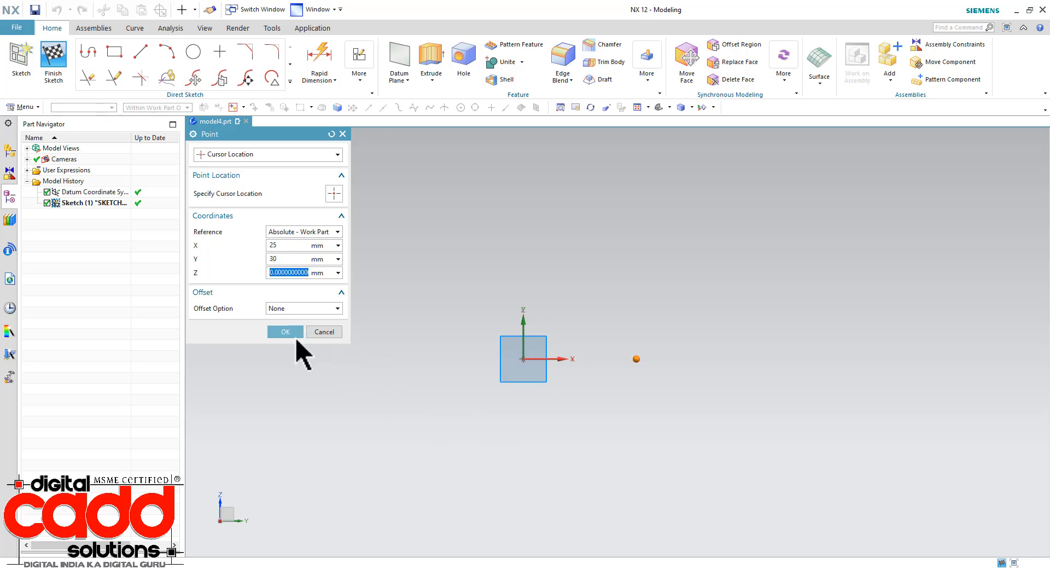
pyautogui.click(296, 335)
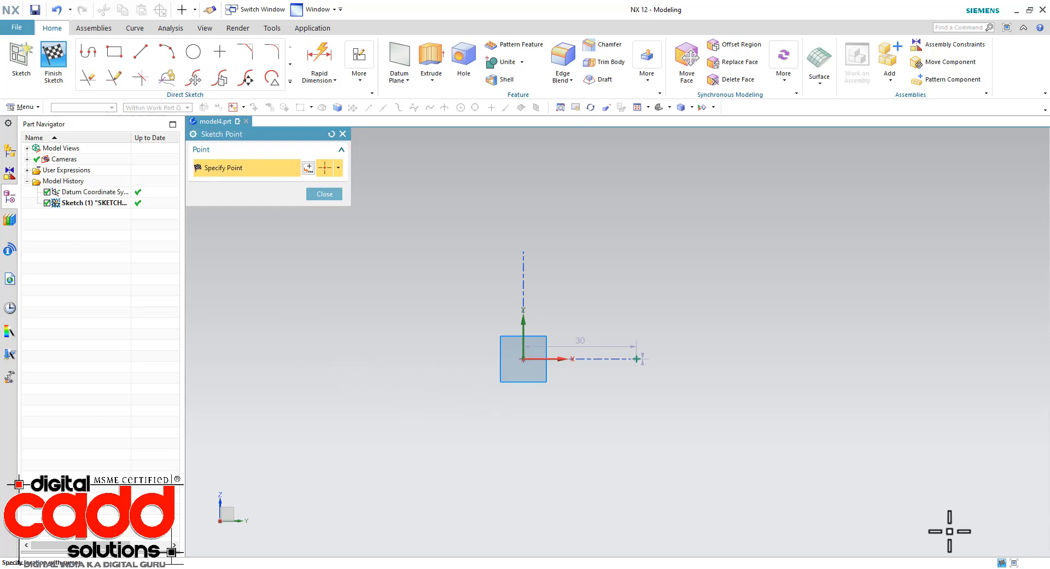
pyautogui.scroll(2, 607, 322)
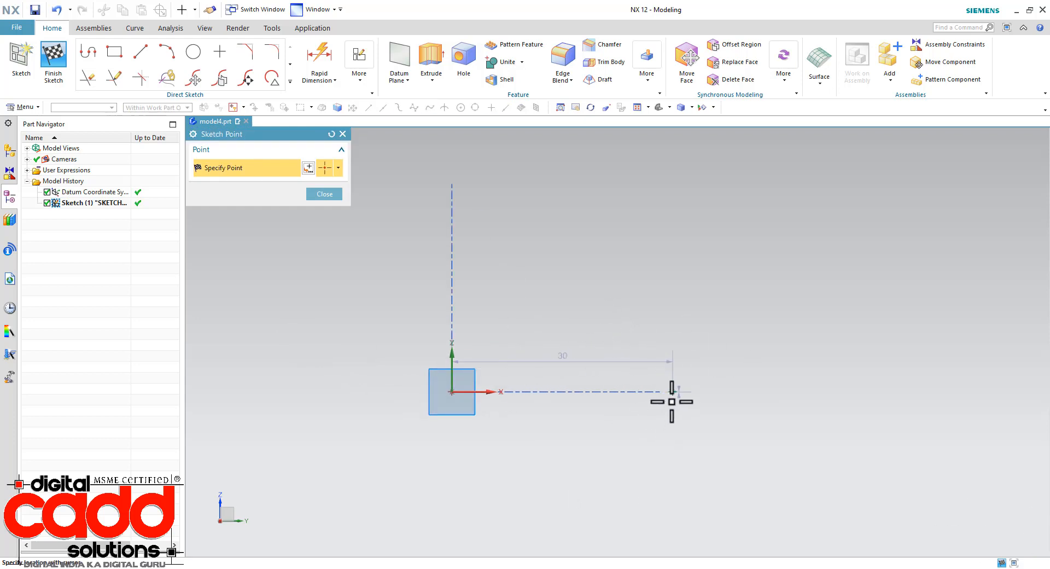
pyautogui.click(309, 168)
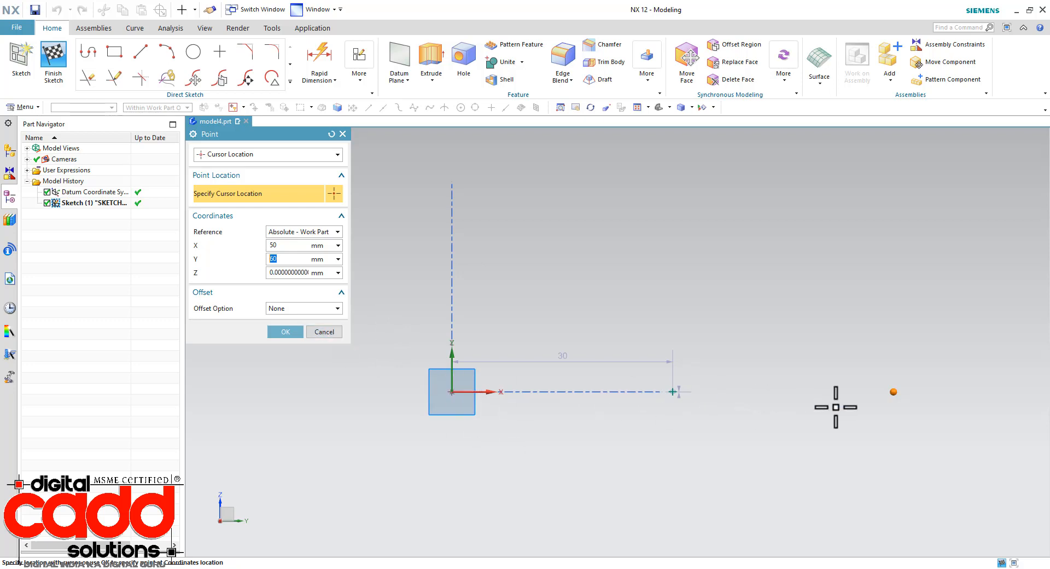
pyautogui.scroll(-5, 605, 394)
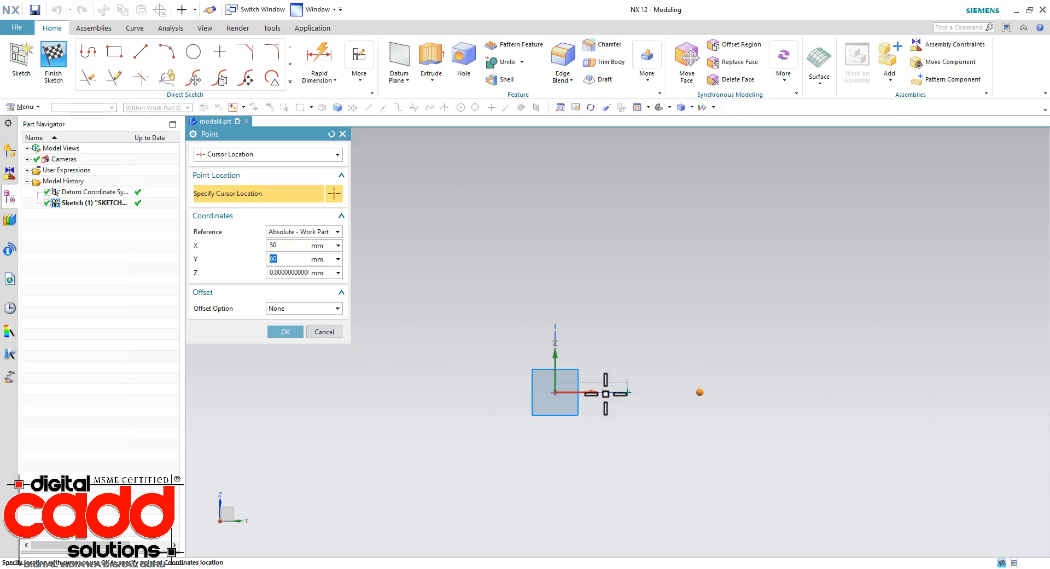
pyautogui.scroll(3, 718, 344)
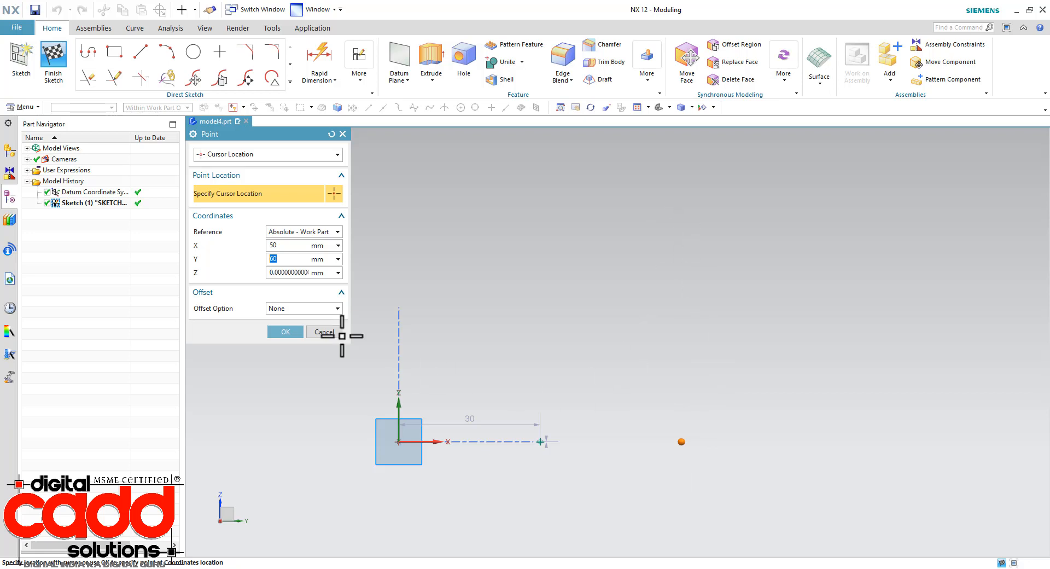
pyautogui.scroll(2, 393, 429)
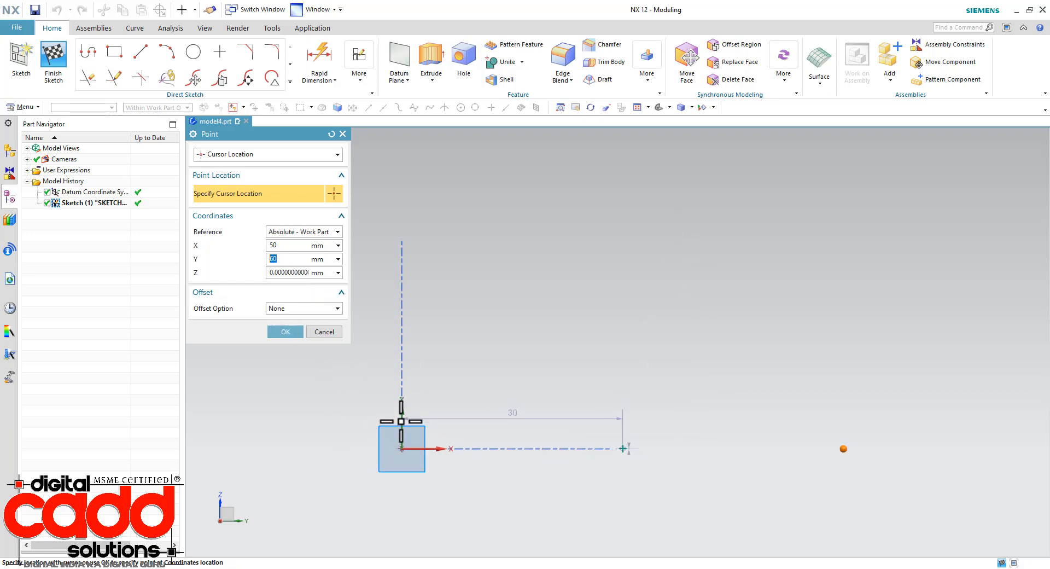
pyautogui.scroll(-2, 456, 339)
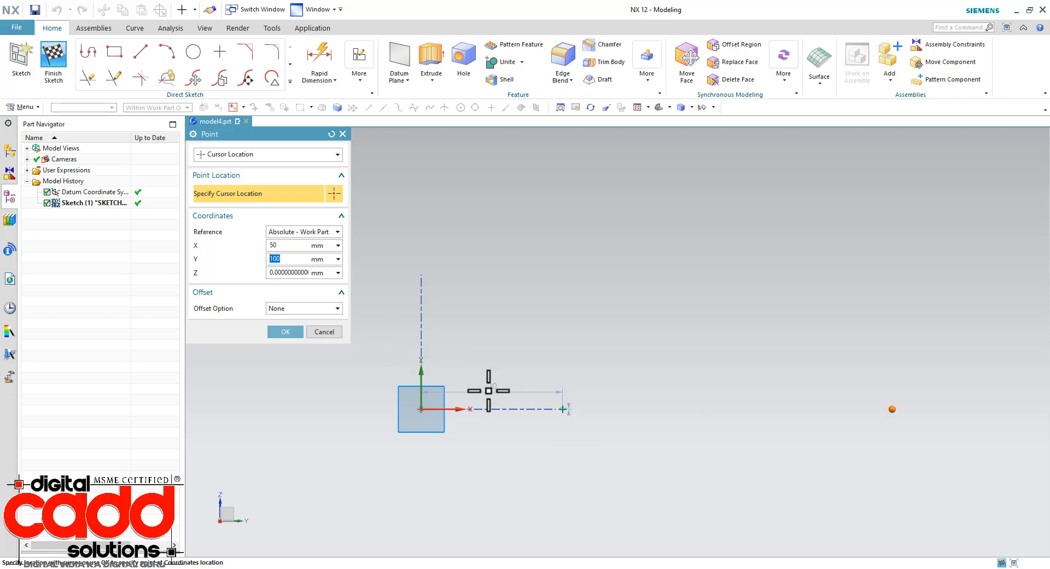
pyautogui.moveTo(530, 396)
pyautogui.mouseDown(button='middle')
pyautogui.moveTo(494, 415)
pyautogui.moveTo(533, 349)
pyautogui.mouseUp(button='middle')
pyautogui.scroll(2, 533, 349)
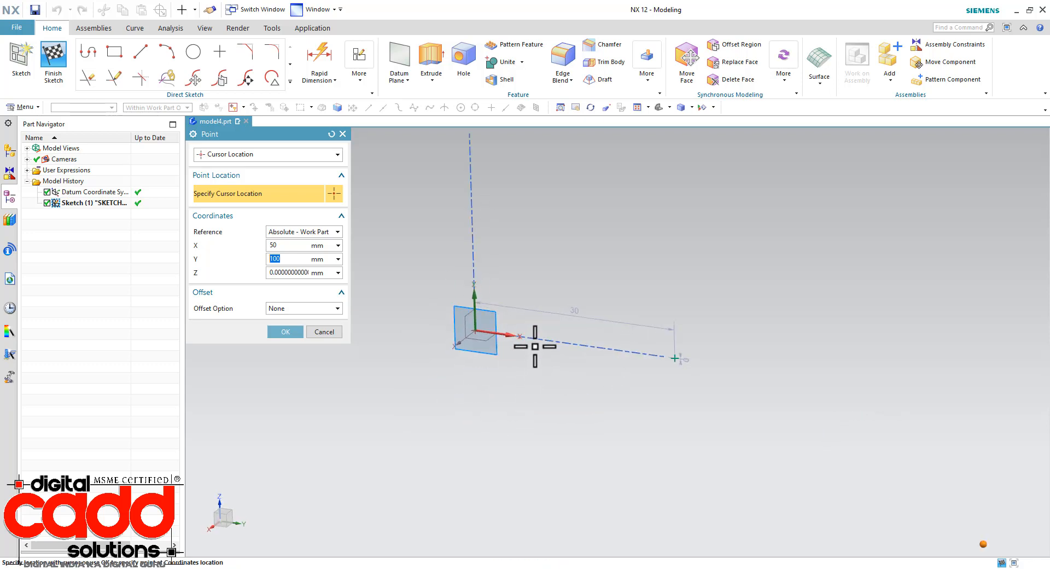
pyautogui.click(324, 331)
pyautogui.click(324, 194)
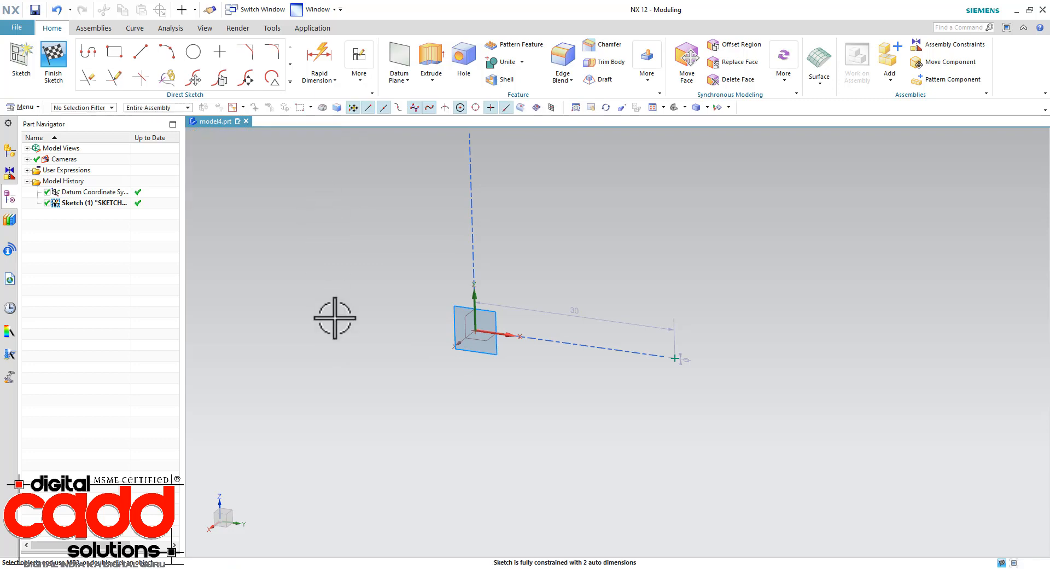
# - Finish the sketch and delete it from the part
pyautogui.click(53, 60)
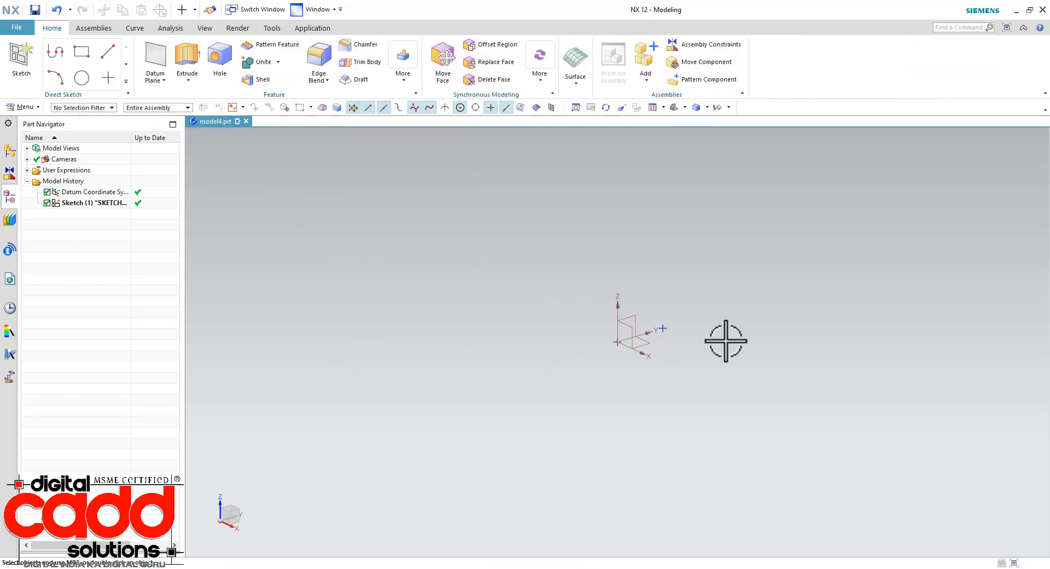
pyautogui.click(619, 319)
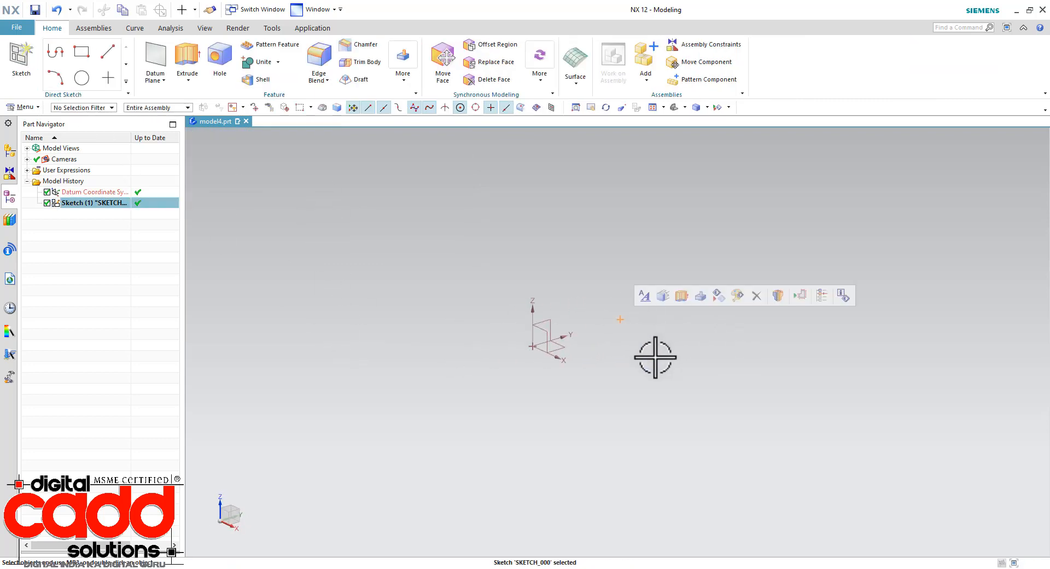
pyautogui.press('Delete')
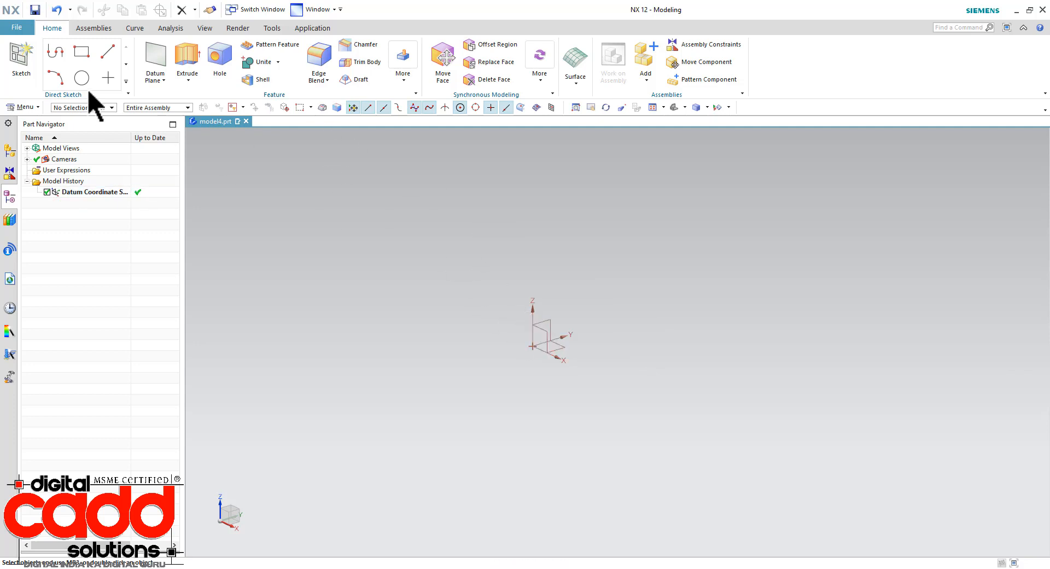
# - Start the Point command and create its new sketch on the YZ datum plane with the On Plane type
pyautogui.click(108, 78)
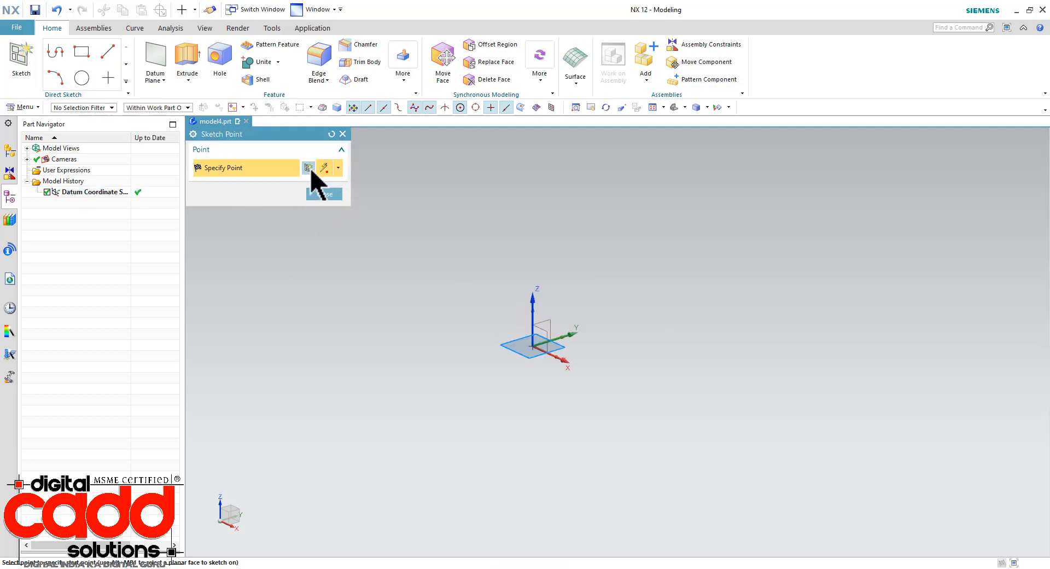
pyautogui.click(310, 169)
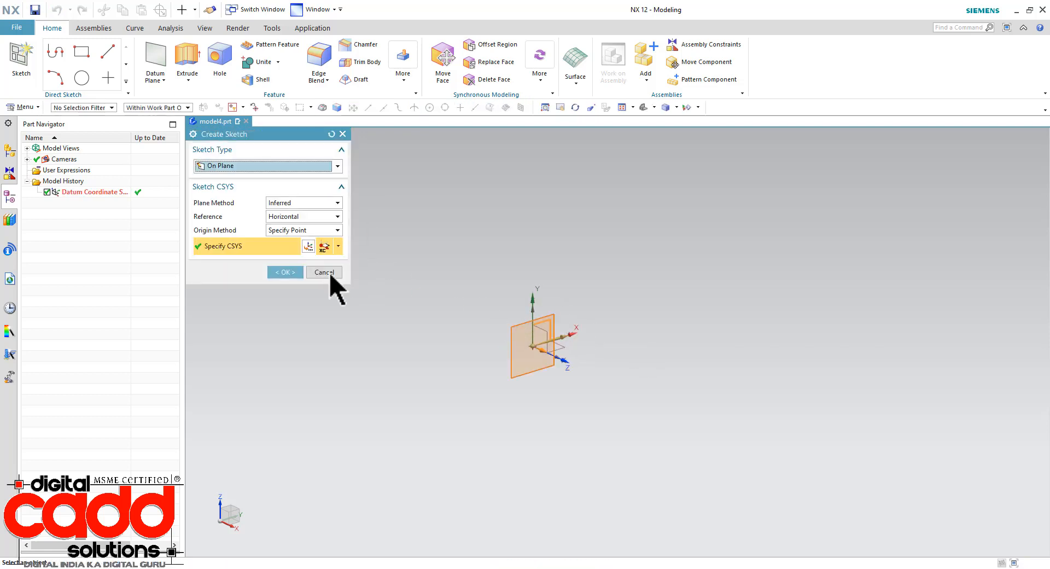
pyautogui.click(285, 272)
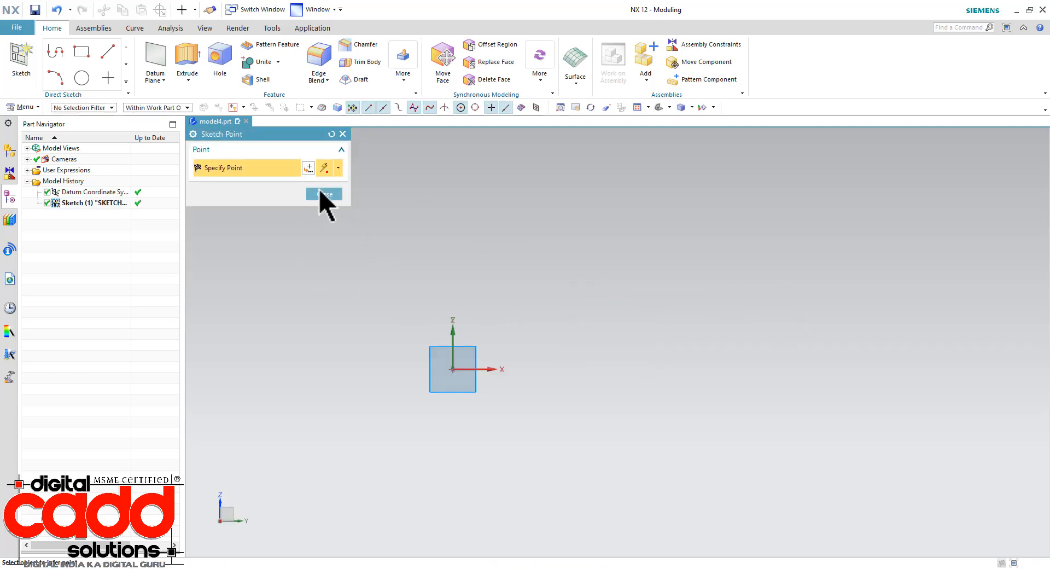
# - Create a sketch point by absolute work part coordinates at X 30, Y 40 and Z 50 mm
pyautogui.click(309, 167)
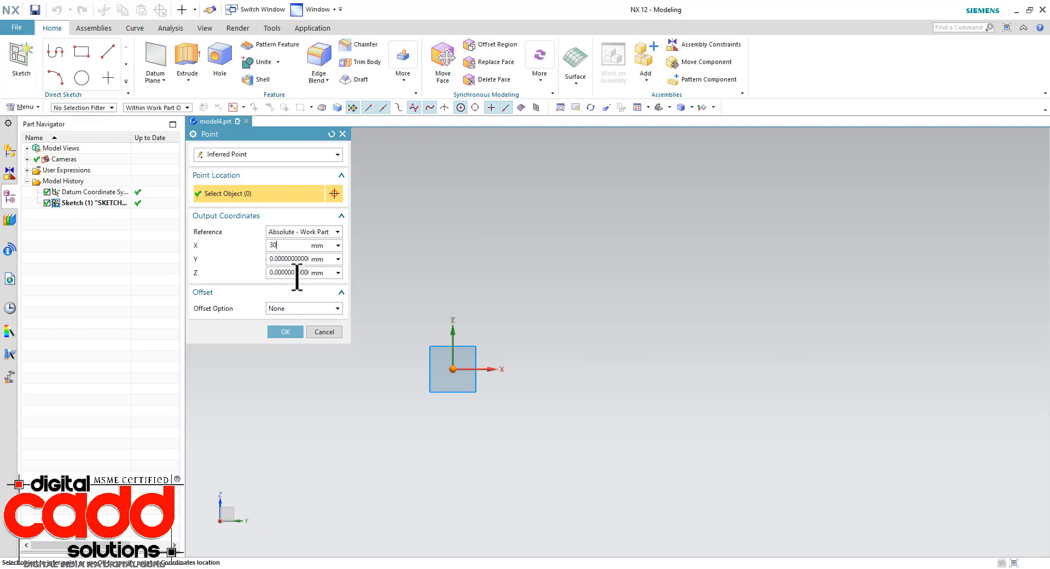
pyautogui.press('Tab')
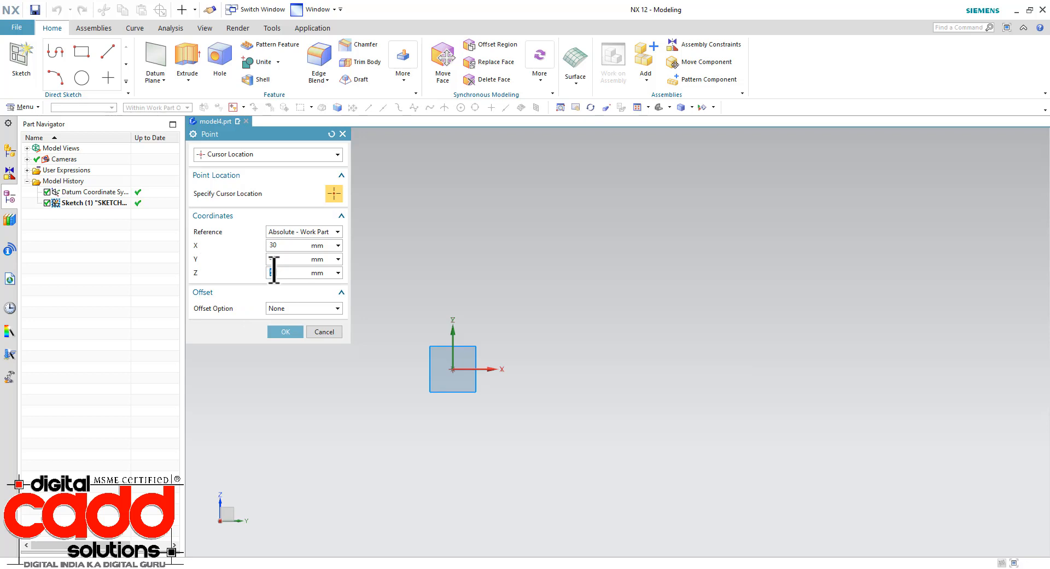
pyautogui.scroll(-4, 550, 339)
pyautogui.scroll(1, 579, 274)
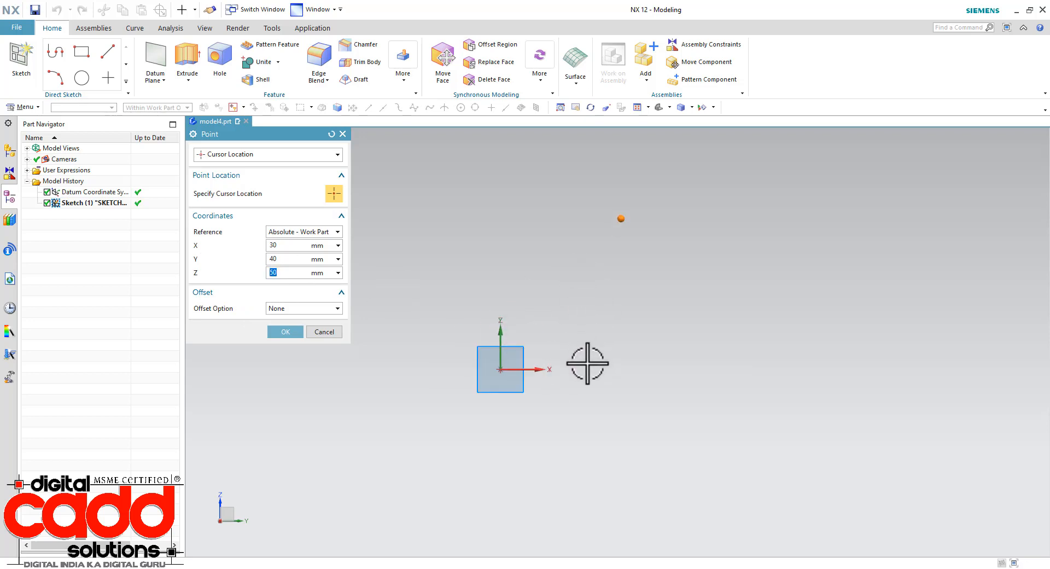
pyautogui.moveTo(601, 363)
pyautogui.mouseDown(button='middle')
pyautogui.moveTo(569, 377)
pyautogui.moveTo(588, 379)
pyautogui.moveTo(557, 377)
pyautogui.moveTo(615, 375)
pyautogui.mouseUp(button='middle')
pyautogui.click(288, 331)
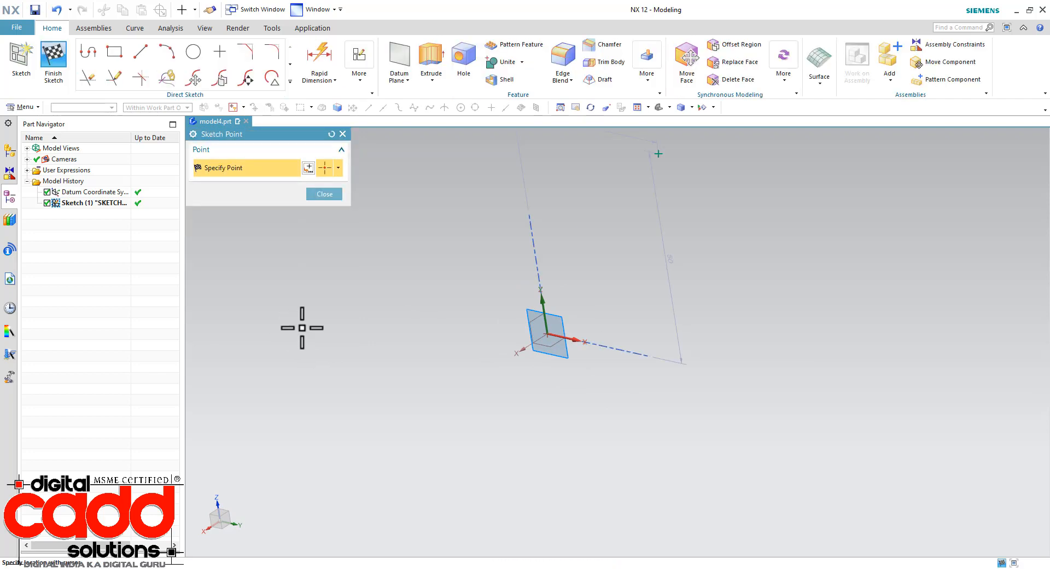
pyautogui.click(324, 194)
# - Move the point's vertical dimension farther outward, away from the point
pyautogui.moveTo(470, 405)
pyautogui.mouseDown(button='middle')
pyautogui.moveTo(490, 427)
pyautogui.moveTo(551, 345)
pyautogui.moveTo(562, 379)
pyautogui.mouseUp(button='middle')
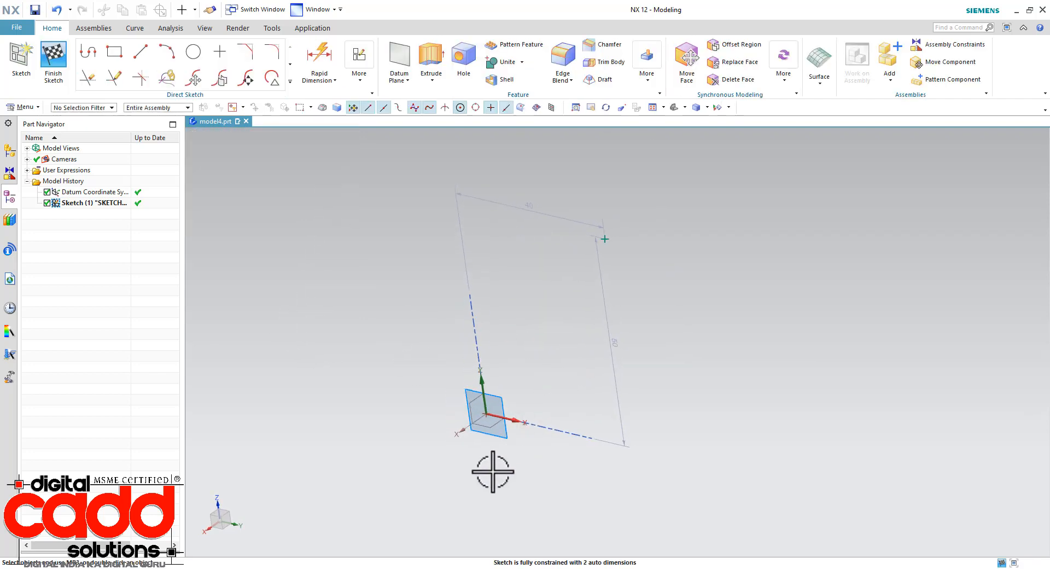
pyautogui.moveTo(533, 455)
pyautogui.mouseDown(button='middle')
pyautogui.moveTo(509, 454)
pyautogui.moveTo(552, 445)
pyautogui.mouseUp(button='middle')
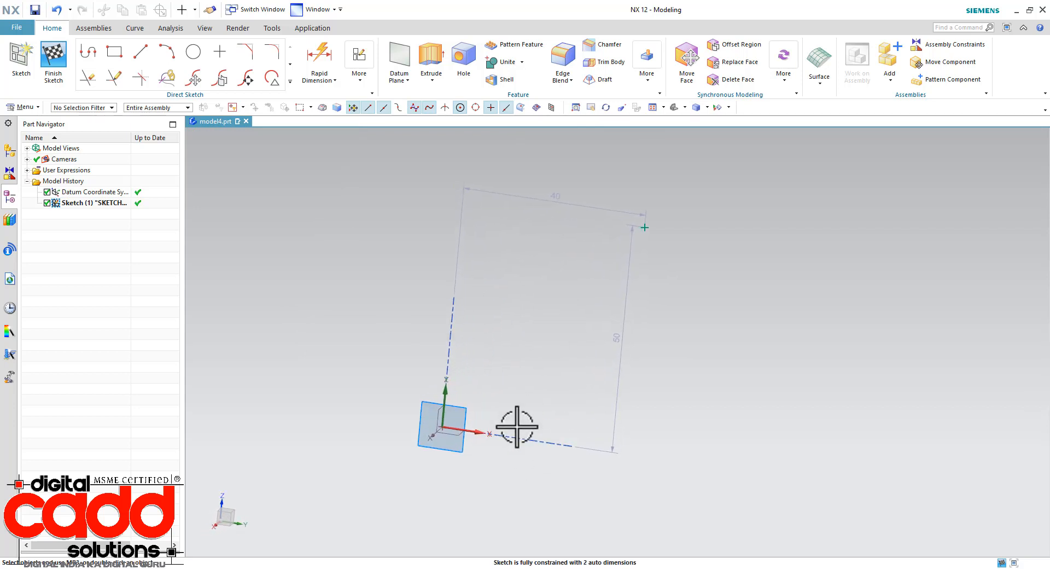
pyautogui.moveTo(454, 462); pyautogui.dragTo(469, 434, button='middle')
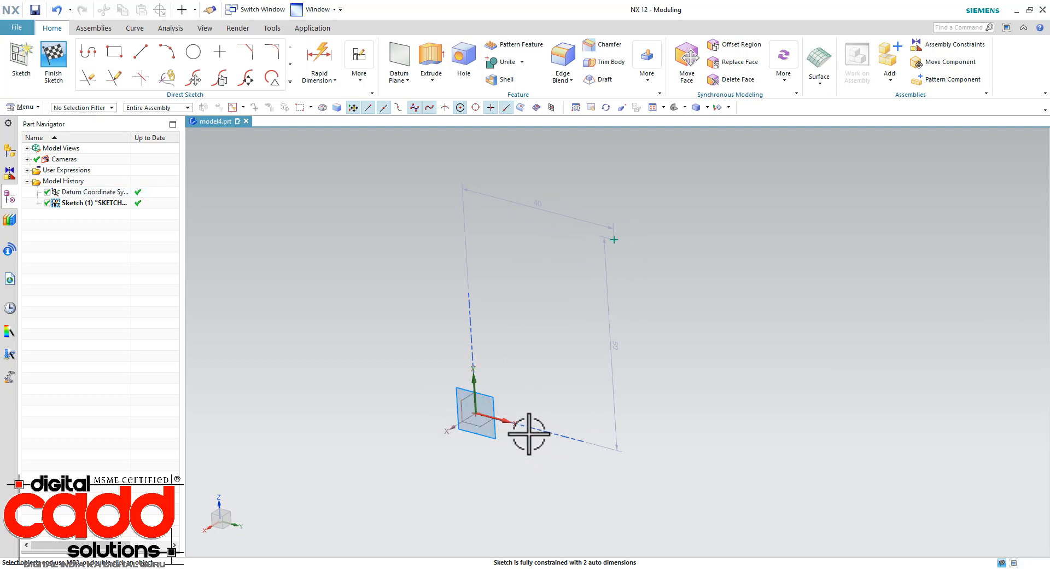
pyautogui.moveTo(618, 346); pyautogui.dragTo(666, 347)
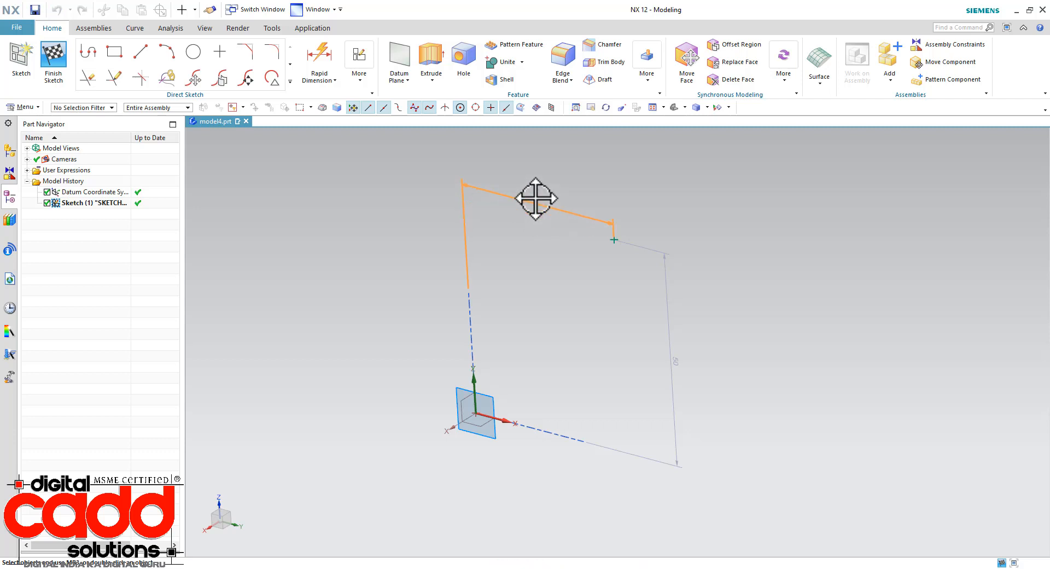
pyautogui.moveTo(537, 197)
pyautogui.mouseDown(button='middle')
pyautogui.moveTo(548, 351)
pyautogui.moveTo(561, 338)
pyautogui.mouseUp(button='middle')
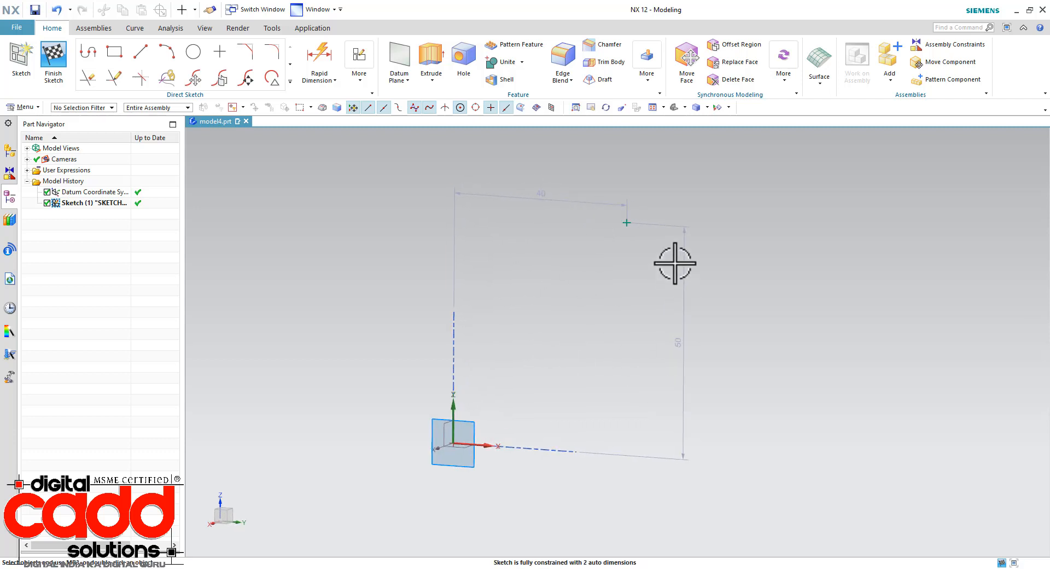
pyautogui.moveTo(509, 436); pyautogui.dragTo(481, 435, button='middle')
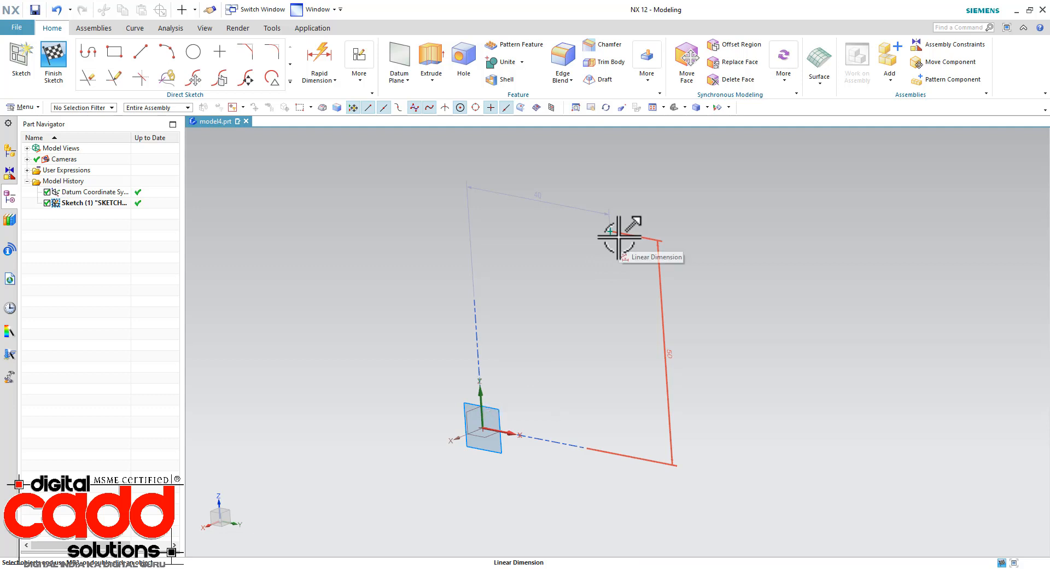
pyautogui.moveTo(598, 344)
pyautogui.mouseDown(button='middle')
pyautogui.moveTo(618, 356)
pyautogui.moveTo(611, 351)
pyautogui.mouseUp(button='middle')
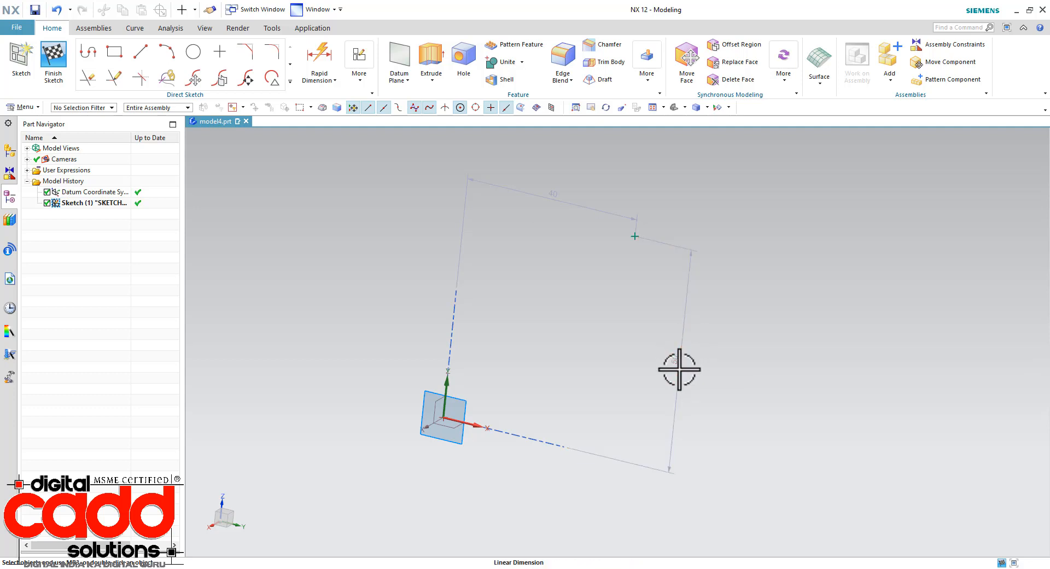
# - Convert the point's two automatic dimensions to driving dimensions and orient the view to the sketch plane
pyautogui.click(679, 370)
pyautogui.click(530, 194)
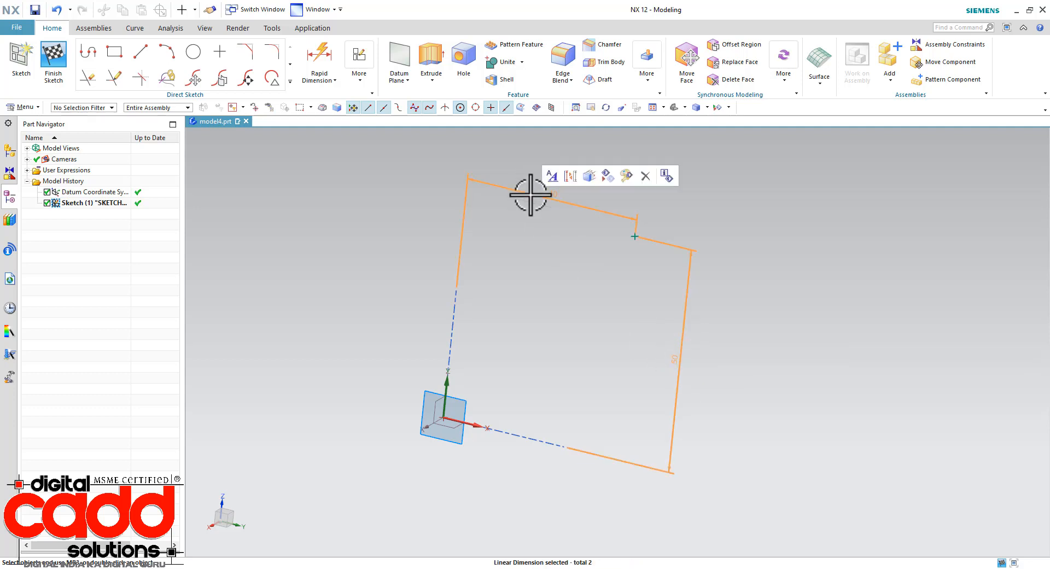
pyautogui.click(569, 177)
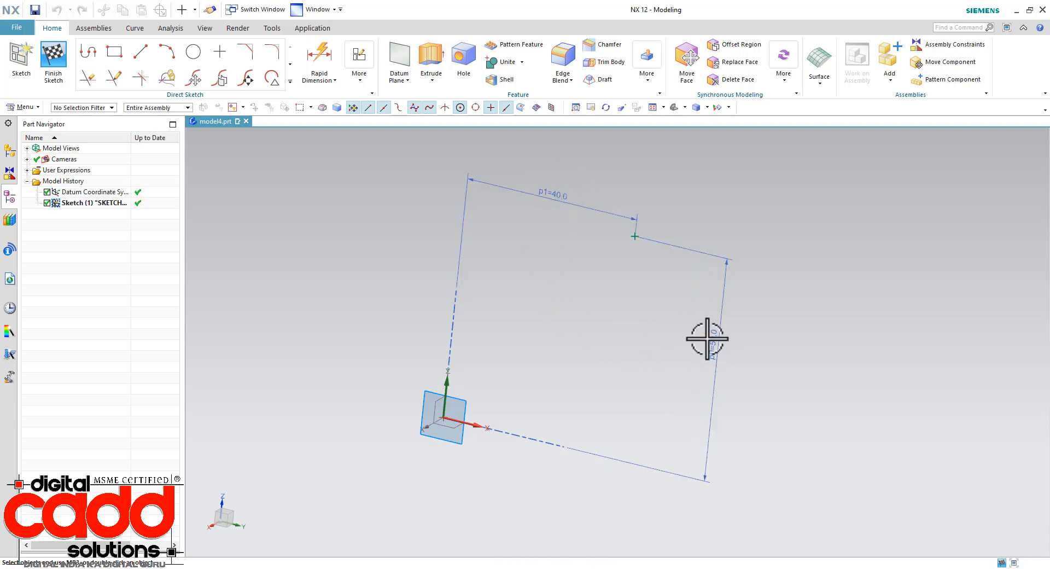
pyautogui.moveTo(533, 355)
pyautogui.mouseDown(button='middle')
pyautogui.moveTo(520, 429)
pyautogui.moveTo(645, 253)
pyautogui.mouseUp(button='middle')
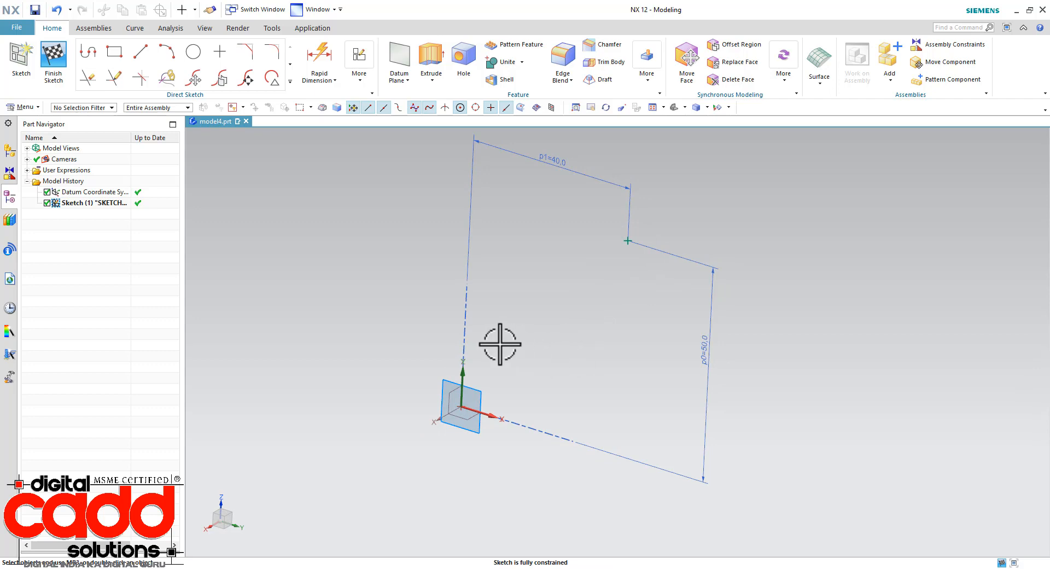
pyautogui.rightClick(347, 252)
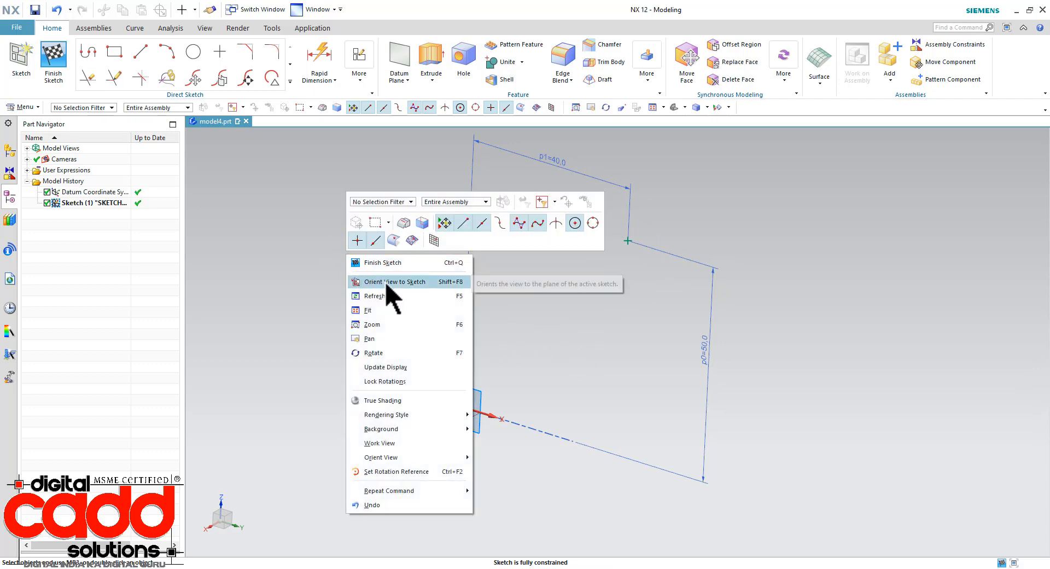
pyautogui.click(386, 282)
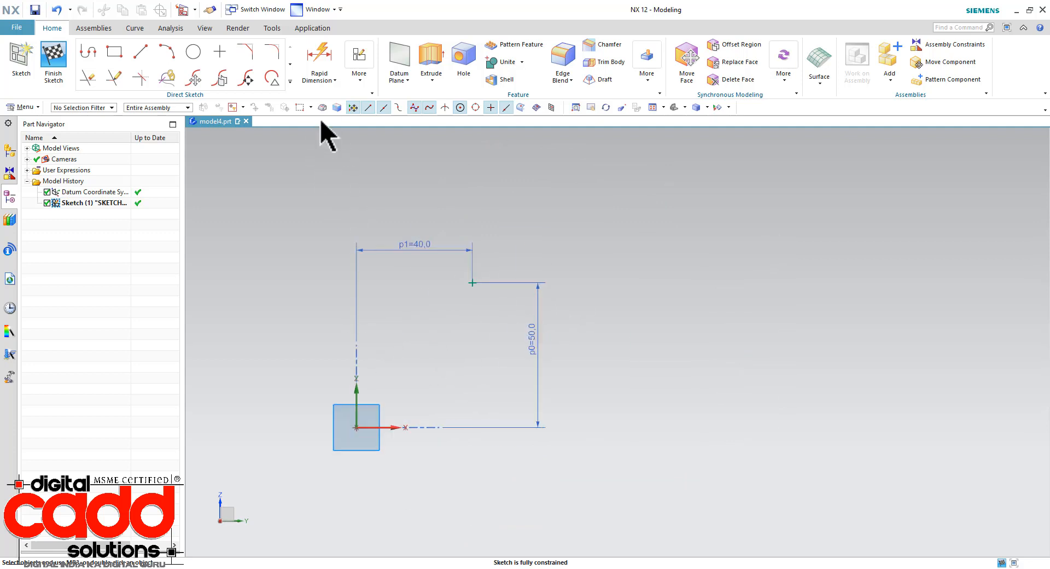
# - Bring up the complete set of direct sketch curve tools
pyautogui.click(289, 81)
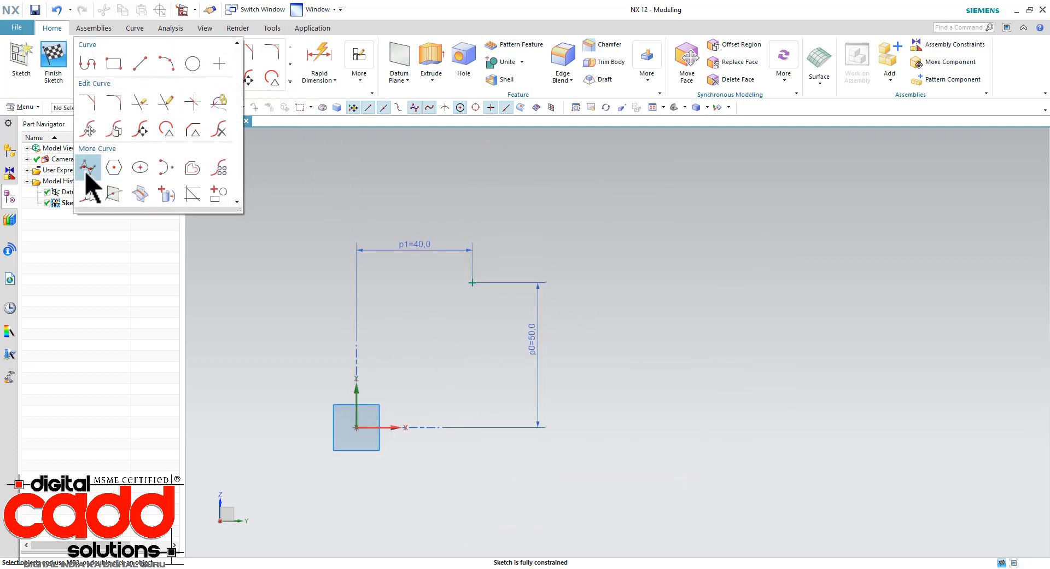
# - Start a degree 3 Studio Spline through points and place seven points in a wave to the right of the origin
pyautogui.click(88, 168)
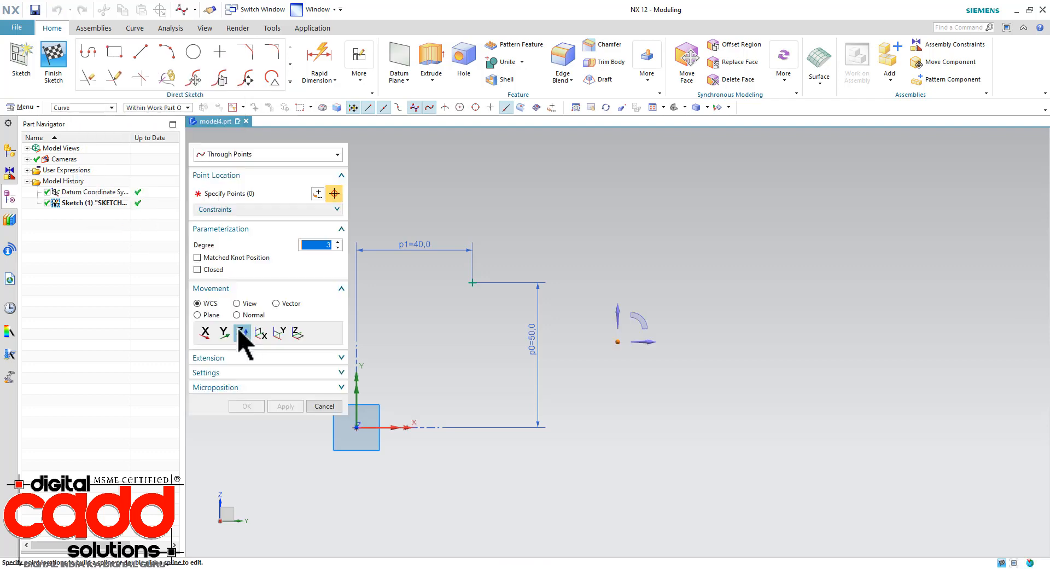
pyautogui.scroll(-5, 460, 335)
pyautogui.scroll(3, 669, 262)
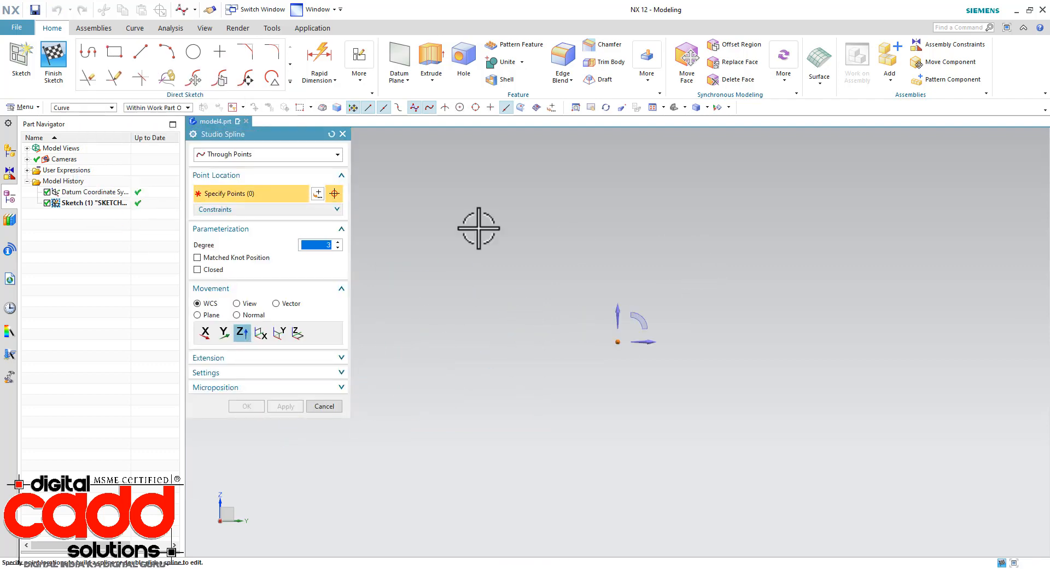
pyautogui.click(241, 155)
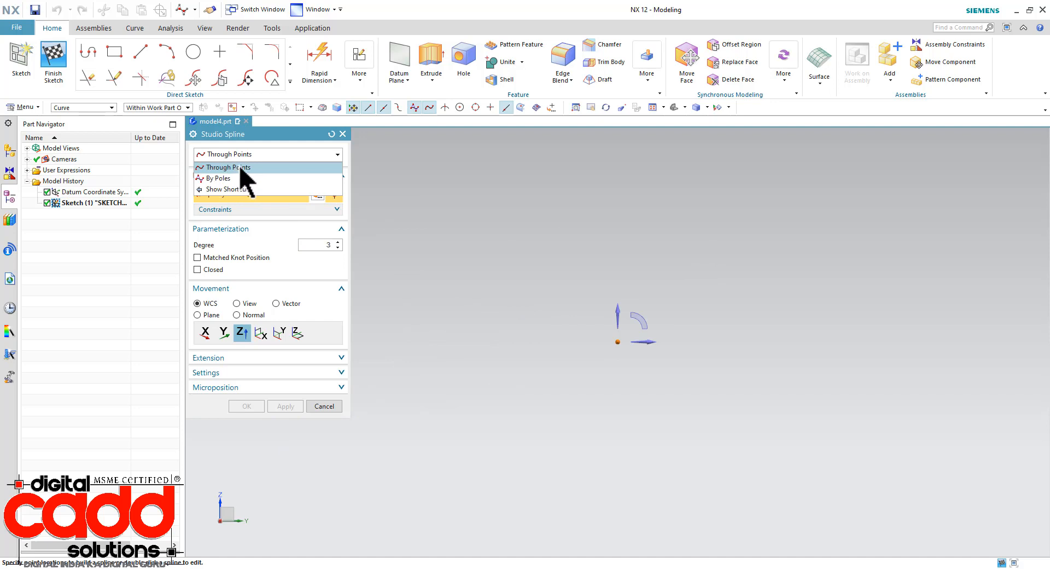
pyautogui.click(241, 167)
pyautogui.click(566, 243)
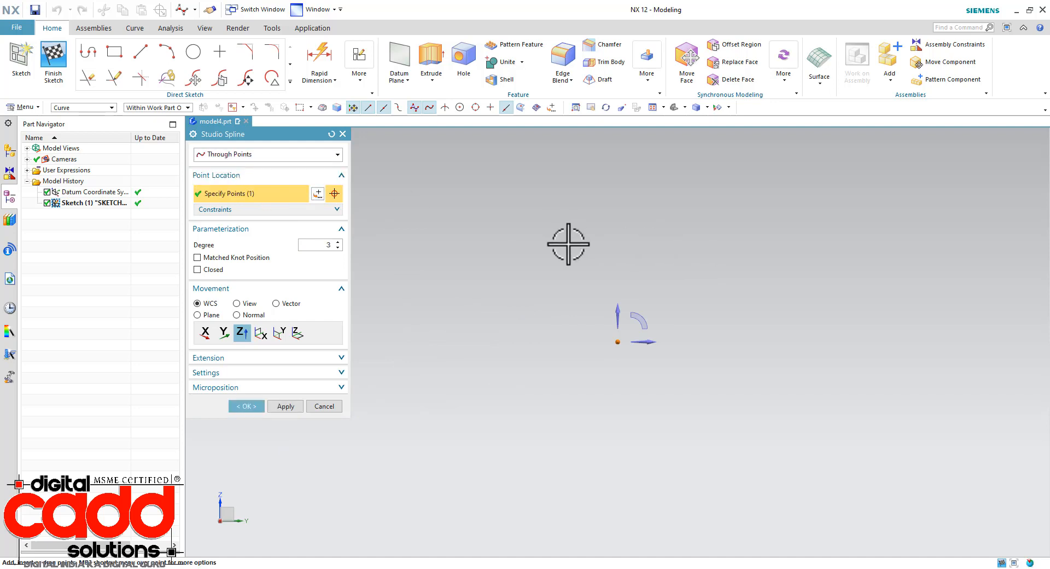
pyautogui.click(635, 200)
pyautogui.click(676, 253)
pyautogui.click(754, 199)
pyautogui.click(812, 268)
pyautogui.click(868, 208)
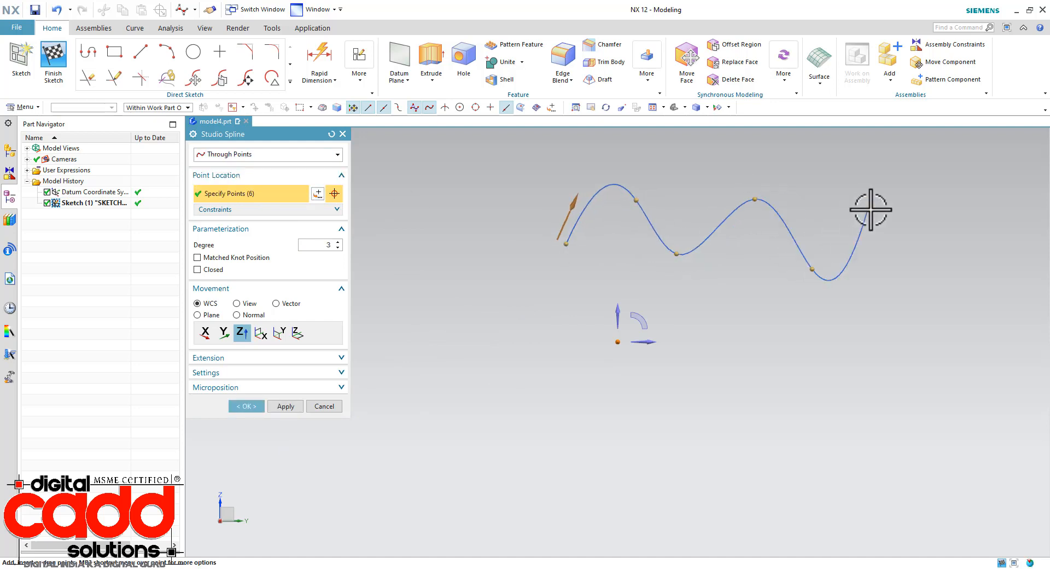
pyautogui.click(908, 285)
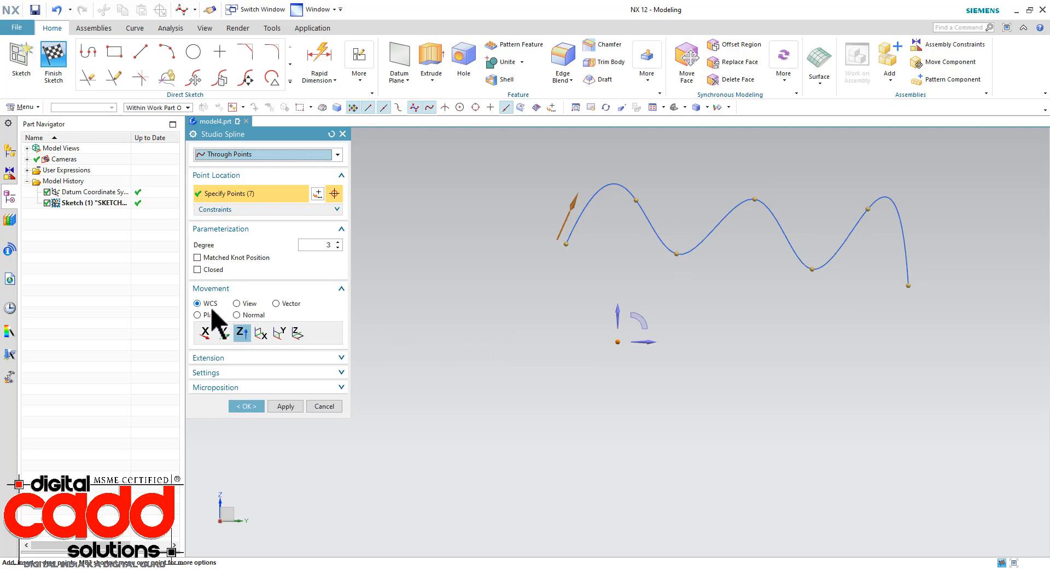
# - Set the spline's point movement to View and flatten the first wave by moving its second point down and third point up and right
pyautogui.click(248, 304)
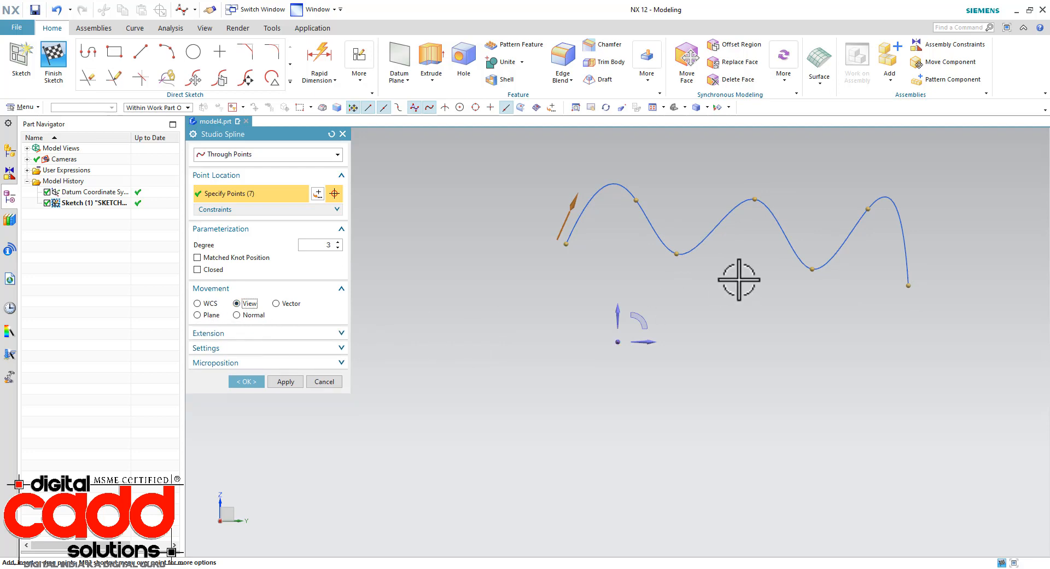
pyautogui.moveTo(634, 202)
pyautogui.mouseDown()
pyautogui.moveTo(593, 180)
pyautogui.moveTo(664, 192)
pyautogui.moveTo(673, 216)
pyautogui.moveTo(642, 216)
pyautogui.mouseUp()
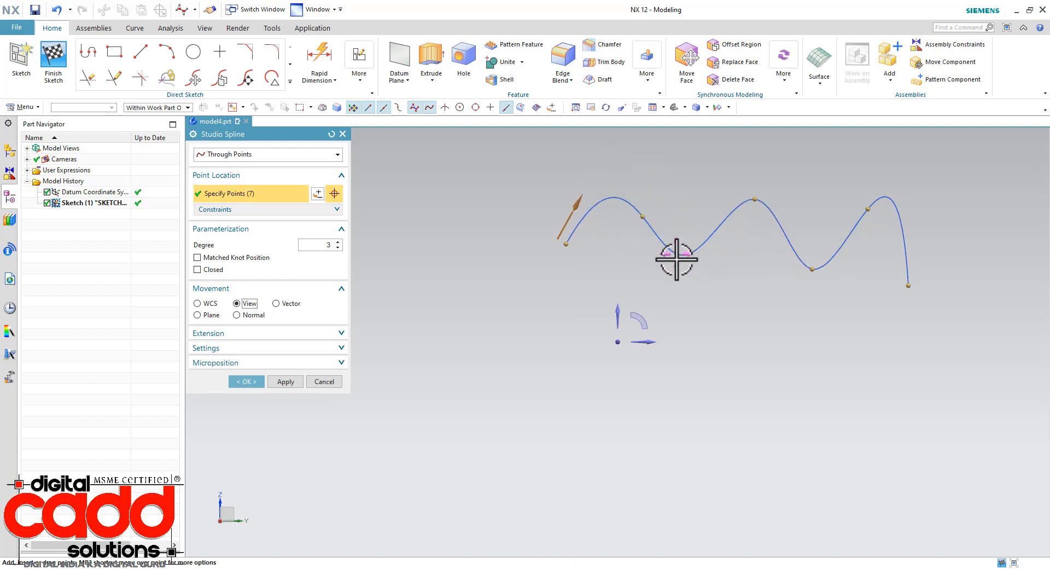
pyautogui.moveTo(676, 258); pyautogui.dragTo(695, 246)
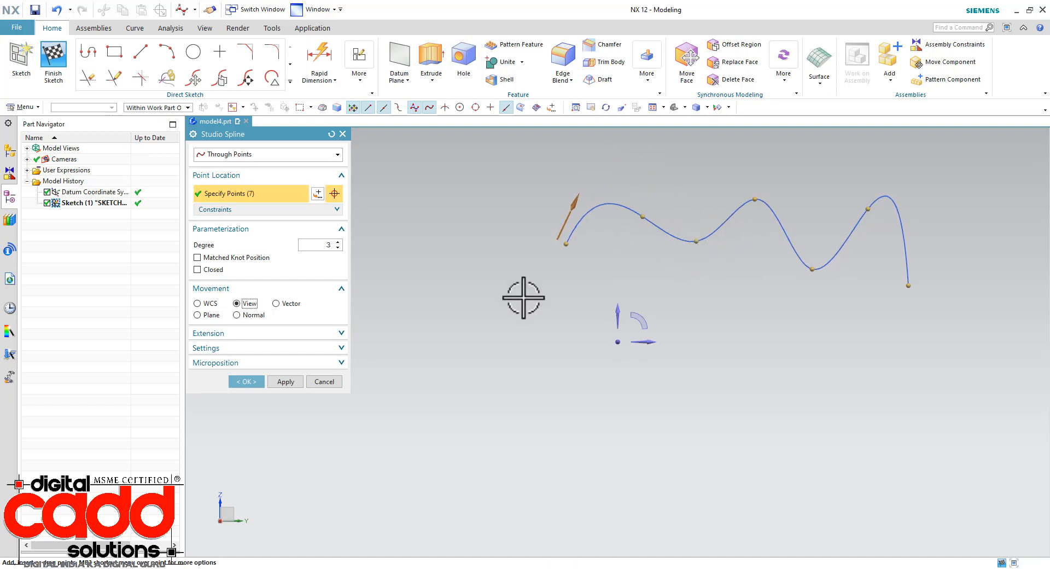
# - Restrict point movement to an inferred vector along the X-axis and shift the spline's second point slightly right
pyautogui.click(277, 304)
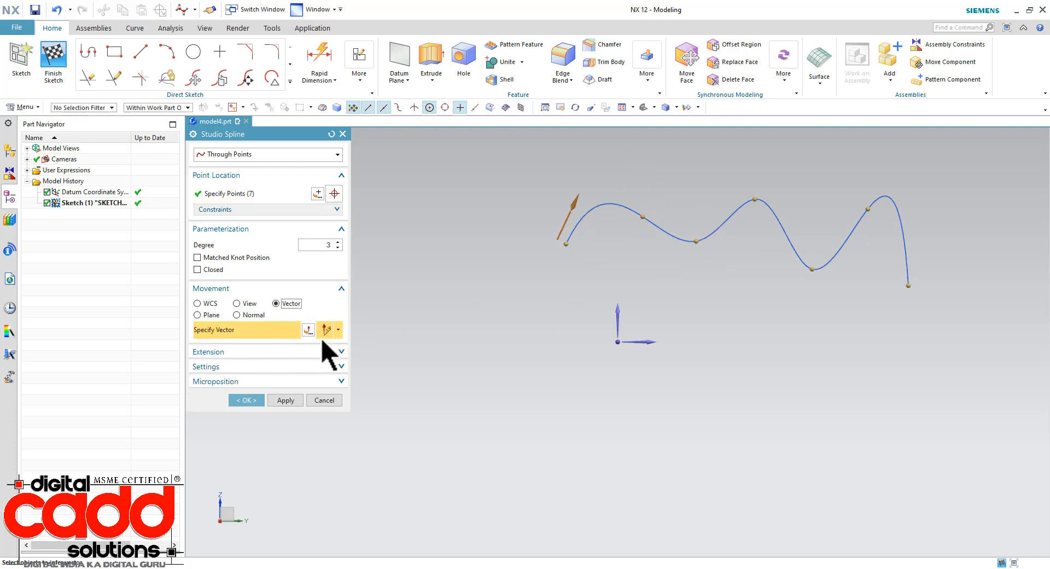
pyautogui.click(310, 330)
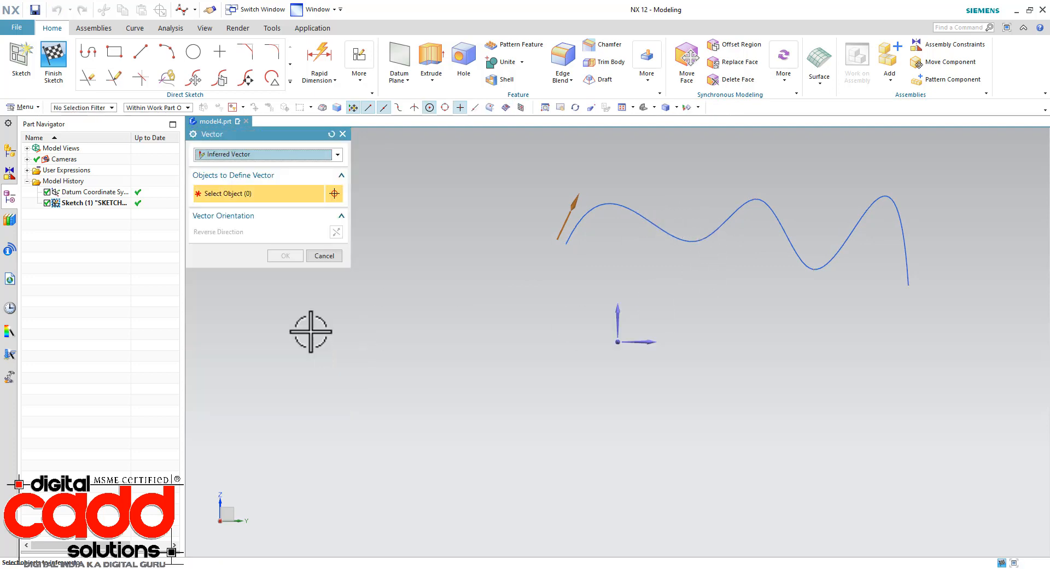
pyautogui.click(651, 343)
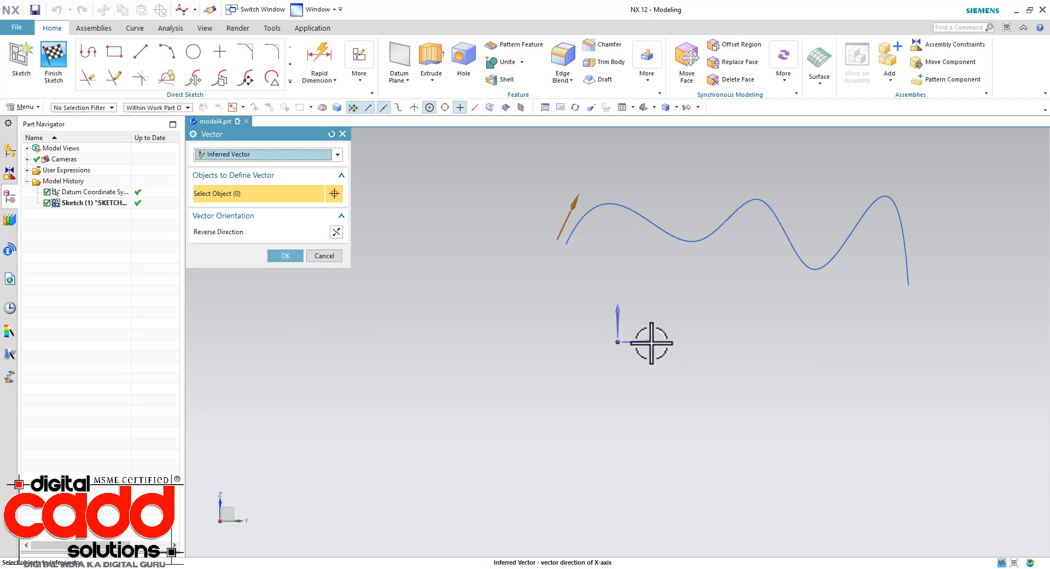
pyautogui.click(285, 257)
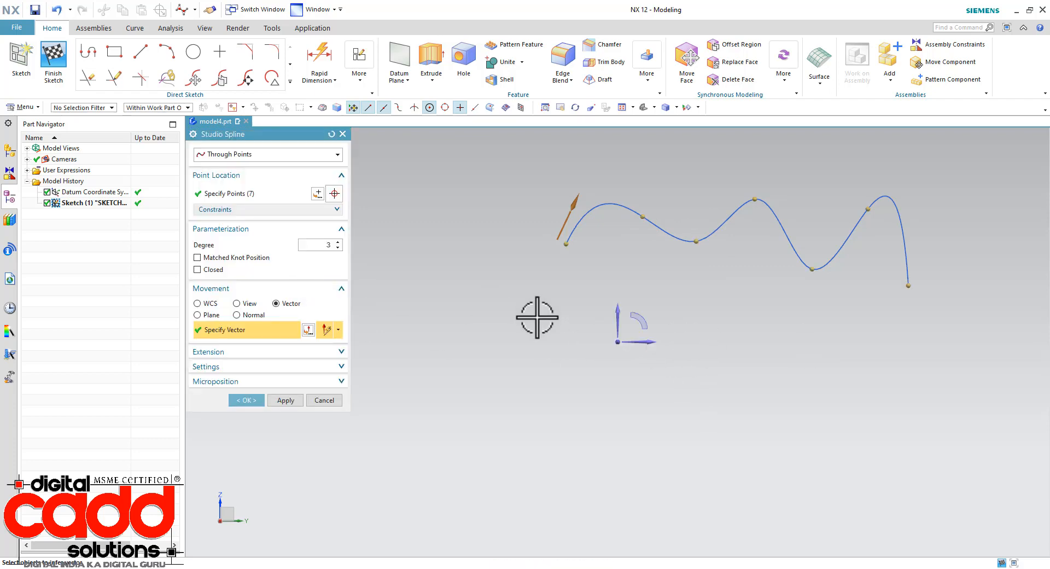
pyautogui.moveTo(641, 216)
pyautogui.mouseDown()
pyautogui.moveTo(698, 225)
pyautogui.moveTo(605, 221)
pyautogui.moveTo(643, 225)
pyautogui.moveTo(632, 158)
pyautogui.moveTo(643, 216)
pyautogui.mouseUp()
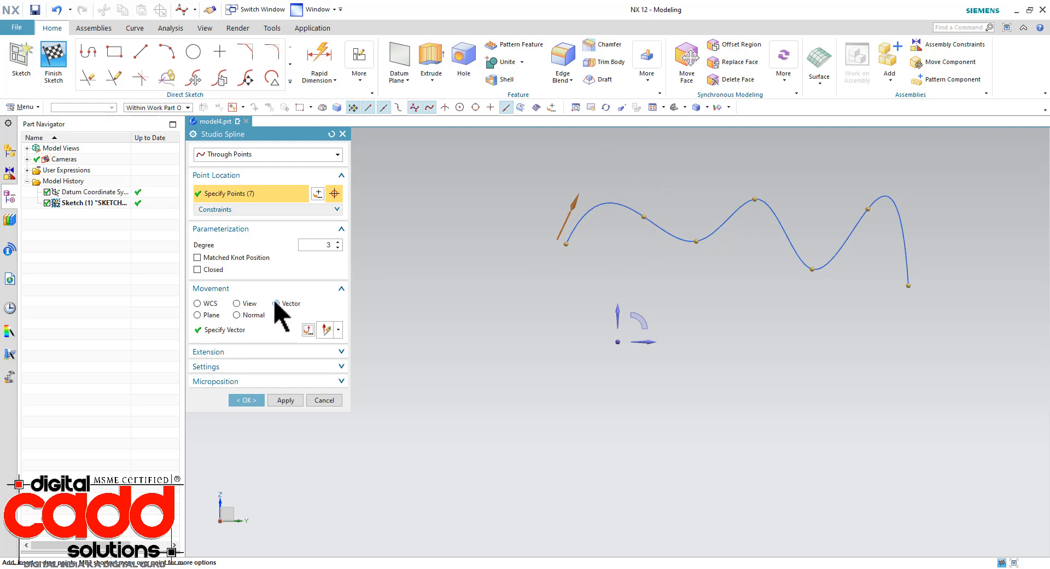
# - Lower the spline's second point slightly with View movement, and shift its third point slightly along the X vector with Vector movement
pyautogui.click(238, 303)
pyautogui.moveTo(644, 217)
pyautogui.mouseDown()
pyautogui.moveTo(652, 229)
pyautogui.moveTo(640, 190)
pyautogui.moveTo(650, 232)
pyautogui.moveTo(640, 213)
pyautogui.moveTo(646, 222)
pyautogui.mouseUp()
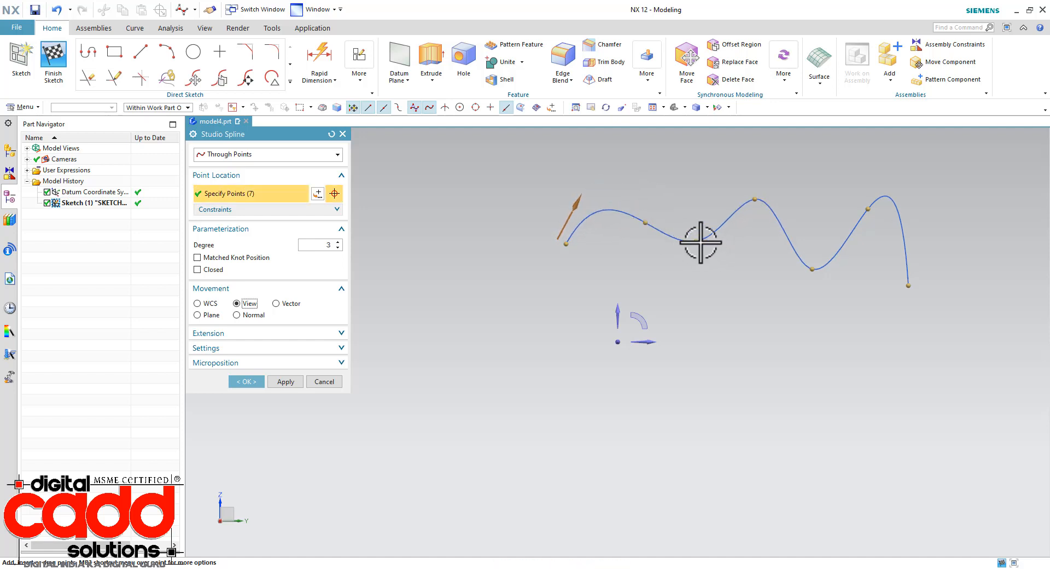
pyautogui.click(292, 304)
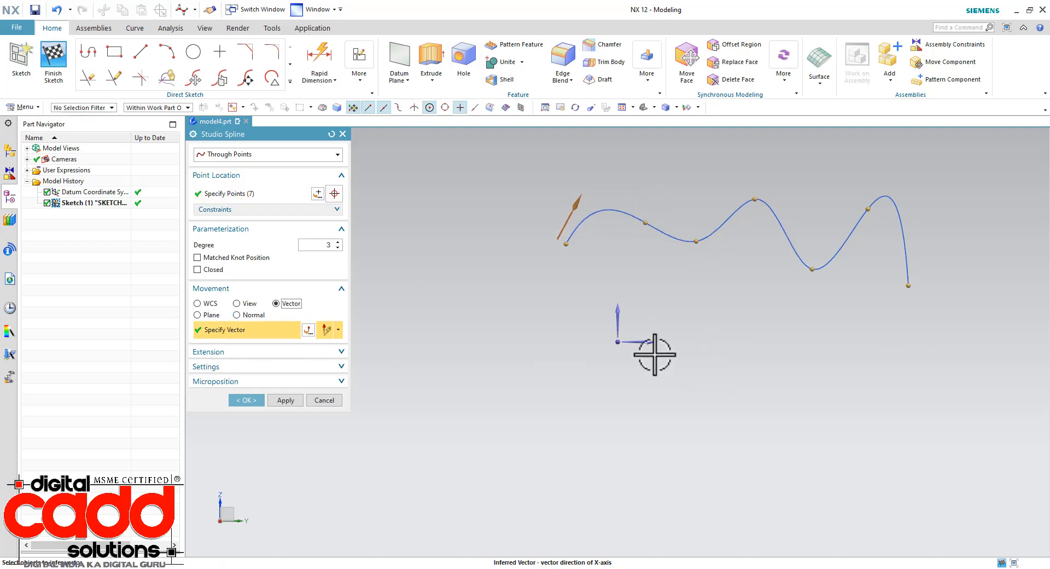
pyautogui.moveTo(699, 241)
pyautogui.mouseDown()
pyautogui.moveTo(781, 244)
pyautogui.moveTo(633, 257)
pyautogui.moveTo(706, 244)
pyautogui.moveTo(693, 188)
pyautogui.moveTo(698, 240)
pyautogui.mouseUp()
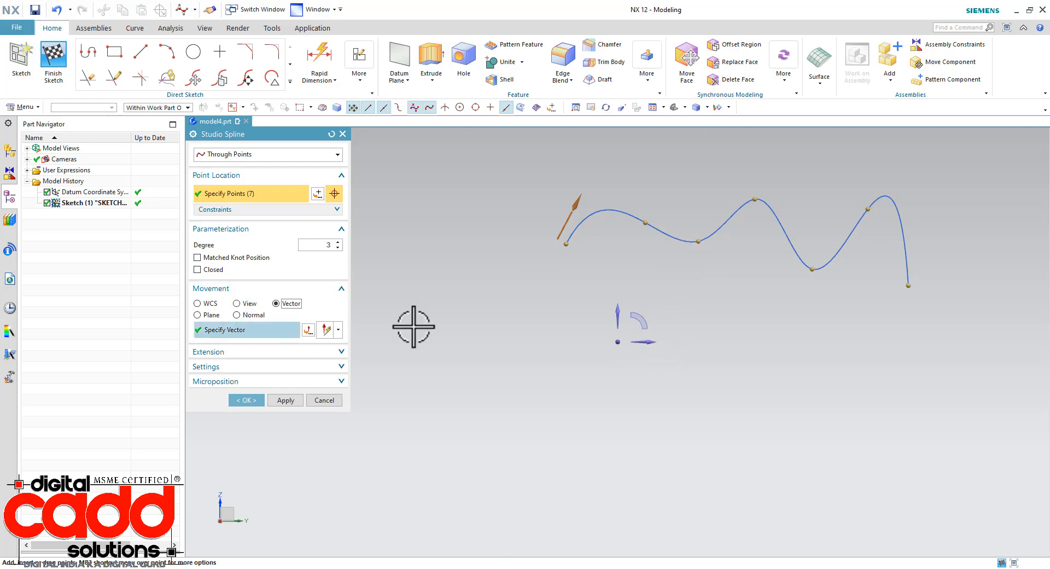
# - Restrict point movement to the WCS Y-axis and move the spline's third point down to deepen the first valley
pyautogui.click(616, 304)
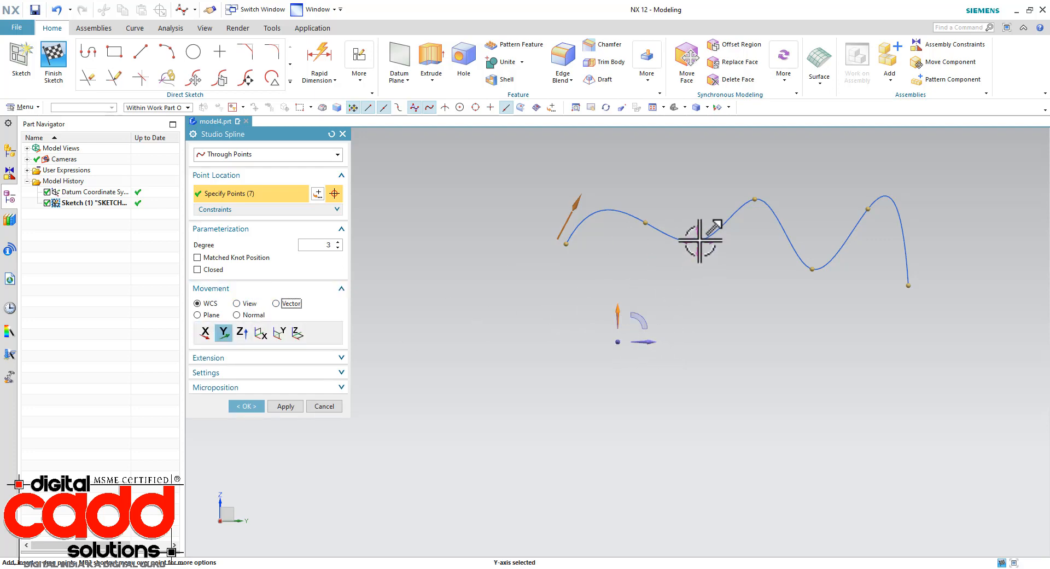
pyautogui.click(699, 240)
pyautogui.moveTo(698, 241); pyautogui.dragTo(709, 260)
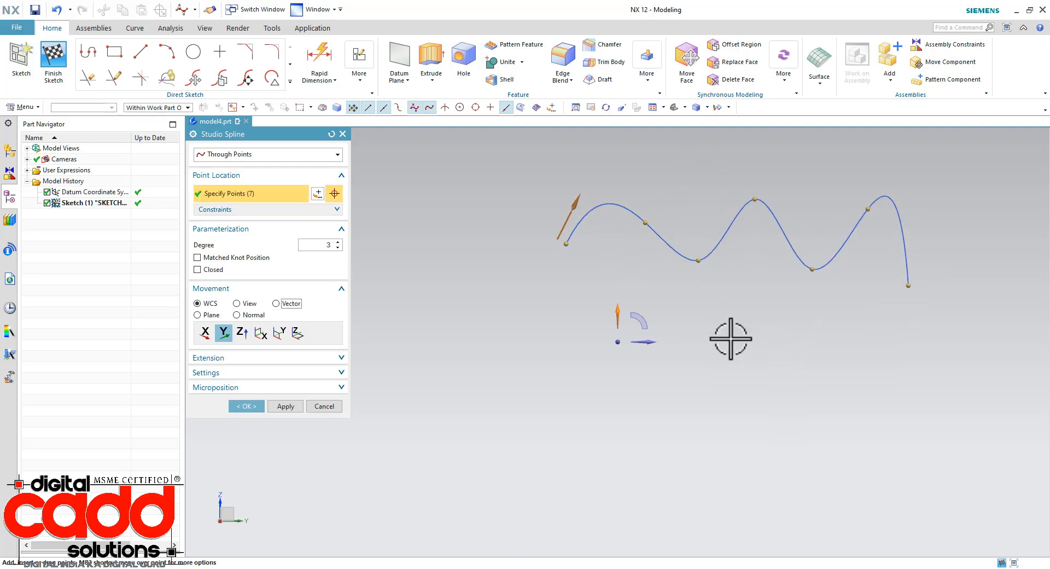
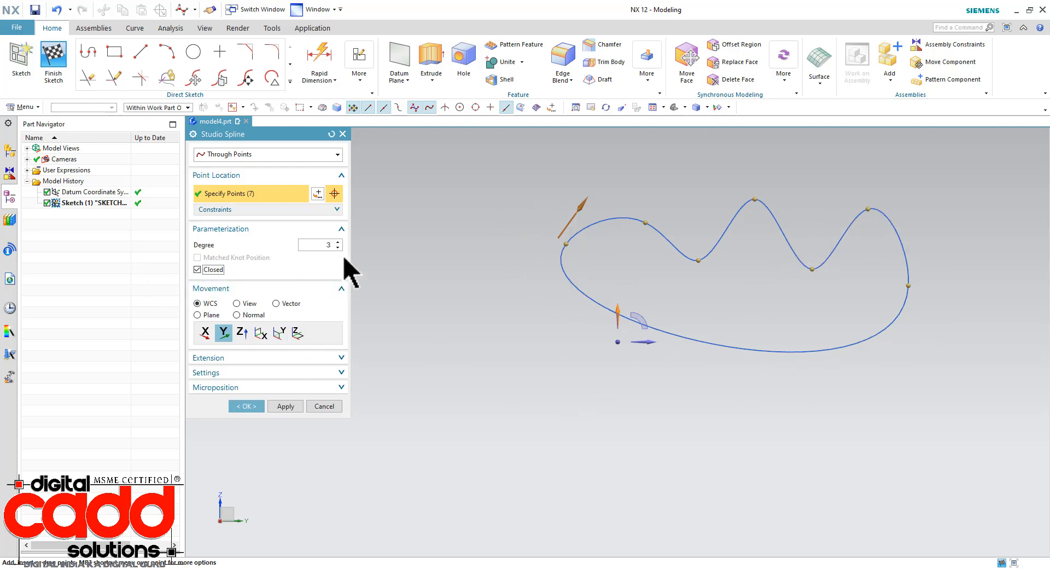
# - Make the seven-point spline closed with degree 5 and apply it
pyautogui.click(338, 242)
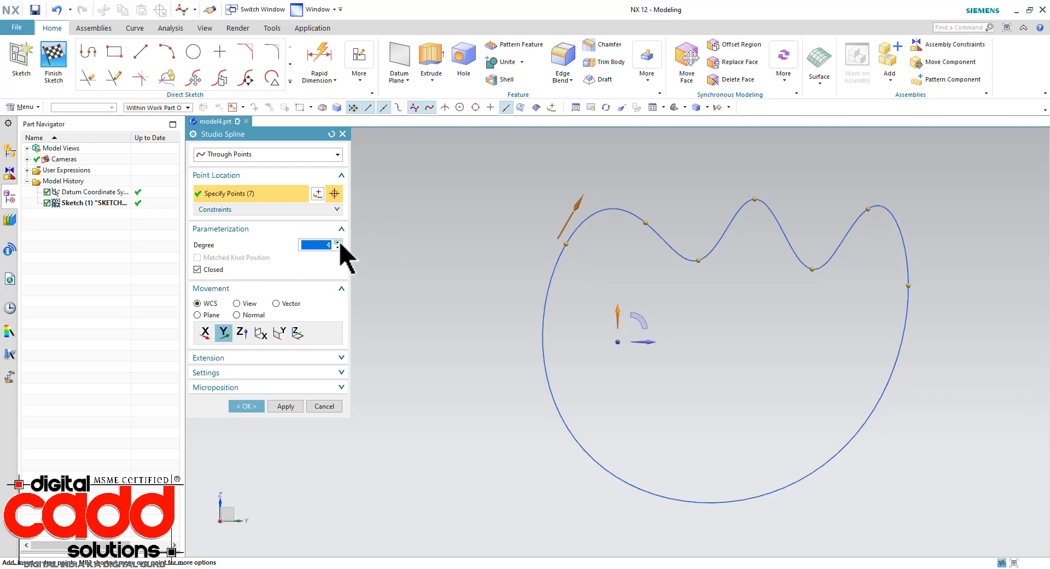
pyautogui.click(337, 243)
pyautogui.click(337, 243)
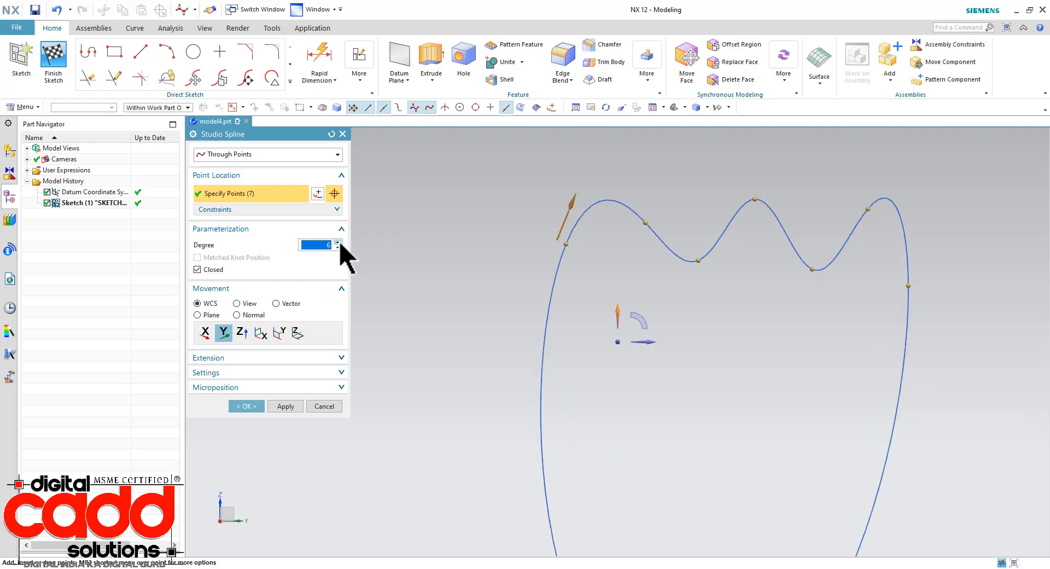
pyautogui.click(338, 247)
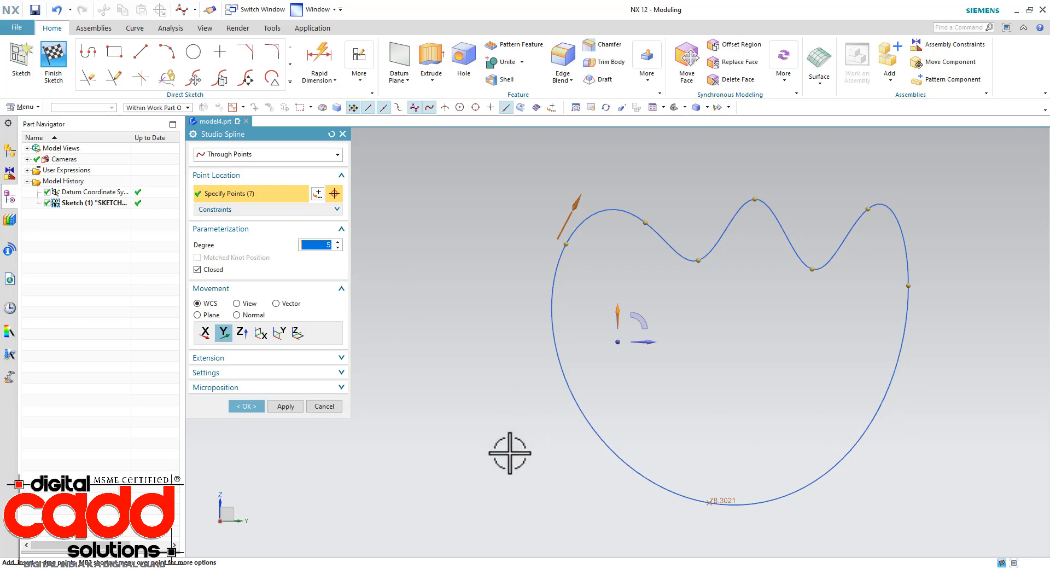
pyautogui.click(288, 409)
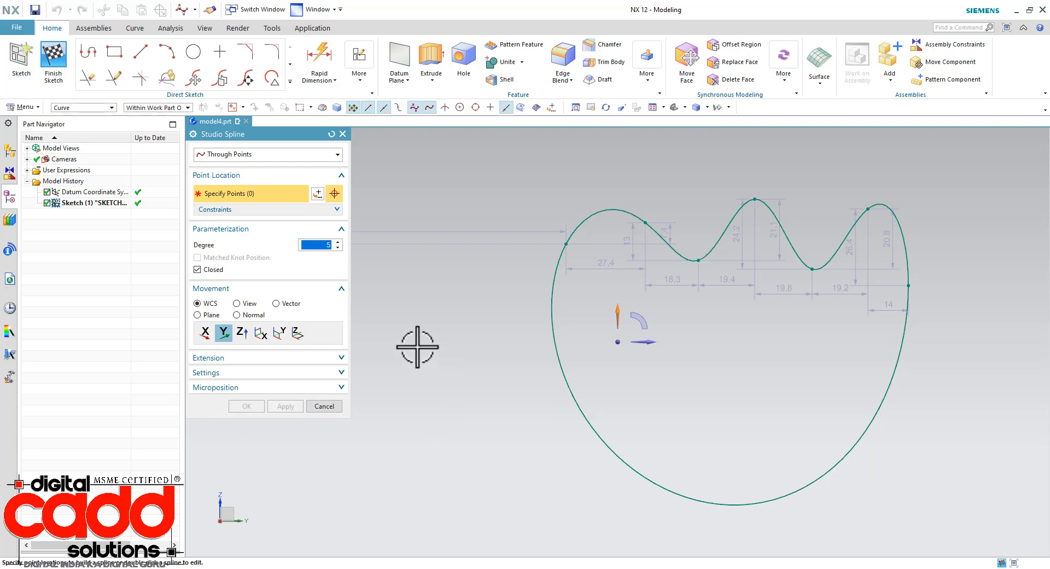
# - Turn off Continuous Auto Dimensioning for the sketch
pyautogui.scroll(-4, 417, 347)
pyautogui.scroll(2, 721, 367)
pyautogui.click(359, 84)
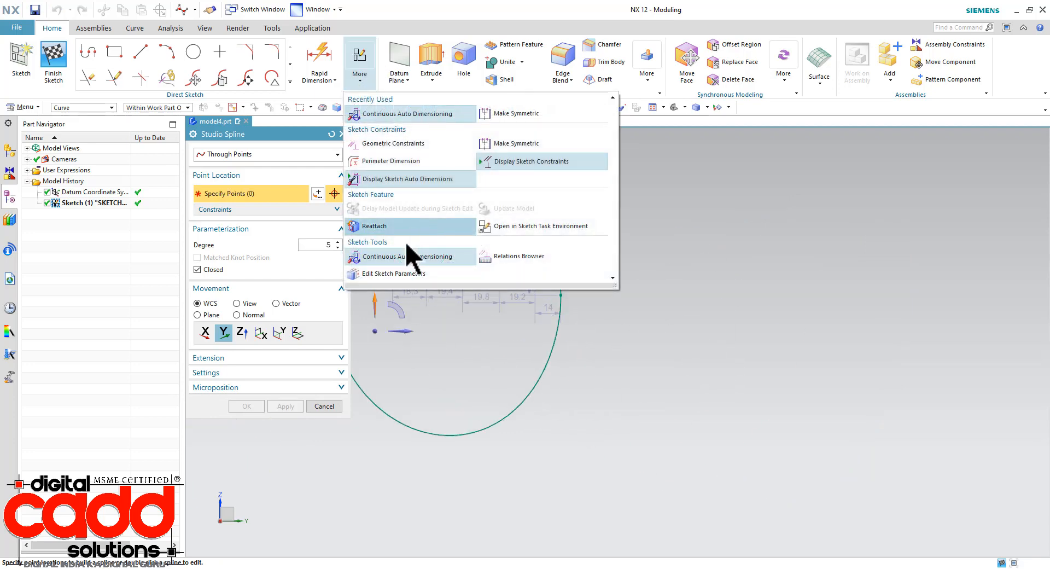
pyautogui.click(408, 256)
# - Switch the Studio Spline to By Poles and place six poles in a zigzag to the right of the closed spline
pyautogui.scroll(-2, 443, 328)
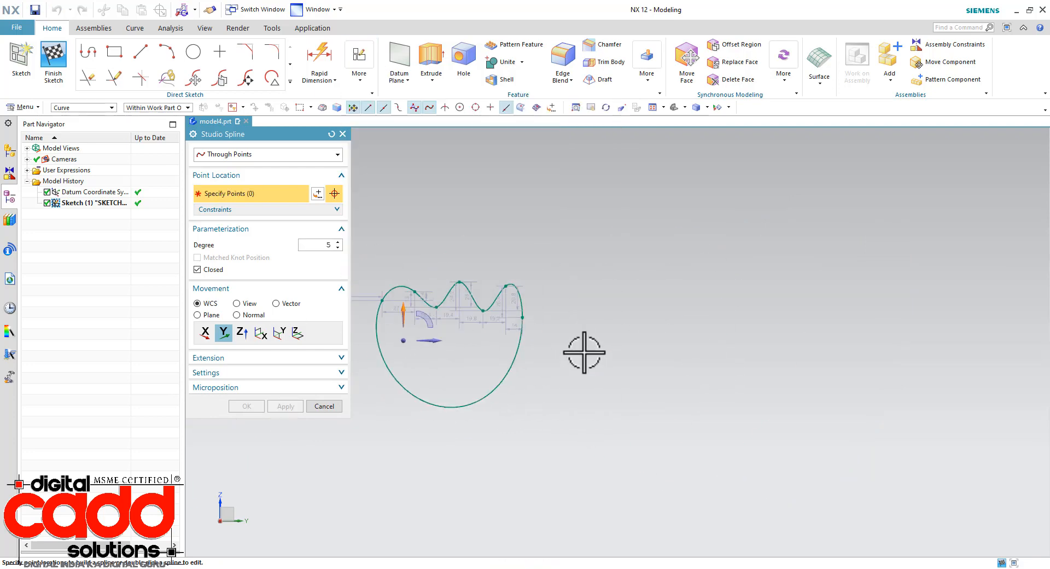
pyautogui.scroll(4, 584, 353)
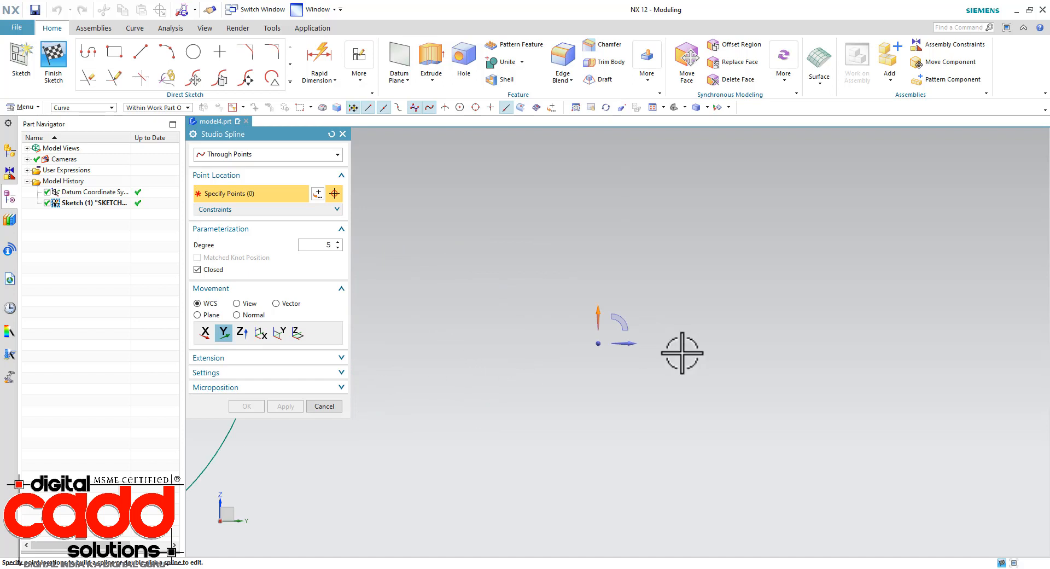
pyautogui.click(234, 155)
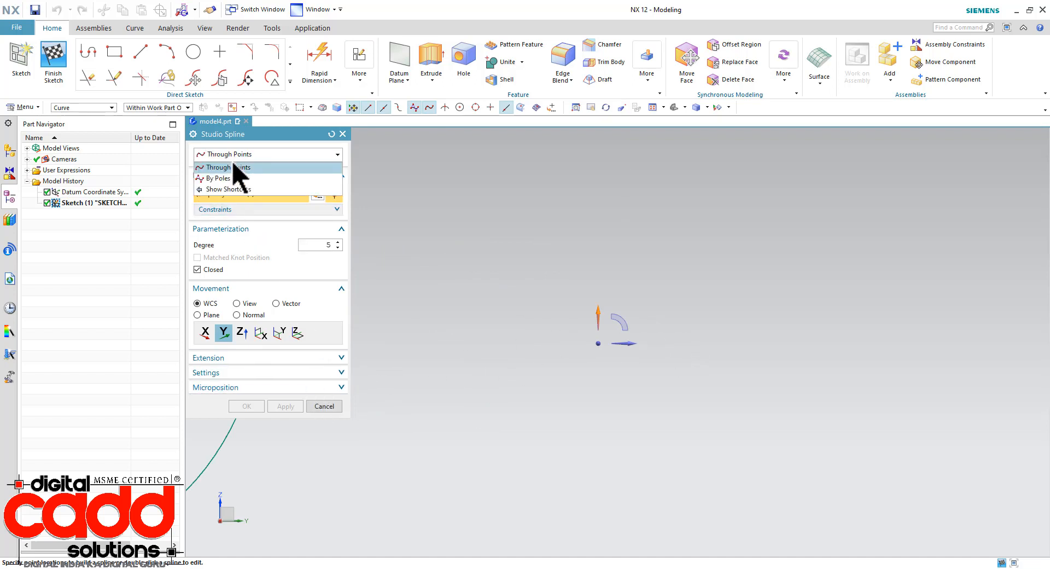
pyautogui.click(230, 180)
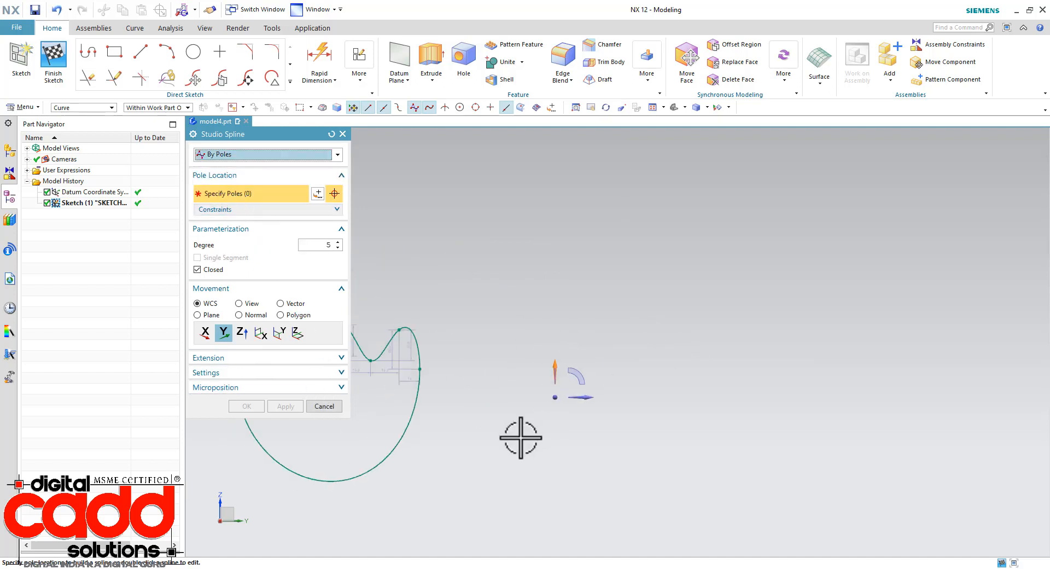
pyautogui.click(676, 237)
pyautogui.click(765, 302)
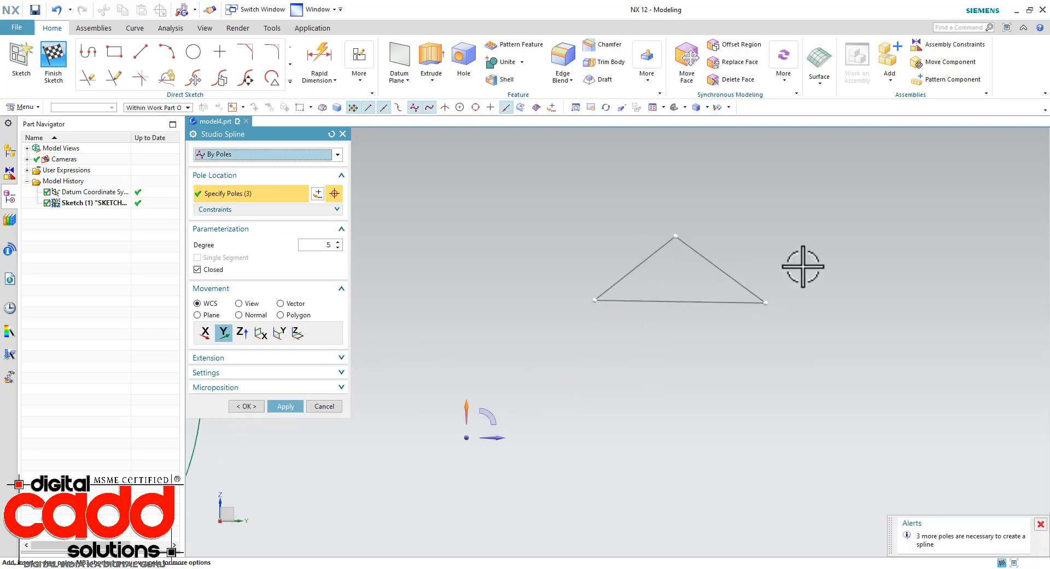
pyautogui.click(836, 232)
pyautogui.click(894, 325)
pyautogui.click(949, 226)
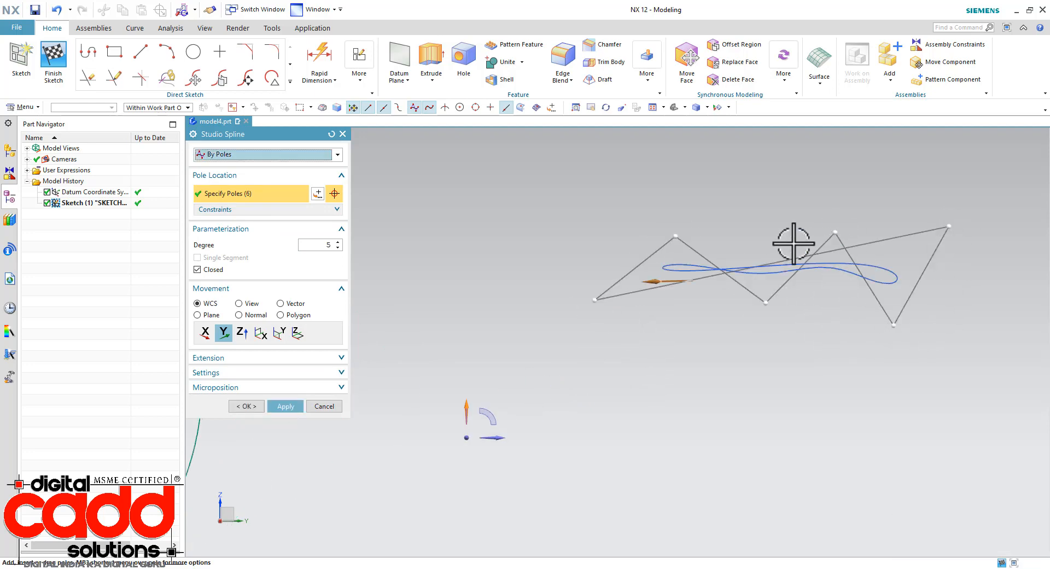
# - Reopen the closed By Poles spline and add eight more poles curving around and back beneath the zigzag, 14 poles in all
pyautogui.click(198, 269)
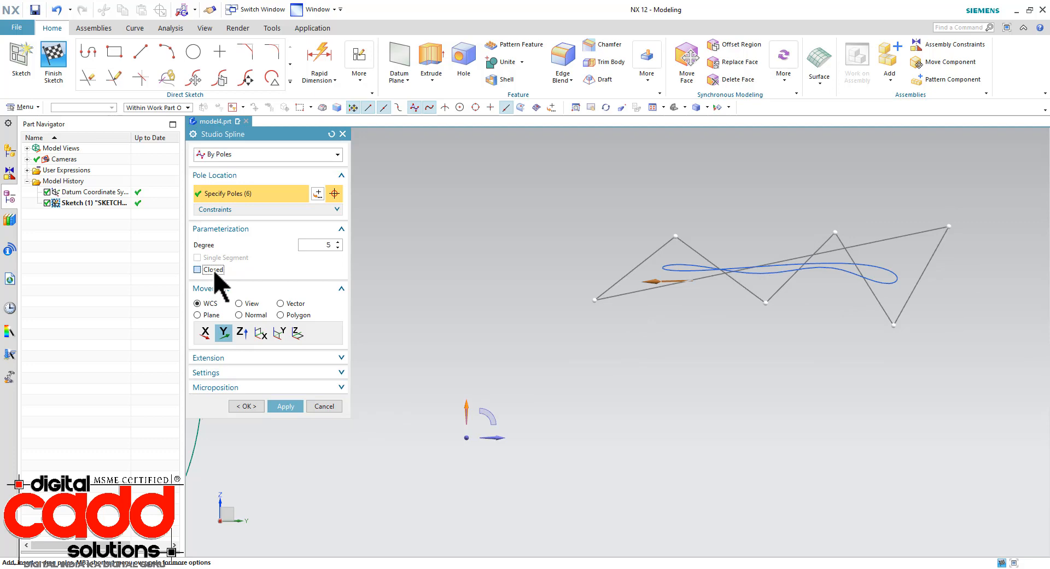
pyautogui.scroll(-3, 638, 370)
pyautogui.scroll(2, 800, 340)
pyautogui.click(867, 244)
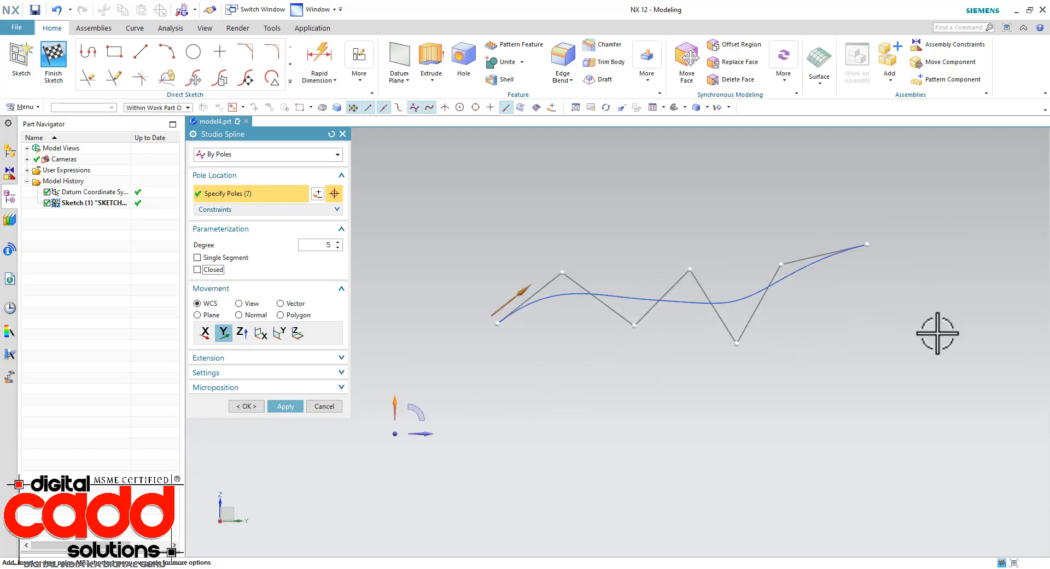
pyautogui.click(954, 368)
pyautogui.click(847, 402)
pyautogui.click(822, 484)
pyautogui.click(708, 515)
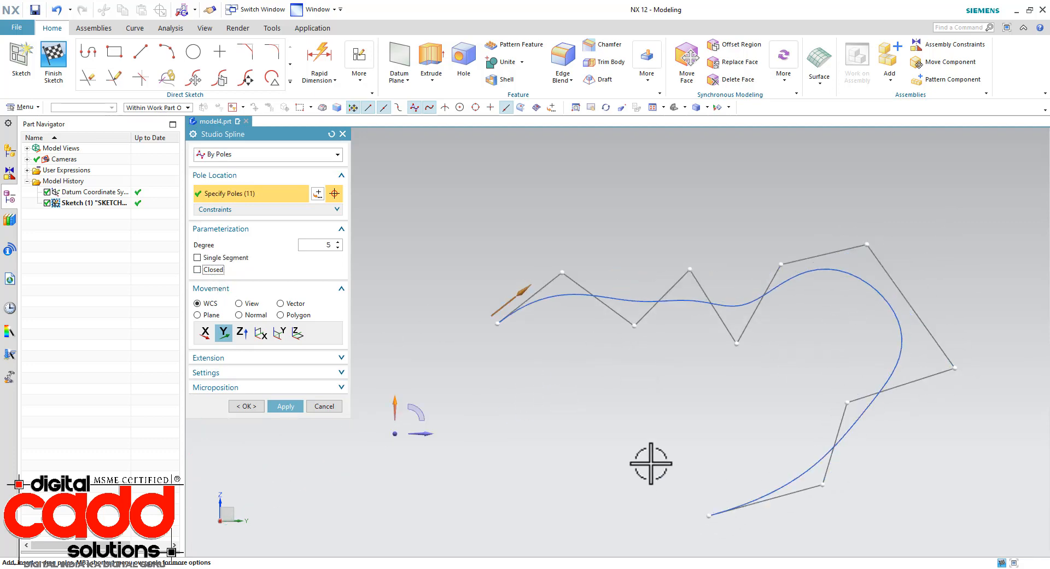
pyautogui.click(651, 464)
pyautogui.click(564, 500)
pyautogui.click(544, 455)
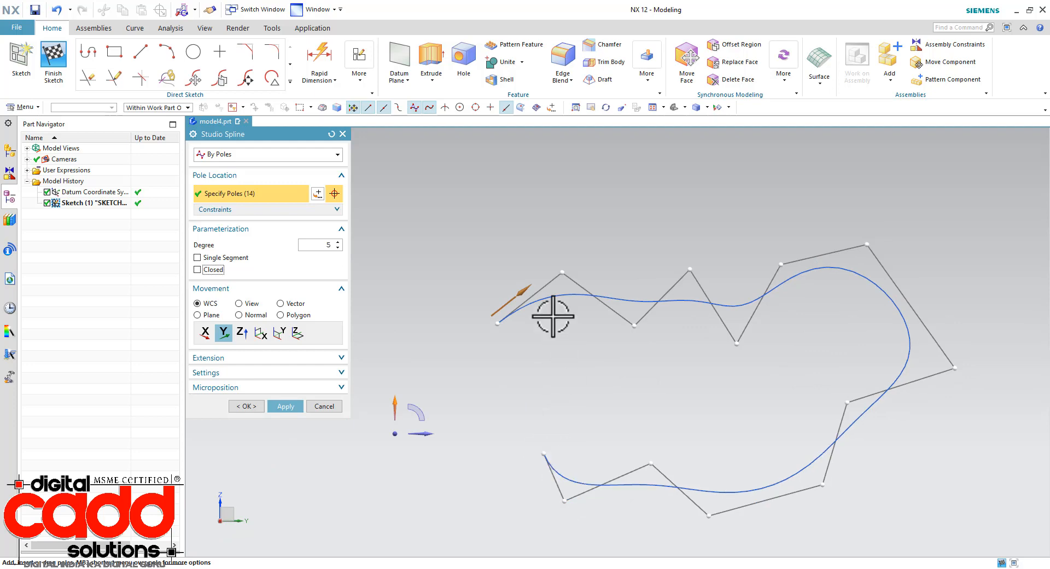
# - Raise the spline's second pole and lower its third pole along the WCS Y-axis
pyautogui.moveTo(563, 273); pyautogui.dragTo(562, 245)
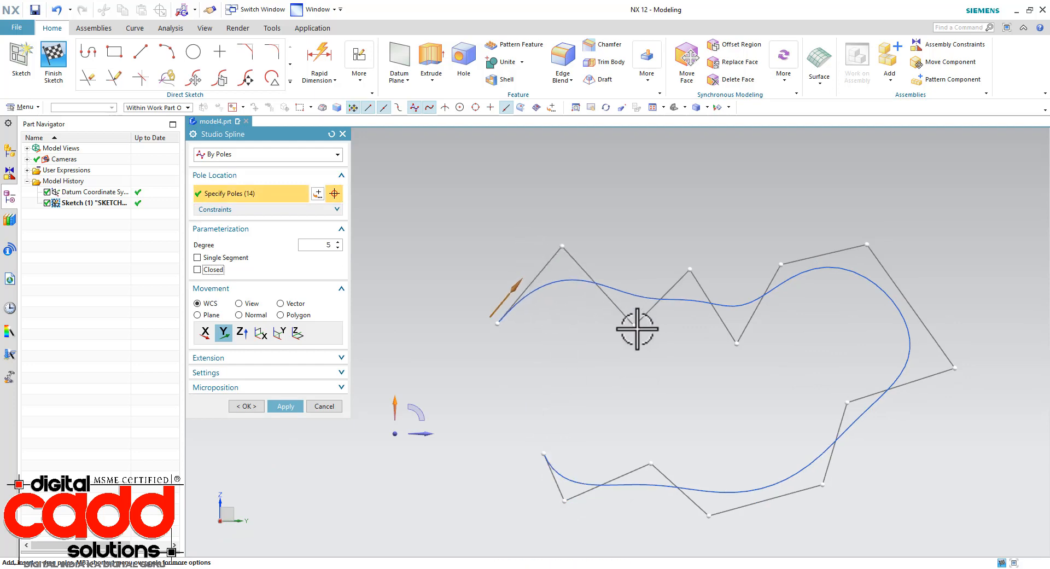
pyautogui.moveTo(634, 325); pyautogui.dragTo(651, 338)
# - Set pole movement to View, raise the fourth pole, and reposition the sixth, eighth, ninth and tenth poles around the spline's outer bend
pyautogui.click(239, 304)
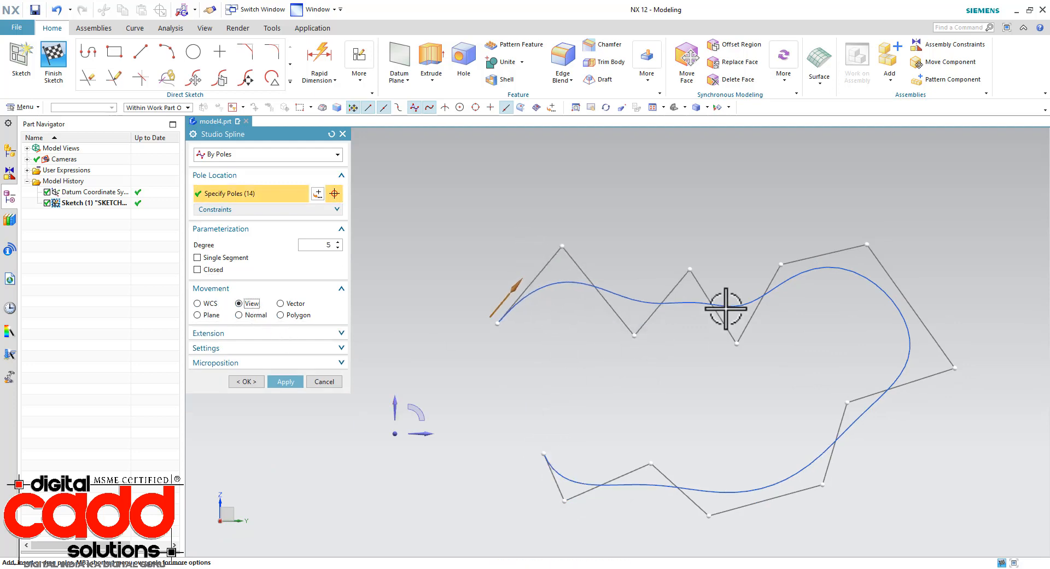
pyautogui.moveTo(689, 268); pyautogui.dragTo(692, 181)
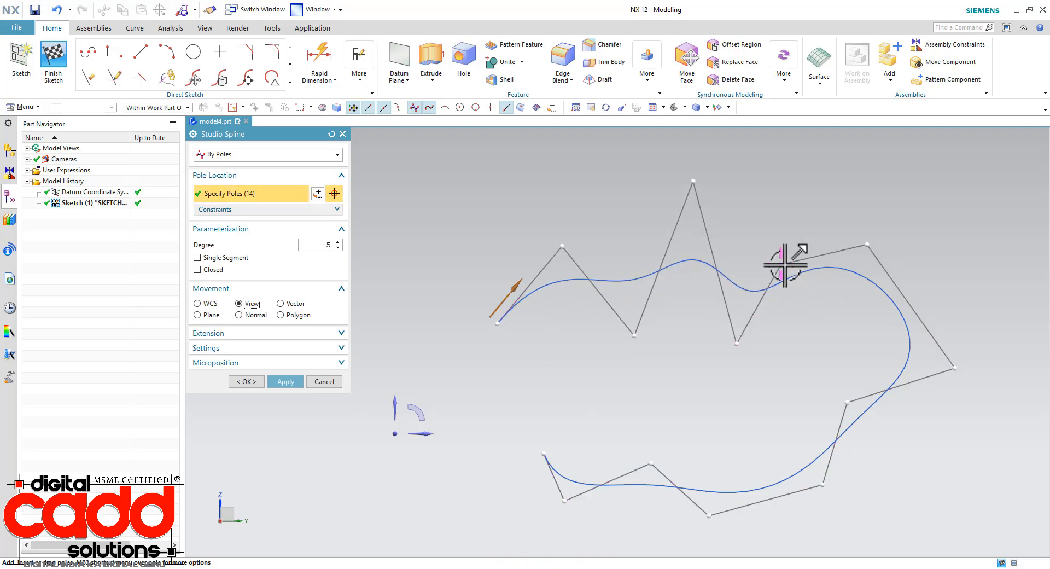
pyautogui.moveTo(781, 263); pyautogui.dragTo(823, 231)
pyautogui.moveTo(953, 367)
pyautogui.mouseDown()
pyautogui.moveTo(889, 377)
pyautogui.moveTo(968, 377)
pyautogui.mouseUp()
pyautogui.moveTo(849, 404); pyautogui.dragTo(804, 306)
pyautogui.moveTo(820, 482)
pyautogui.mouseDown()
pyautogui.moveTo(837, 485)
pyautogui.moveTo(805, 467)
pyautogui.mouseUp()
# - Raise the twelfth pole, move the end pole outward to the left, and shift the thirteenth pole down and right
pyautogui.moveTo(649, 463); pyautogui.dragTo(650, 369)
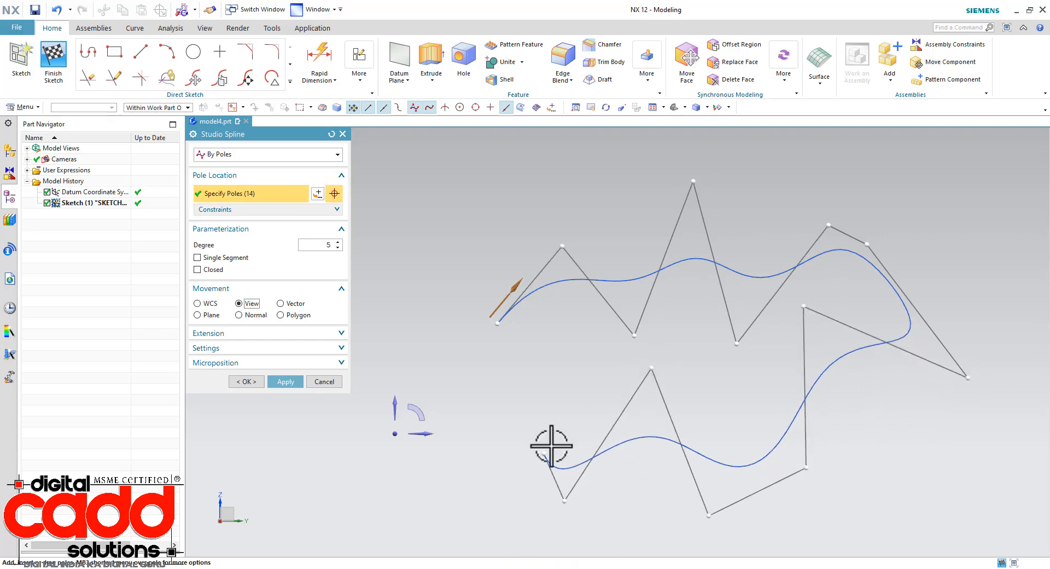
pyautogui.moveTo(540, 454); pyautogui.dragTo(494, 449)
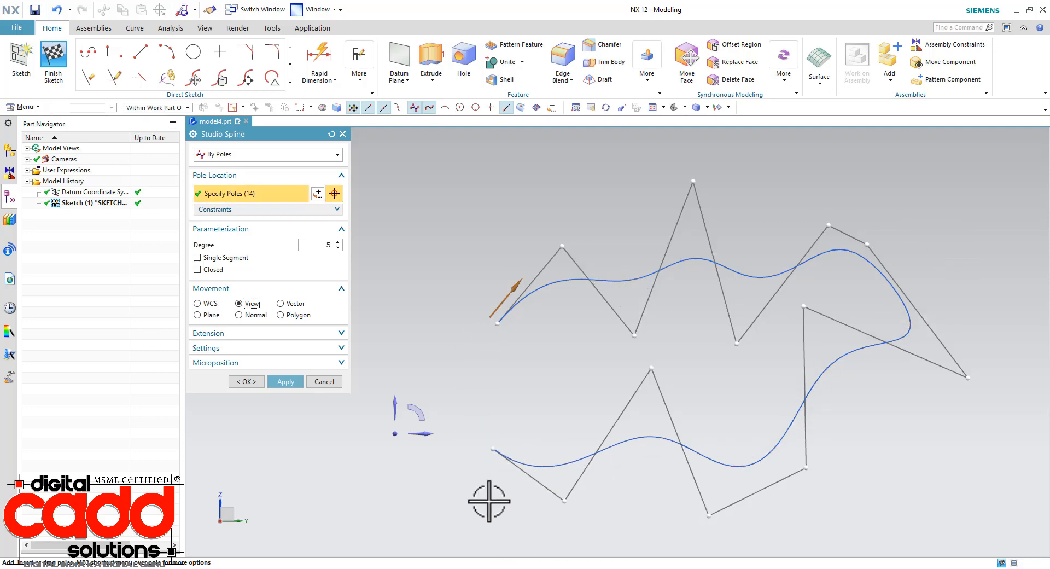
pyautogui.moveTo(565, 500); pyautogui.dragTo(594, 516)
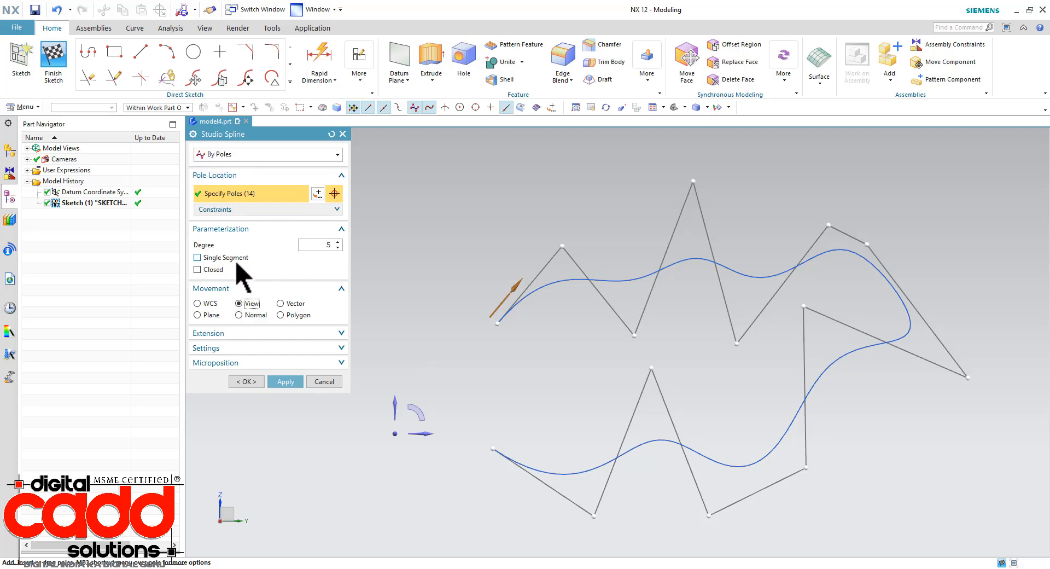
# - Try the Single Segment and Closed options on the 14-pole spline, leaving it open with degree 13
pyautogui.click(198, 258)
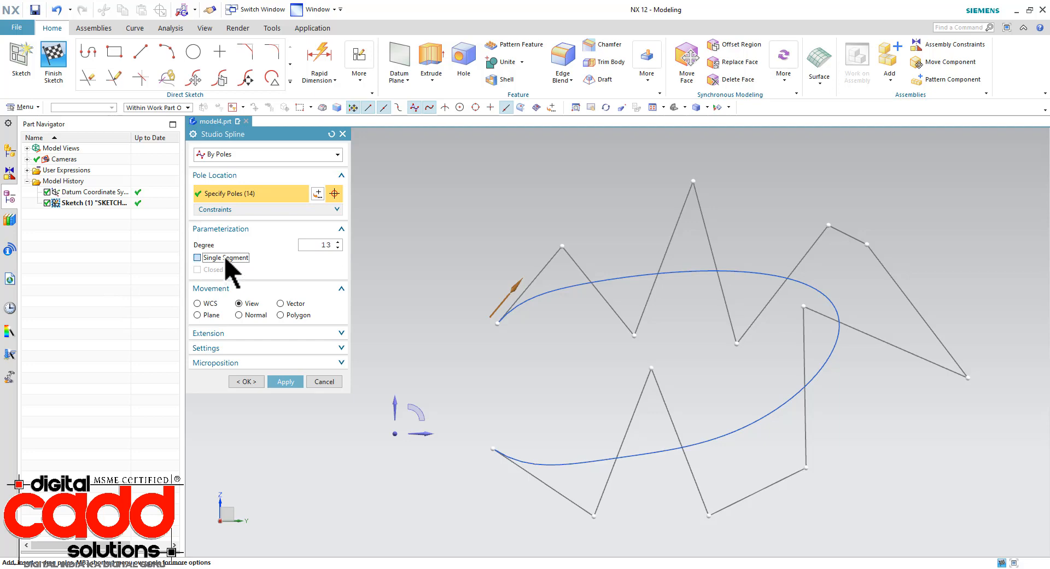
pyautogui.click(198, 270)
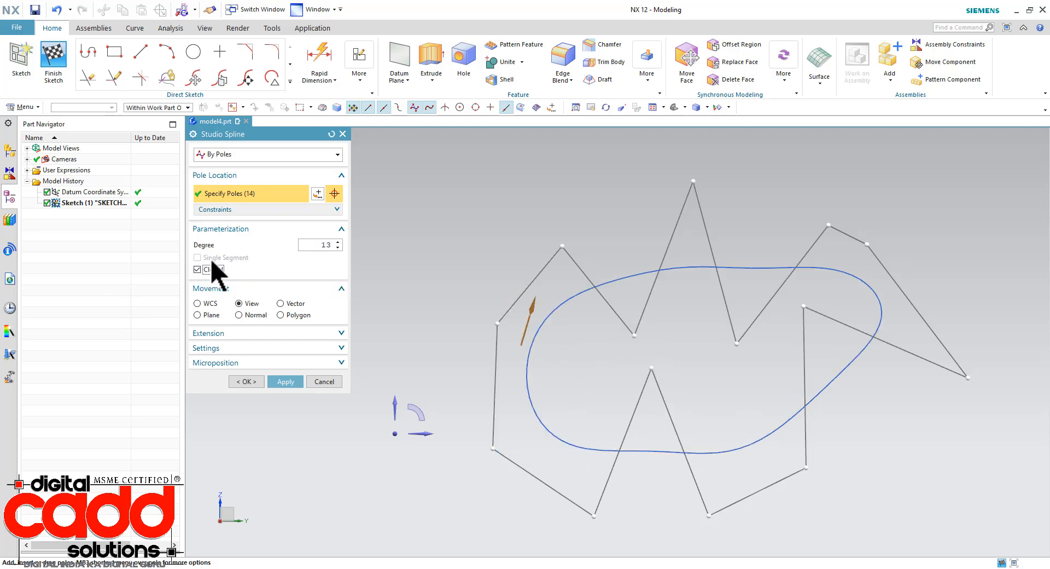
pyautogui.click(210, 270)
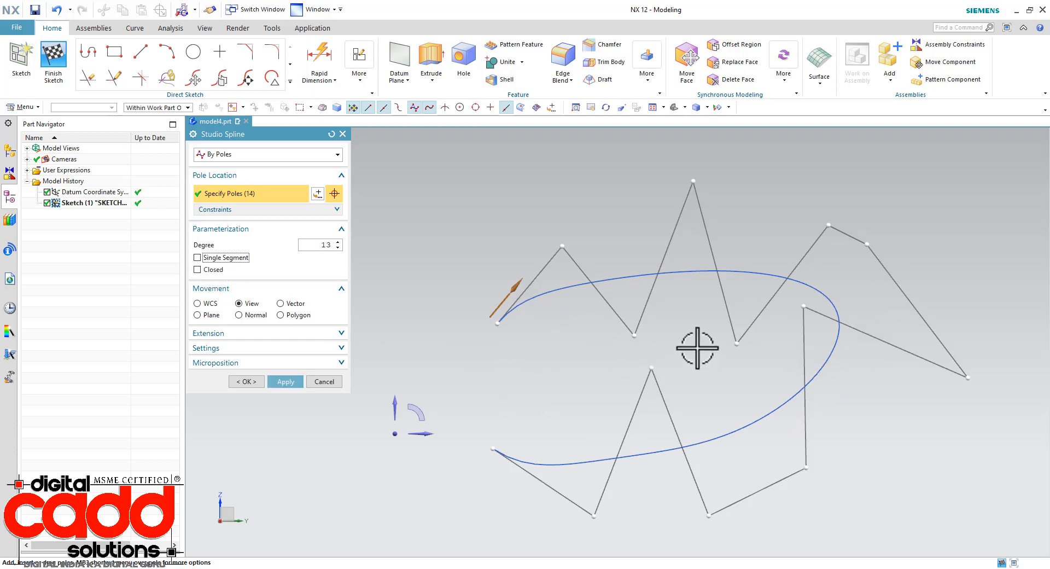
# - Reshape the degree 13 spline by raising the third pole, moving the second left, lowering the fourth, and moving the ninth to the lower right
pyautogui.moveTo(632, 337); pyautogui.dragTo(623, 178)
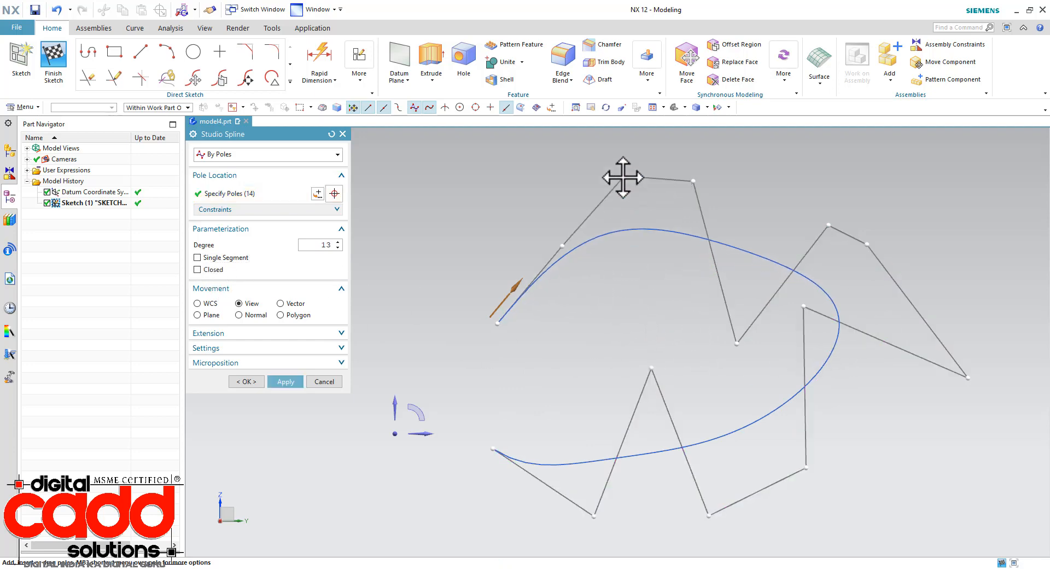
pyautogui.moveTo(563, 248); pyautogui.dragTo(462, 237)
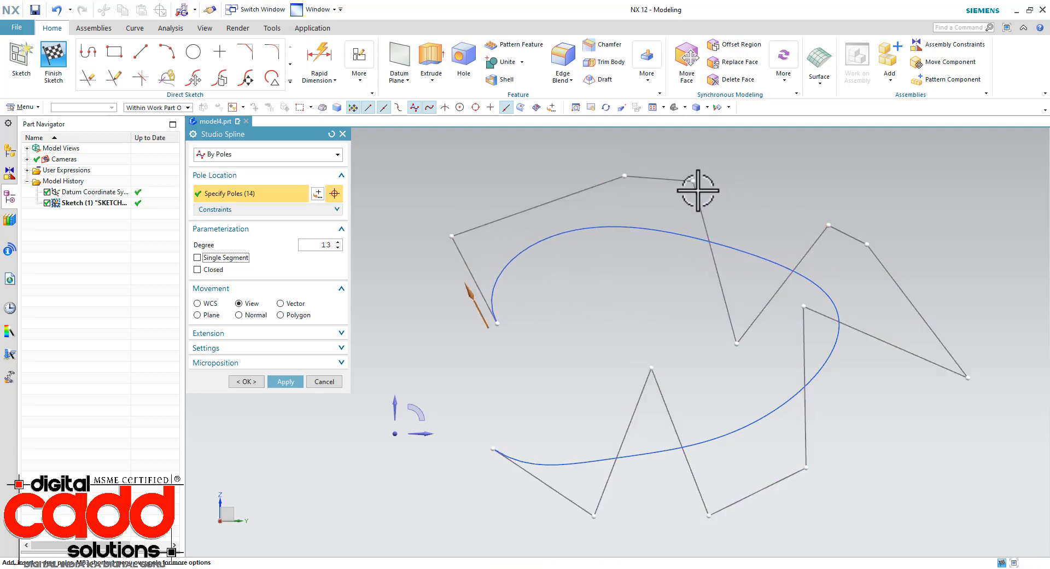
pyautogui.moveTo(685, 191); pyautogui.dragTo(654, 298)
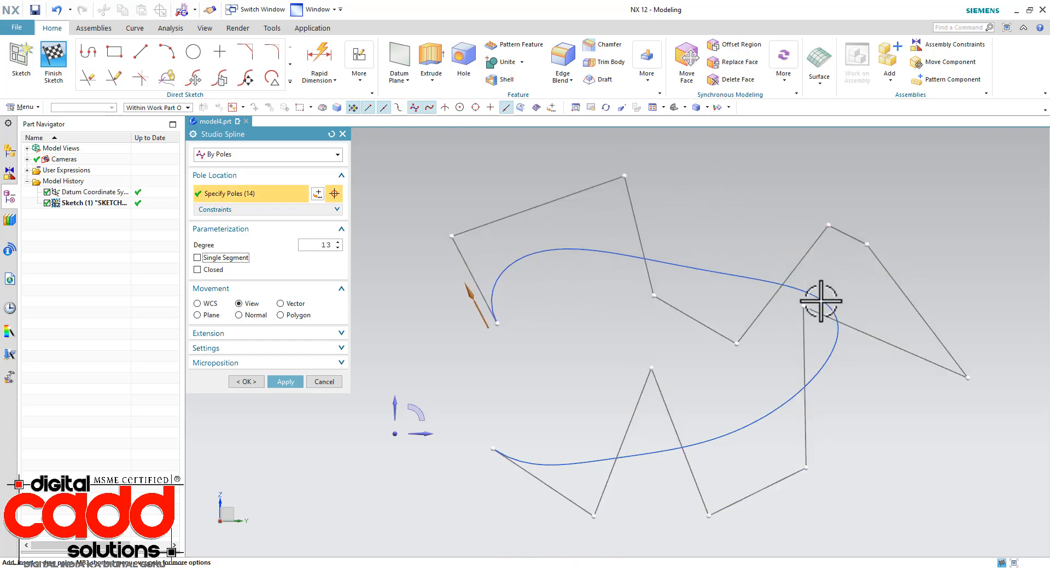
pyautogui.moveTo(805, 307); pyautogui.dragTo(919, 461)
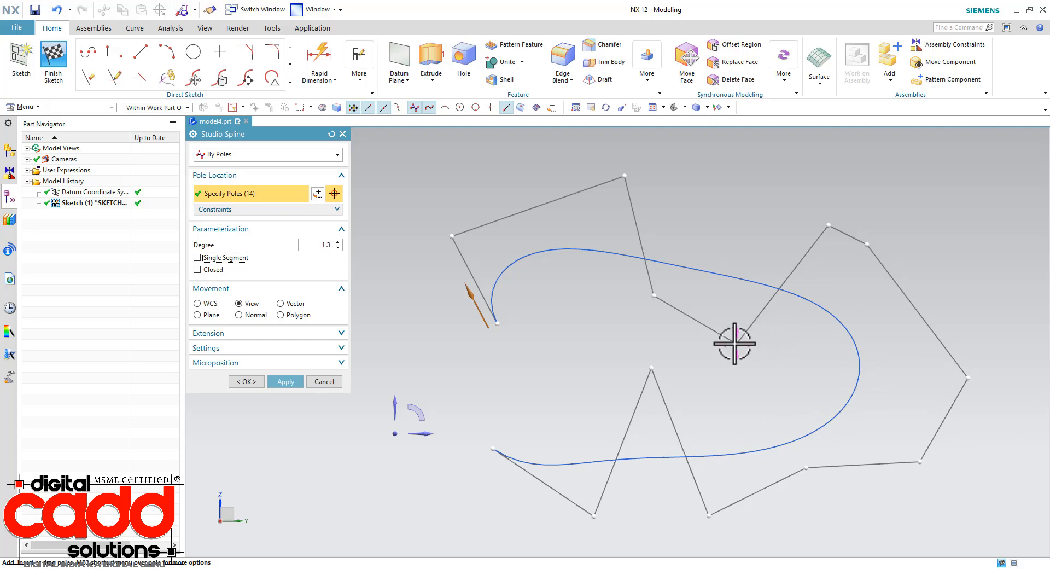
# - Raise the fifth and thirteenth poles and move the fourth and tenth poles close together inside the spline's outer bend
pyautogui.moveTo(736, 343); pyautogui.dragTo(768, 253)
pyautogui.moveTo(778, 219); pyautogui.dragTo(787, 200)
pyautogui.moveTo(656, 296); pyautogui.dragTo(768, 359)
pyautogui.moveTo(595, 516); pyautogui.dragTo(572, 300)
pyautogui.moveTo(805, 467); pyautogui.dragTo(761, 349)
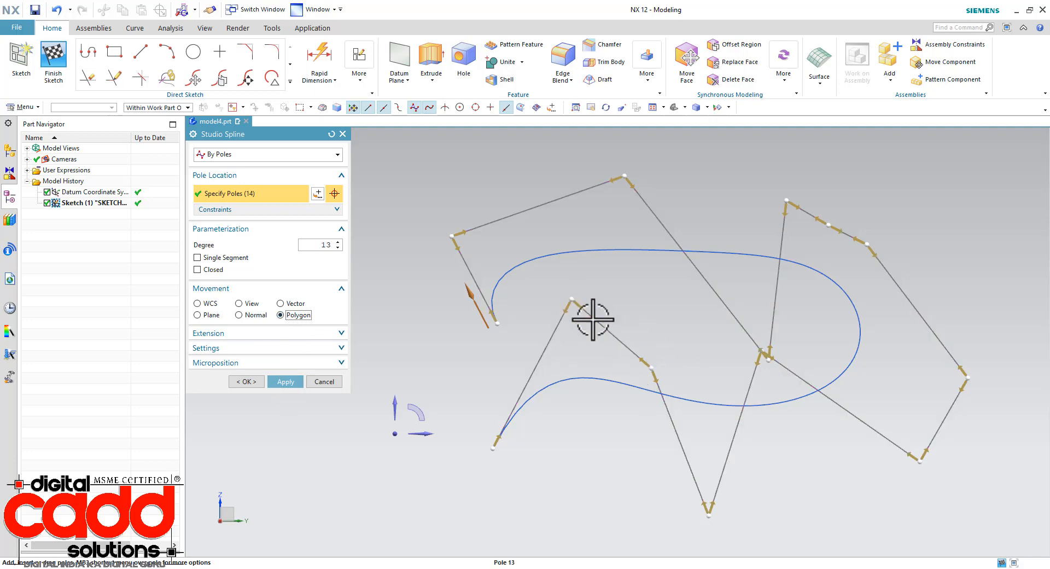
# - Slide the eleventh pole along its polygon legs with Polygon movement, and lower the thirteenth pole with Normal movement
pyautogui.moveTo(711, 513); pyautogui.dragTo(662, 389)
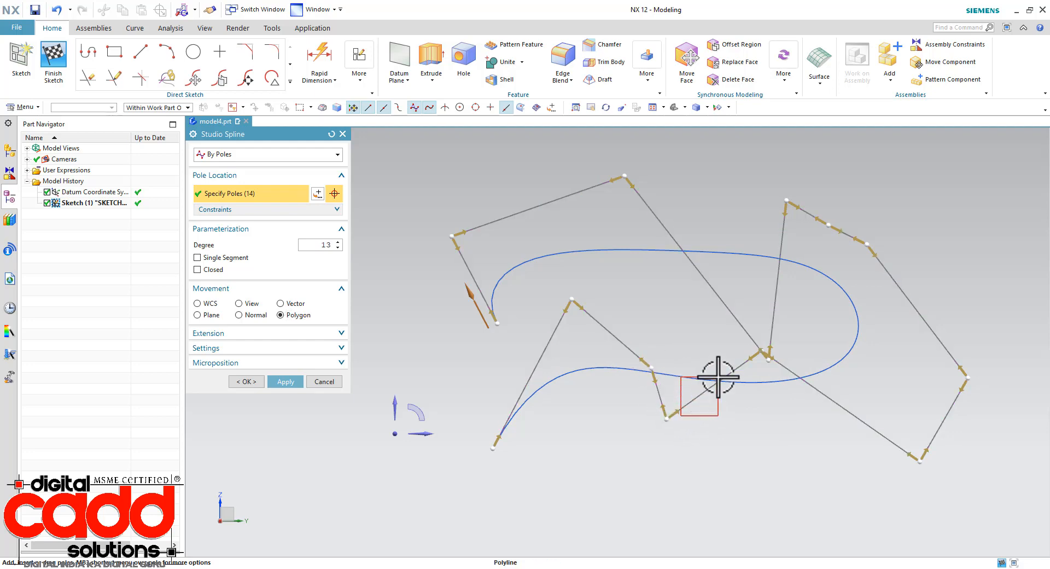
pyautogui.moveTo(676, 413); pyautogui.dragTo(610, 494)
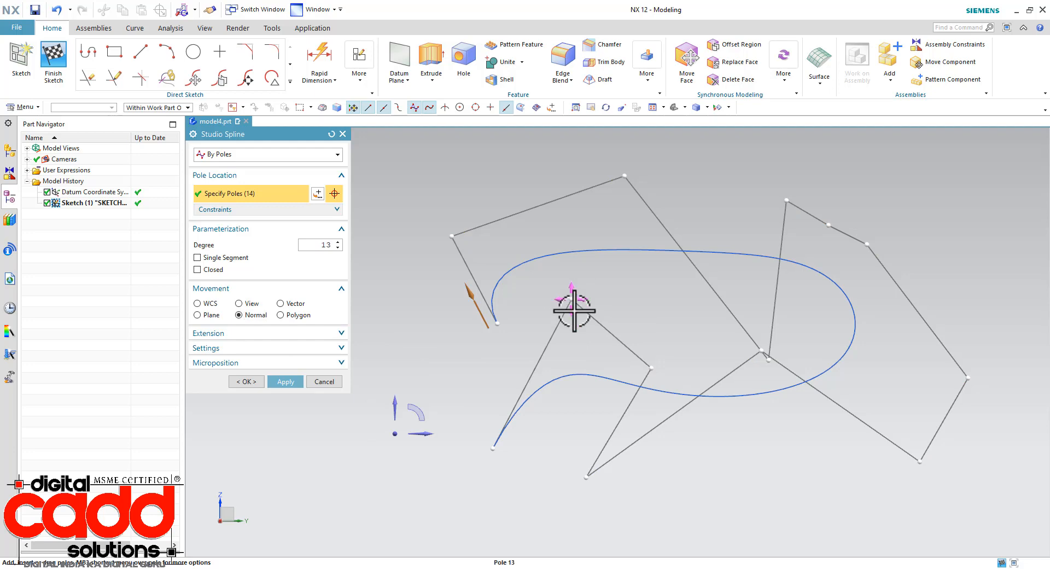
pyautogui.moveTo(574, 311); pyautogui.dragTo(578, 346)
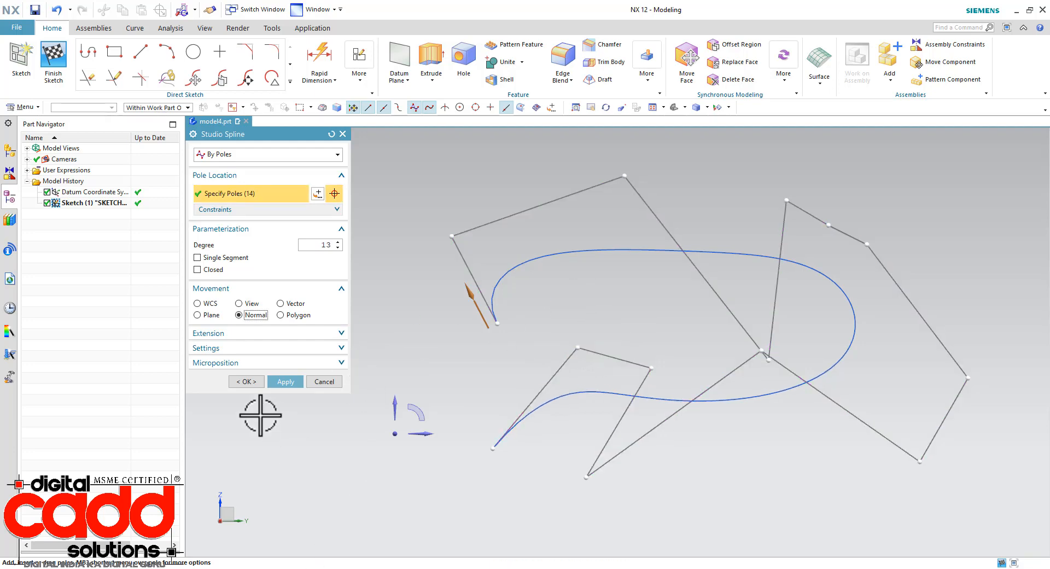
# - Turn on Symmetric extension with Start and End set to None, and accept the By Poles spline
pyautogui.click(246, 333)
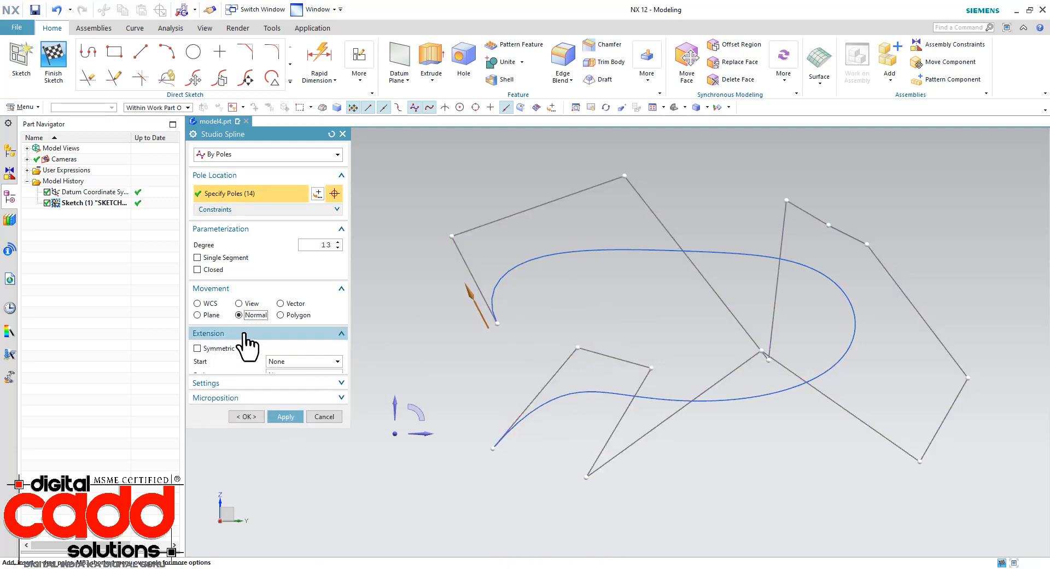
pyautogui.click(198, 348)
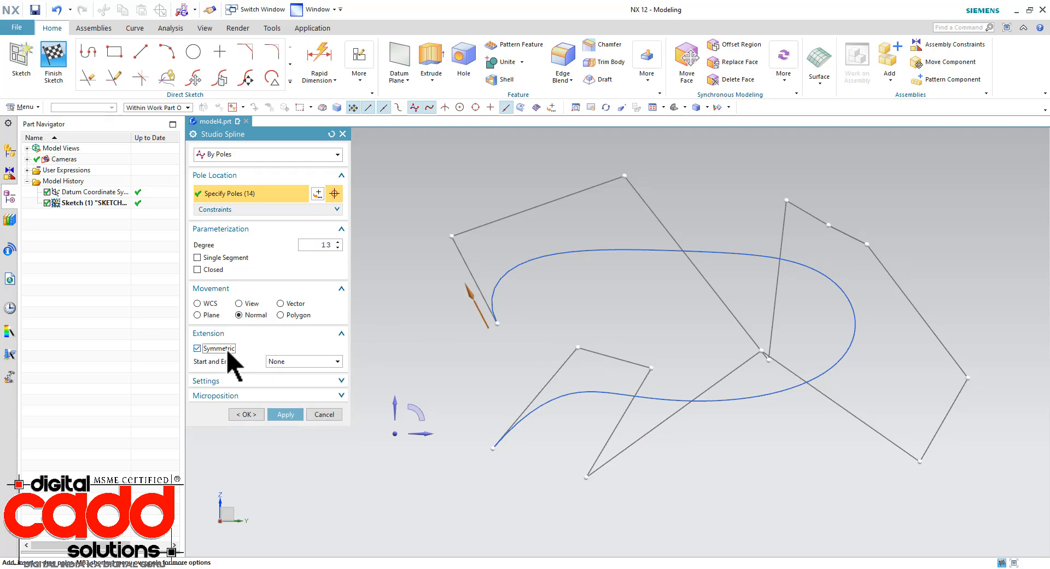
pyautogui.click(257, 416)
# - Start a Through Points Studio Spline in the empty area right of the finished spline and place ten points along a winding loop
pyautogui.scroll(-4, 322, 411)
pyautogui.scroll(3, 782, 389)
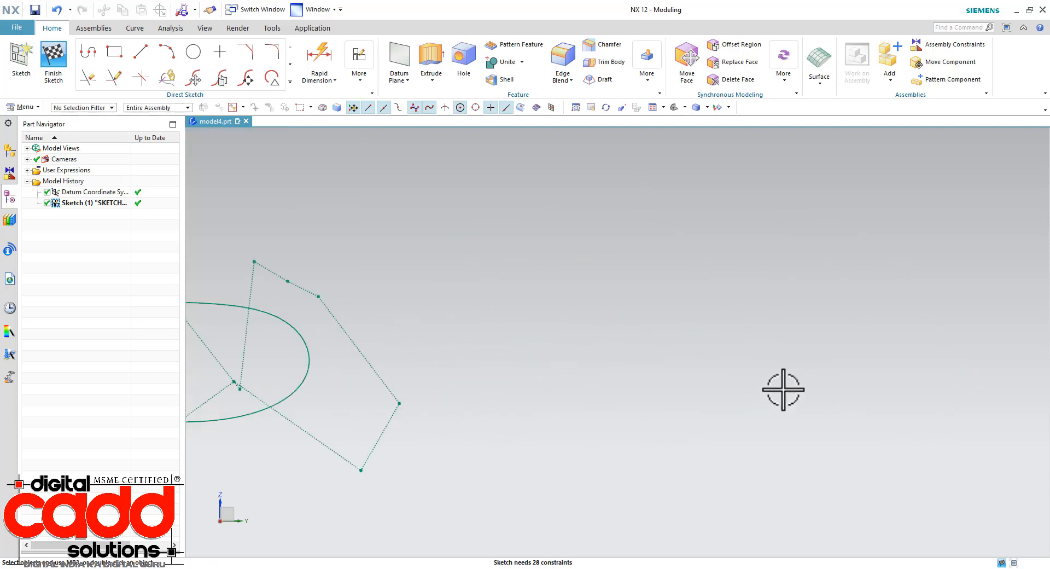
pyautogui.click(290, 81)
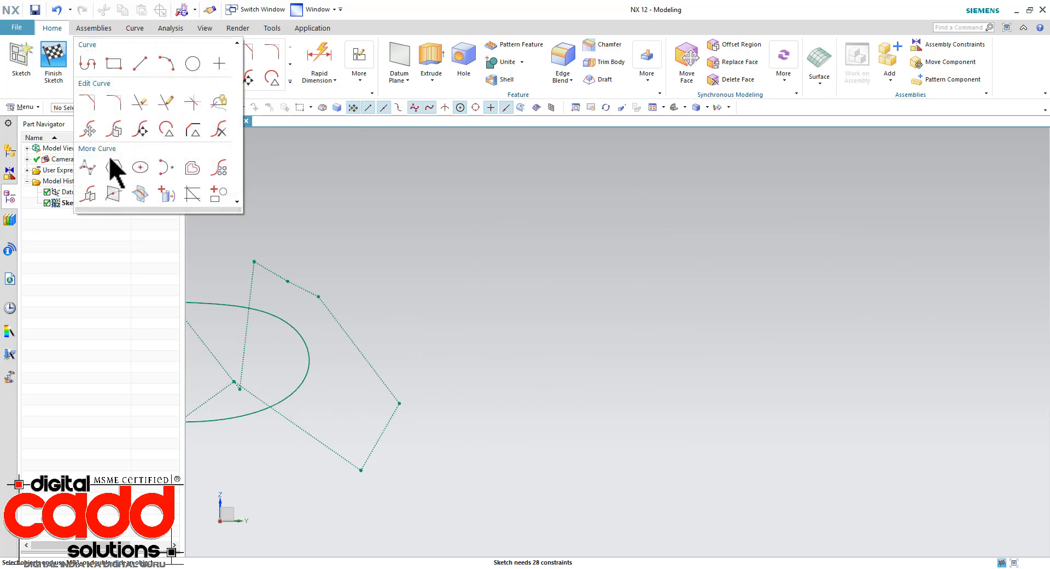
pyautogui.click(93, 170)
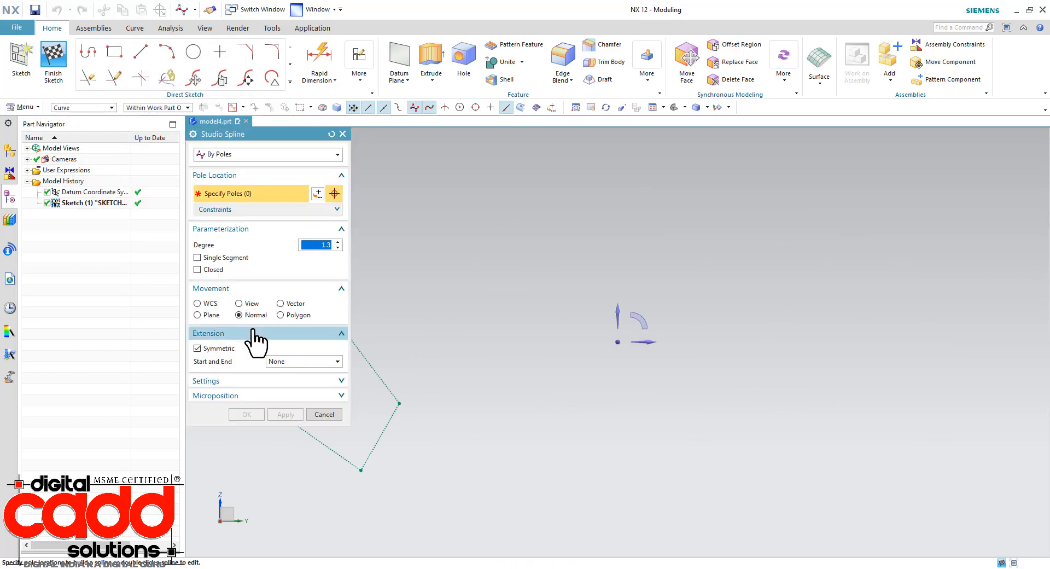
pyautogui.click(285, 156)
pyautogui.click(246, 166)
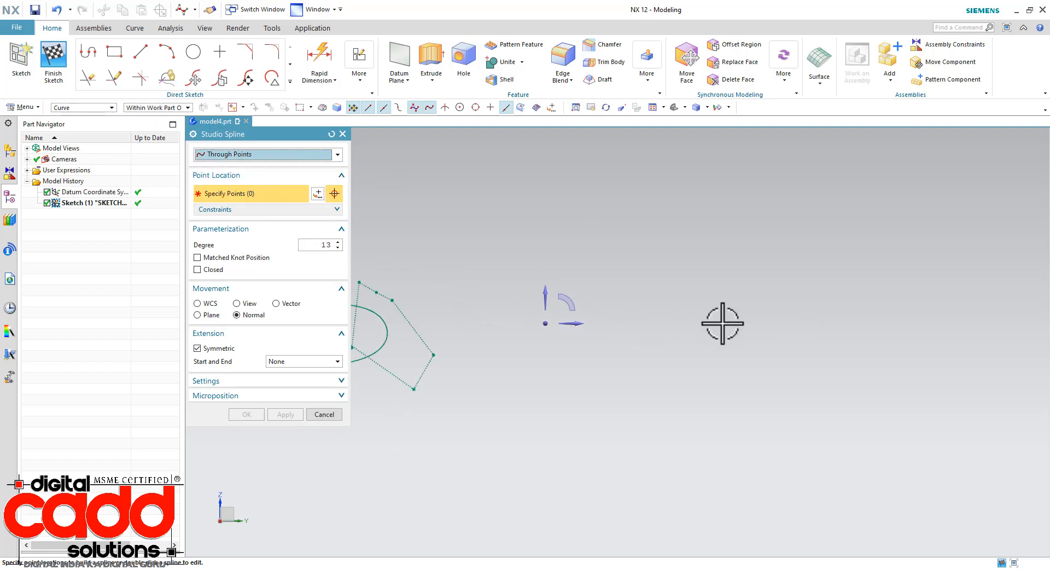
pyautogui.click(593, 281)
pyautogui.click(658, 238)
pyautogui.click(721, 291)
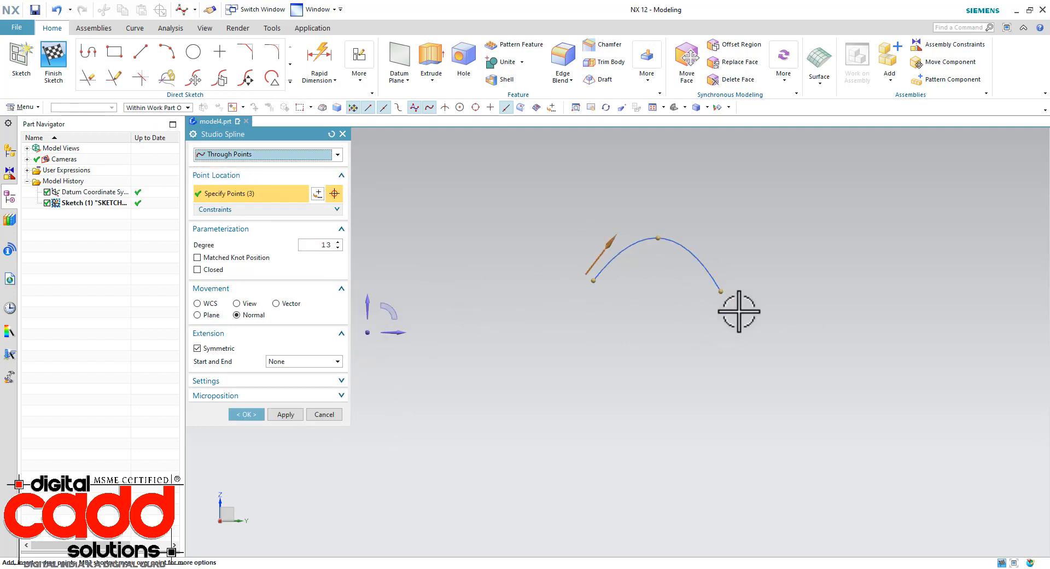
pyautogui.click(805, 264)
pyautogui.click(888, 241)
pyautogui.click(906, 312)
pyautogui.click(879, 407)
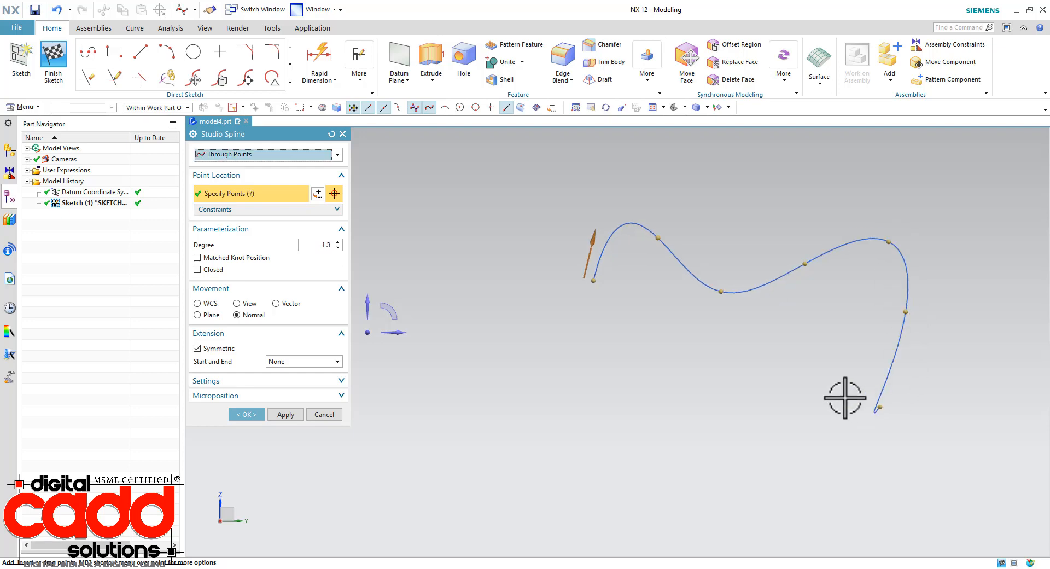
pyautogui.click(804, 379)
pyautogui.click(721, 444)
pyautogui.click(628, 349)
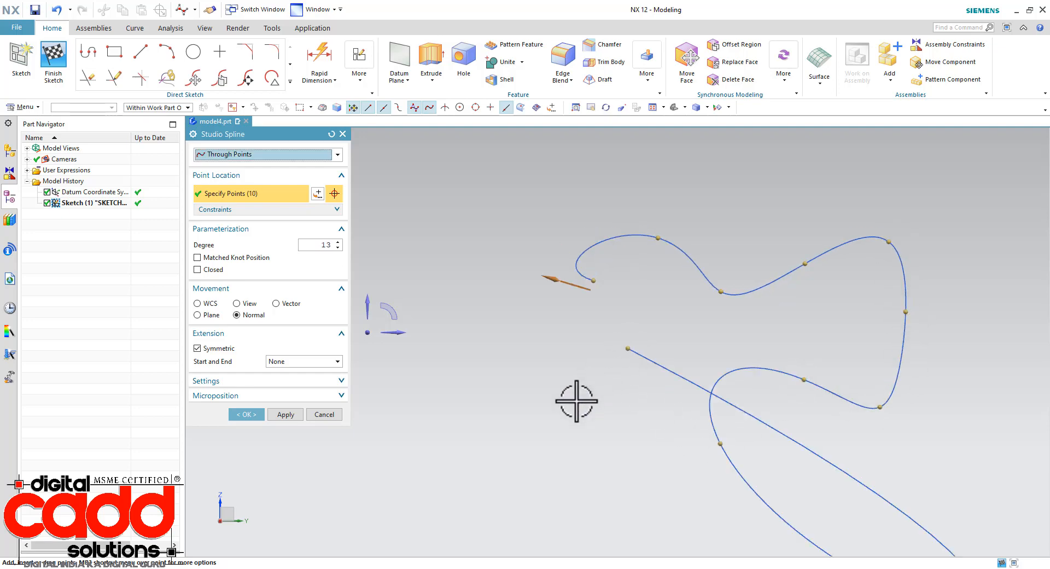
# - Insert an eleventh point on the curve between the spline's last two points and inspect the full extent of the curve
pyautogui.scroll(-3, 586, 347)
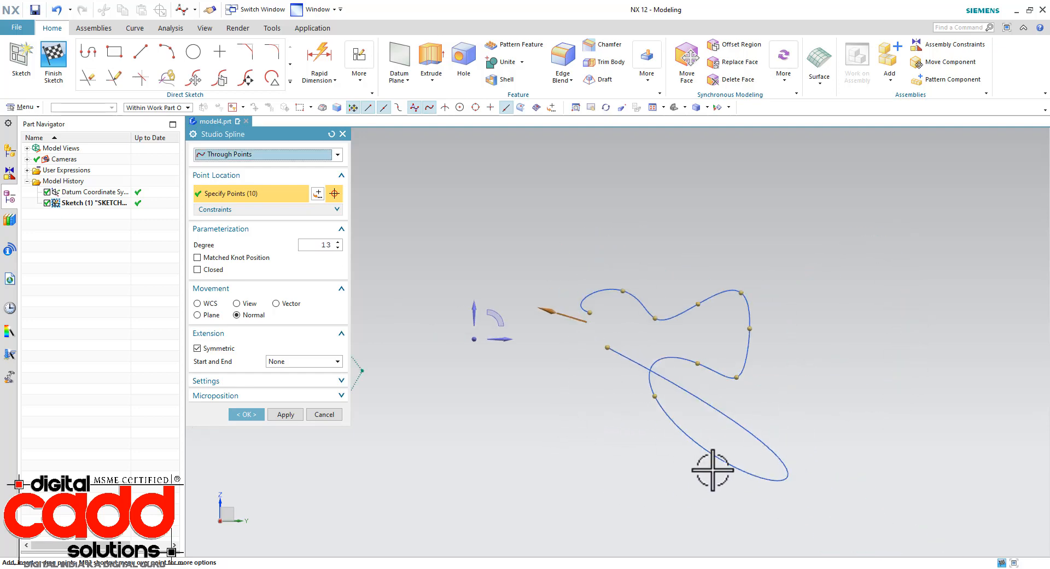
pyautogui.click(764, 443)
pyautogui.scroll(-5, 633, 382)
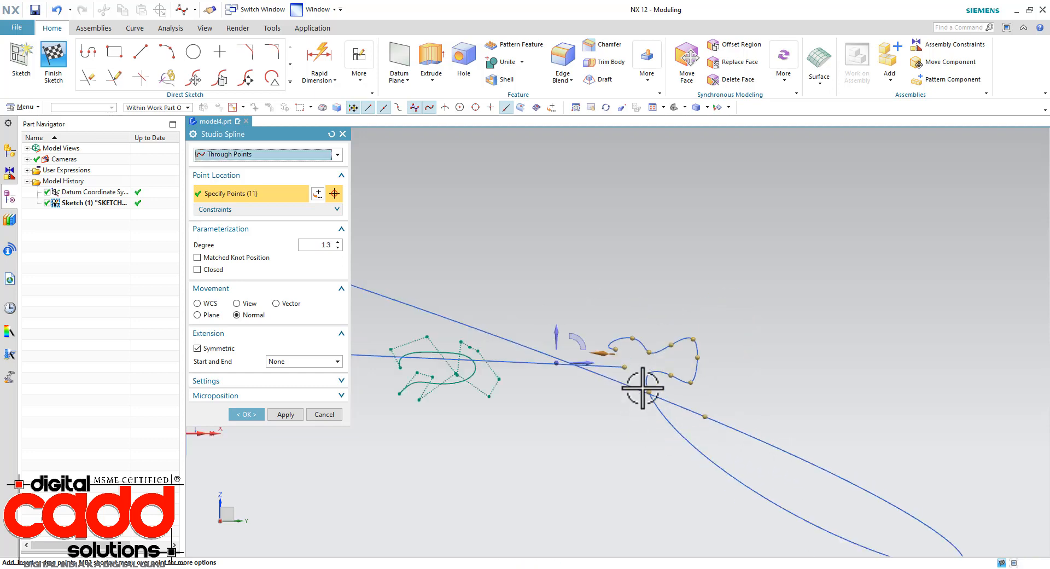
pyautogui.scroll(-12, 691, 382)
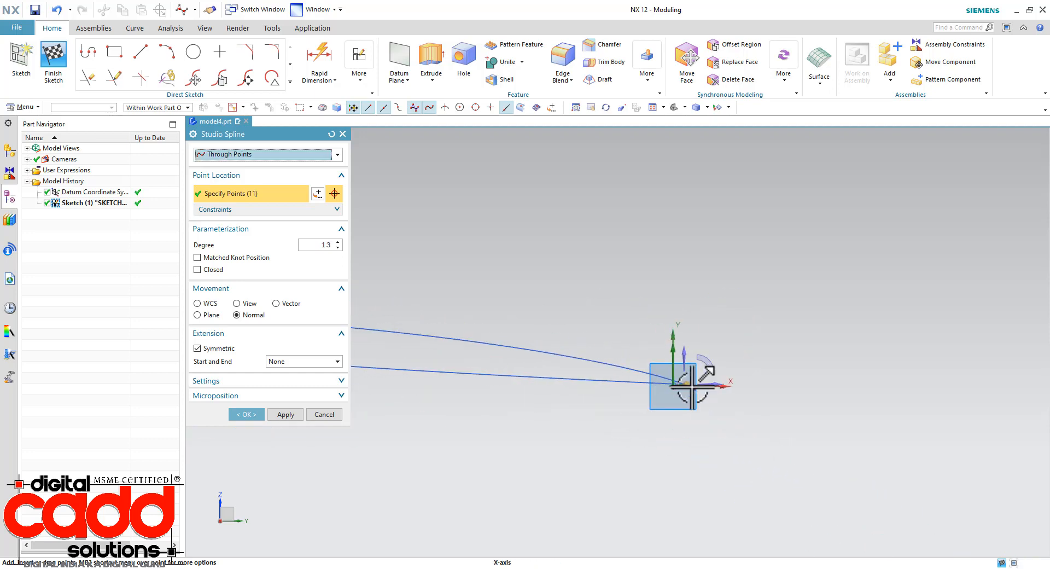
pyautogui.moveTo(700, 397); pyautogui.dragTo(350, 358)
# - Toggle the spline's Symmetric extension option off and back on
pyautogui.click(219, 349)
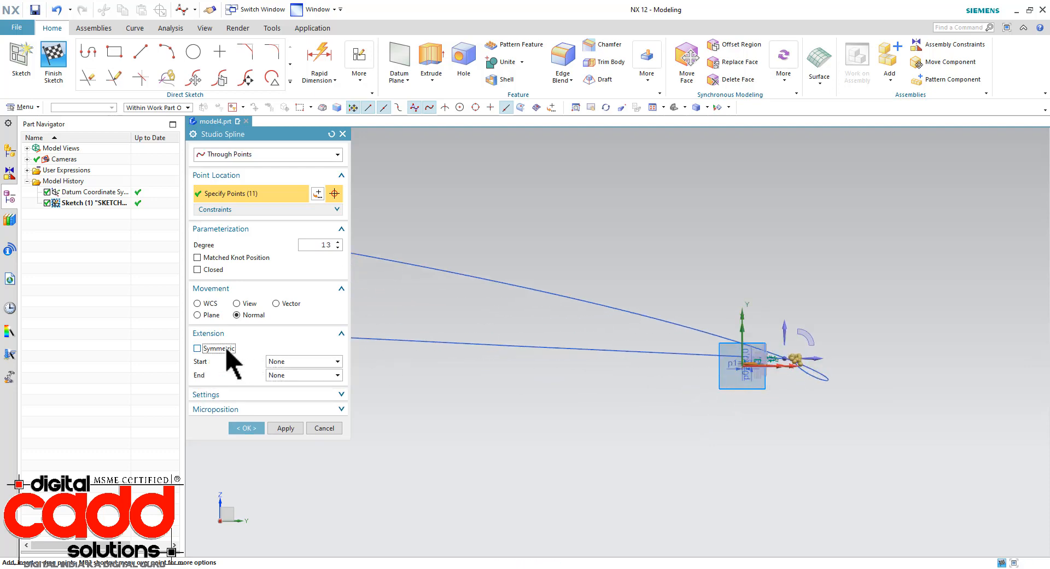
pyautogui.click(227, 349)
pyautogui.click(227, 348)
pyautogui.click(227, 348)
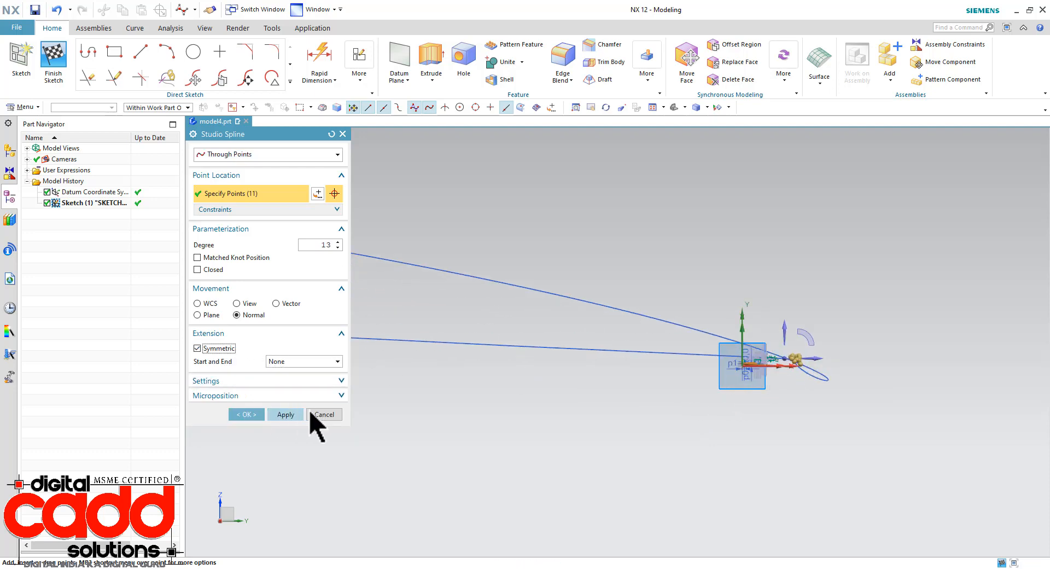
# - Cancel the Studio Spline in progress and delete the remaining splines and all dimensions from the sketch
pyautogui.click(315, 414)
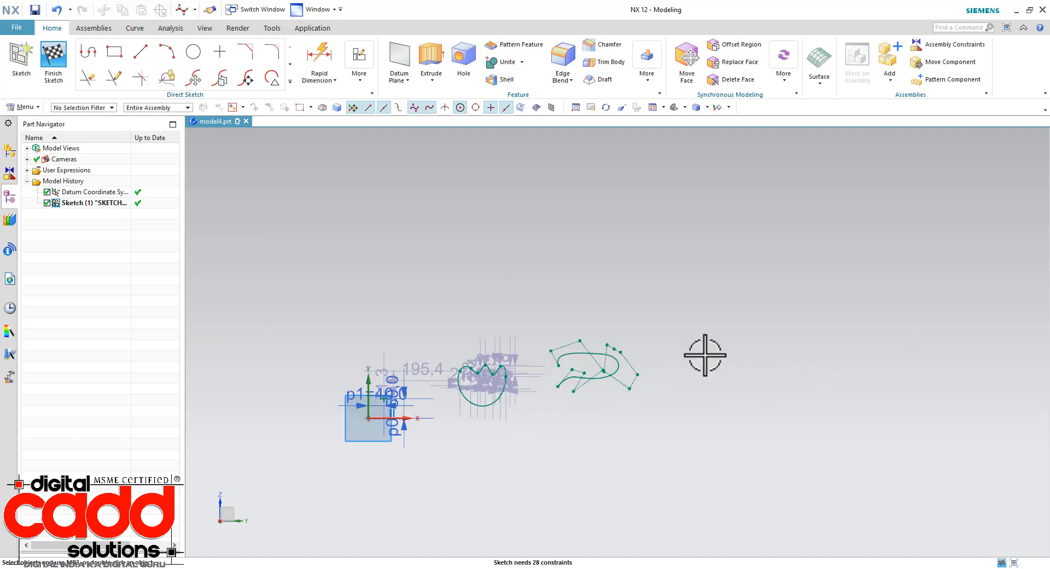
pyautogui.scroll(-3, 683, 369)
pyautogui.moveTo(677, 280)
pyautogui.mouseDown()
pyautogui.moveTo(538, 407)
pyautogui.moveTo(511, 405)
pyautogui.mouseUp()
pyautogui.press('Delete')
pyautogui.scroll(4, 469, 388)
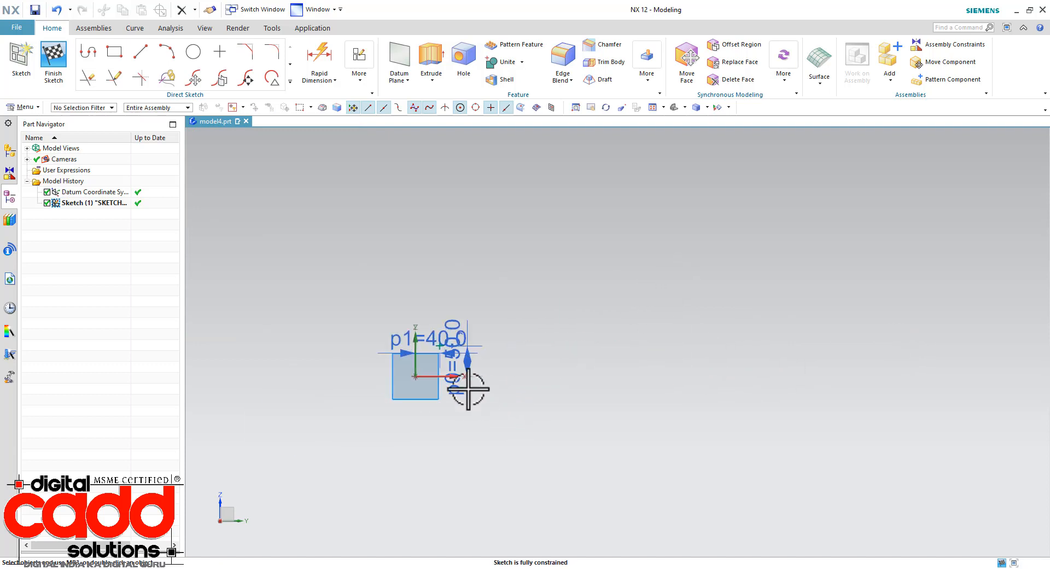
pyautogui.moveTo(511, 257); pyautogui.dragTo(416, 328)
pyautogui.press('Delete')
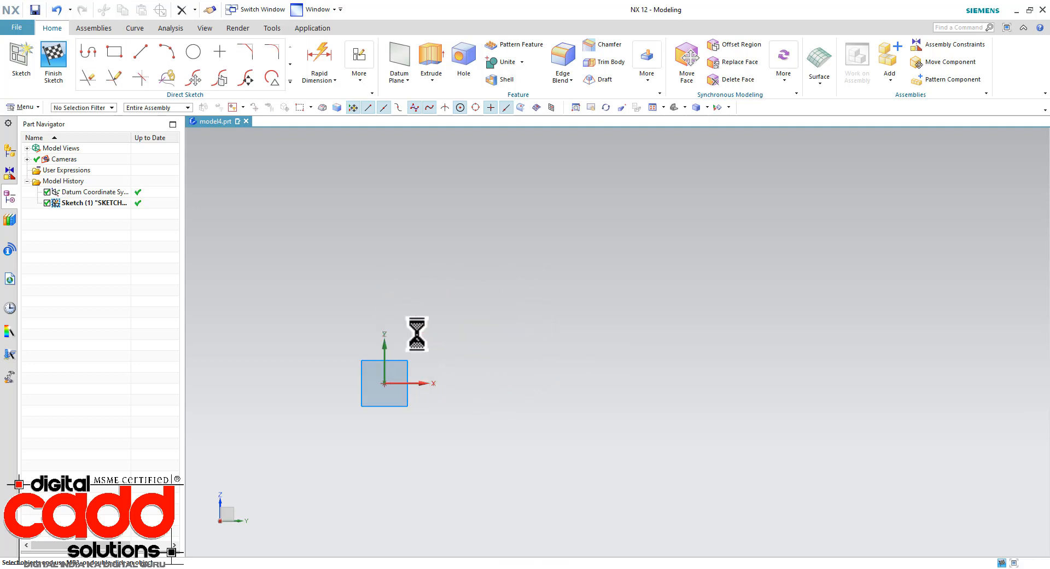
# - Start a Through Points Studio Spline with the symmetric Start and End extension set to By Value
pyautogui.click(290, 81)
pyautogui.click(89, 169)
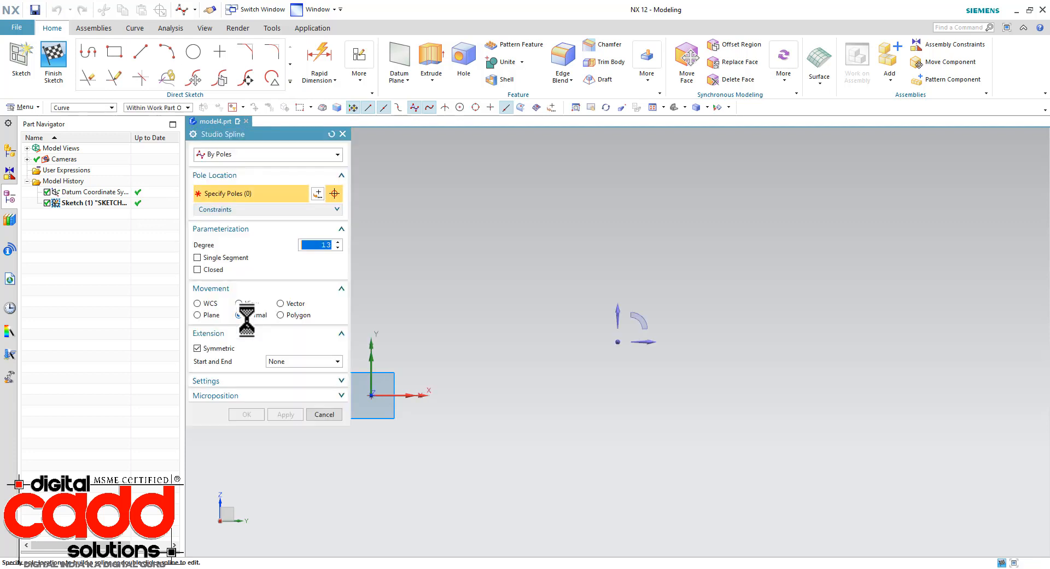
pyautogui.click(285, 364)
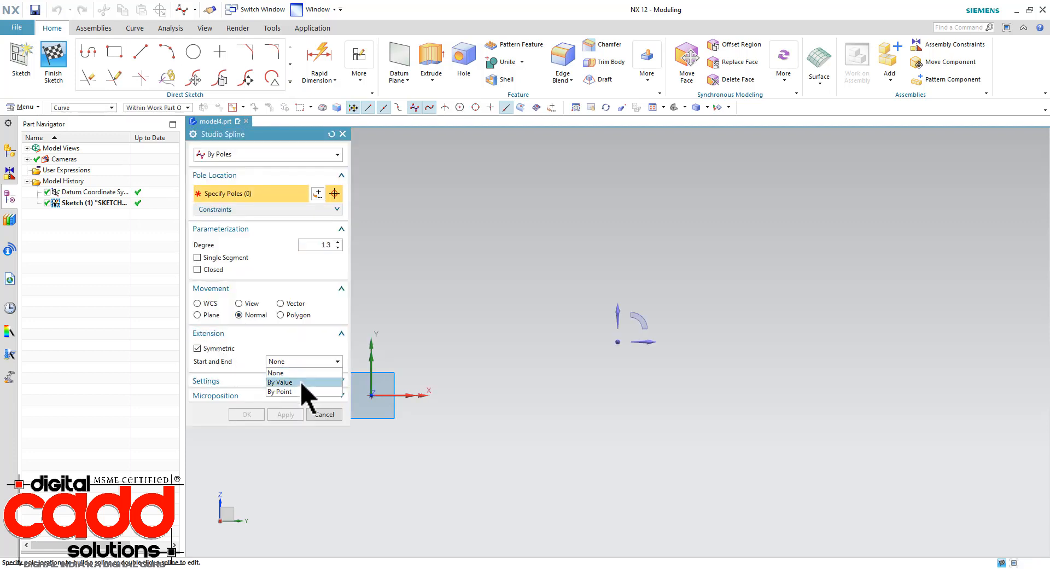
pyautogui.click(290, 381)
pyautogui.keyDown('shift'); pyautogui.moveTo(528, 385); pyautogui.dragTo(633, 386, button='middle'); pyautogui.keyUp('shift')
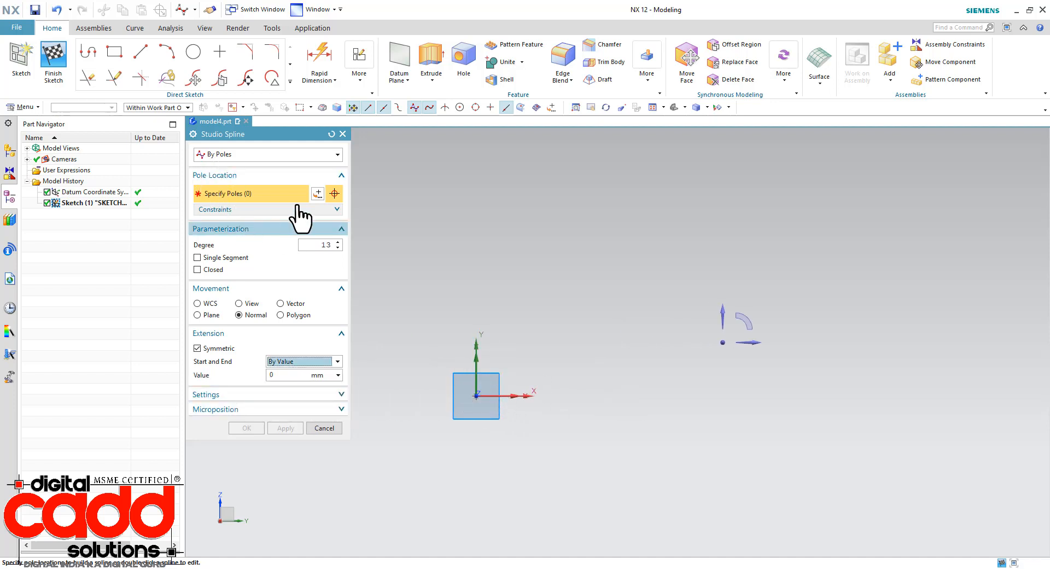
pyautogui.click(232, 155)
pyautogui.click(230, 167)
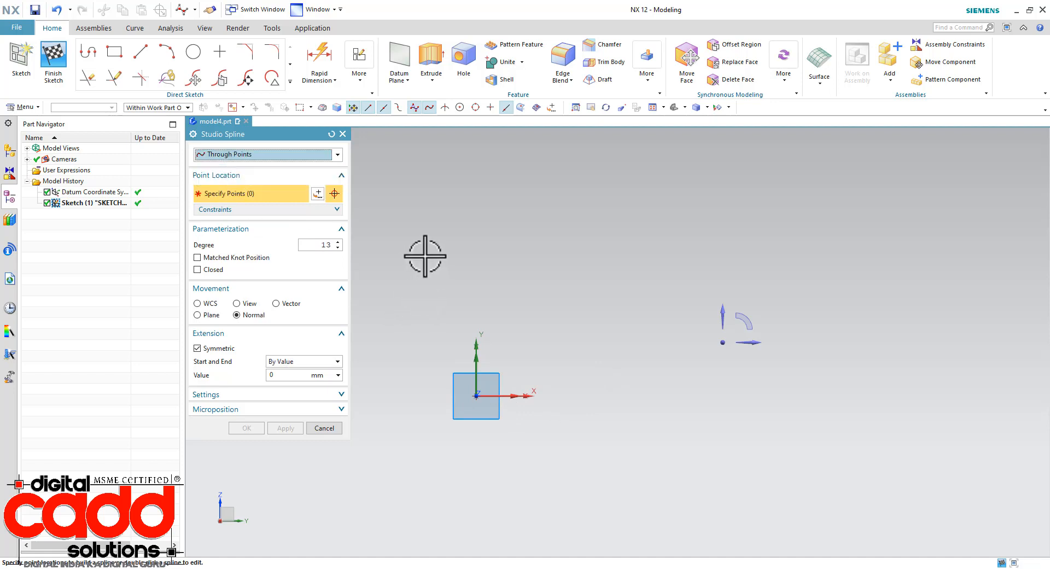
# - Place five spline points in a wave running rightwards above the datum coordinate system
pyautogui.click(480, 265)
pyautogui.click(518, 313)
pyautogui.click(566, 270)
pyautogui.click(648, 294)
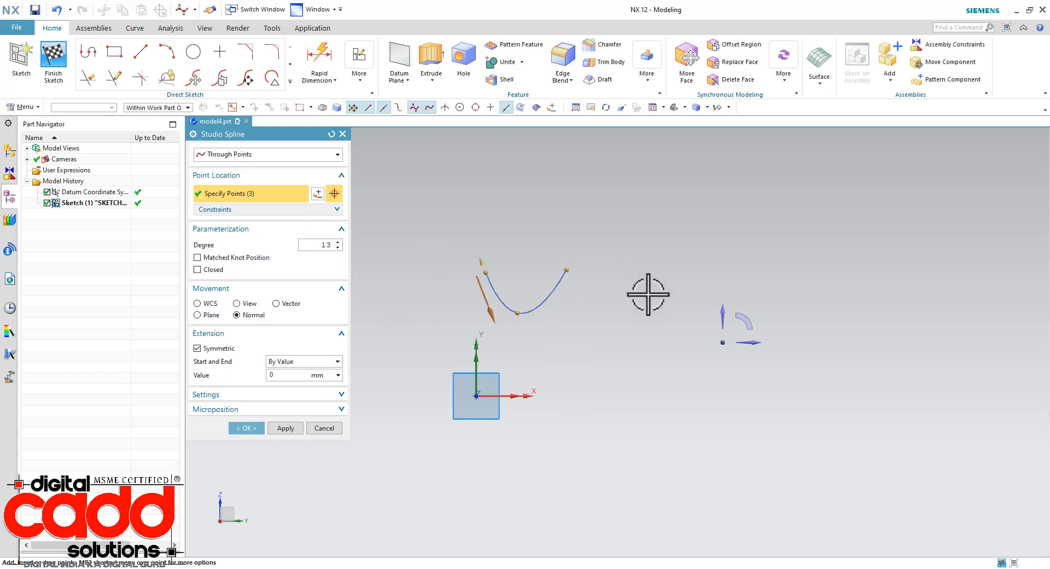
pyautogui.click(719, 253)
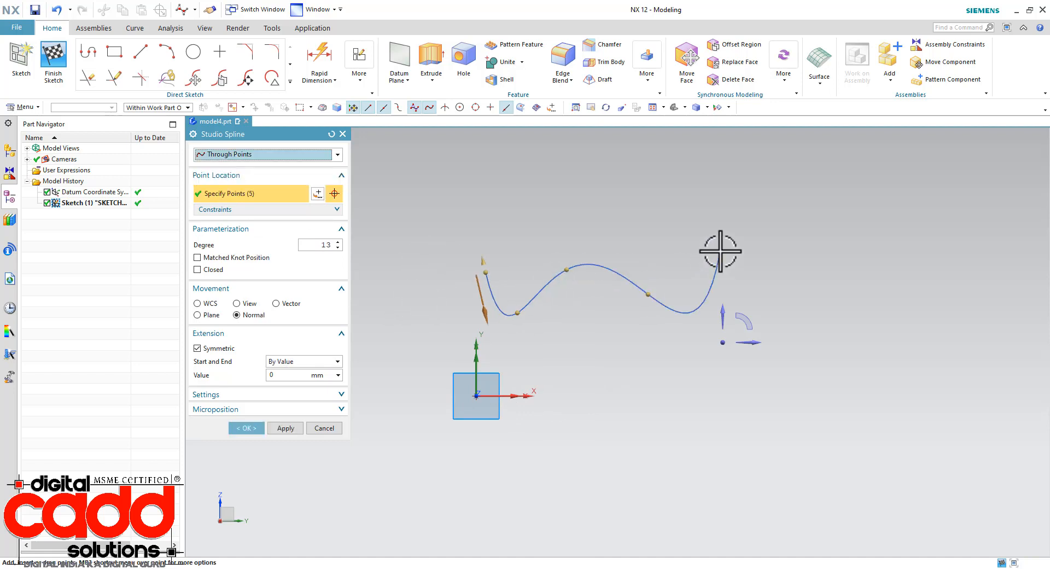
# - Extend both spline ends by 20 mm, raise the value to 30 mm, and stretch the extension graphically to about 49 mm
pyautogui.click(290, 374)
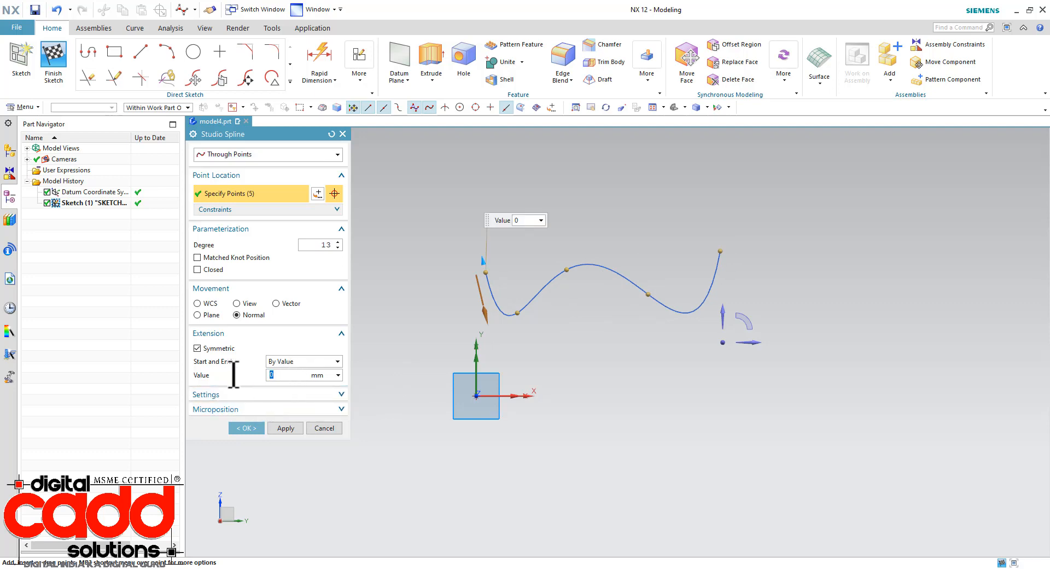
pyautogui.press('Return')
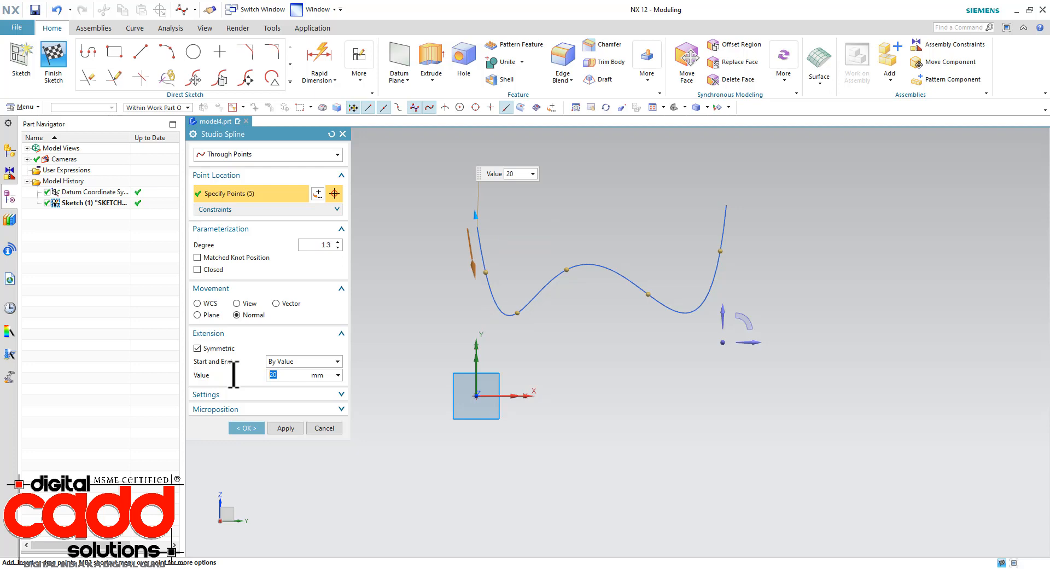
pyautogui.write('30')
pyautogui.press('Return')
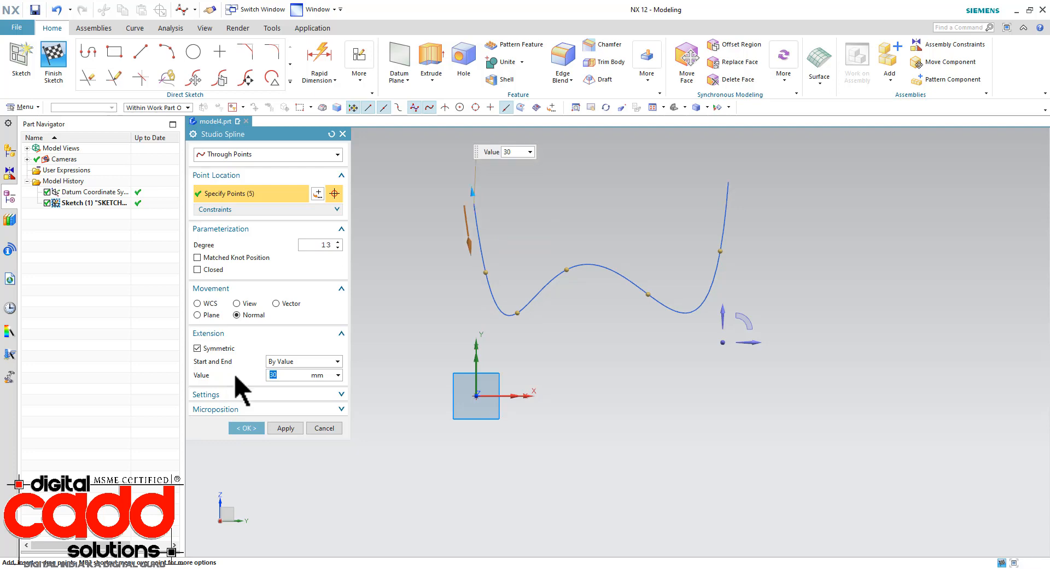
pyautogui.scroll(-4, 539, 393)
pyautogui.scroll(4, 580, 319)
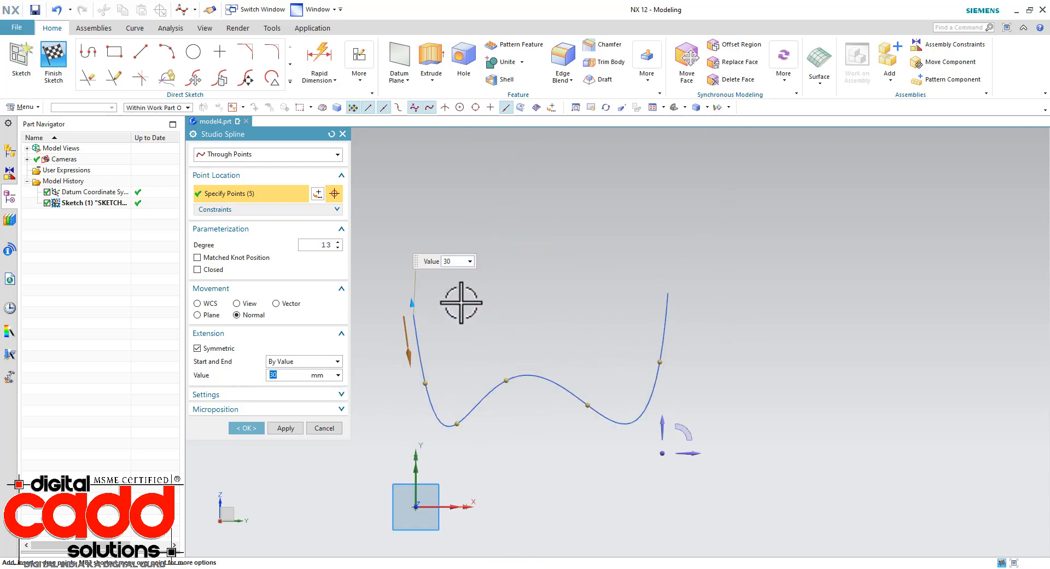
pyautogui.moveTo(411, 298); pyautogui.dragTo(421, 257)
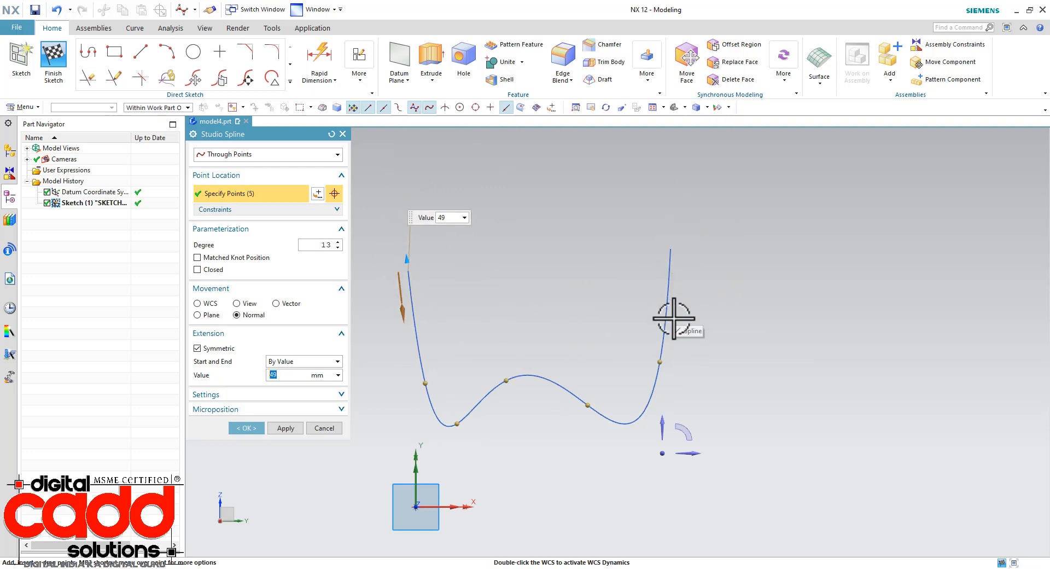
# - Switch the Start and End extension to By Point and shift the spline's first point slightly
pyautogui.click(304, 364)
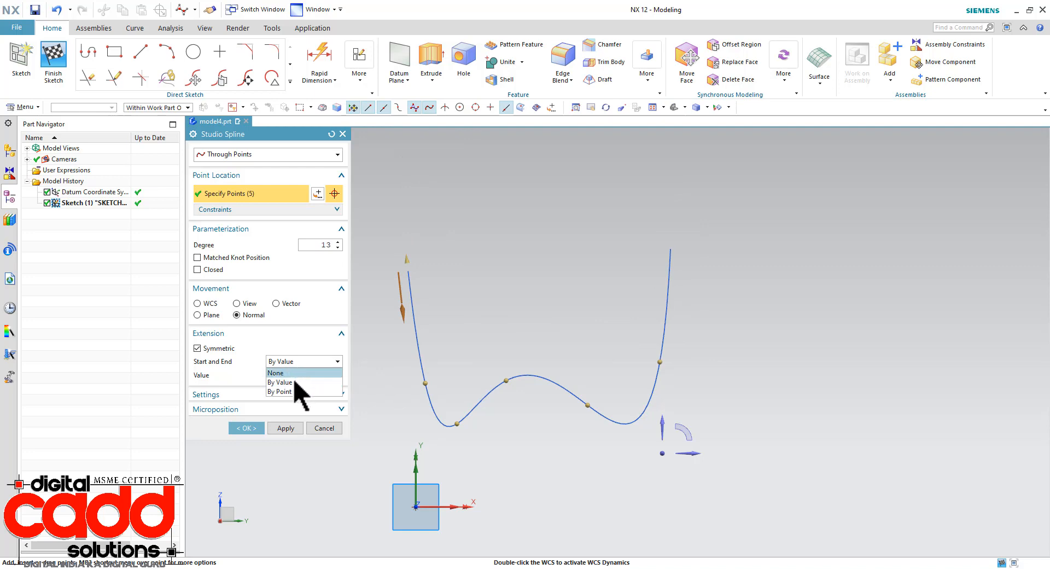
pyautogui.click(302, 392)
pyautogui.scroll(1, 558, 378)
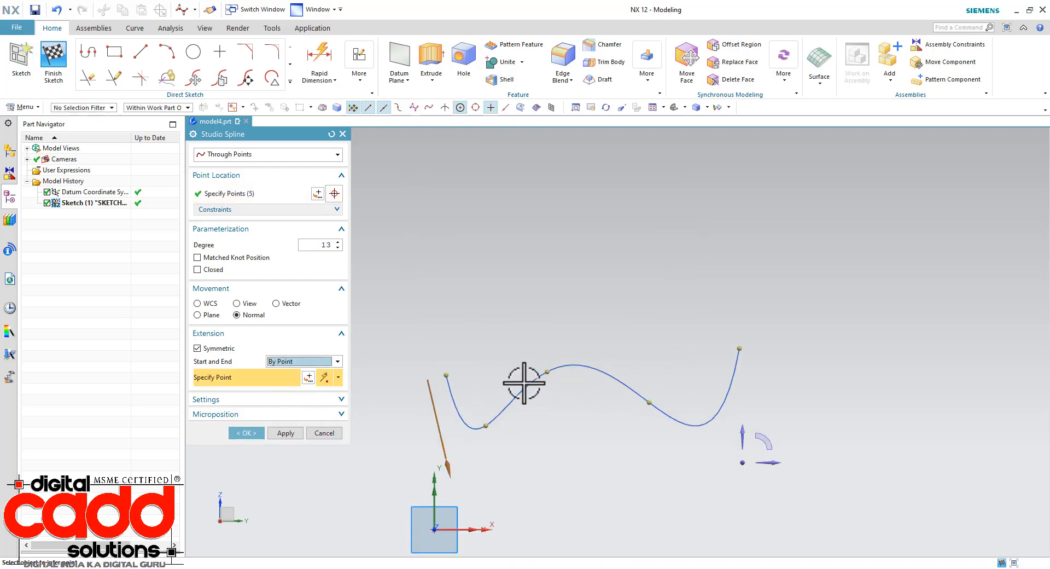
pyautogui.click(448, 364)
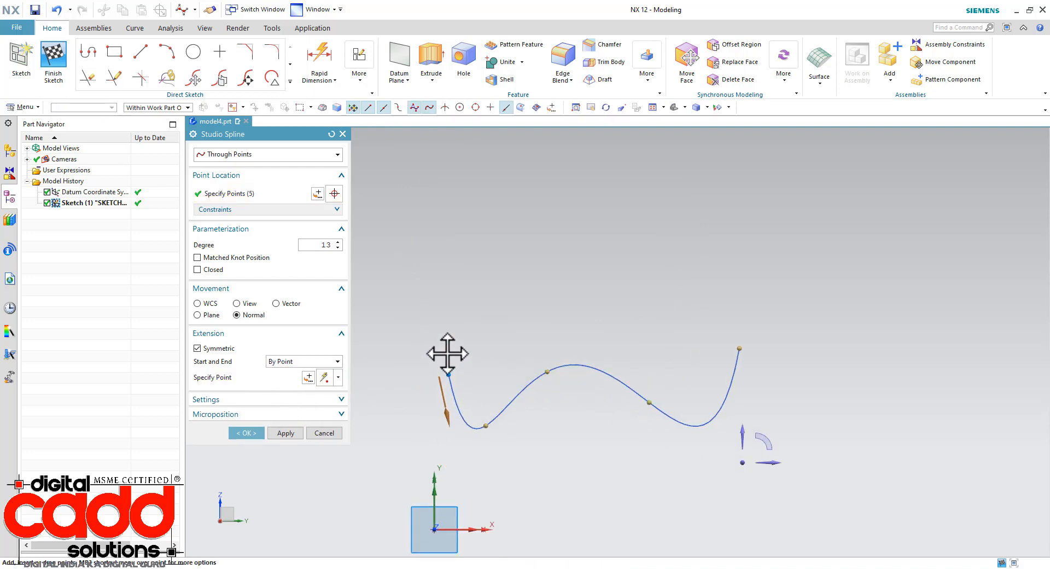
# - Set Movement to Vector along the Y axis and raise the spline's first and last points
pyautogui.click(281, 304)
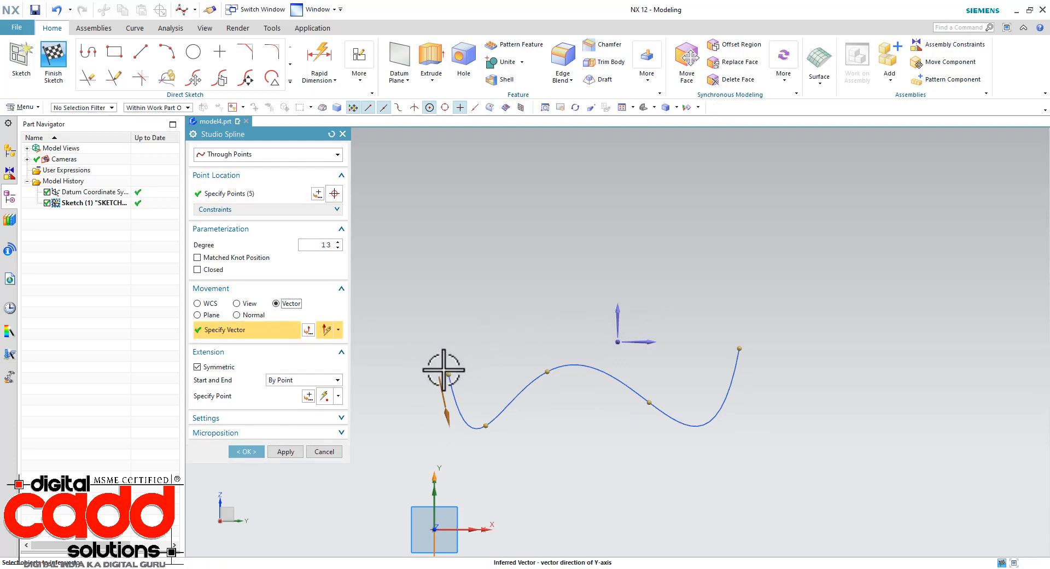
pyautogui.moveTo(447, 370); pyautogui.dragTo(456, 316)
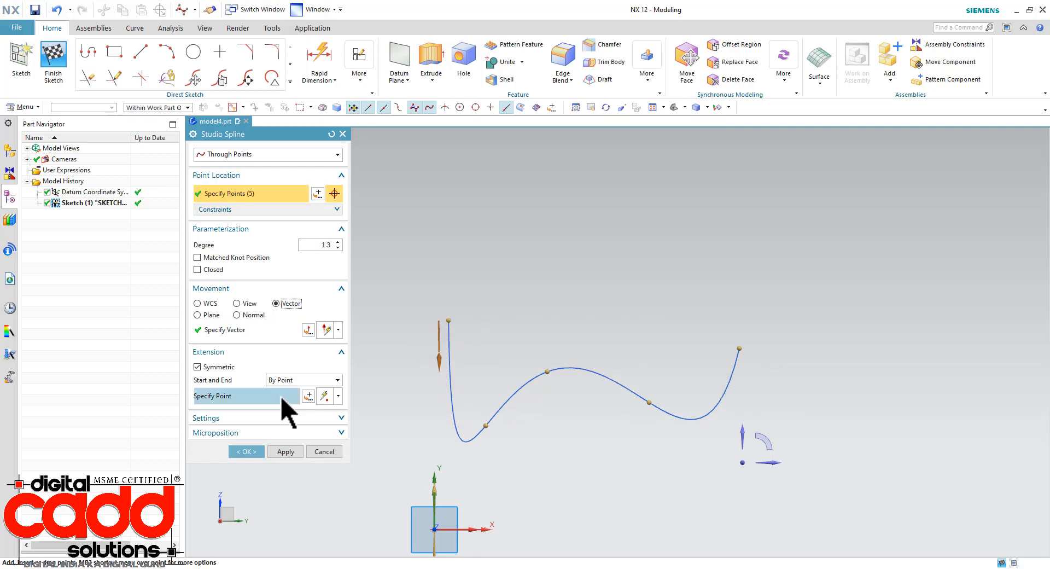
pyautogui.moveTo(739, 348); pyautogui.dragTo(741, 310)
# - Set the Start and End extension to By Value and shorten it graphically to about 38 mm
pyautogui.click(304, 379)
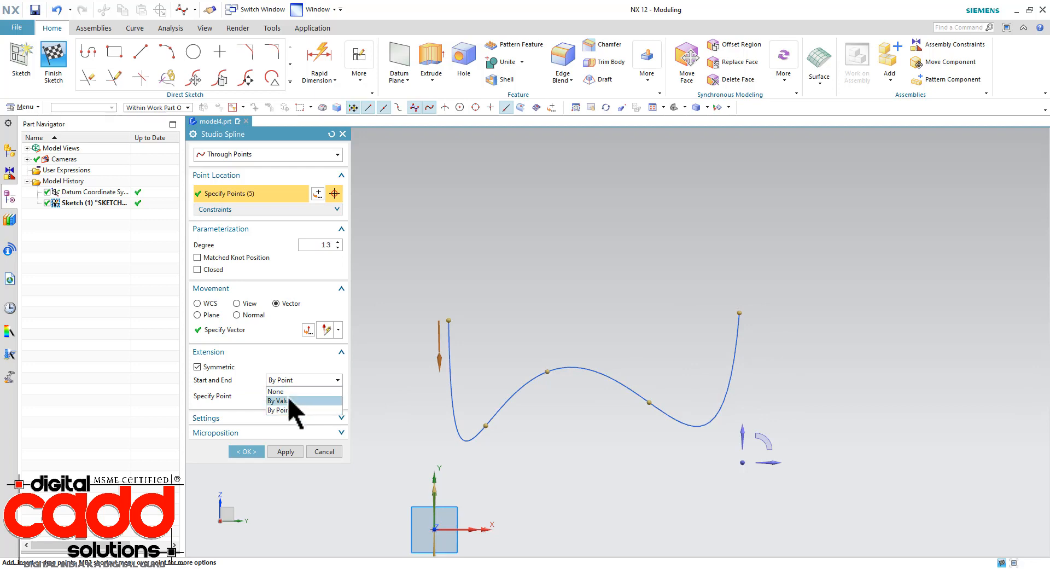
pyautogui.click(277, 401)
pyautogui.scroll(-2, 527, 359)
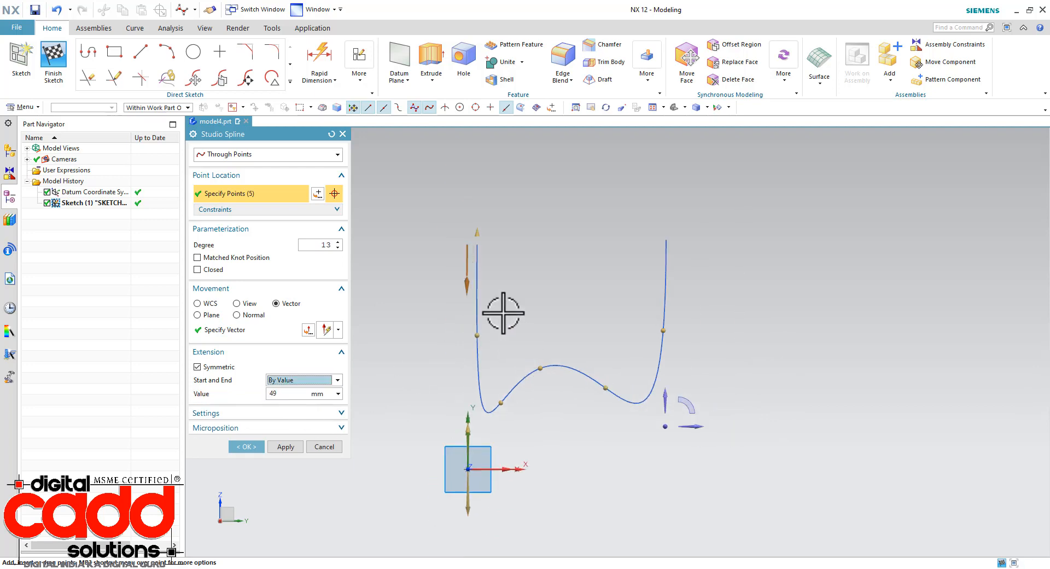
pyautogui.moveTo(480, 243)
pyautogui.mouseDown()
pyautogui.moveTo(481, 364)
pyautogui.moveTo(469, 250)
pyautogui.moveTo(477, 236)
pyautogui.mouseUp()
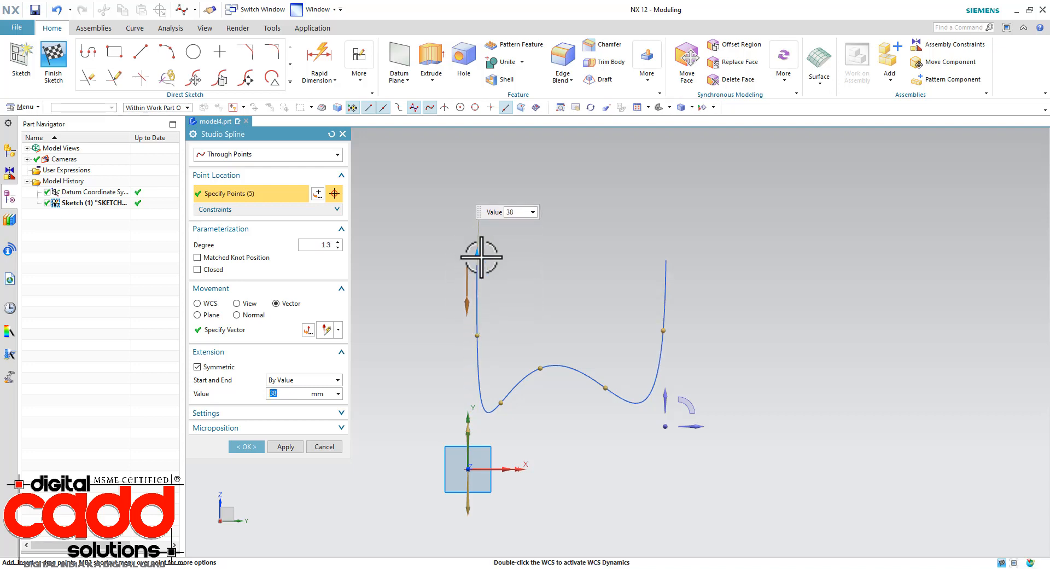
# - Show the Studio Spline settings and accept the spline, allowing it to be stored as By Poles type
pyautogui.click(212, 416)
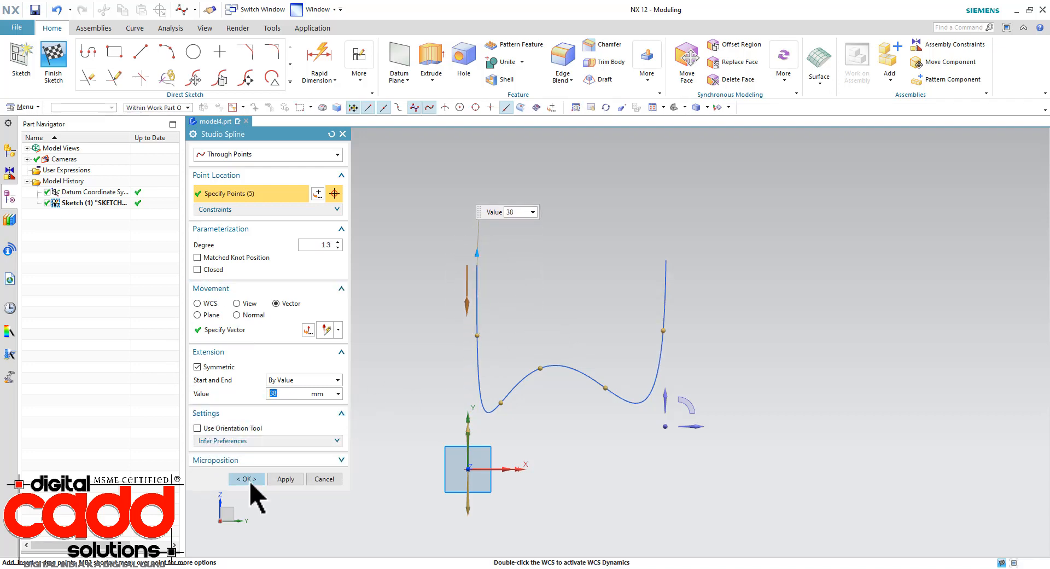
pyautogui.click(246, 478)
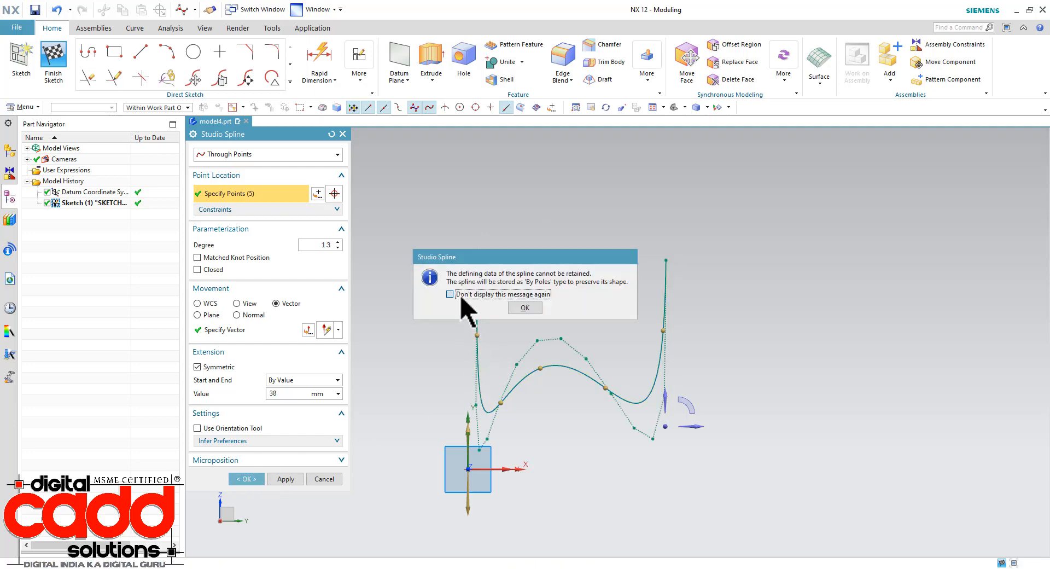
pyautogui.click(525, 308)
pyautogui.scroll(2, 457, 327)
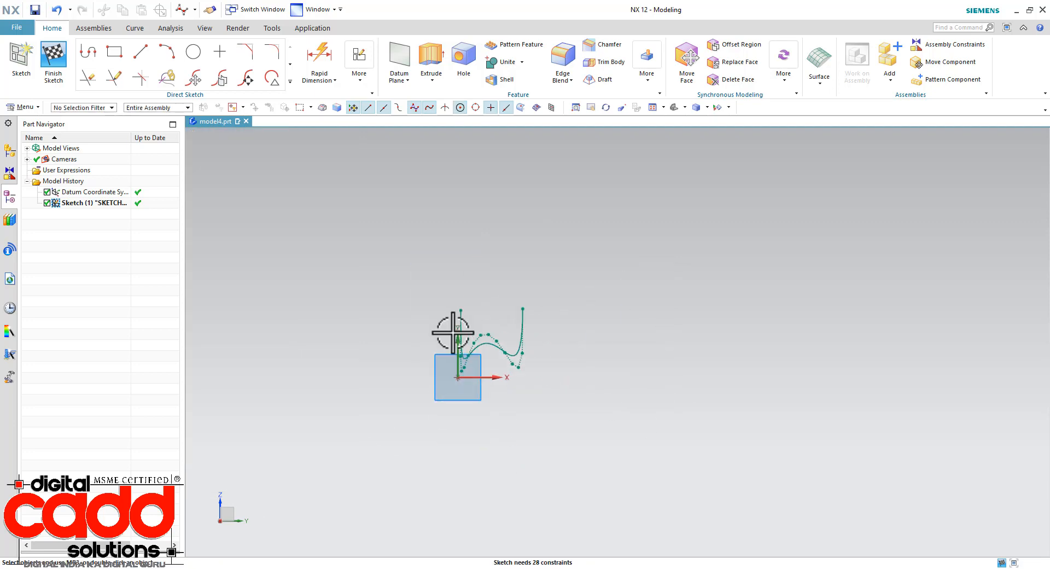
pyautogui.scroll(-3, 632, 351)
# - Draw a 6-sided polygon by Inscribed Radius, about 64 mm and rotated about 344°, in the empty area right of the spline
pyautogui.click(289, 81)
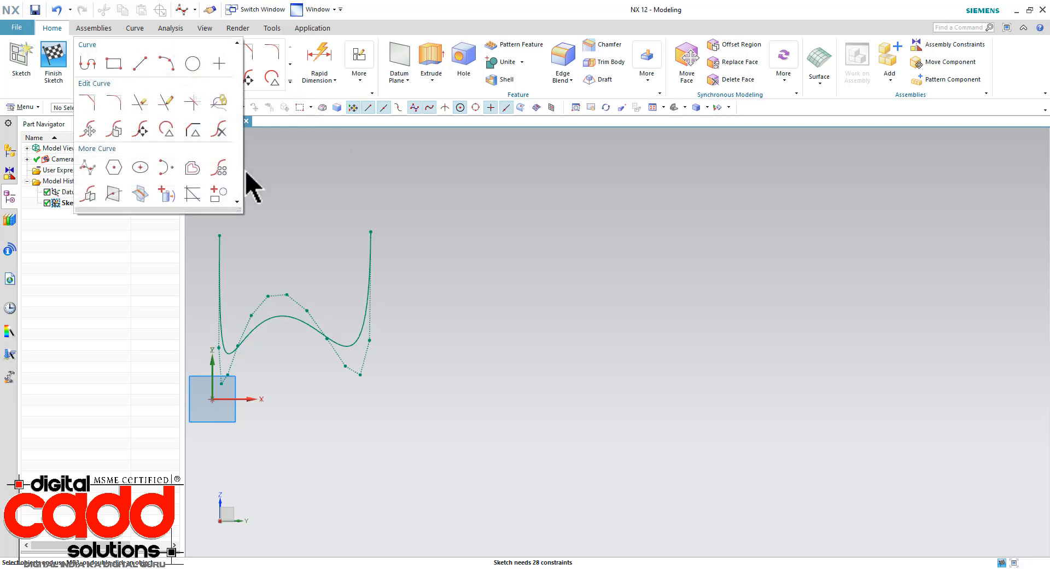
pyautogui.click(119, 173)
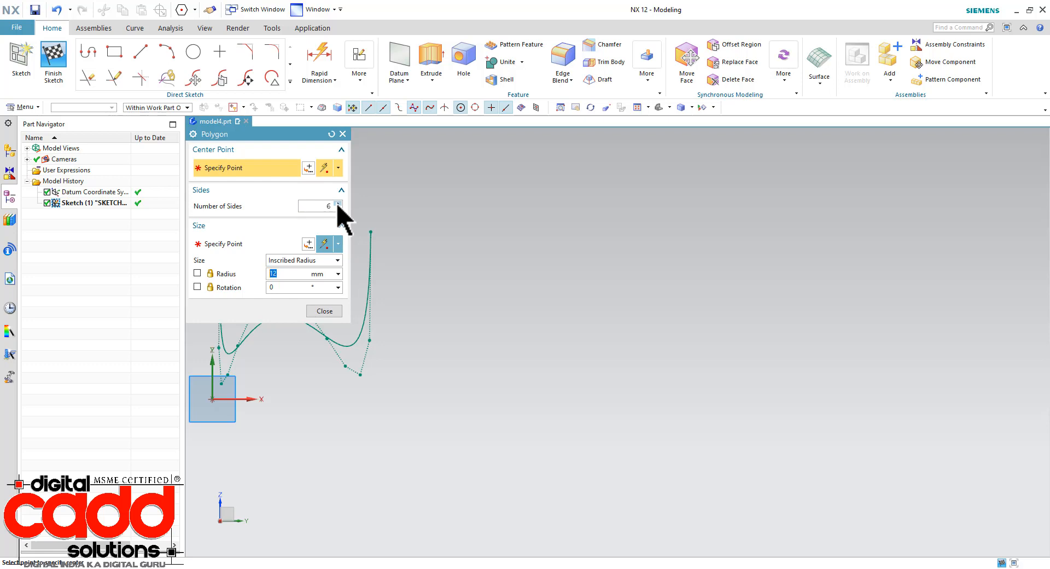
pyautogui.click(337, 209)
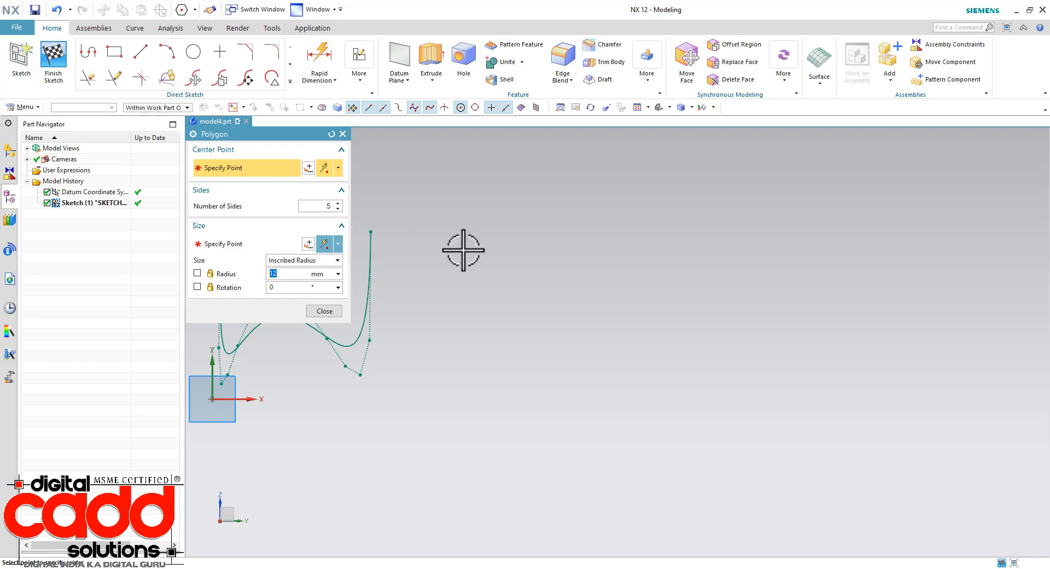
pyautogui.click(673, 250)
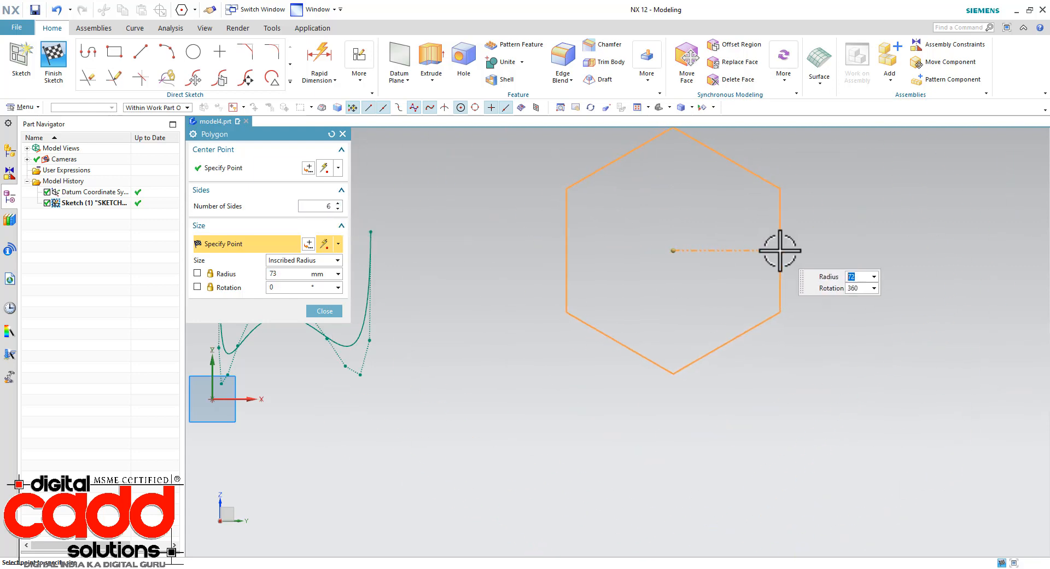
pyautogui.click(763, 276)
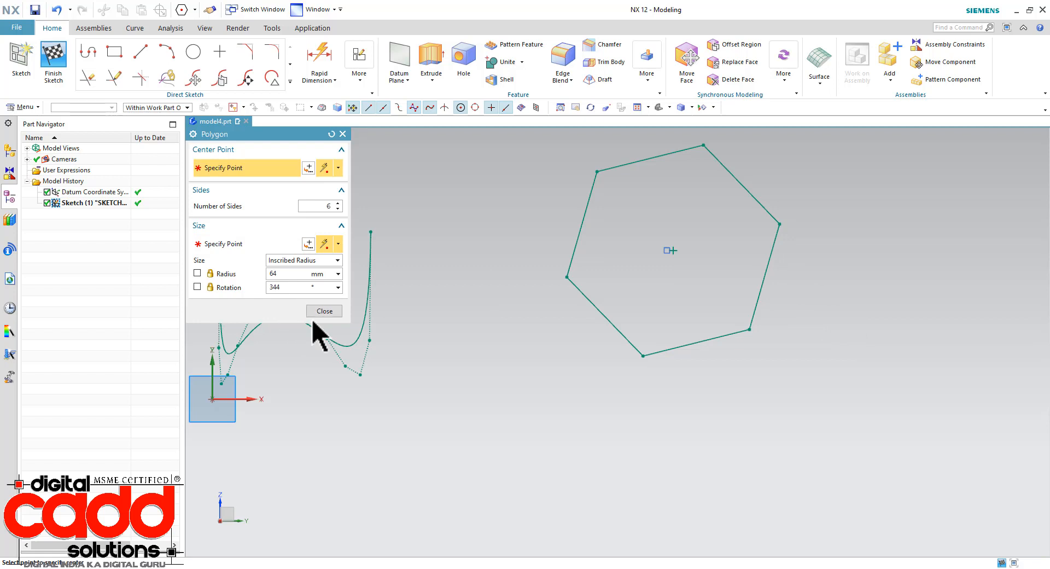
pyautogui.click(324, 310)
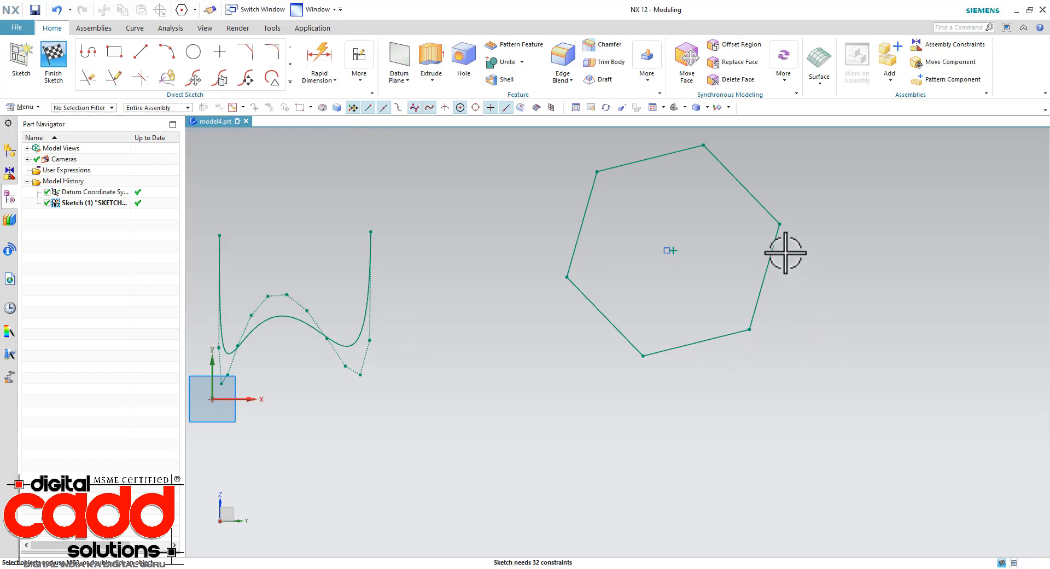
# - Constrain the hexagon's right side to vertical and inspect the polygon constraint symbol at its center
pyautogui.click(778, 238)
pyautogui.click(941, 211)
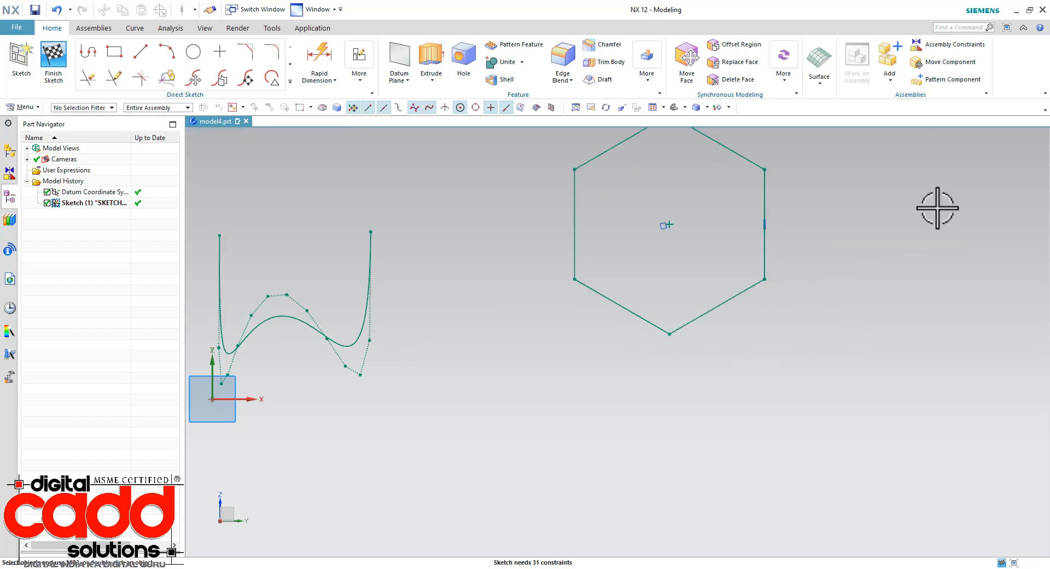
pyautogui.scroll(-4, 518, 375)
pyautogui.scroll(3, 746, 317)
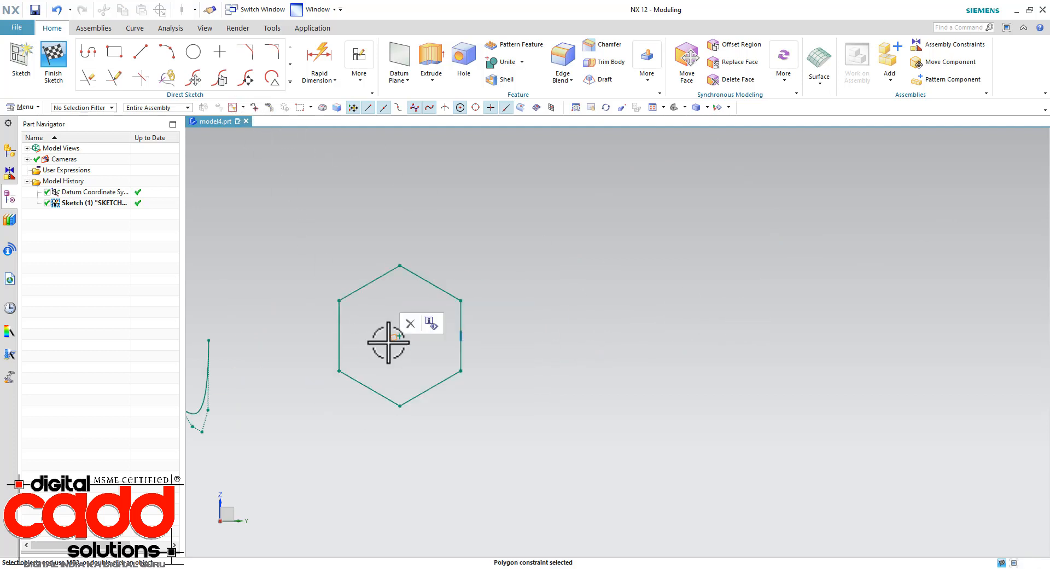
pyautogui.click(392, 338)
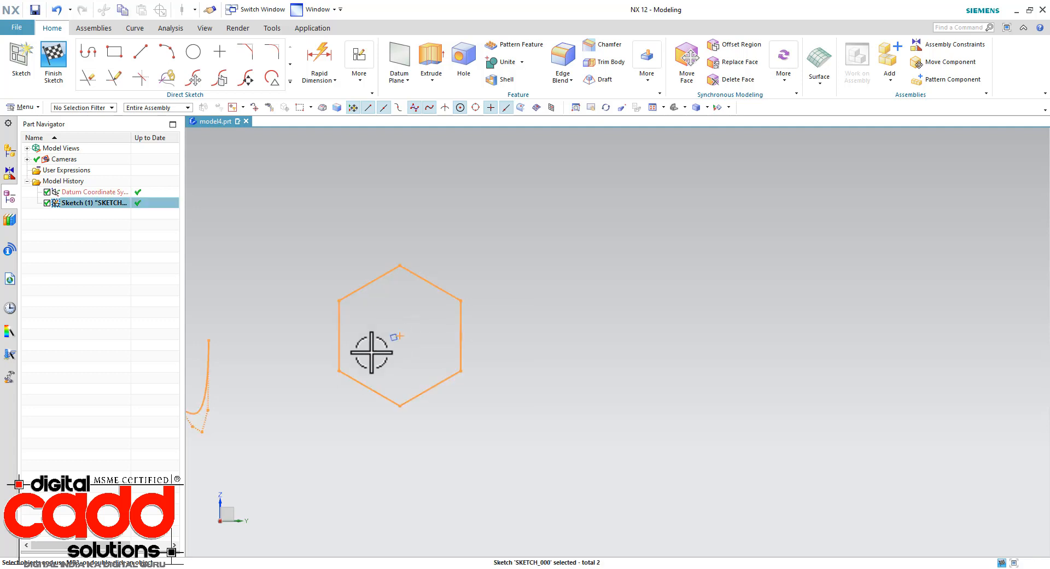
pyautogui.click(481, 343)
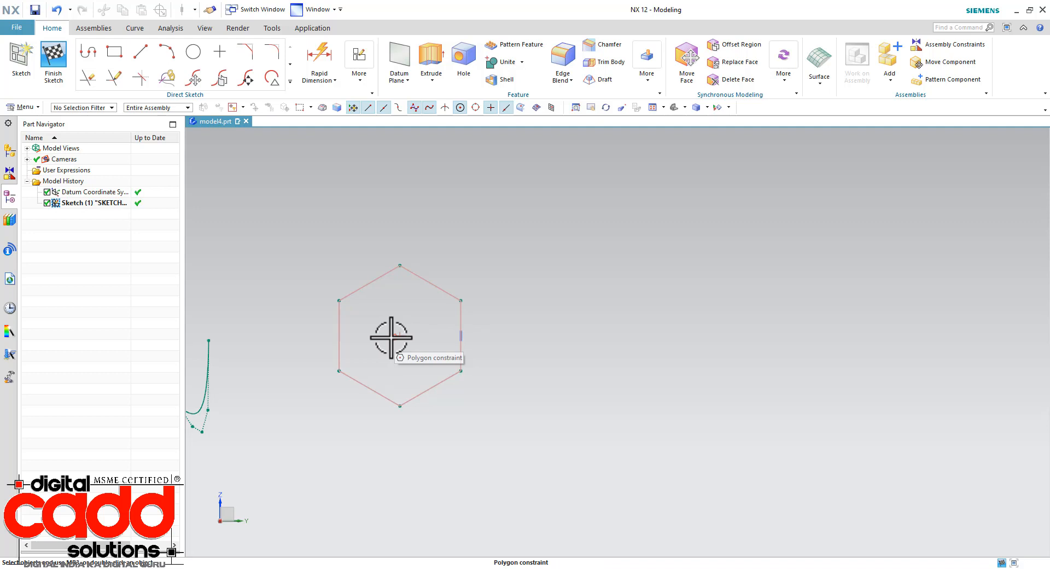
# - Check the hexagon's polygon constraint and review the size methods available for the Polygon tool
pyautogui.click(391, 337)
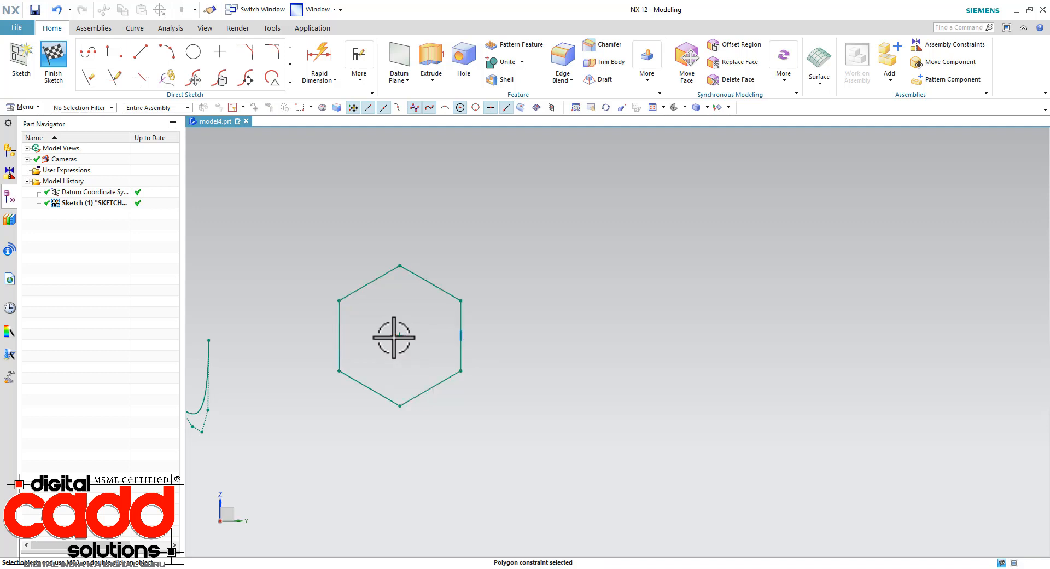
pyautogui.press('Escape')
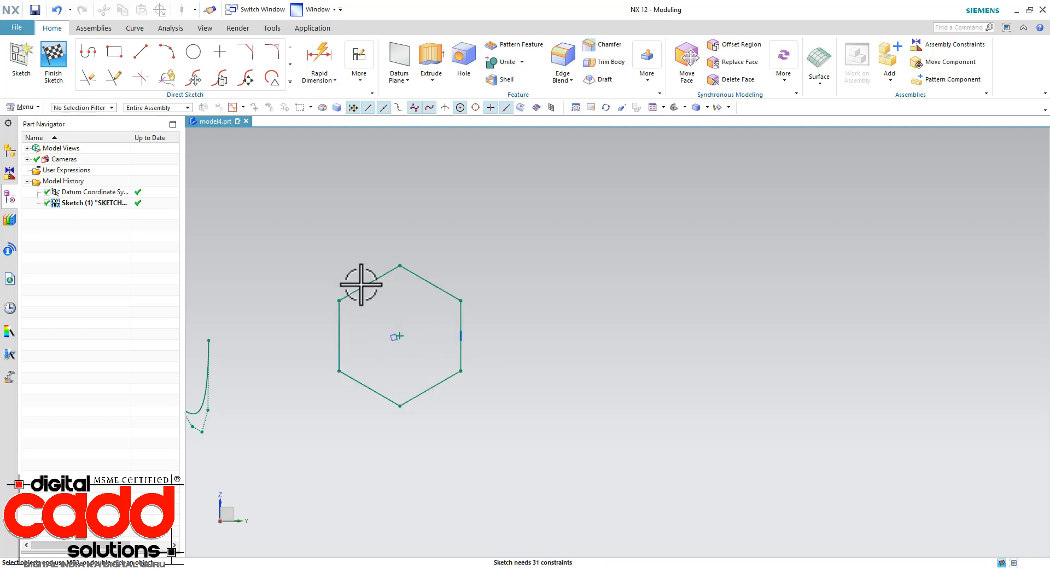
pyautogui.click(290, 82)
pyautogui.click(122, 169)
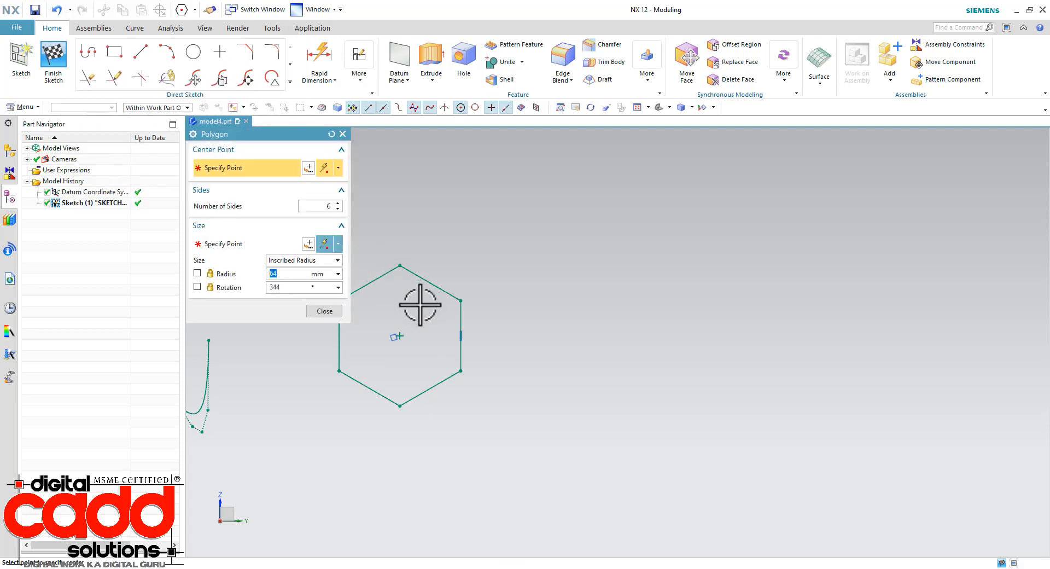
pyautogui.scroll(-3, 541, 350)
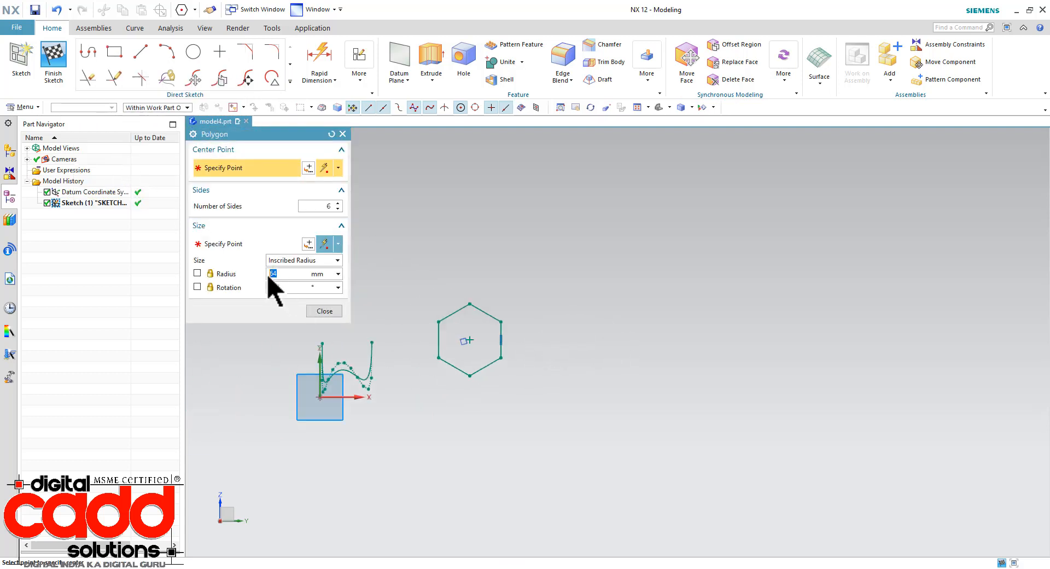
pyautogui.click(314, 262)
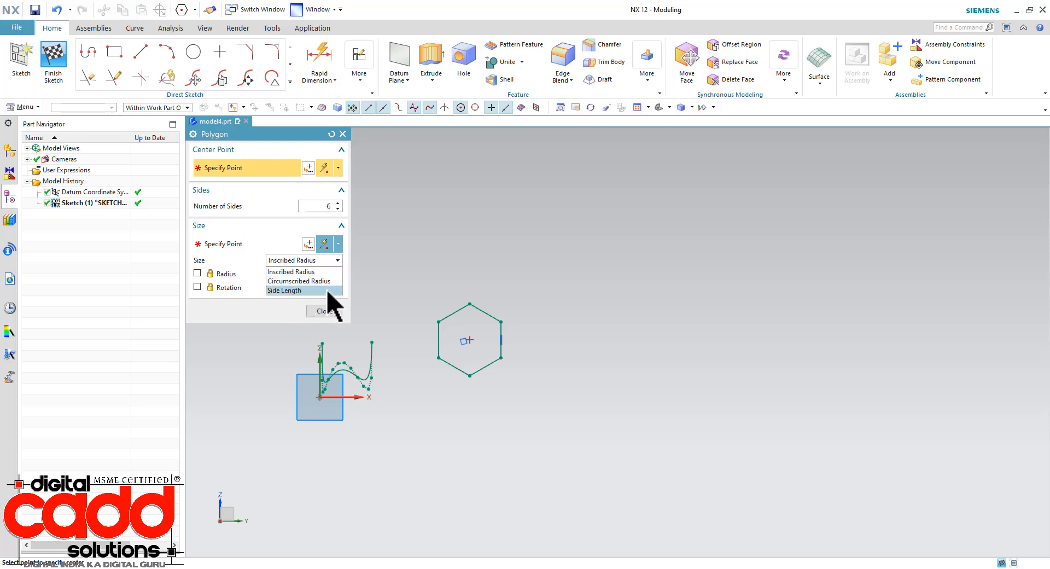
pyautogui.press('Escape')
pyautogui.press('Escape')
pyautogui.scroll(1, 638, 325)
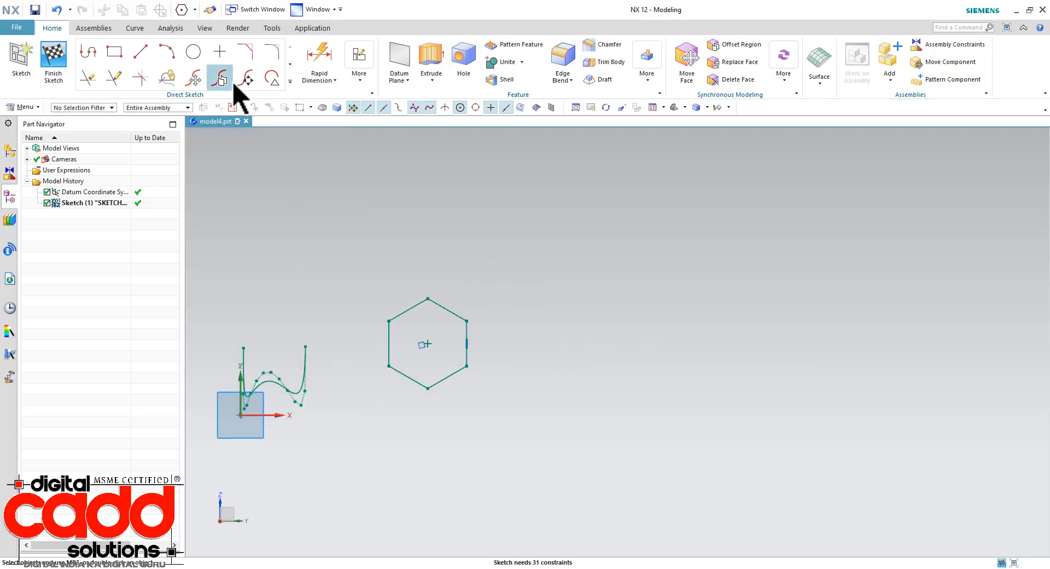
# - Draw a 100 mm diameter circle in the empty area right of the hexagon and move its diameter dimension outside the circle
pyautogui.click(193, 52)
pyautogui.click(696, 350)
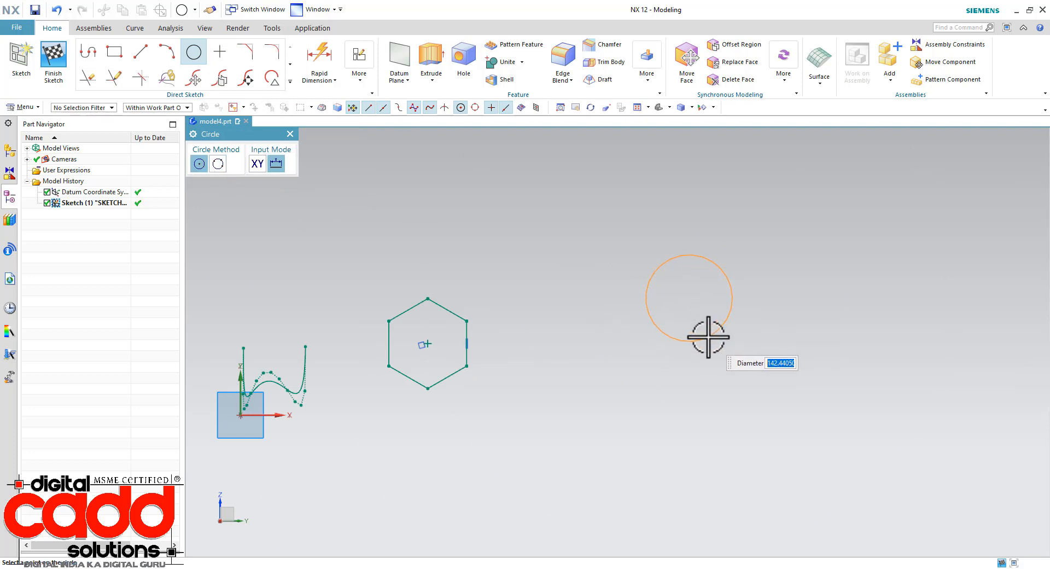
pyautogui.press('Return')
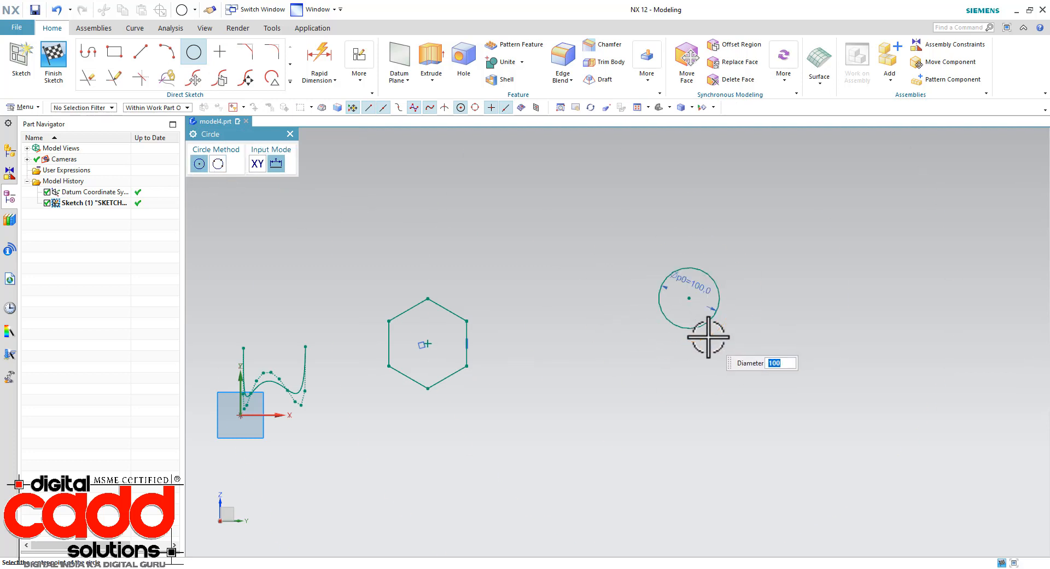
pyautogui.press('Escape')
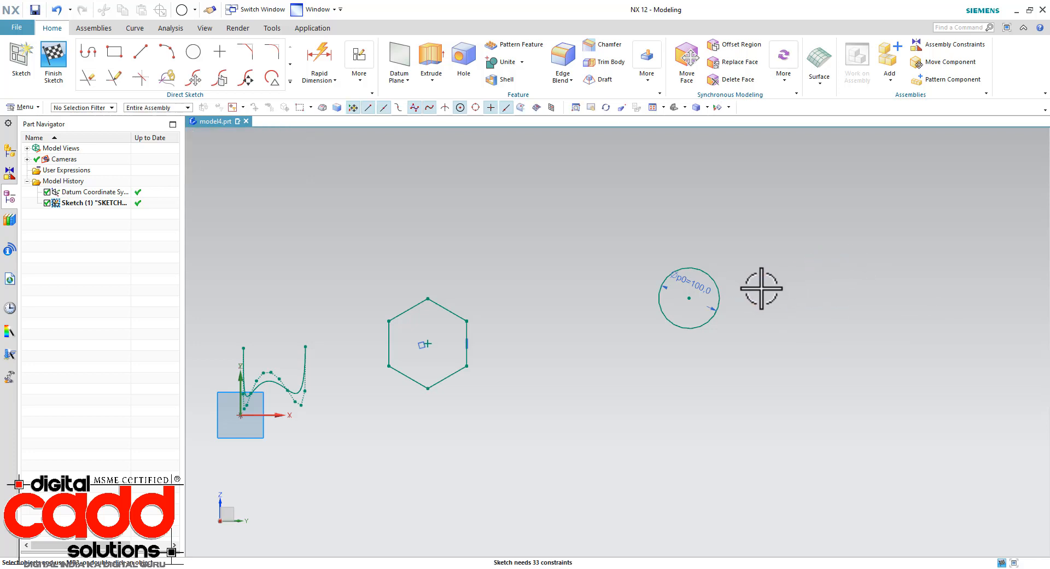
pyautogui.scroll(4, 761, 288)
pyautogui.moveTo(621, 283)
pyautogui.mouseDown()
pyautogui.moveTo(614, 308)
pyautogui.moveTo(322, 433)
pyautogui.mouseUp()
# - Draw a 6-sided polygon centered on the circle by Inscribed Radius, with radius 50 mm and rotation 0°
pyautogui.click(290, 81)
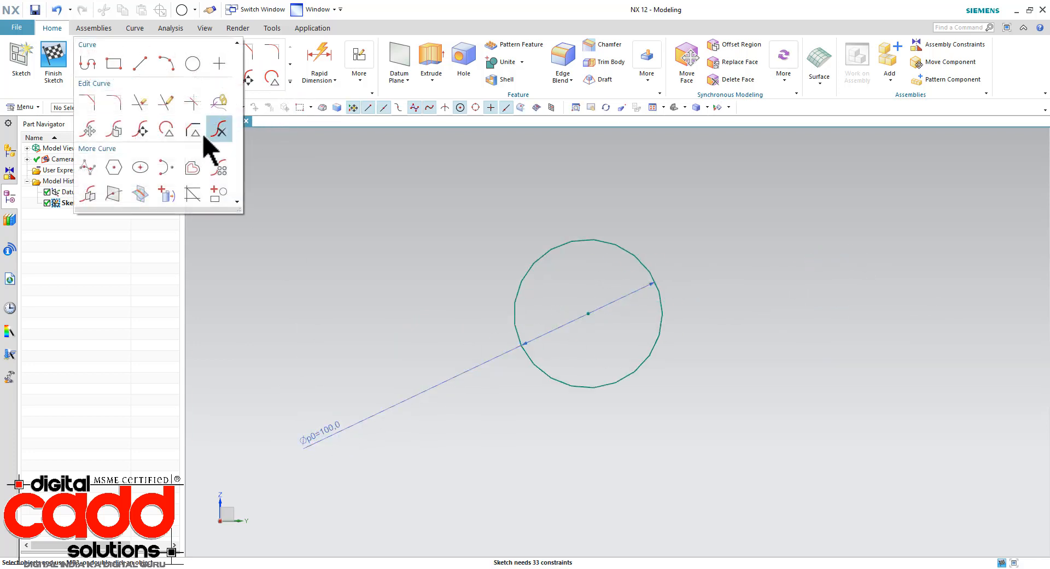
pyautogui.click(111, 167)
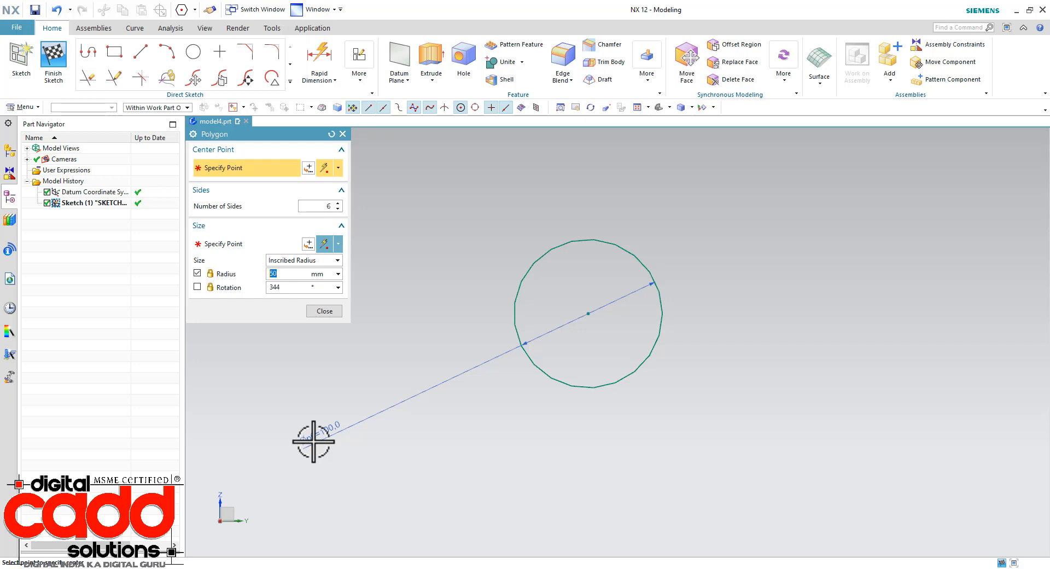
pyautogui.click(588, 313)
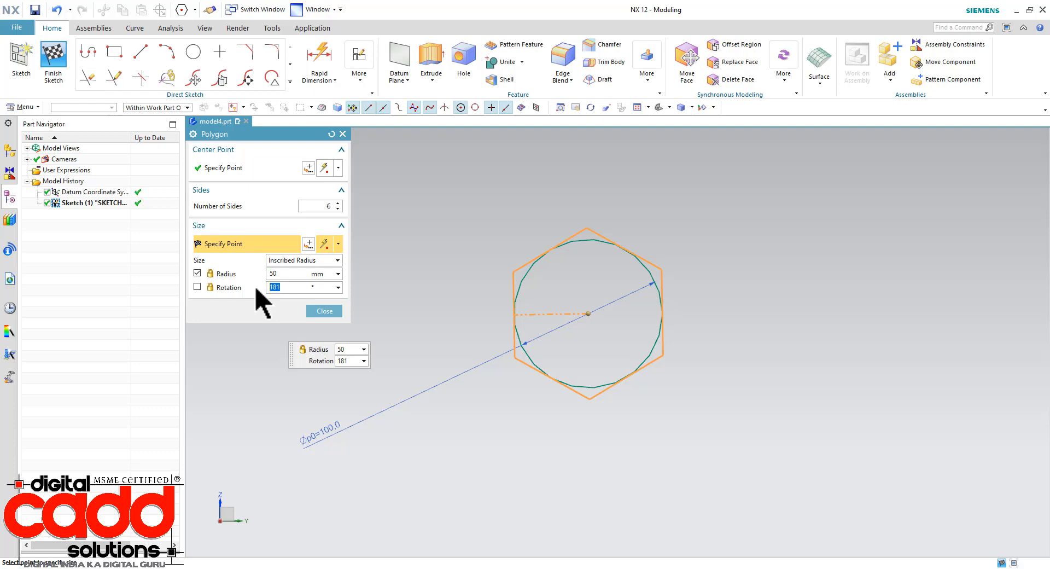
pyautogui.press('Return')
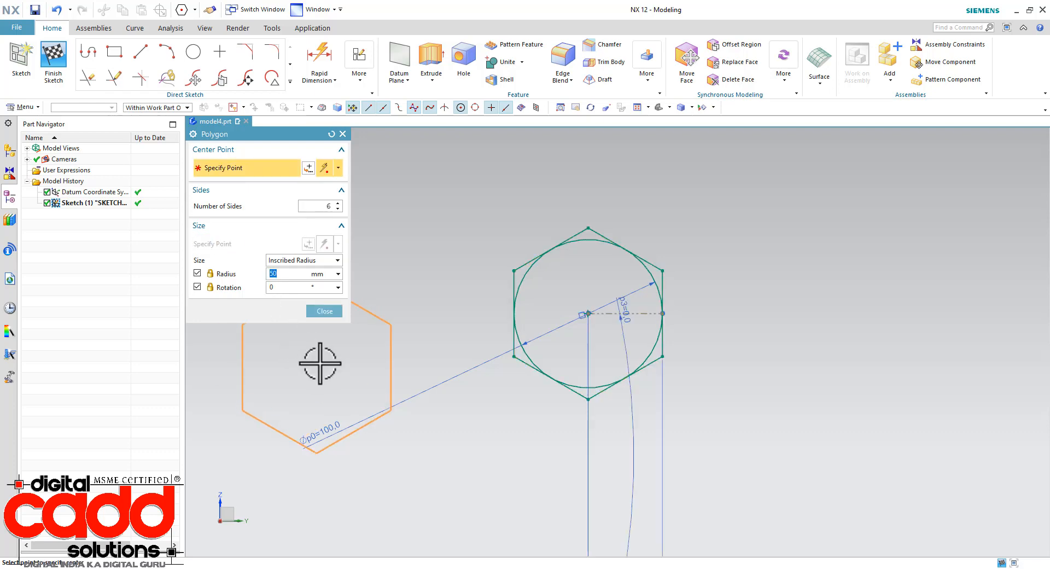
pyautogui.press('Escape')
pyautogui.scroll(2, 664, 311)
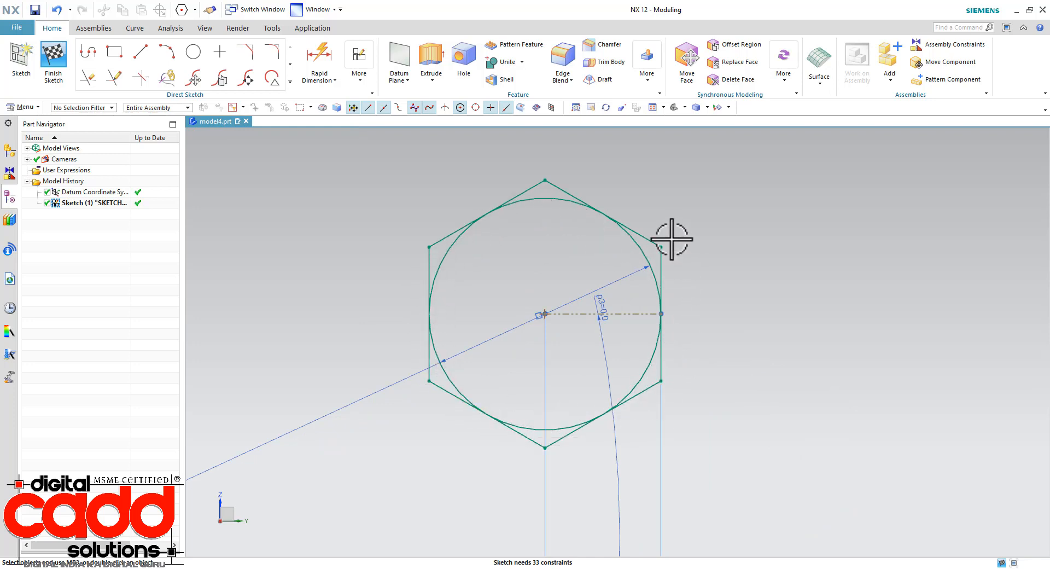
pyautogui.scroll(1, 616, 249)
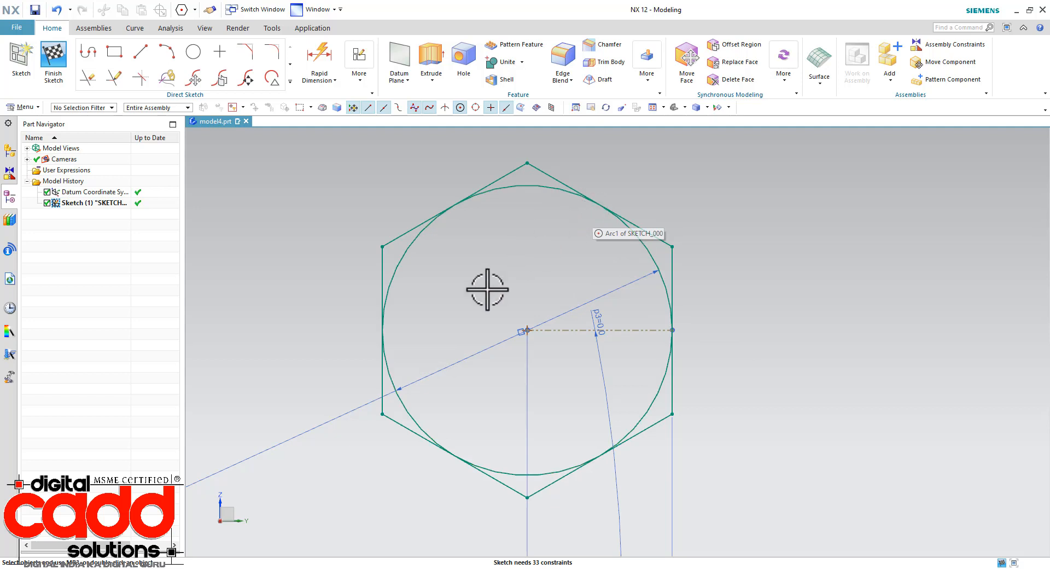
# - Draw a second circle of 100 mm diameter to the right of the circle with the hexagon around it
pyautogui.scroll(-2, 436, 327)
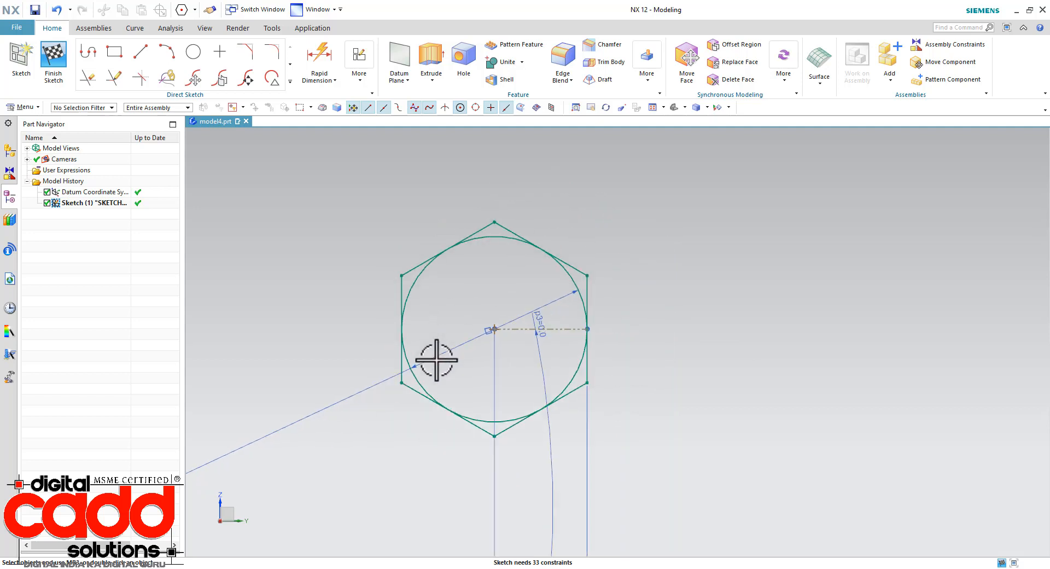
pyautogui.click(194, 52)
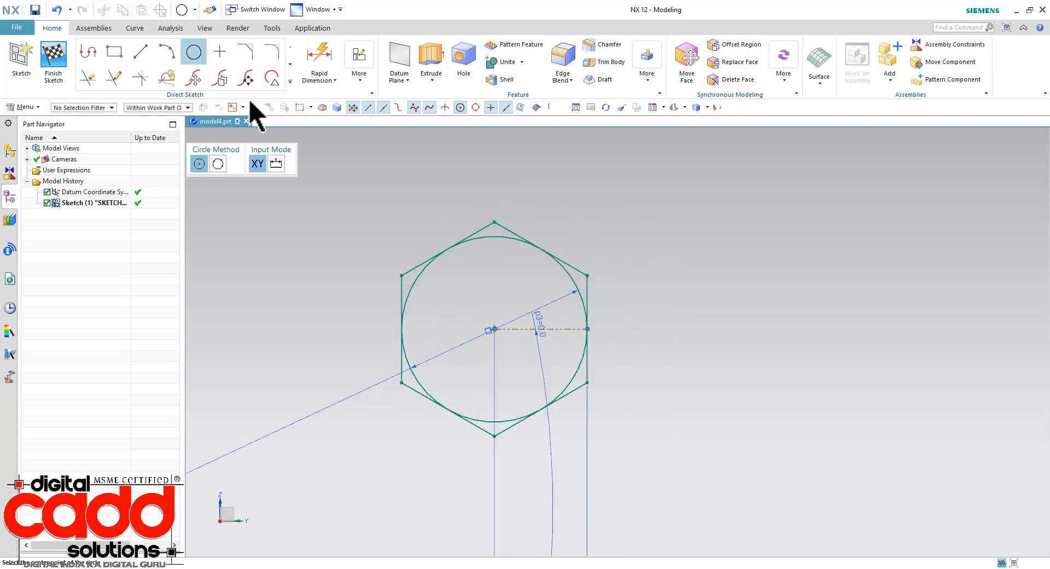
pyautogui.click(833, 319)
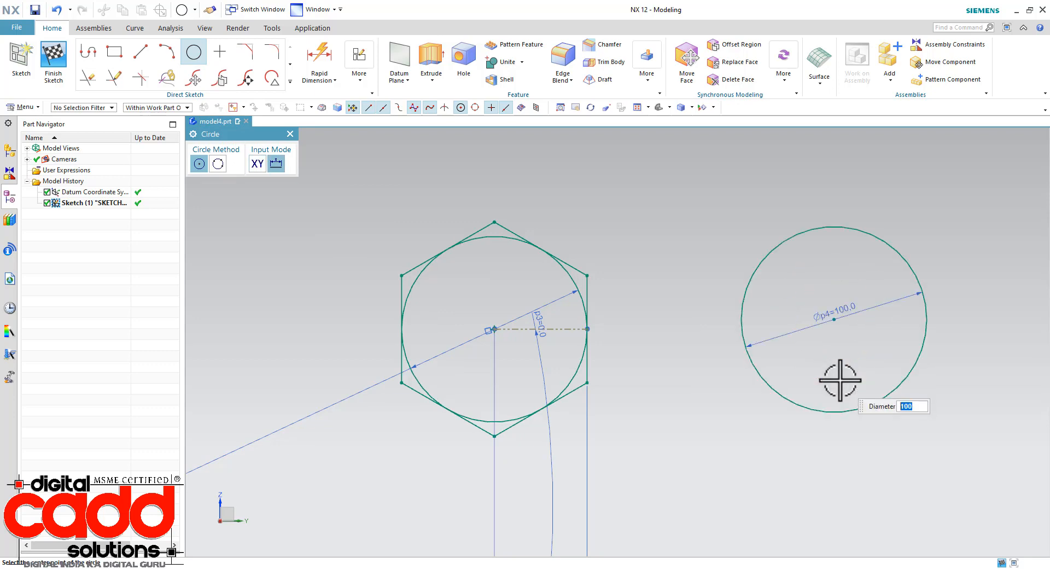
# - Draw a 6-sided polygon centered on the second circle by Circumscribed Radius, with radius 50 mm and rotation 90°
pyautogui.click(289, 81)
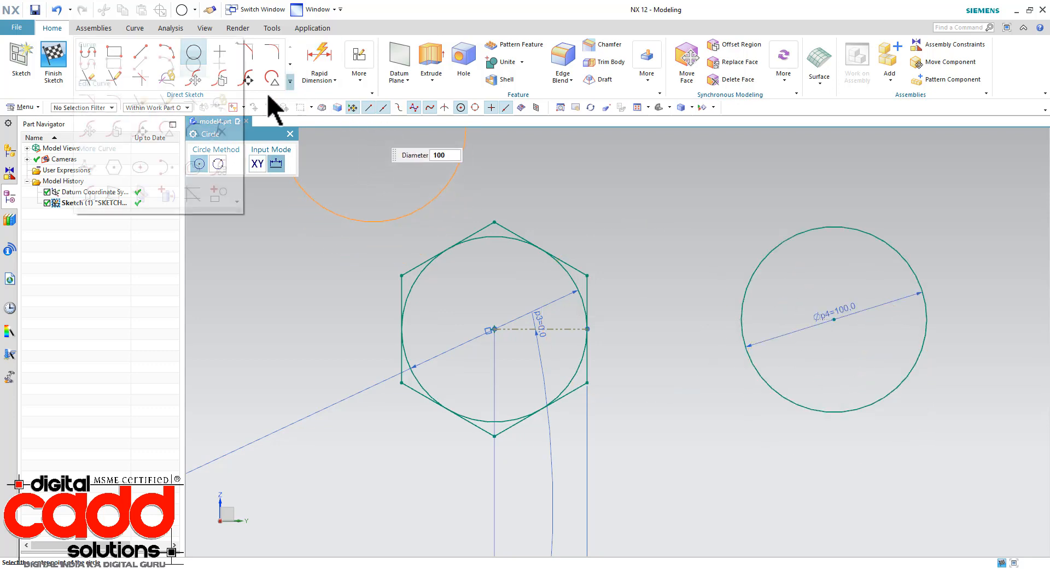
pyautogui.click(114, 168)
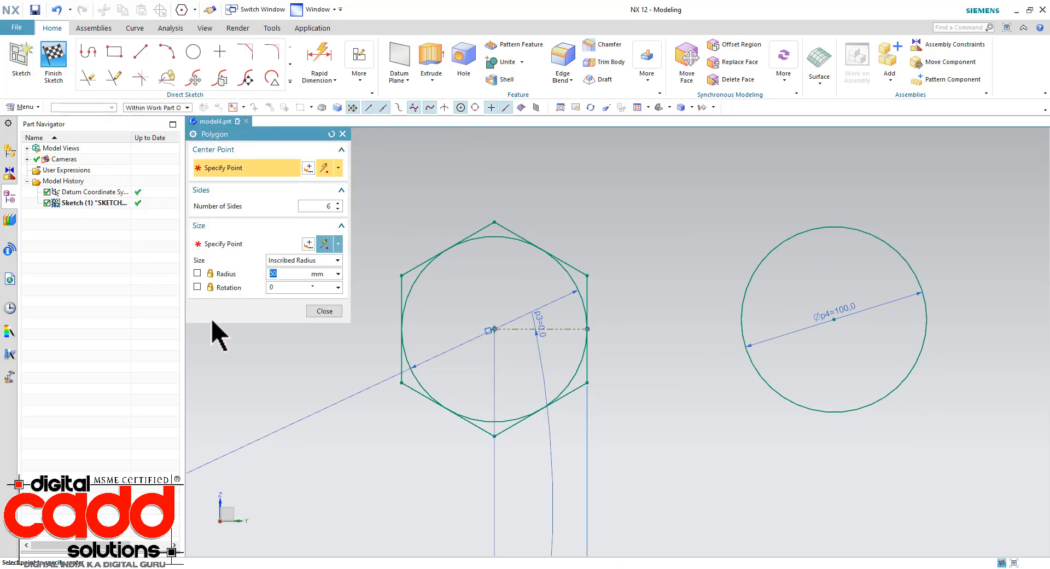
pyautogui.click(294, 260)
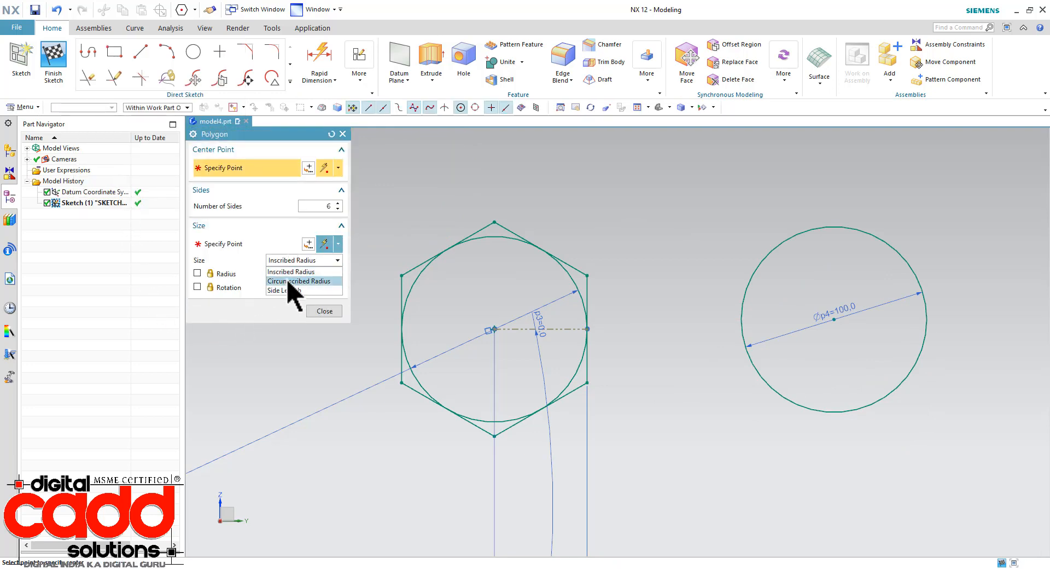
pyautogui.click(289, 280)
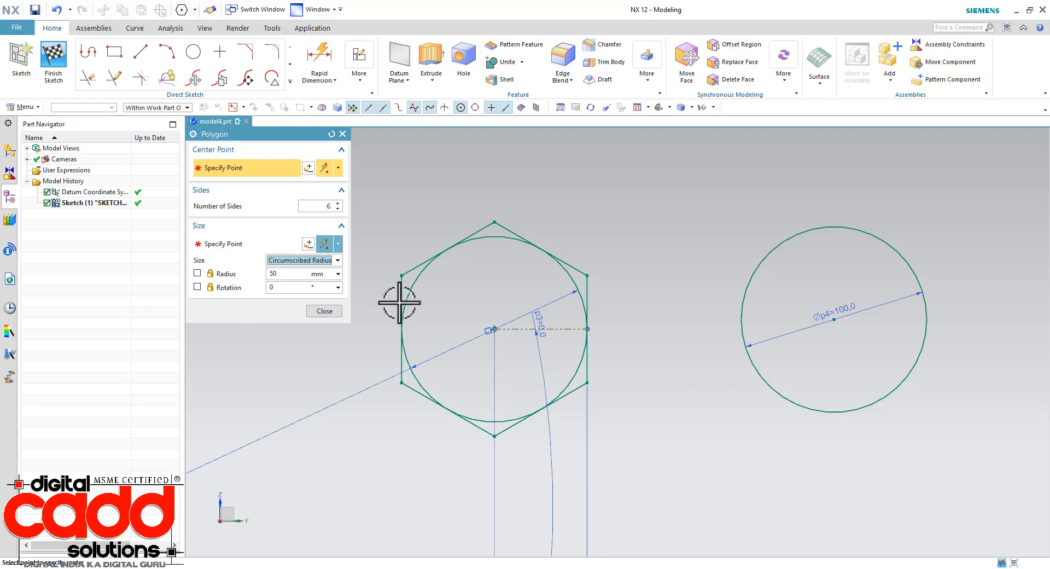
pyautogui.click(834, 320)
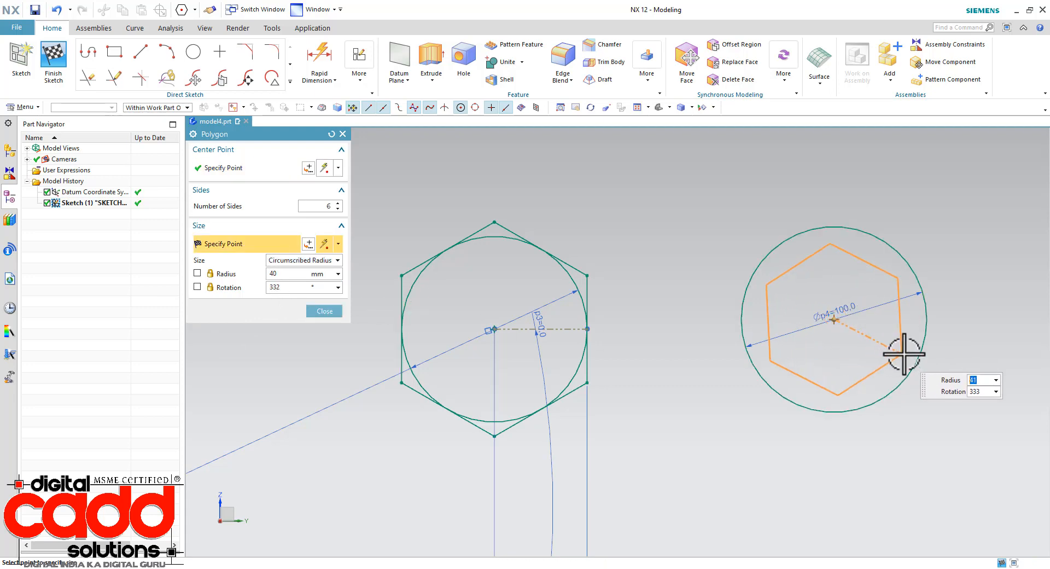
pyautogui.click(289, 274)
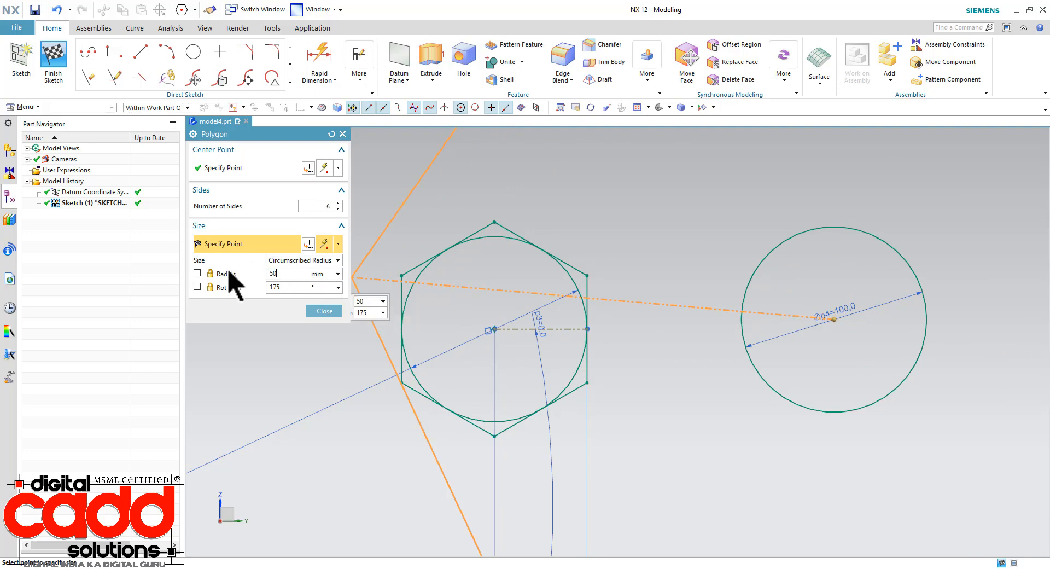
pyautogui.press('Tab')
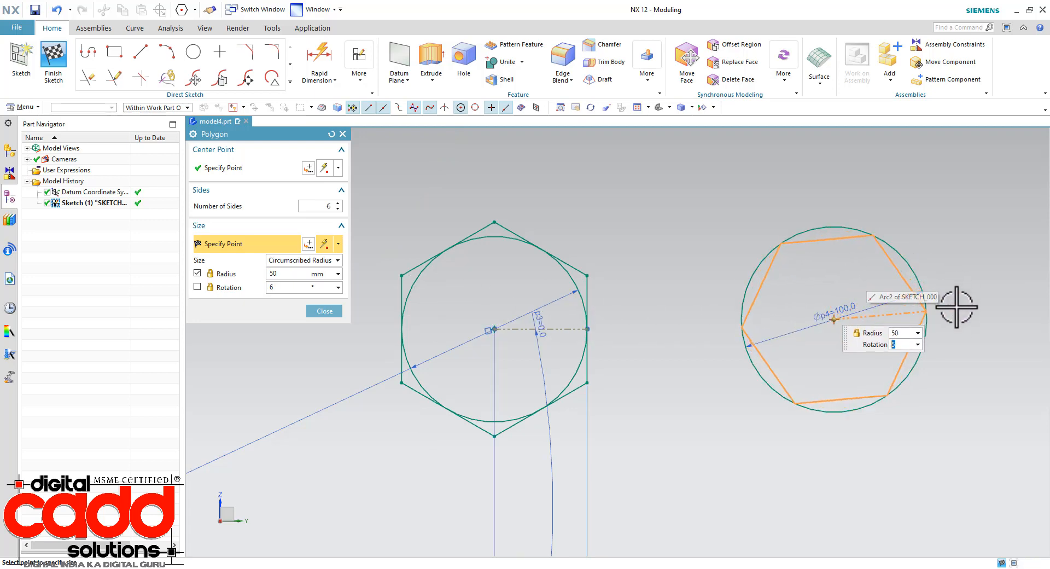
pyautogui.scroll(1, 957, 306)
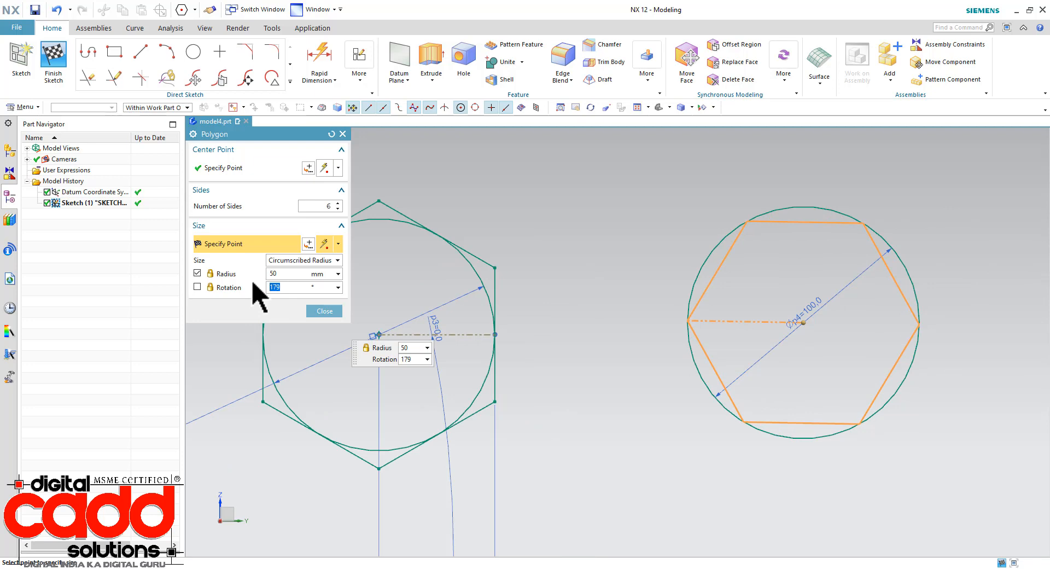
pyautogui.press('Return')
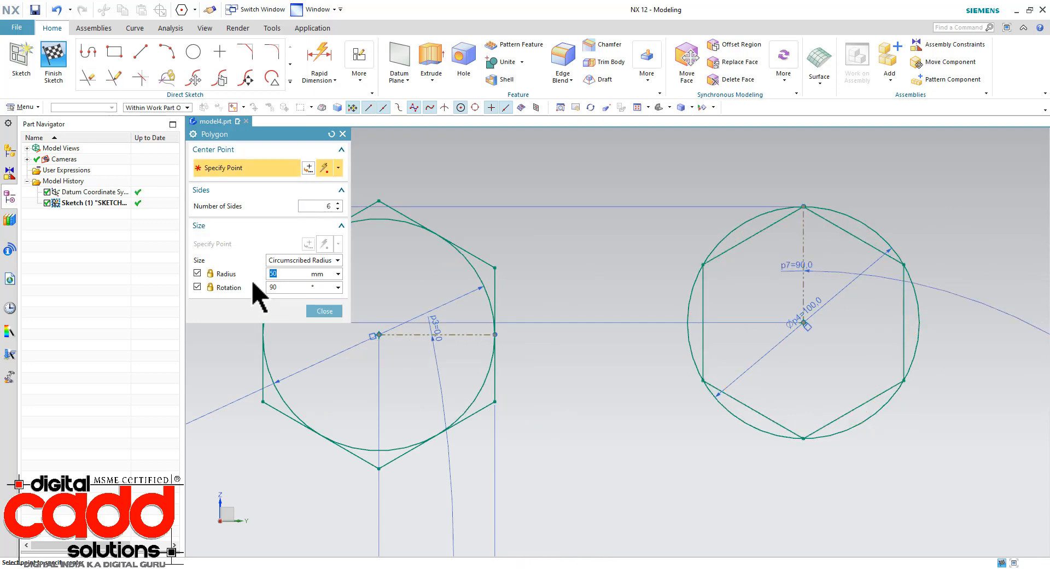
pyautogui.press('Escape')
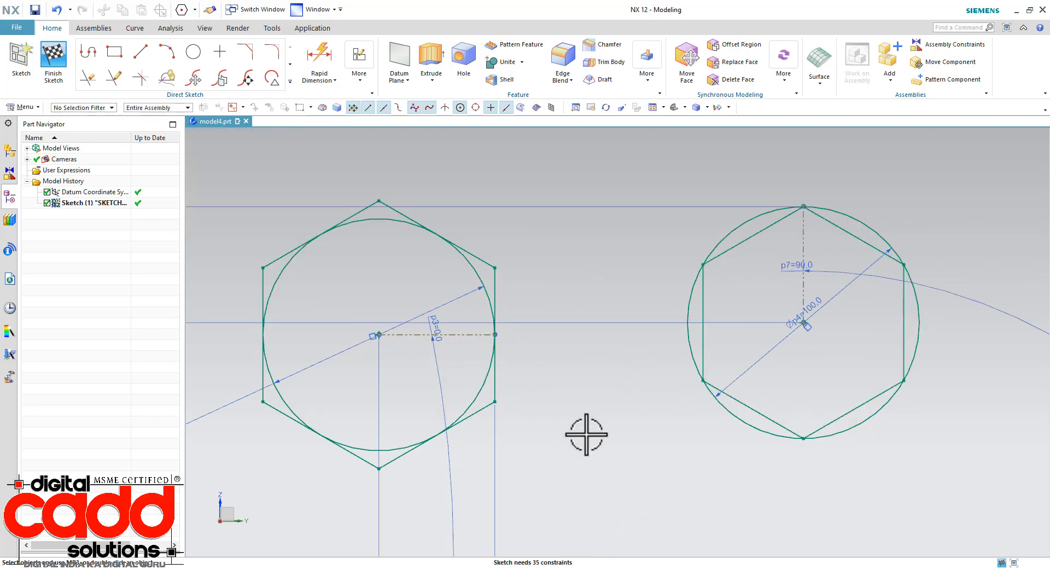
# - Compare how the inscribed-radius and circumscribed-radius hexagons meet their 100 mm circles
pyautogui.scroll(-2, 777, 374)
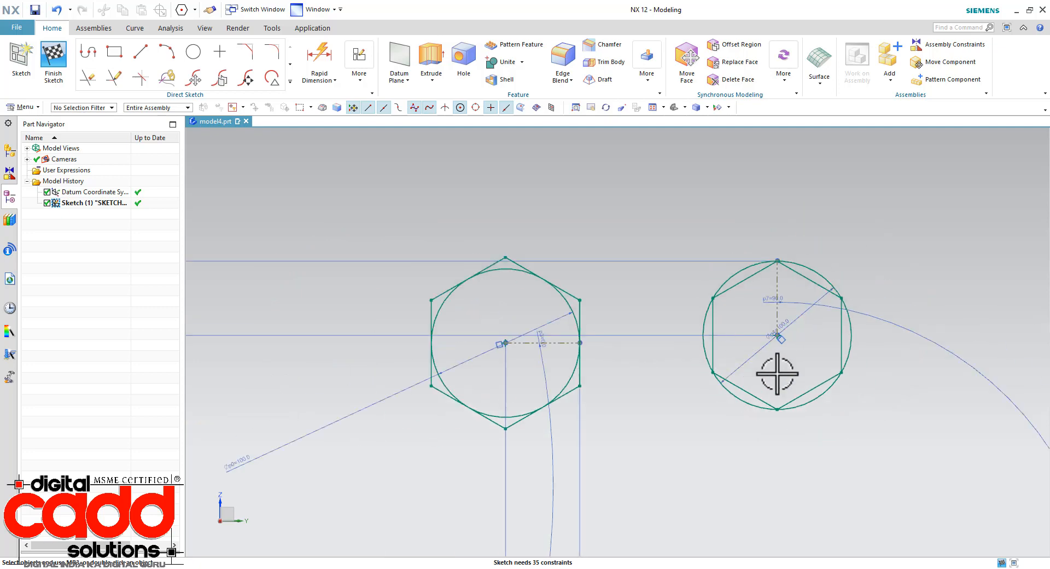
pyautogui.scroll(1, 827, 375)
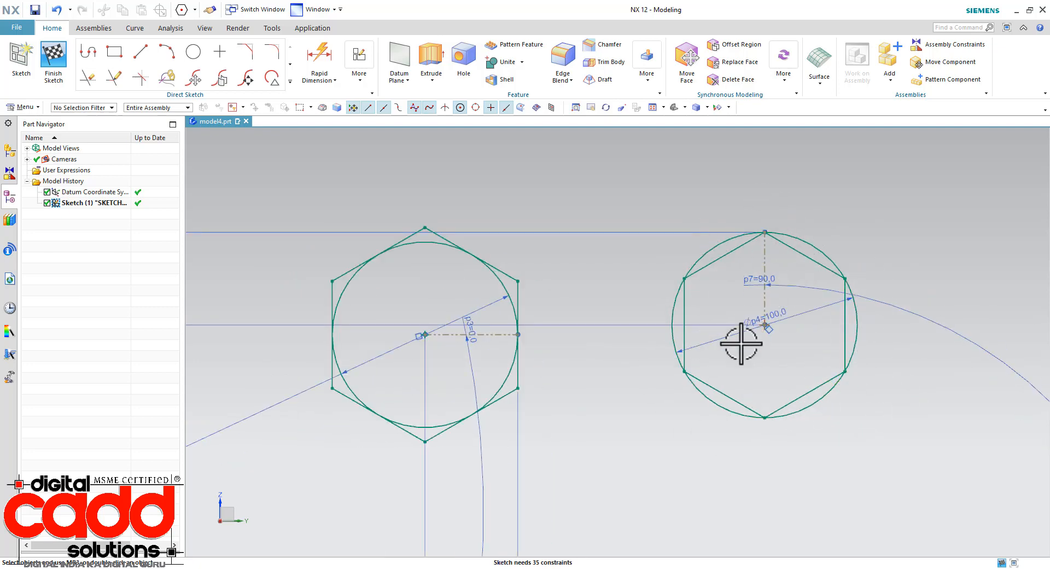
pyautogui.scroll(2, 861, 402)
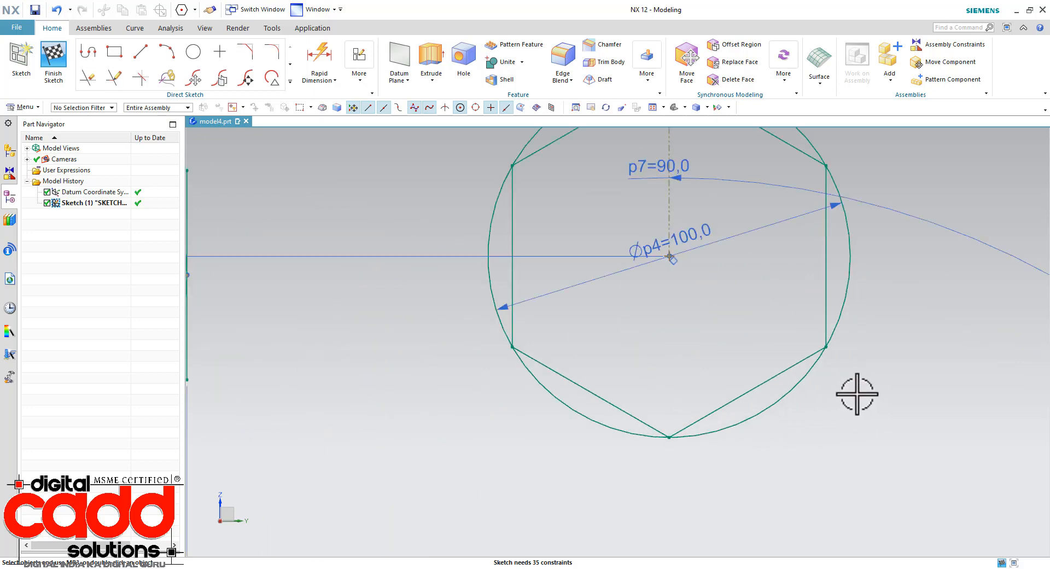
pyautogui.scroll(-2, 747, 393)
pyautogui.scroll(-3, 748, 394)
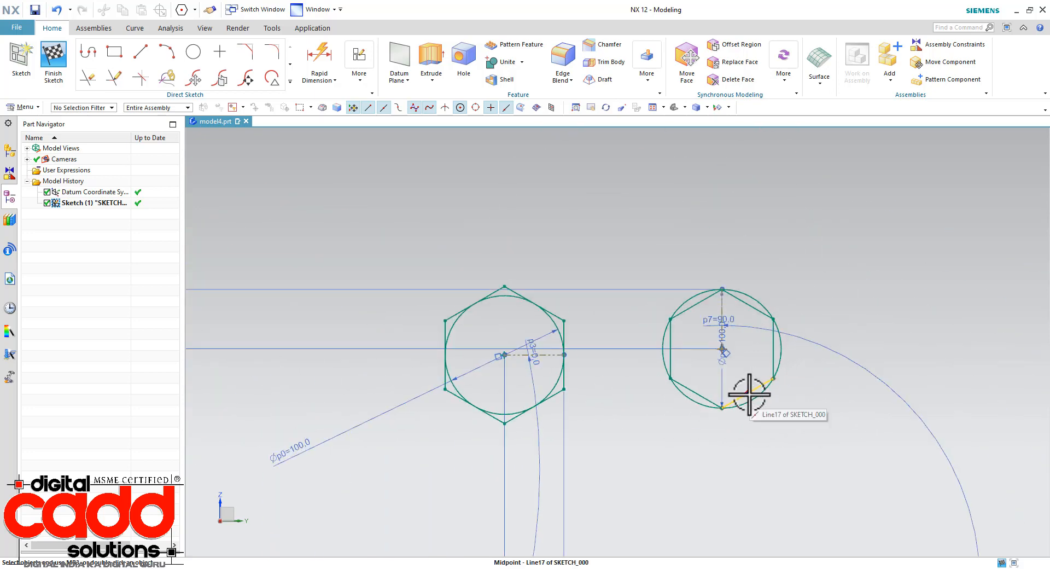
pyautogui.keyDown('shift'); pyautogui.moveTo(751, 429); pyautogui.dragTo(680, 375, button='middle'); pyautogui.keyUp('shift')
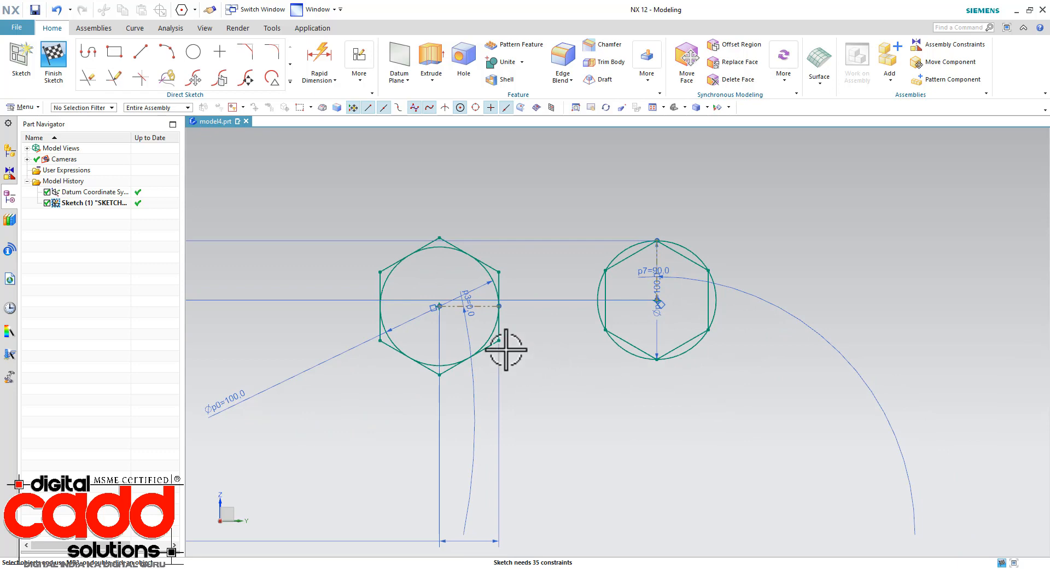
pyautogui.scroll(2, 452, 282)
pyautogui.scroll(-1, 344, 377)
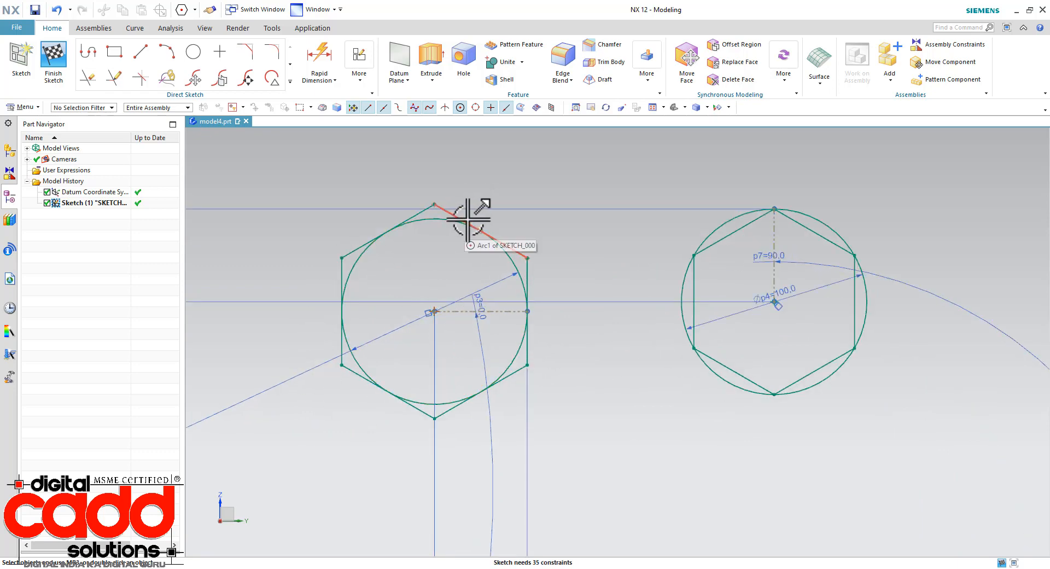
pyautogui.scroll(2, 468, 219)
pyautogui.scroll(-2, 656, 307)
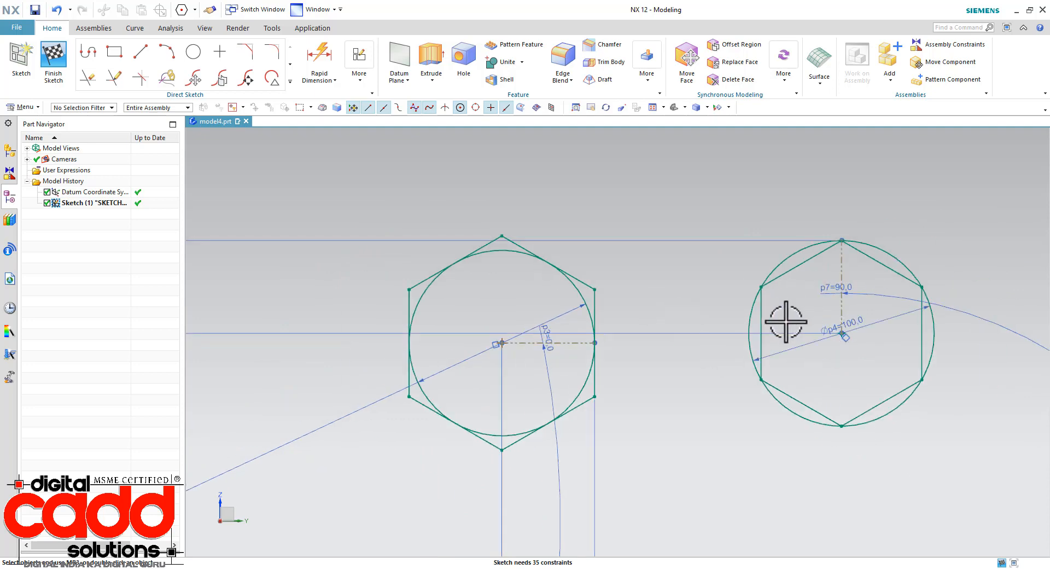
# - Draw a 6-sided polygon by Side Length in empty space above and right of the circles, with length 30 mm and rotation locked at 172°
pyautogui.scroll(2, 528, 246)
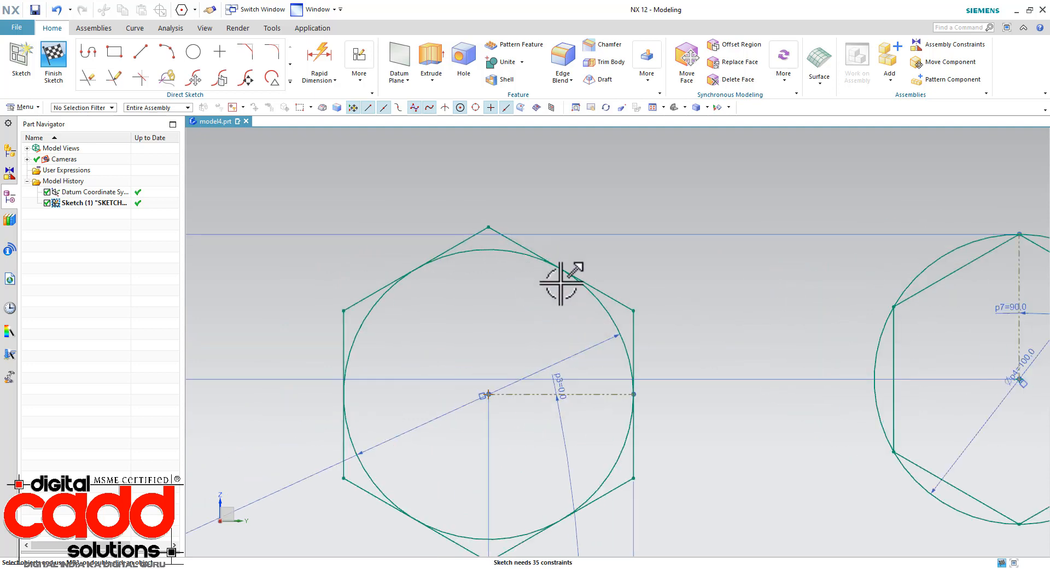
pyautogui.scroll(-3, 504, 336)
pyautogui.scroll(4, 831, 363)
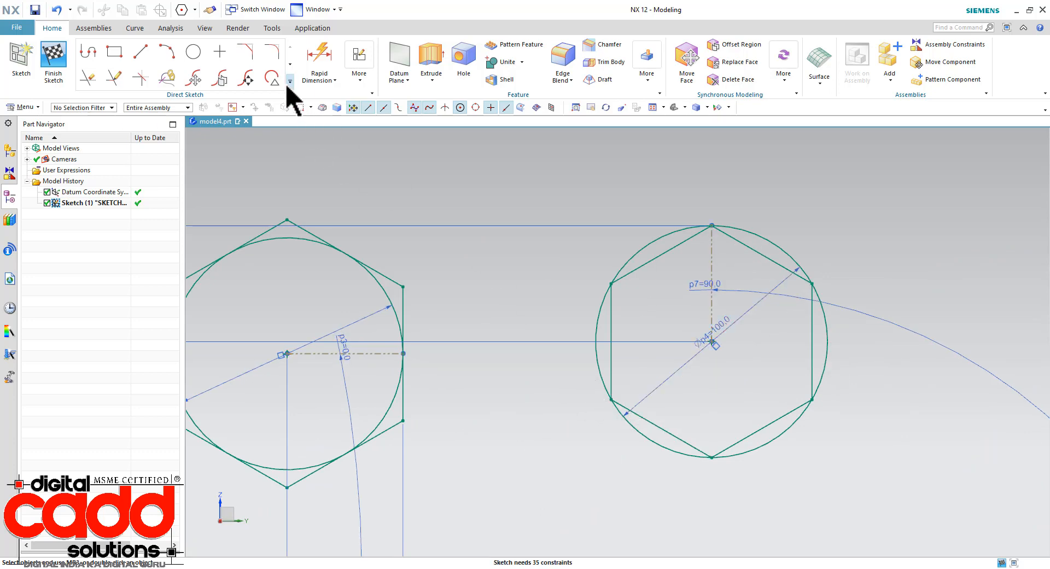
pyautogui.click(290, 80)
pyautogui.click(120, 168)
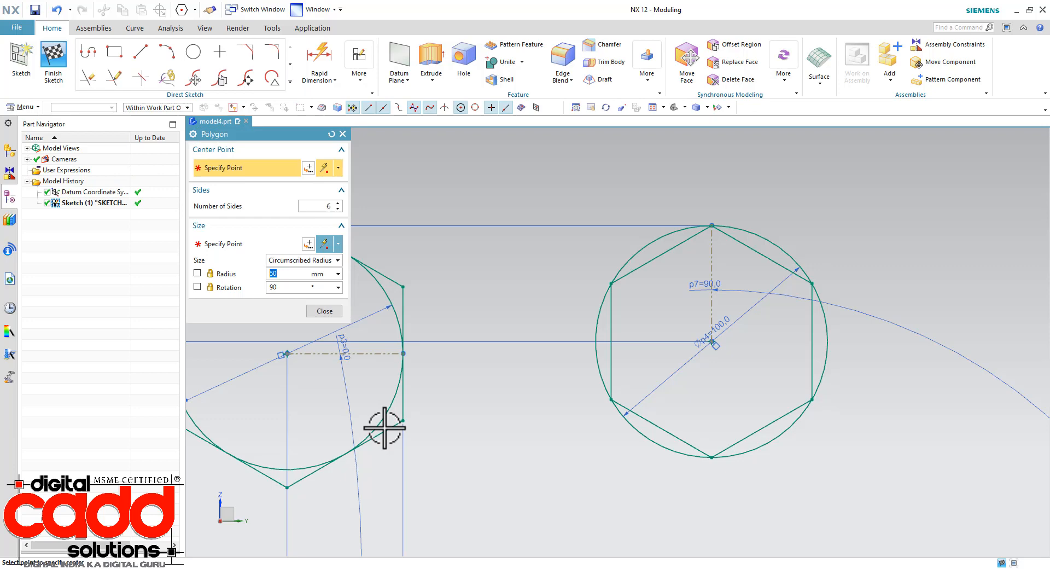
pyautogui.click(304, 261)
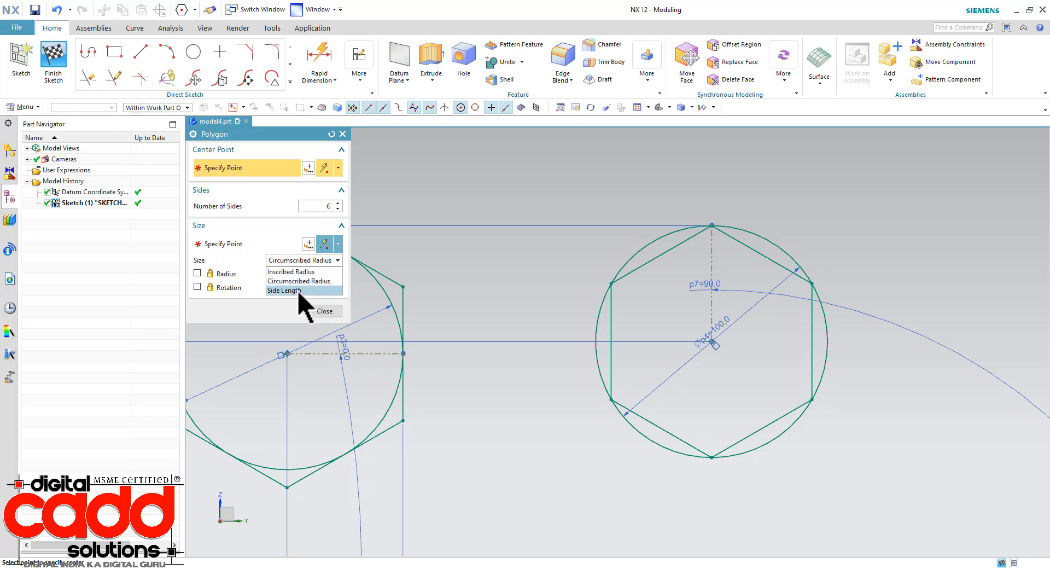
pyautogui.click(299, 290)
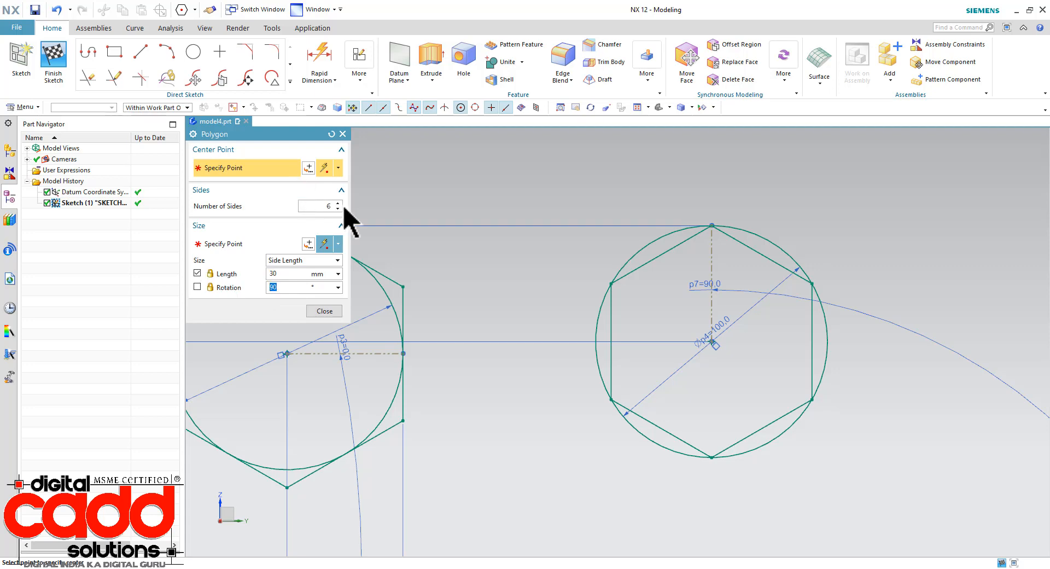
pyautogui.scroll(-5, 542, 342)
pyautogui.scroll(2, 668, 274)
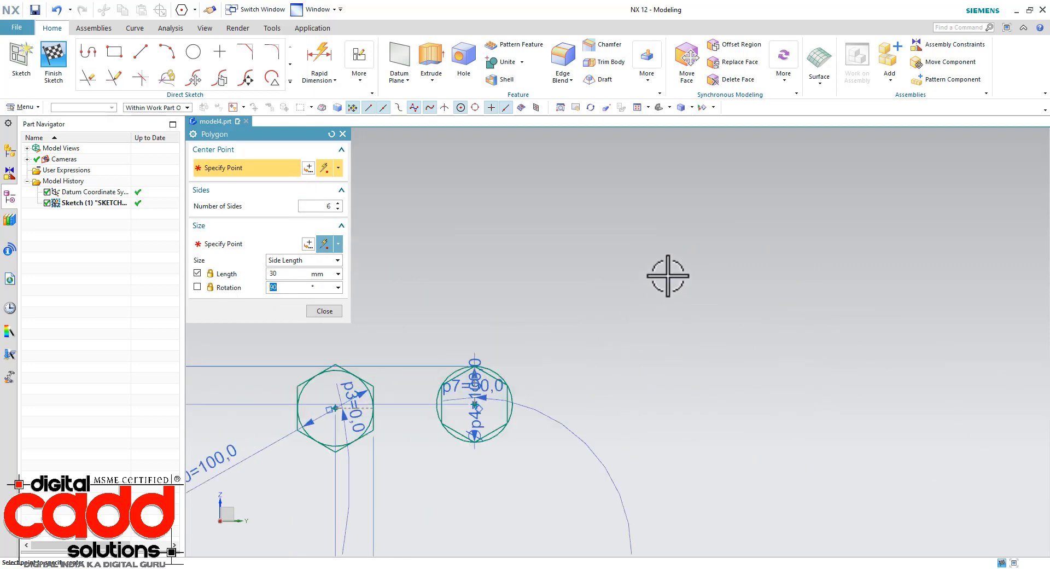
pyautogui.click(649, 252)
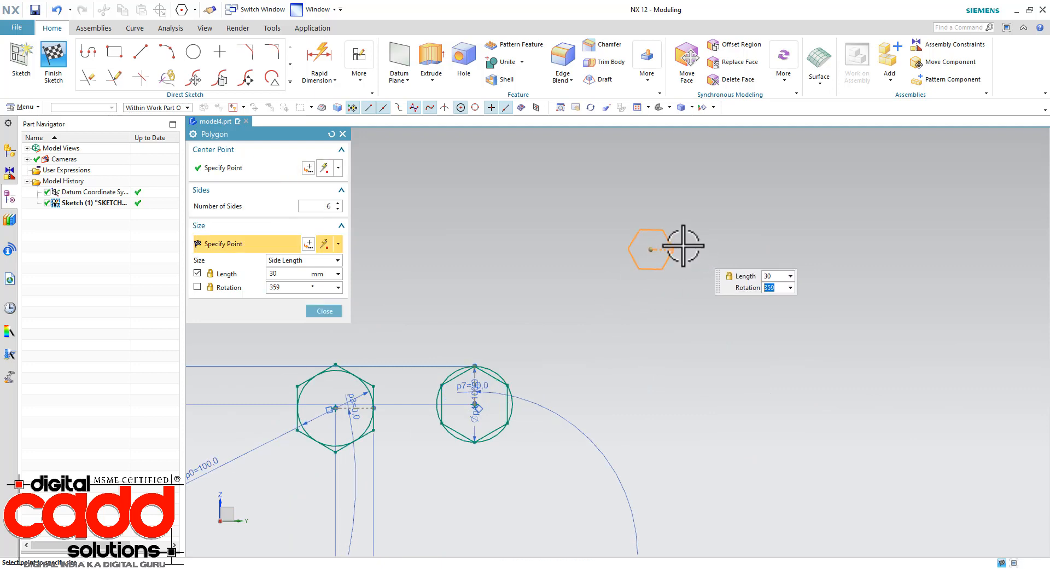
pyautogui.scroll(2, 670, 252)
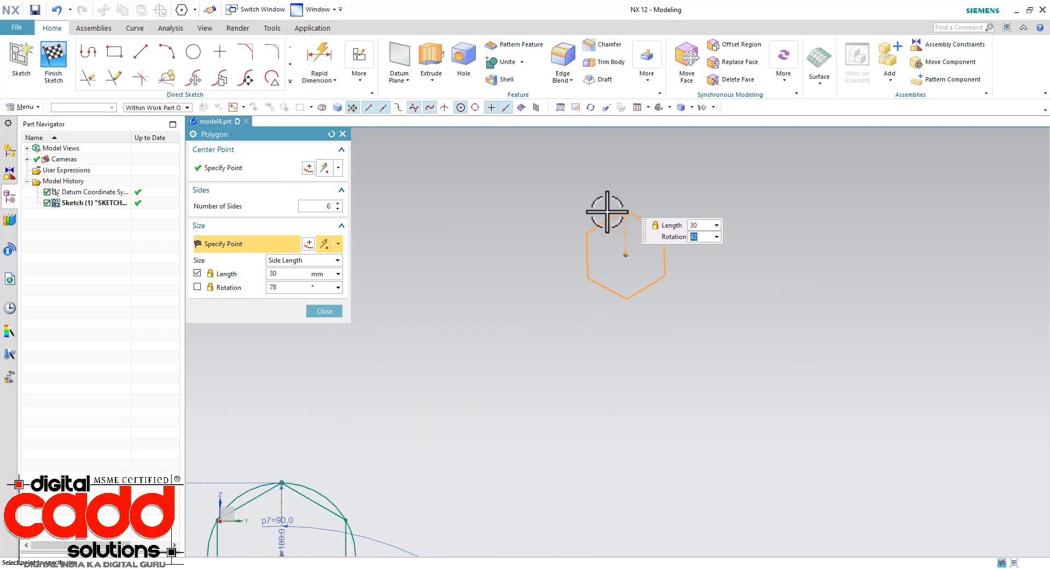
pyautogui.scroll(2, 645, 216)
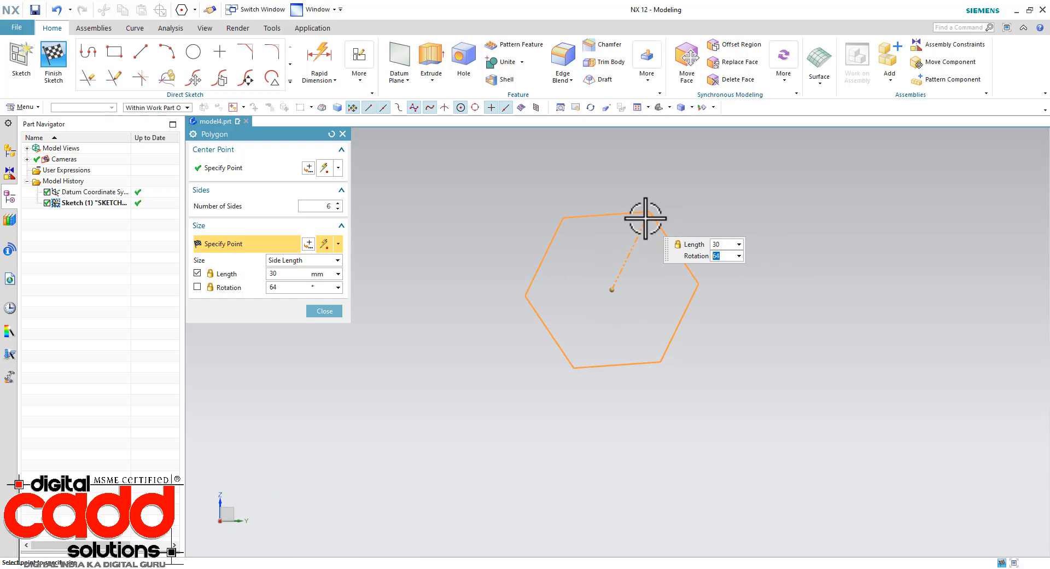
pyautogui.click(198, 287)
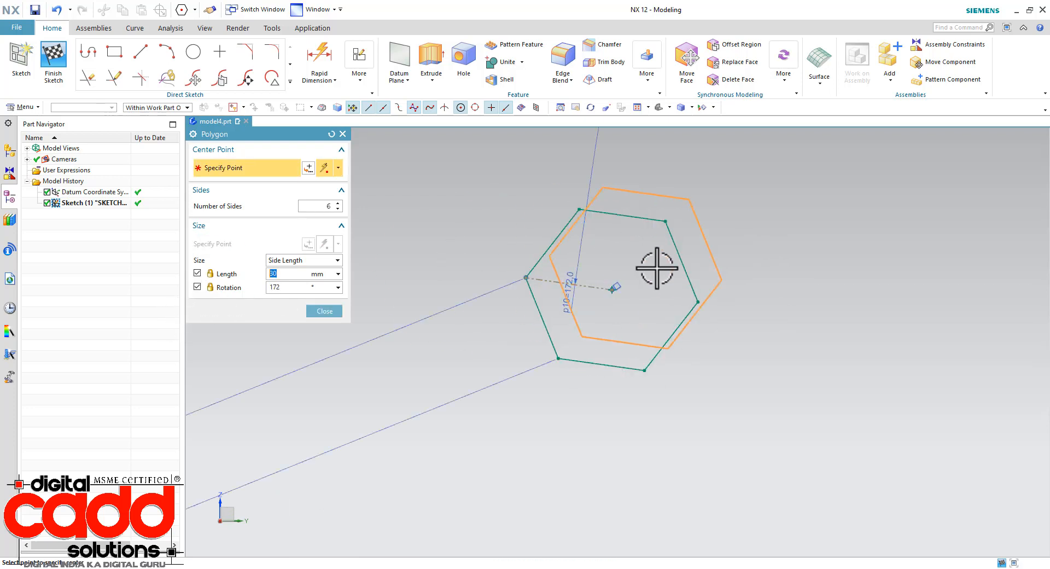
# - Draw a second 30 mm side-length hexagon with rotation 0° above and right of the tilted one, and finish the Polygon command
pyautogui.scroll(-3, 510, 438)
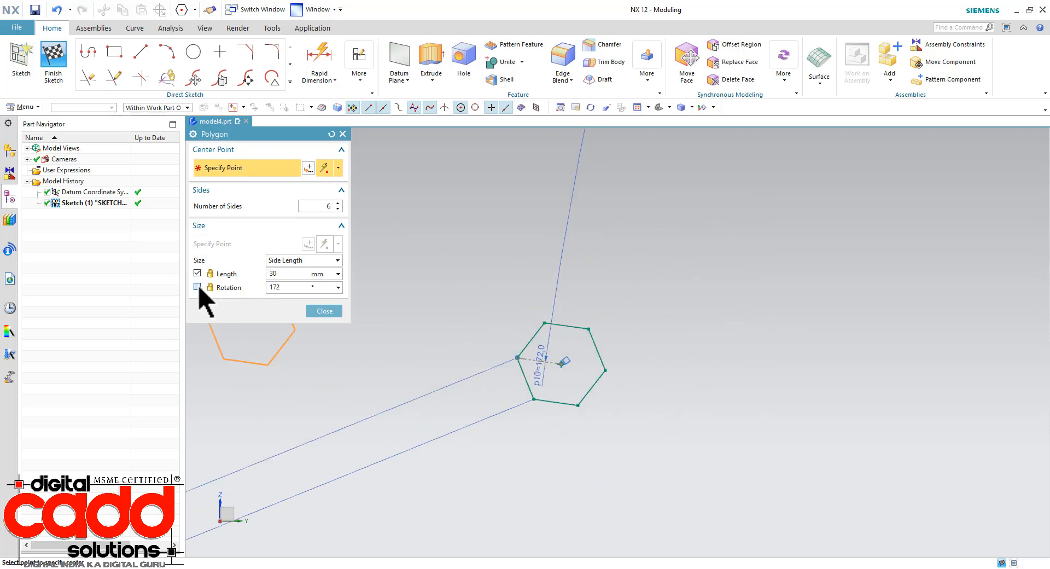
pyautogui.click(284, 288)
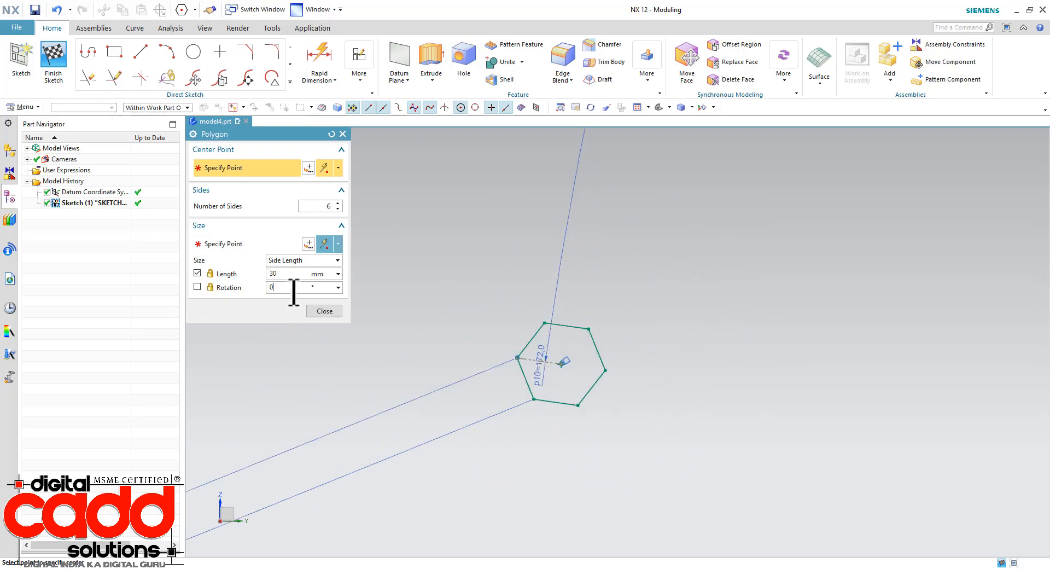
pyautogui.write('0')
pyautogui.press('Return')
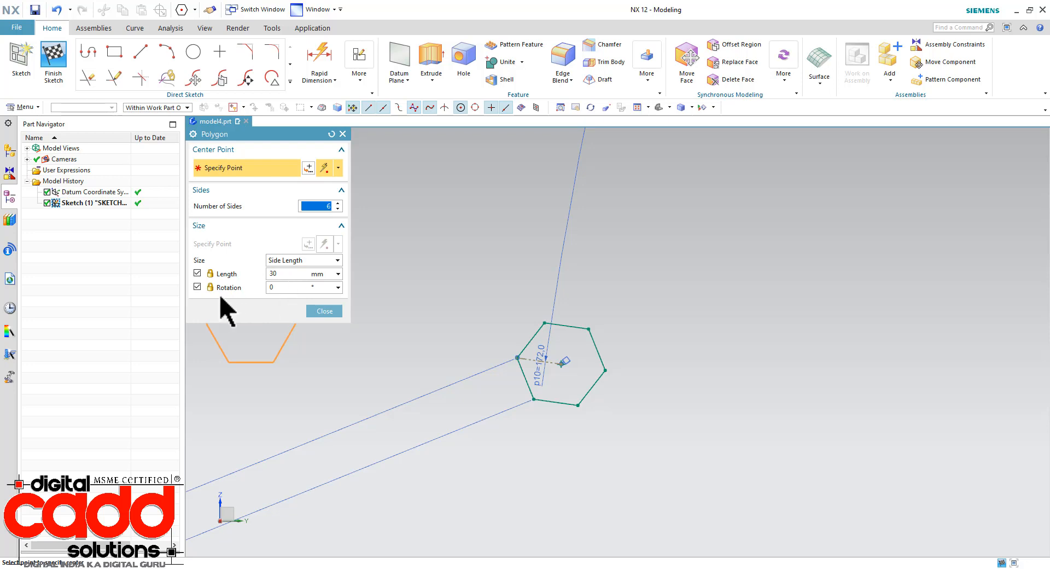
pyautogui.scroll(2, 830, 234)
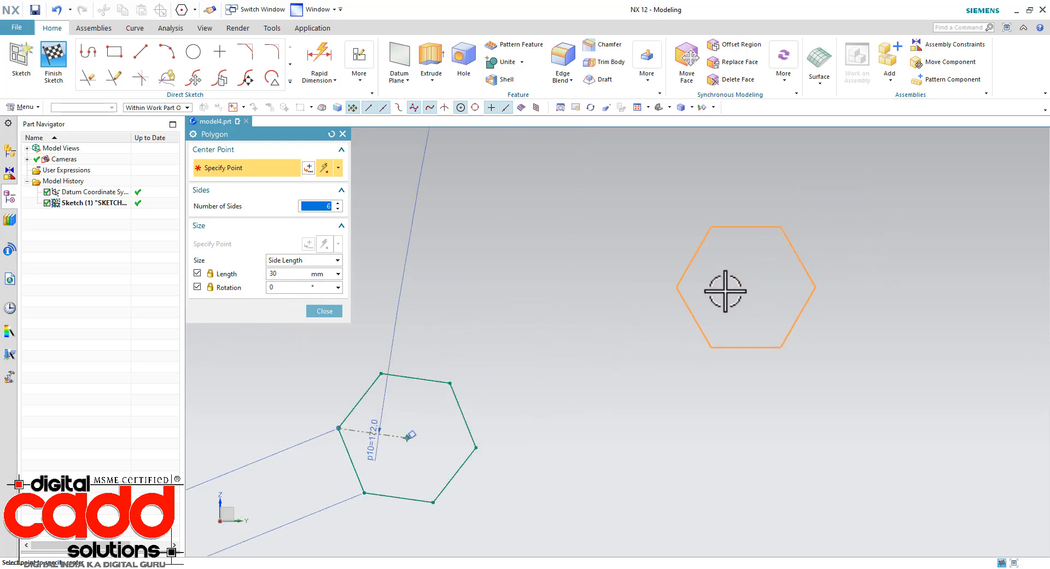
pyautogui.click(688, 281)
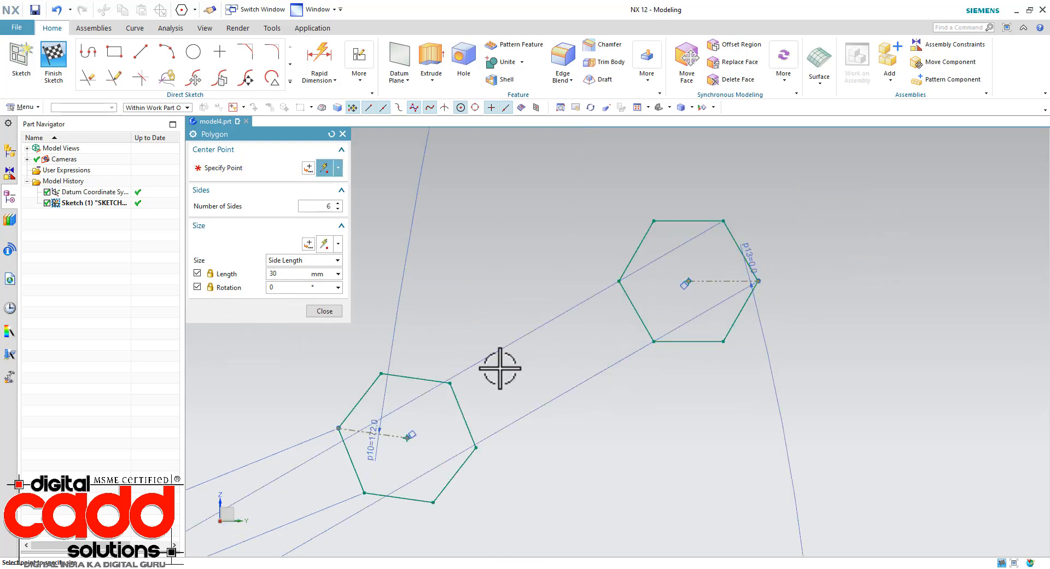
pyautogui.click(325, 311)
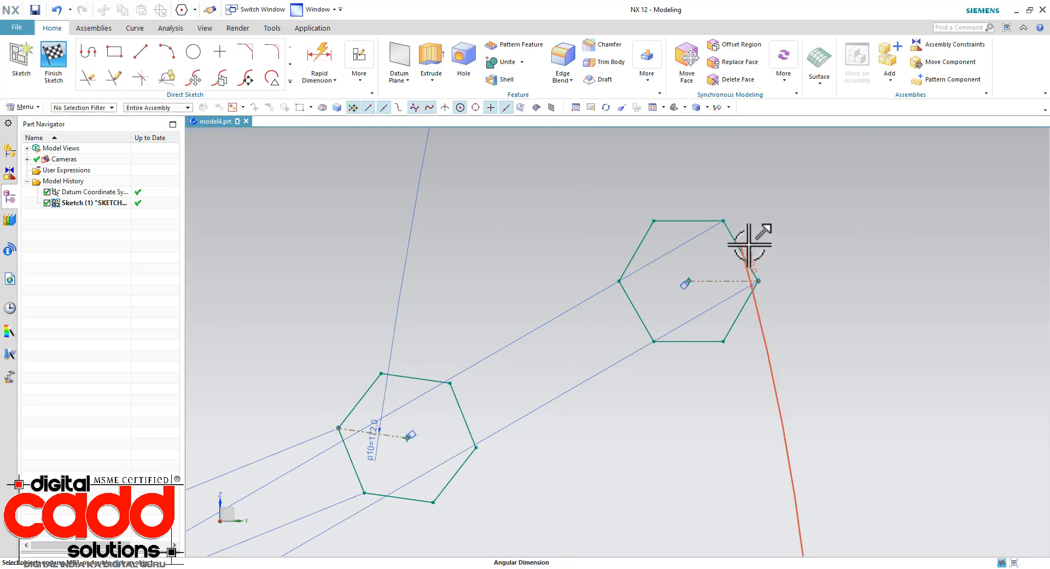
# - Move the rotation and side-length dimensions of the 0° hexagon clear of its outline
pyautogui.moveTo(748, 247)
pyautogui.mouseDown()
pyautogui.moveTo(830, 215)
pyautogui.moveTo(889, 383)
pyautogui.mouseUp()
pyautogui.moveTo(550, 393)
pyautogui.mouseDown()
pyautogui.moveTo(569, 368)
pyautogui.moveTo(821, 219)
pyautogui.moveTo(766, 230)
pyautogui.mouseUp()
pyautogui.scroll(3, 791, 236)
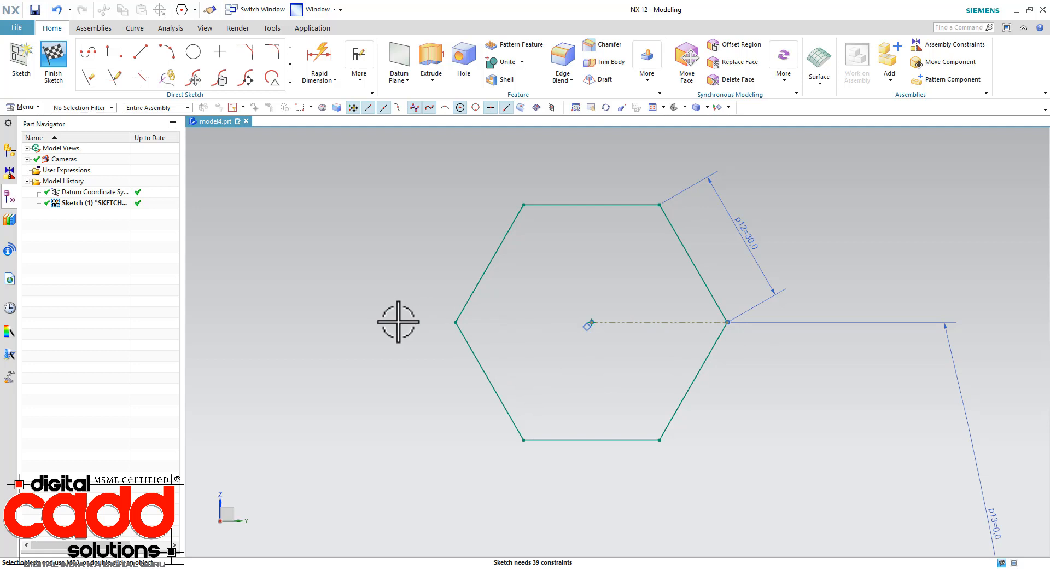
# - Draw a 6-sided polygon by Side Length above and right of the second circle, with length 40 mm and rotation 0°
pyautogui.scroll(-5, 415, 352)
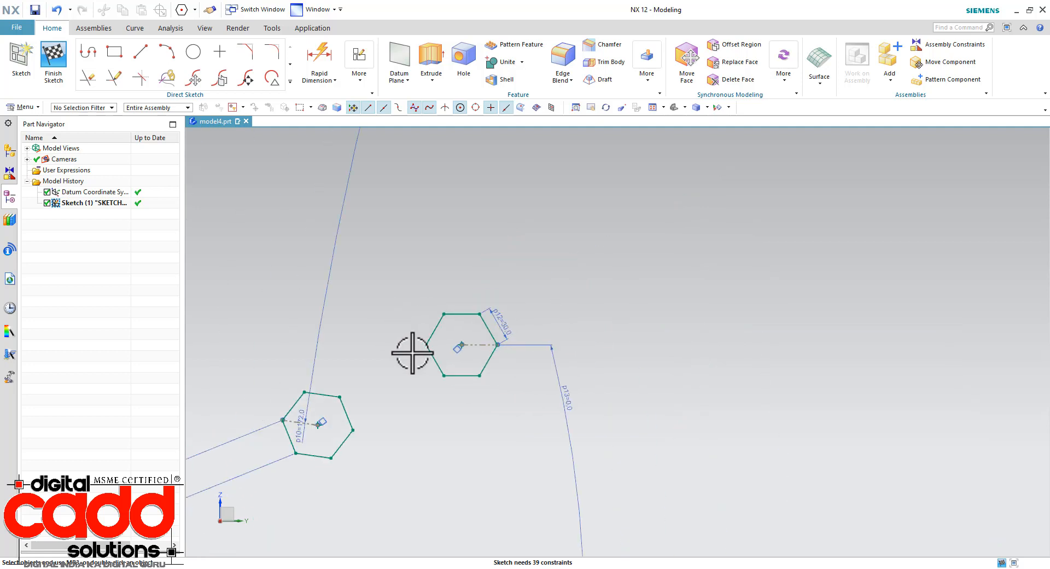
pyautogui.scroll(-3, 433, 409)
pyautogui.keyDown('shift'); pyautogui.moveTo(363, 480); pyautogui.dragTo(485, 318, button='middle'); pyautogui.keyUp('shift')
pyautogui.scroll(4, 209, 395)
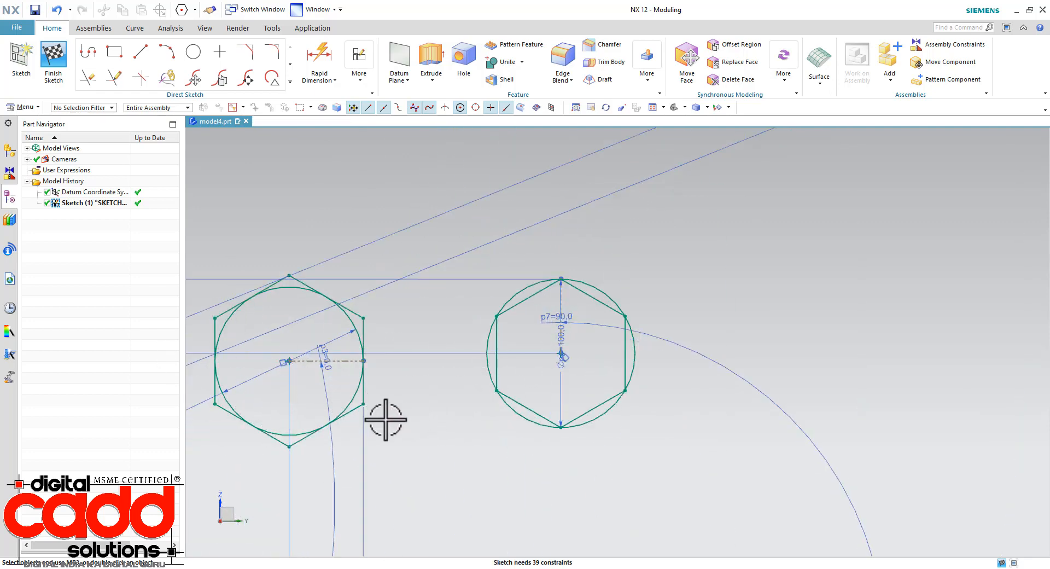
pyautogui.click(290, 81)
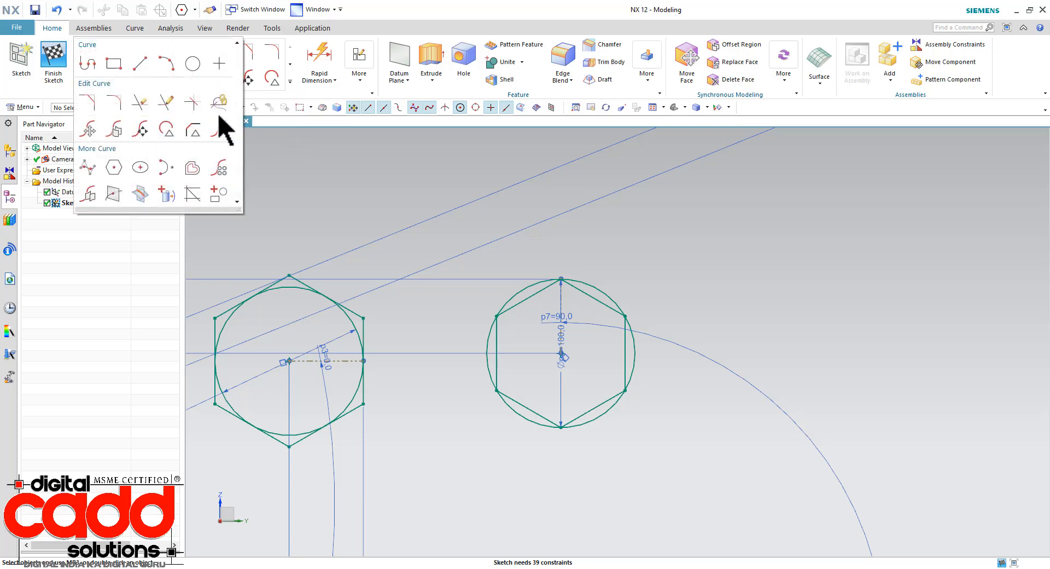
pyautogui.click(118, 173)
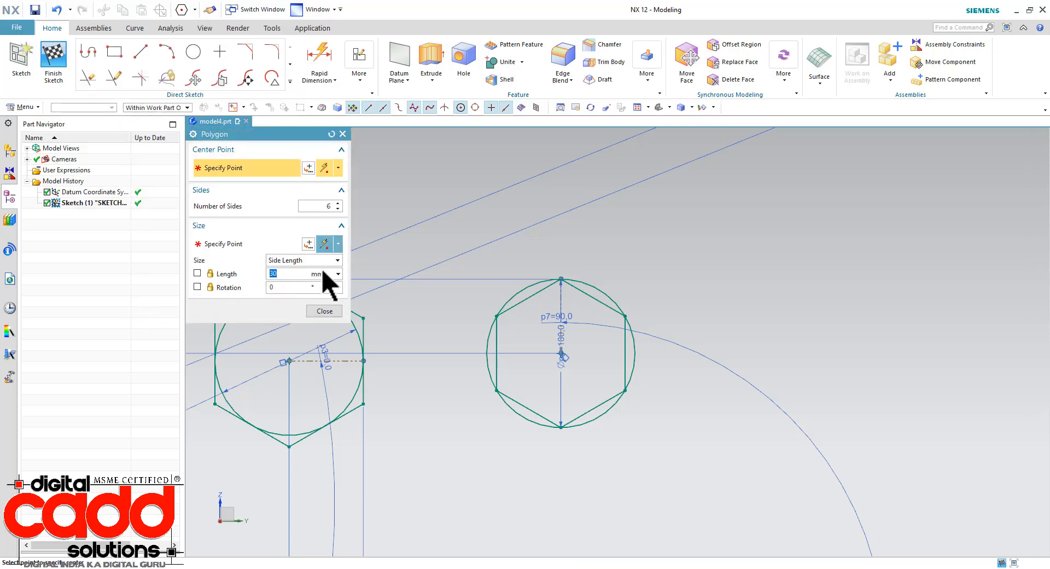
pyautogui.click(302, 261)
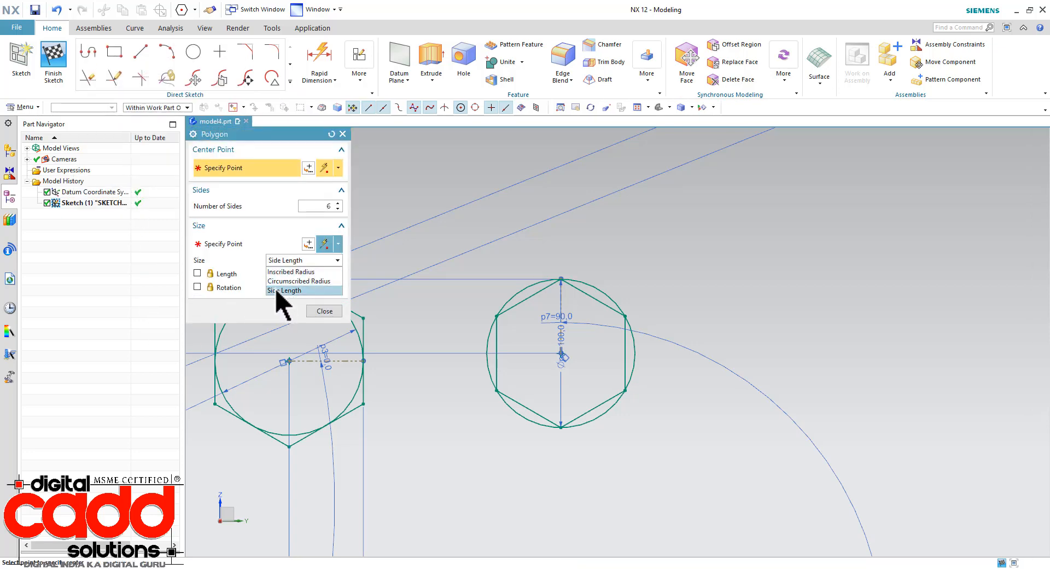
pyautogui.click(296, 290)
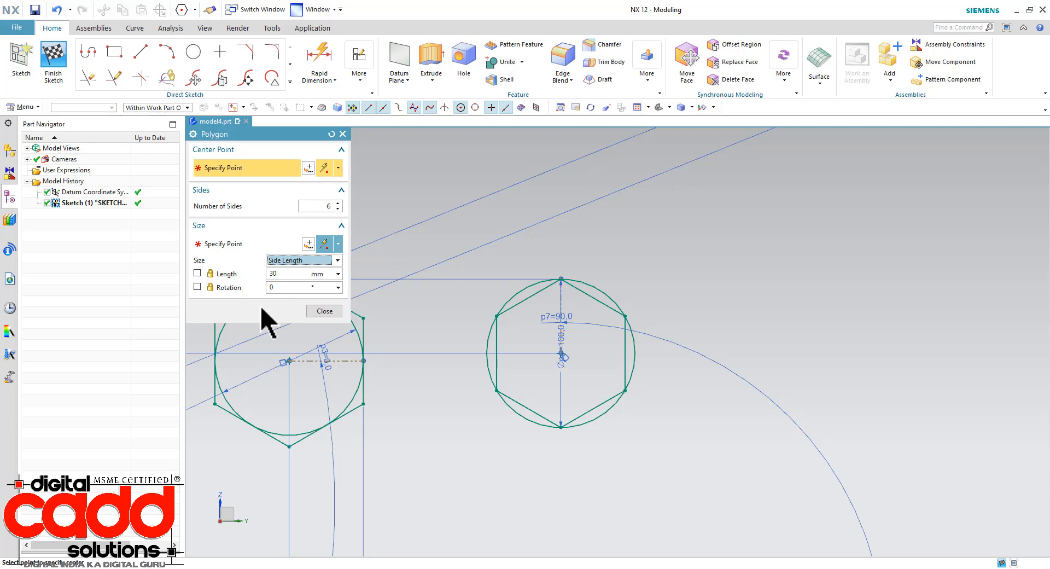
pyautogui.click(198, 287)
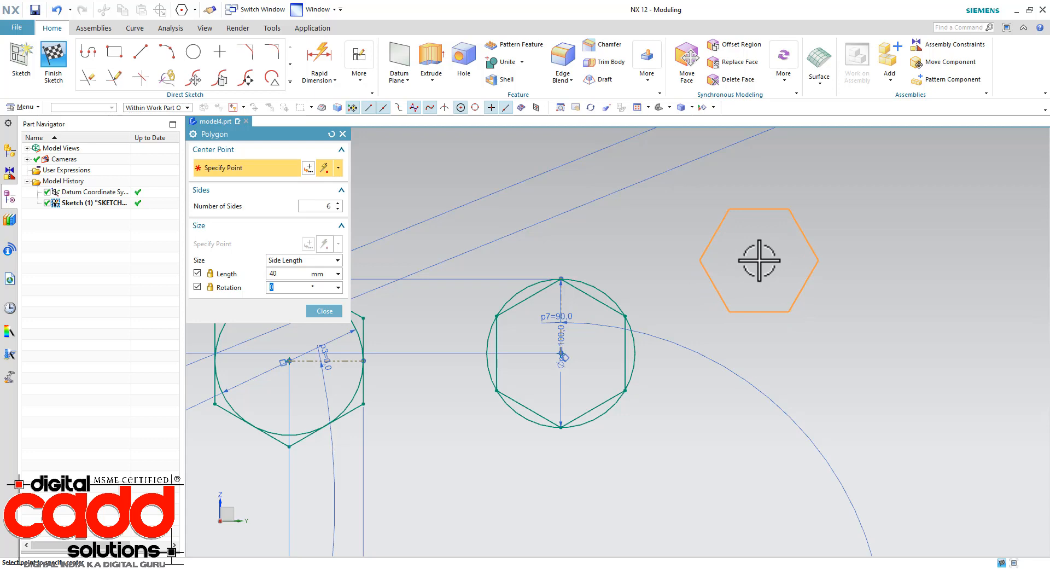
pyautogui.click(759, 261)
pyautogui.press('Escape')
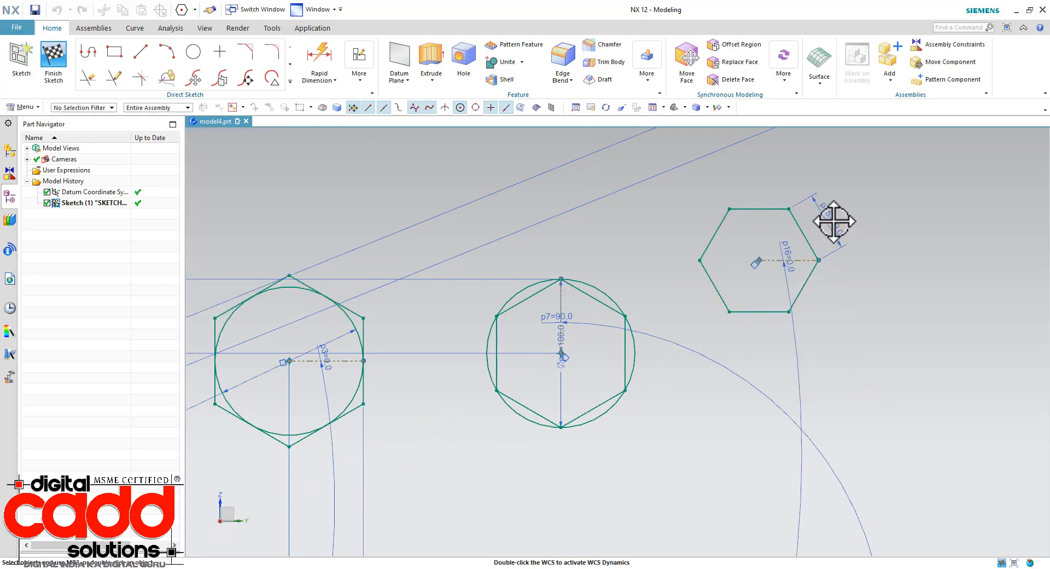
# - Draw a 5-sided polygon to the right of all the hexagons, with a side length of about 220 mm and rotation 0°
pyautogui.scroll(-4, 864, 231)
pyautogui.moveTo(687, 312); pyautogui.dragTo(735, 509)
pyautogui.scroll(5, 689, 299)
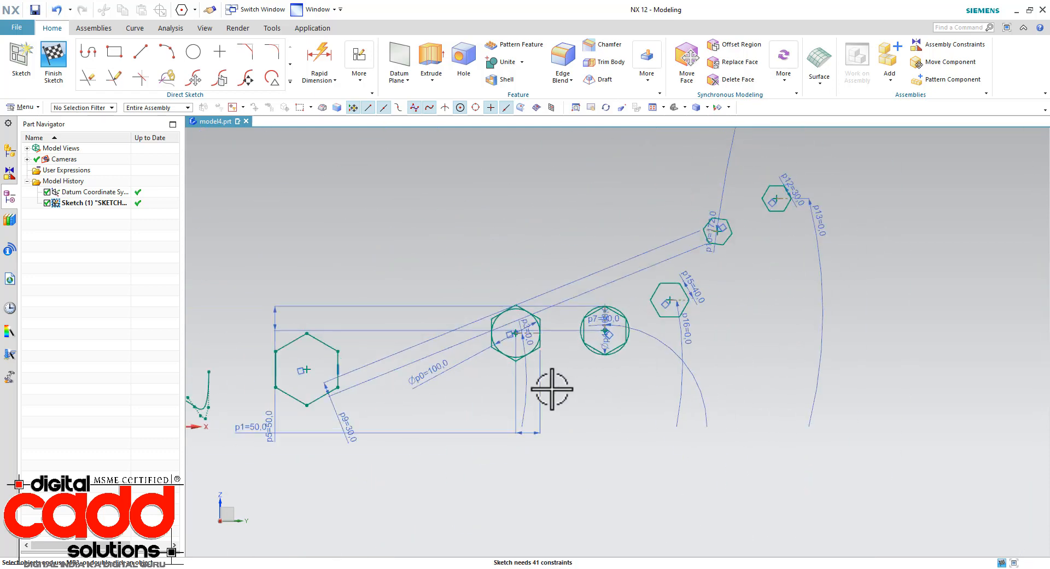
pyautogui.keyDown('shift'); pyautogui.moveTo(523, 389); pyautogui.dragTo(481, 356, button='middle'); pyautogui.keyUp('shift')
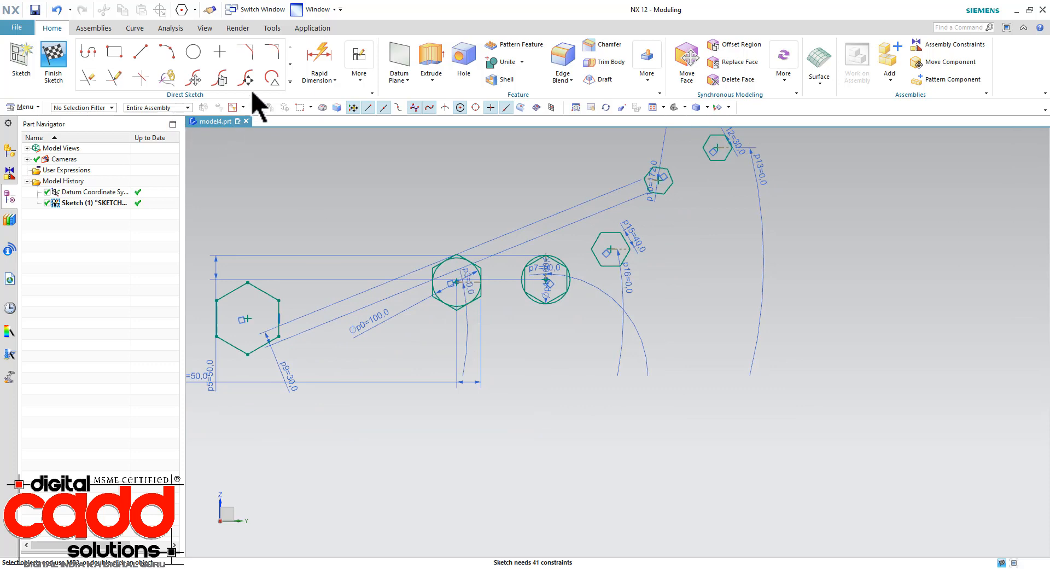
pyautogui.click(290, 81)
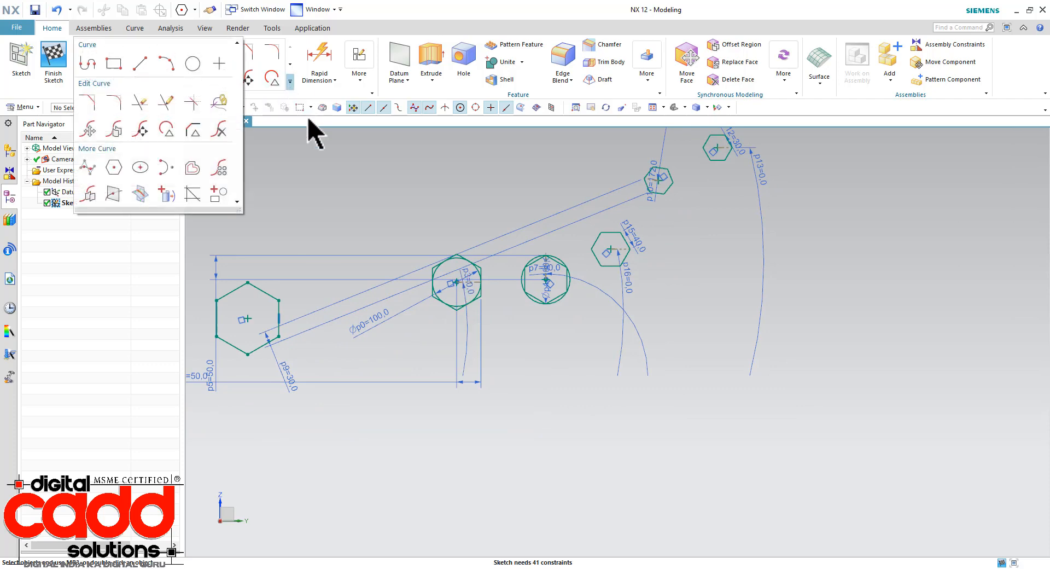
pyautogui.click(113, 170)
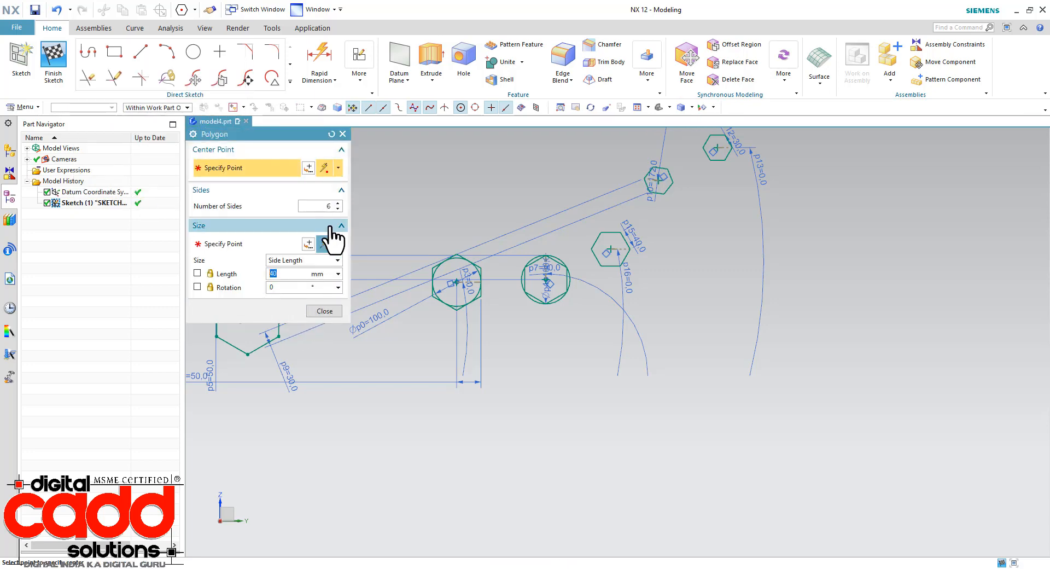
pyautogui.scroll(-3, 534, 416)
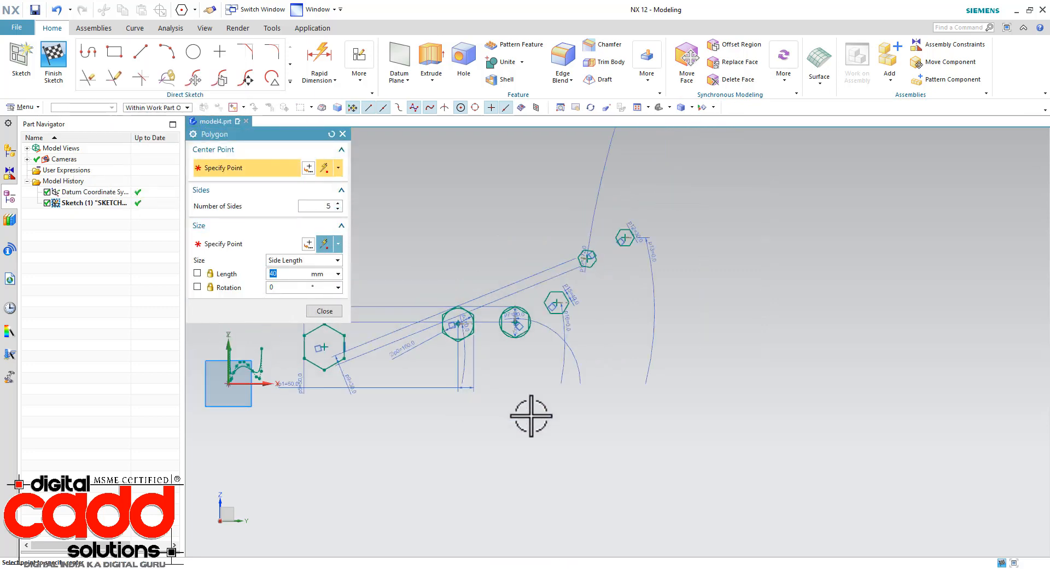
pyautogui.click(773, 379)
pyautogui.click(831, 380)
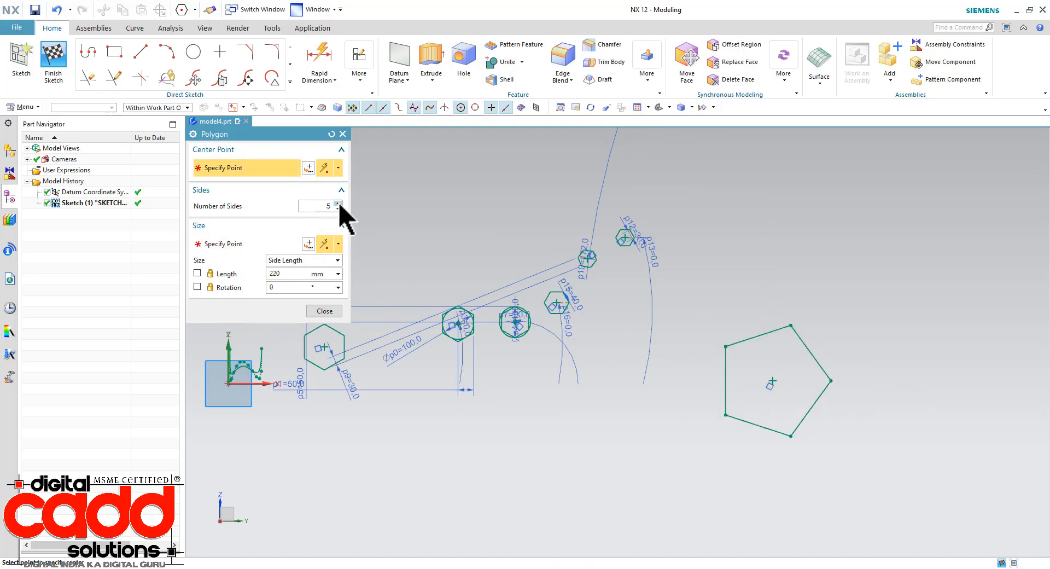
# - Draw a 7-sided polygon with about 160 mm sides above the pentagon and an 8-sided one with about 150 mm sides below the circles
pyautogui.click(847, 222)
pyautogui.click(907, 223)
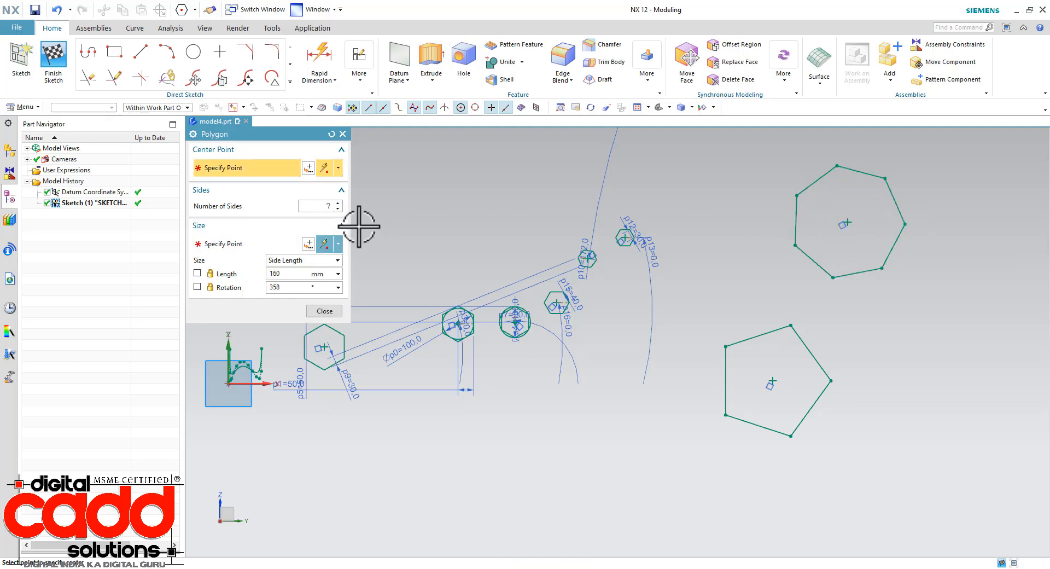
pyautogui.click(535, 486)
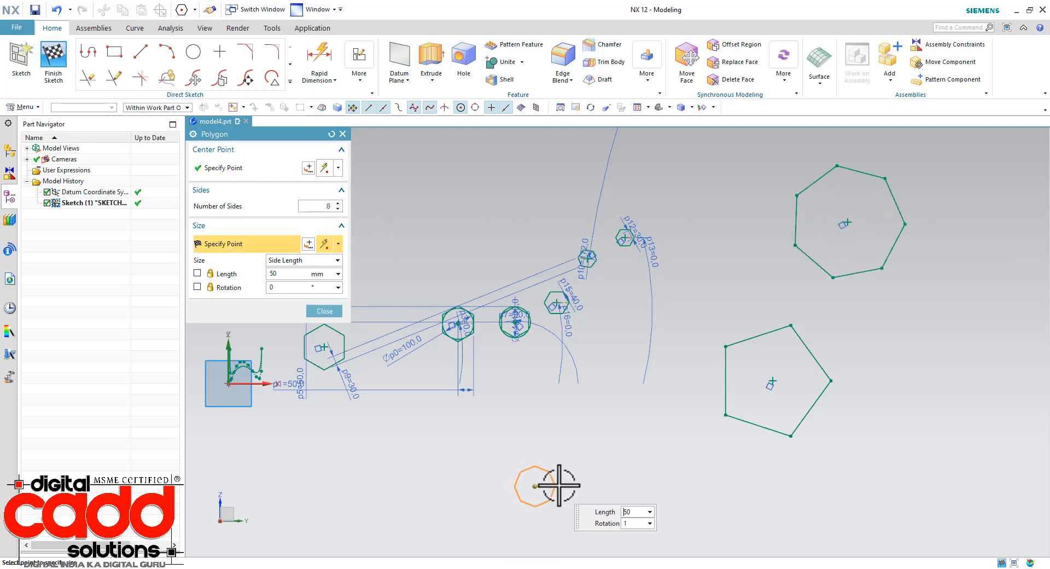
pyautogui.click(598, 487)
pyautogui.scroll(-4, 534, 487)
pyautogui.scroll(4, 875, 411)
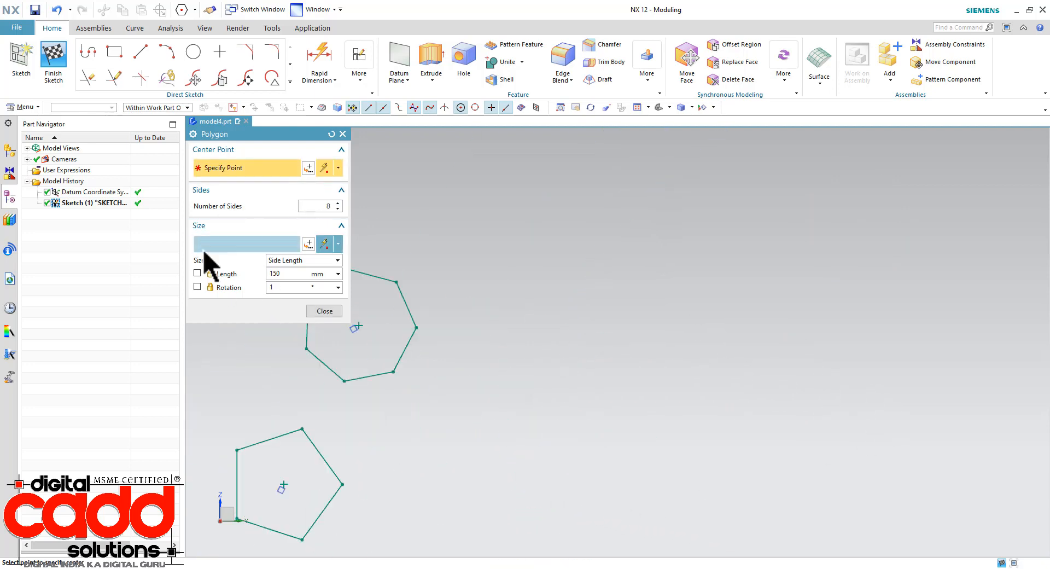
pyautogui.click(324, 311)
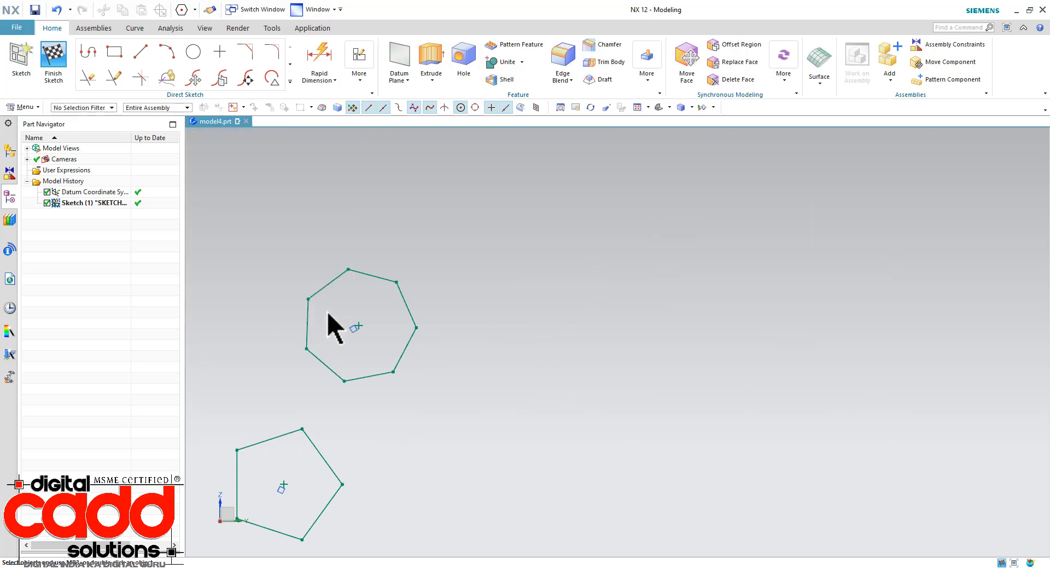
pyautogui.scroll(-5, 306, 314)
pyautogui.scroll(3, 628, 379)
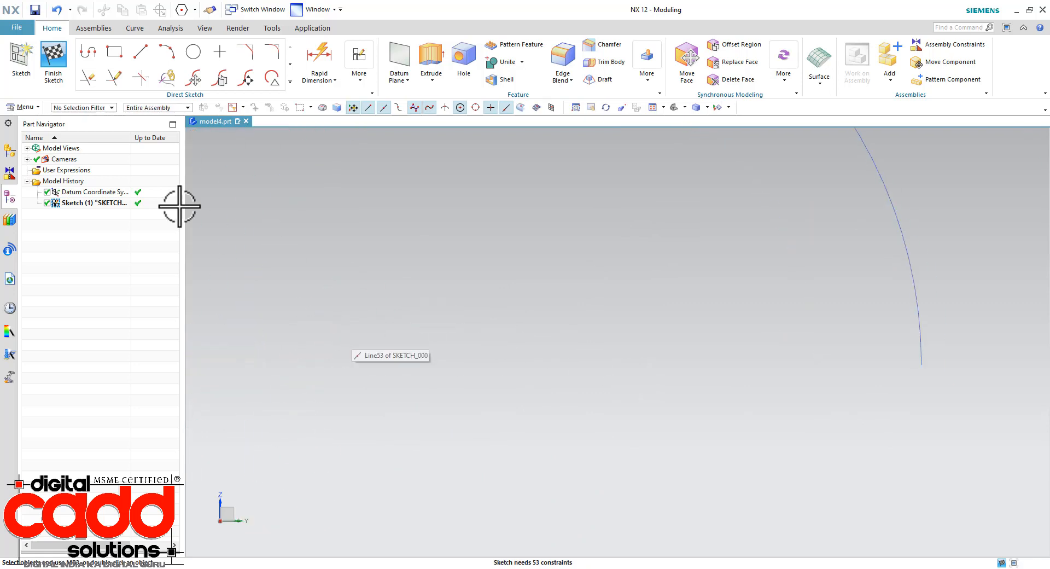
pyautogui.click(290, 81)
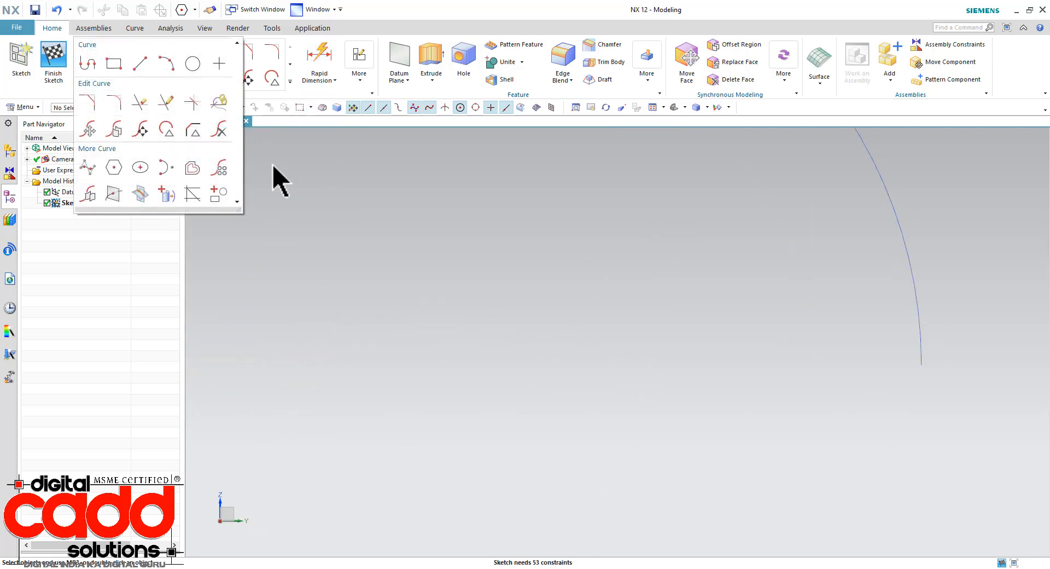
pyautogui.click(141, 168)
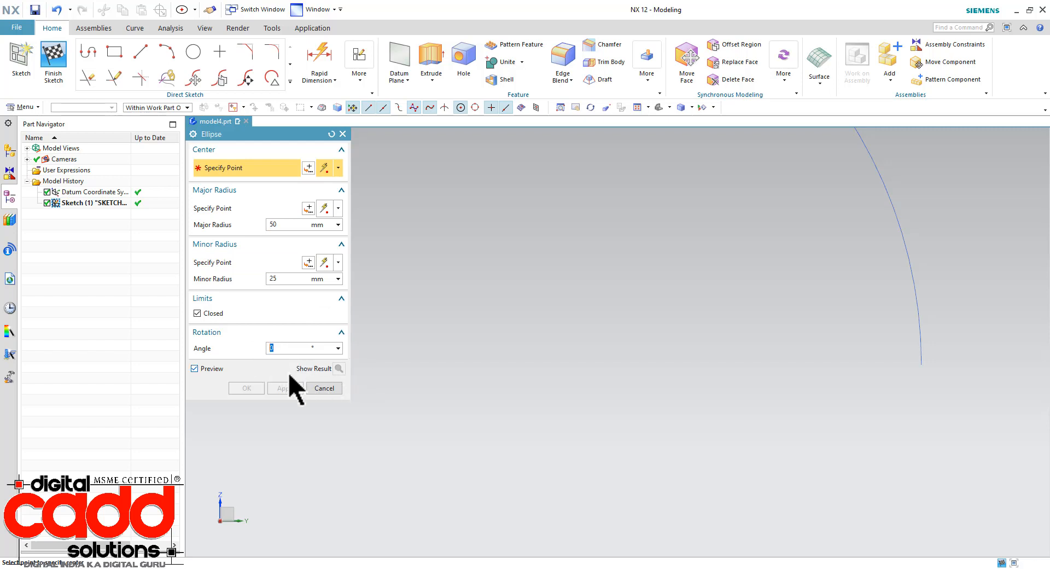
pyautogui.click(326, 389)
# - Delete the pentagon, heptagon, octagon, circles and dimensioned hexagons to the right of the first hexagon
pyautogui.scroll(-9, 553, 281)
pyautogui.scroll(5, 499, 273)
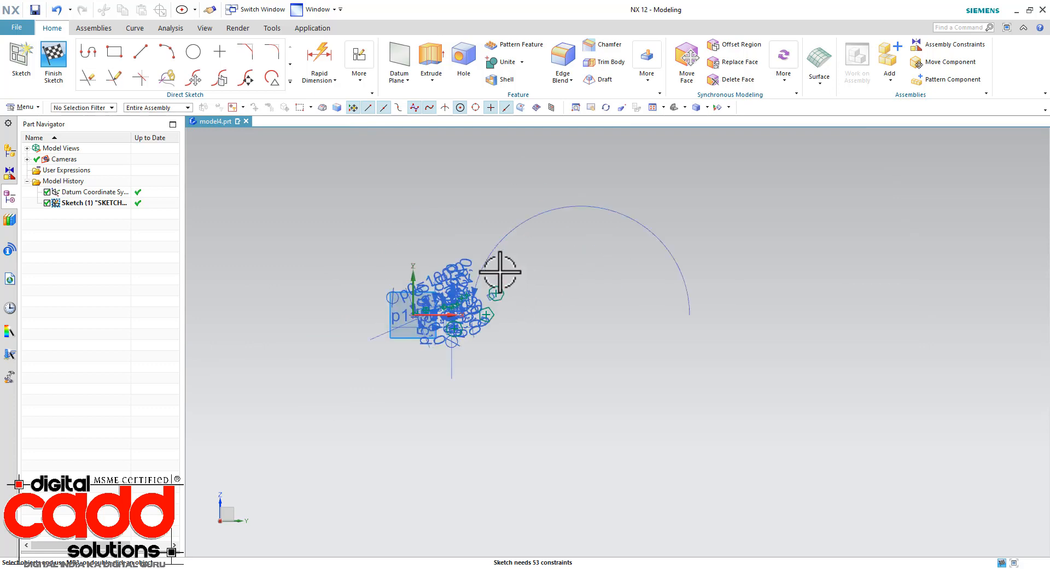
pyautogui.scroll(2, 335, 370)
pyautogui.scroll(1, 551, 389)
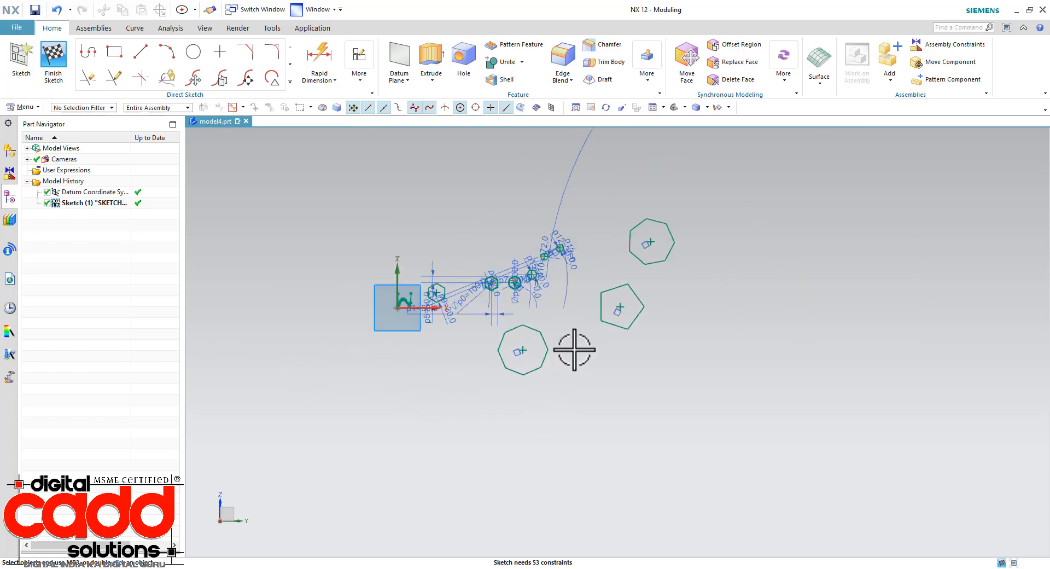
pyautogui.scroll(2, 585, 333)
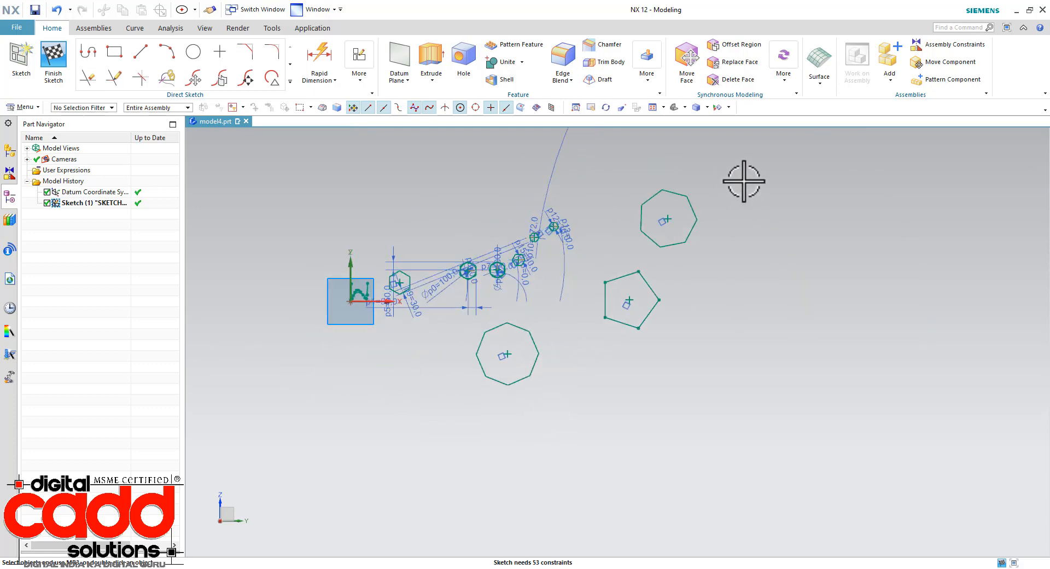
pyautogui.moveTo(741, 175)
pyautogui.mouseDown()
pyautogui.moveTo(593, 356)
pyautogui.moveTo(437, 441)
pyautogui.mouseUp()
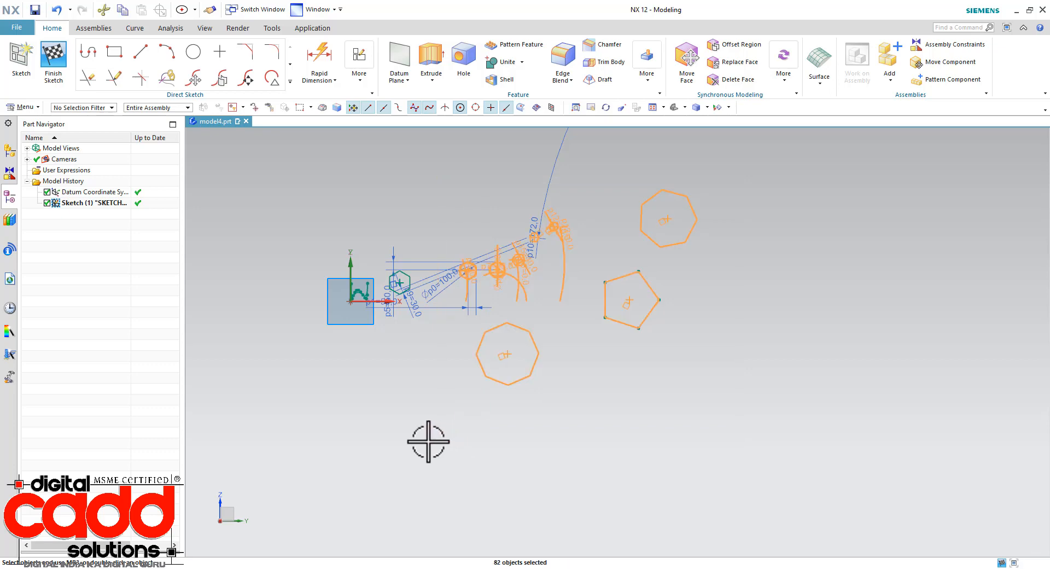
pyautogui.press('Delete')
pyautogui.scroll(3, 393, 306)
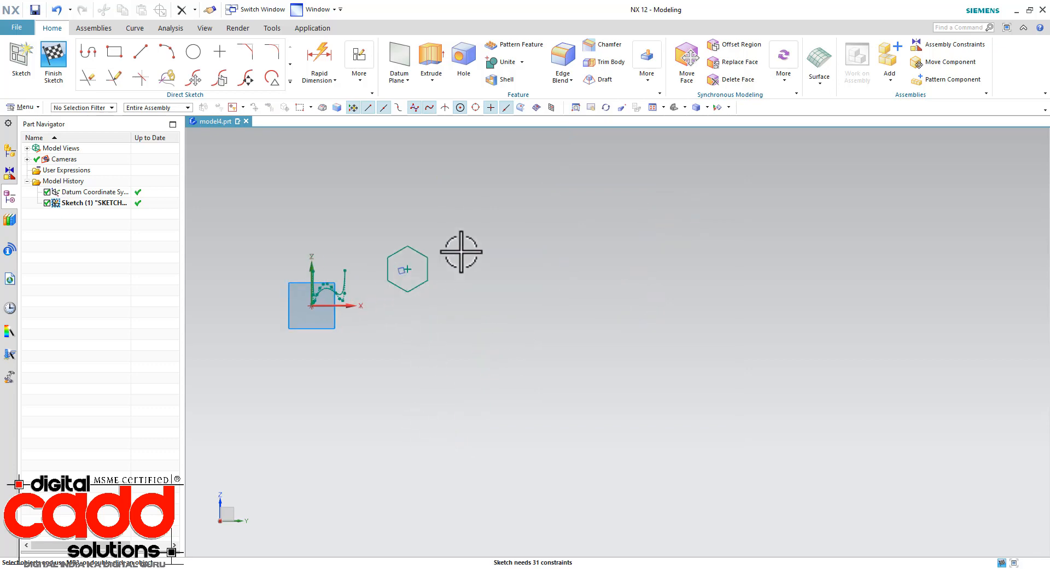
# - Delete the remaining hexagon and the spline near the origin to empty the sketch
pyautogui.moveTo(457, 222); pyautogui.dragTo(366, 319)
pyautogui.press('Delete')
pyautogui.scroll(6, 317, 282)
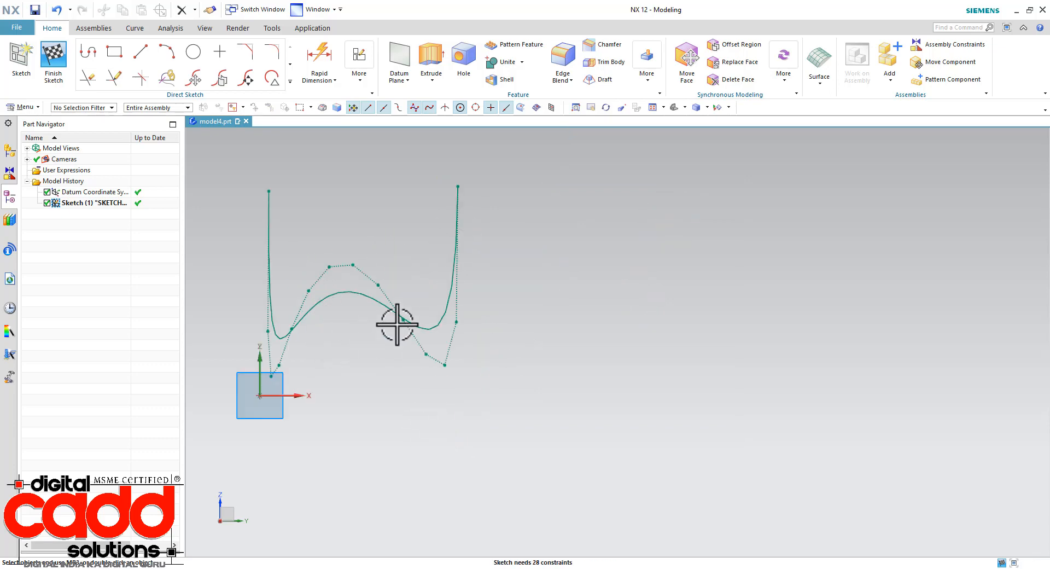
pyautogui.press('Delete')
pyautogui.scroll(-4, 377, 368)
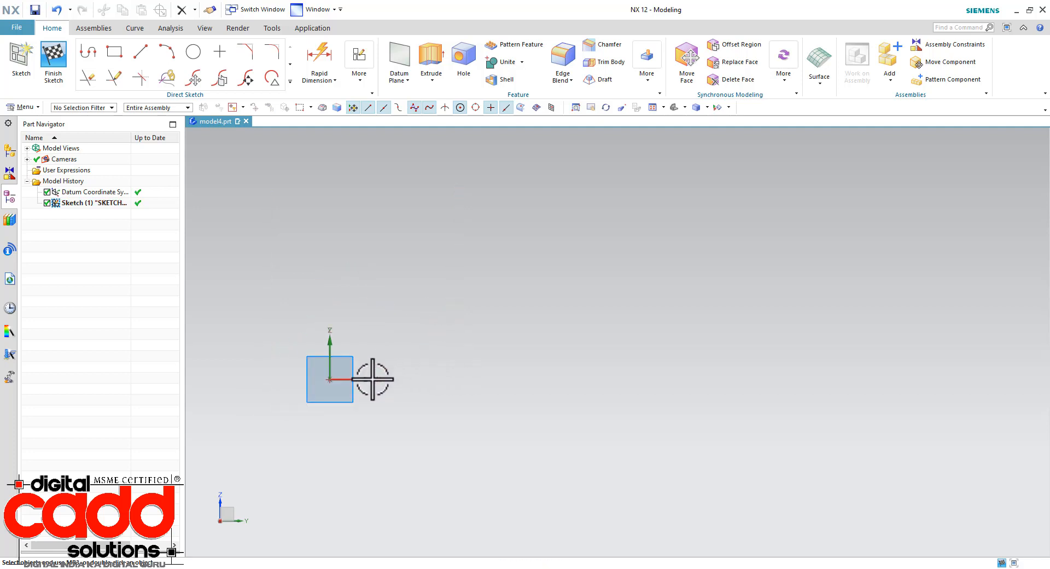
pyautogui.scroll(2, 356, 387)
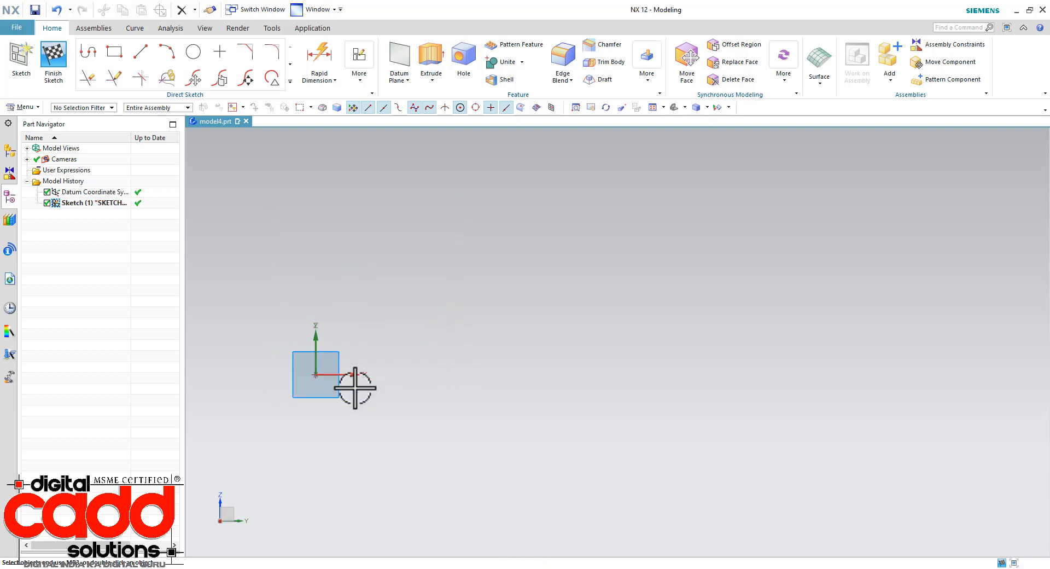
# - Place an ellipse centred on the sketch origin with a 50 mm major radius and a 25 mm minor radius
pyautogui.click(290, 81)
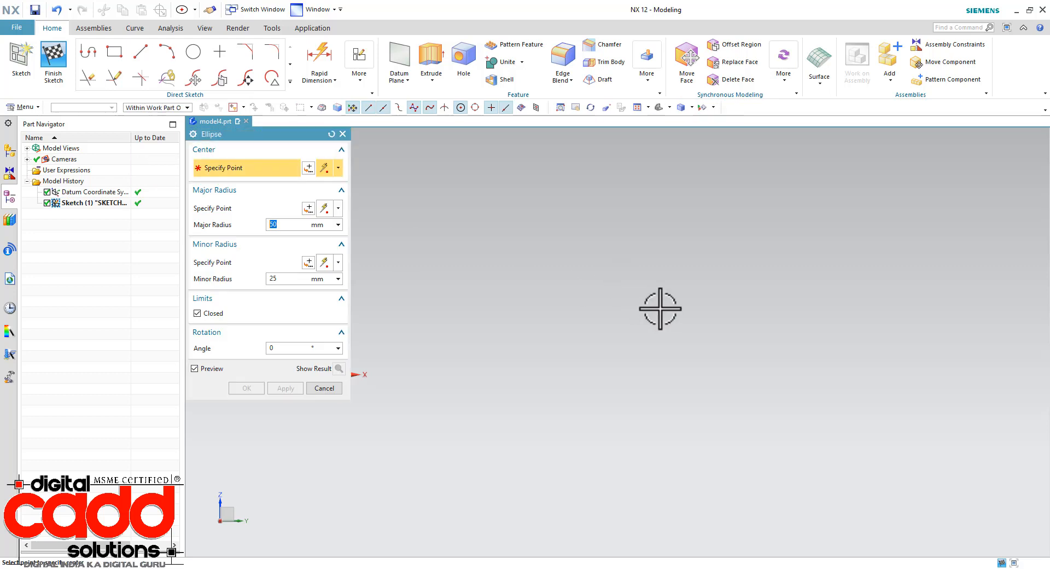
pyautogui.keyDown('shift'); pyautogui.moveTo(559, 322); pyautogui.dragTo(628, 309, button='middle'); pyautogui.keyUp('shift')
pyautogui.keyDown('shift'); pyautogui.moveTo(475, 317); pyautogui.dragTo(583, 317, button='middle'); pyautogui.keyUp('shift')
pyautogui.keyDown('shift'); pyautogui.moveTo(516, 358); pyautogui.dragTo(553, 359, button='middle'); pyautogui.keyUp('shift')
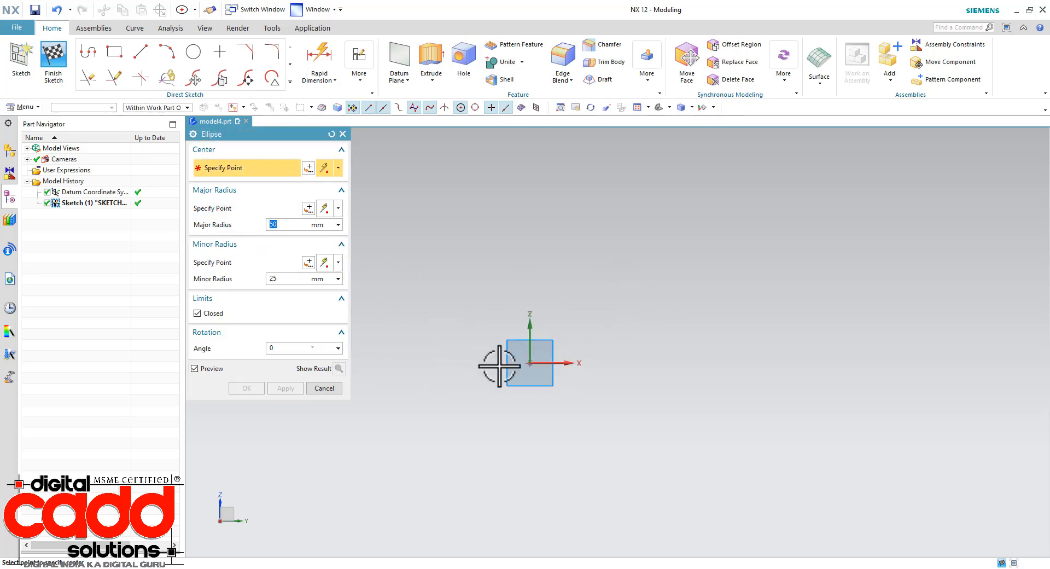
pyautogui.click(530, 363)
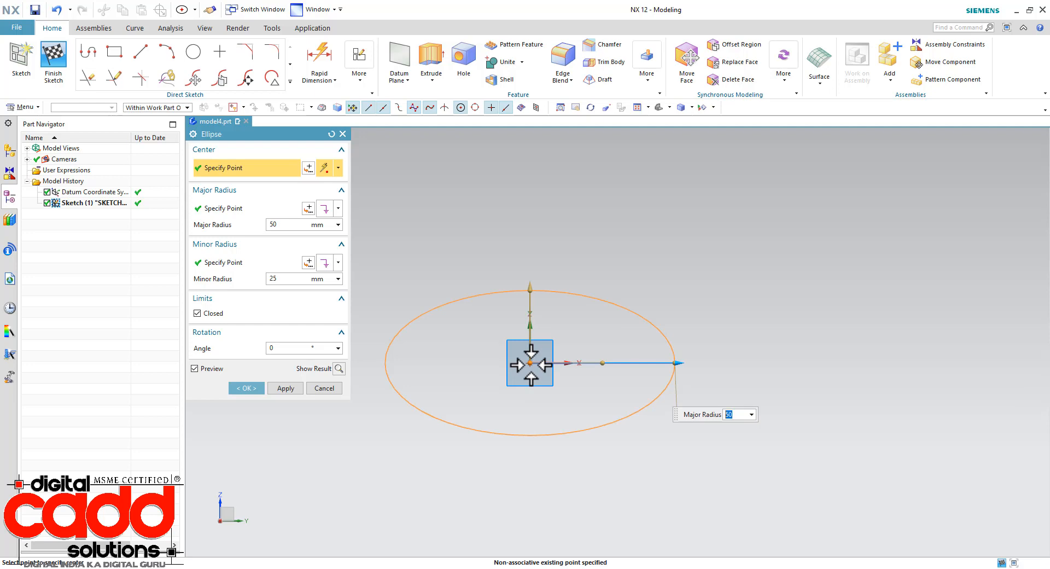
pyautogui.click(276, 279)
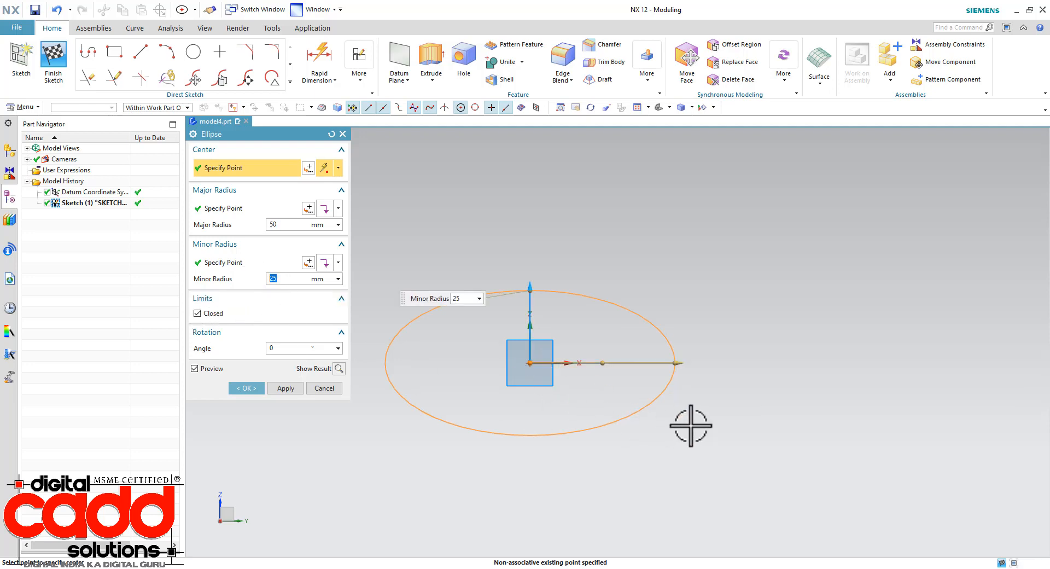
# - Try rotation angles of 45°, 30° and about 17° on the ellipse preview
pyautogui.click(281, 348)
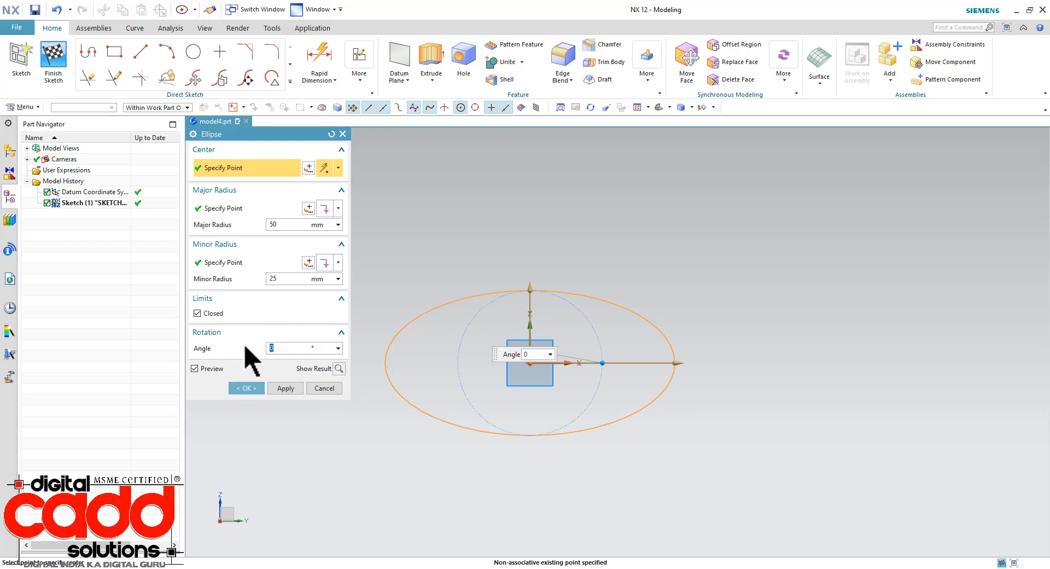
pyautogui.write('45')
pyautogui.press('Return')
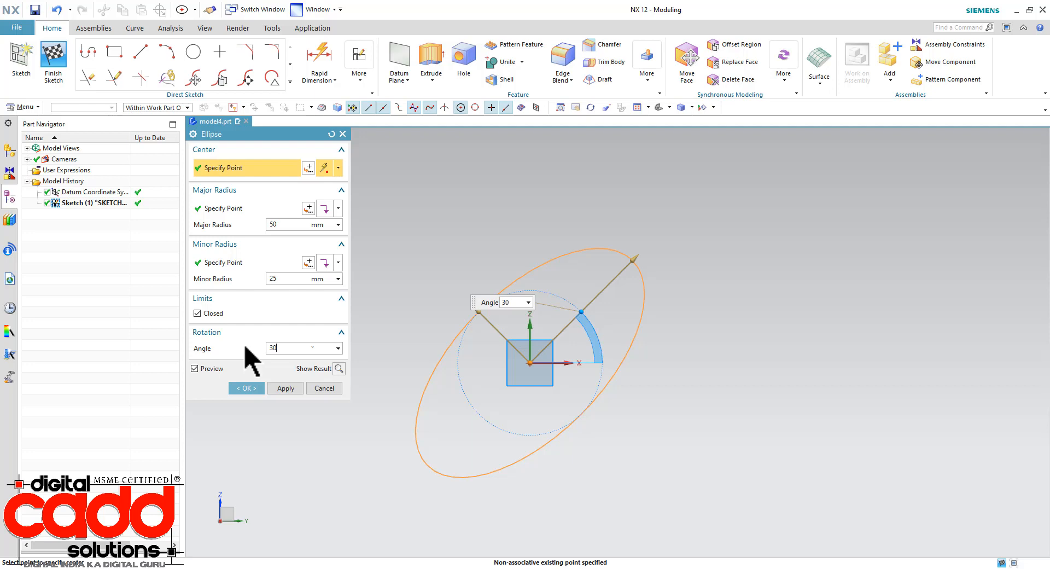
pyautogui.press('Return')
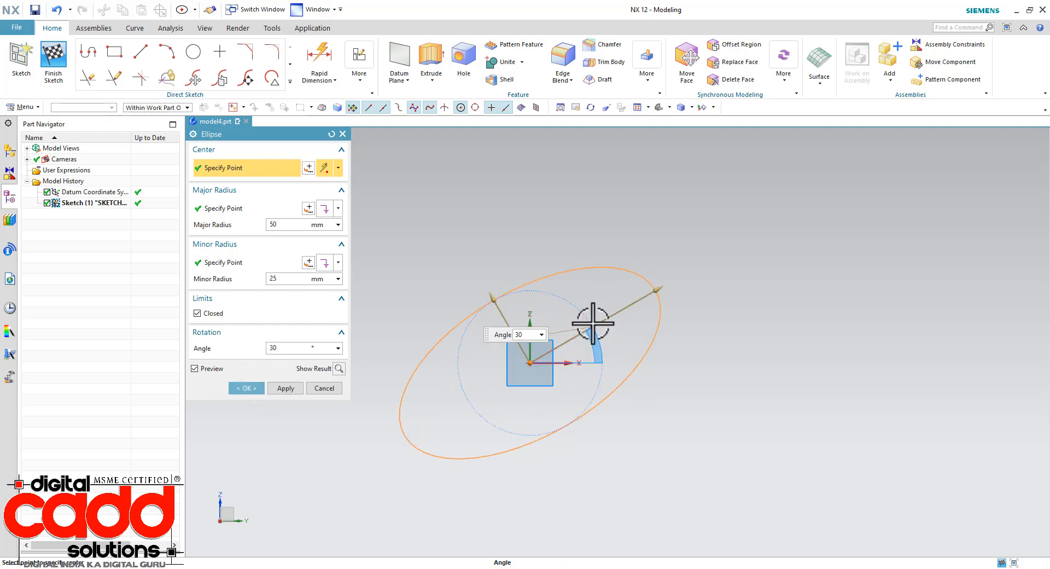
pyautogui.moveTo(593, 323); pyautogui.dragTo(575, 343)
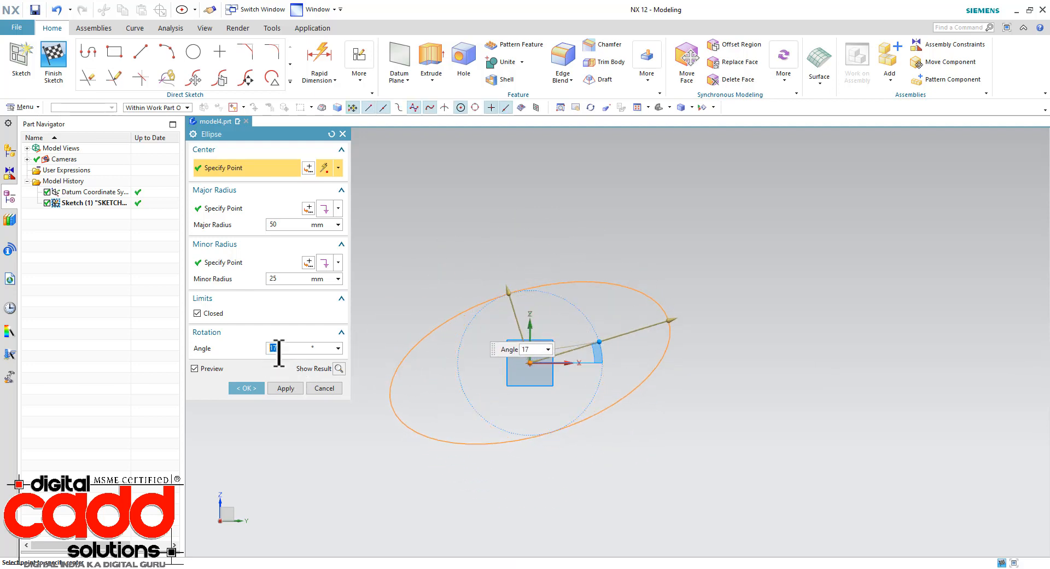
# - Set the ellipse's rotation to 0° and create it
pyautogui.press('Return')
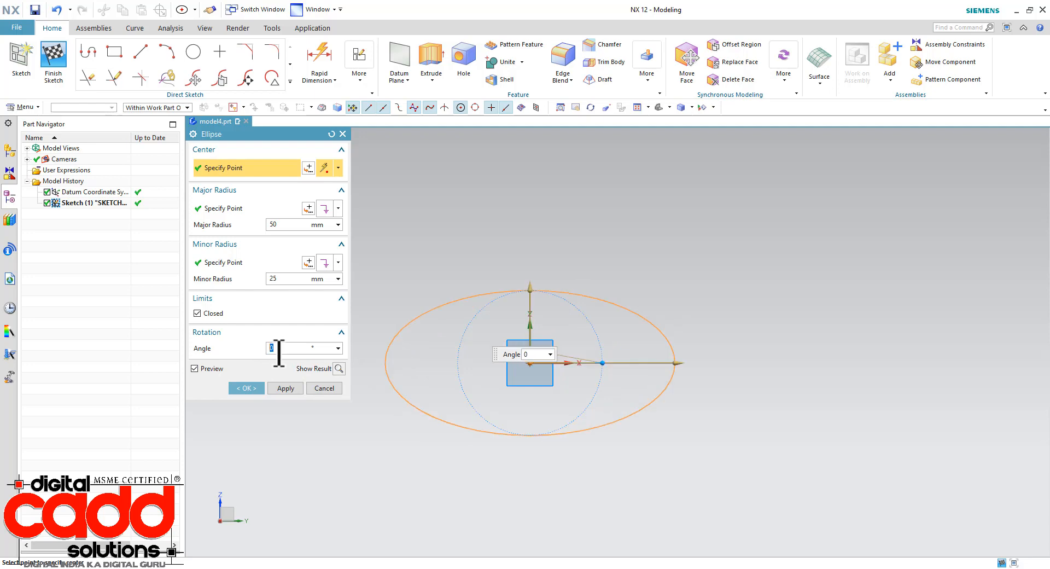
pyautogui.click(284, 388)
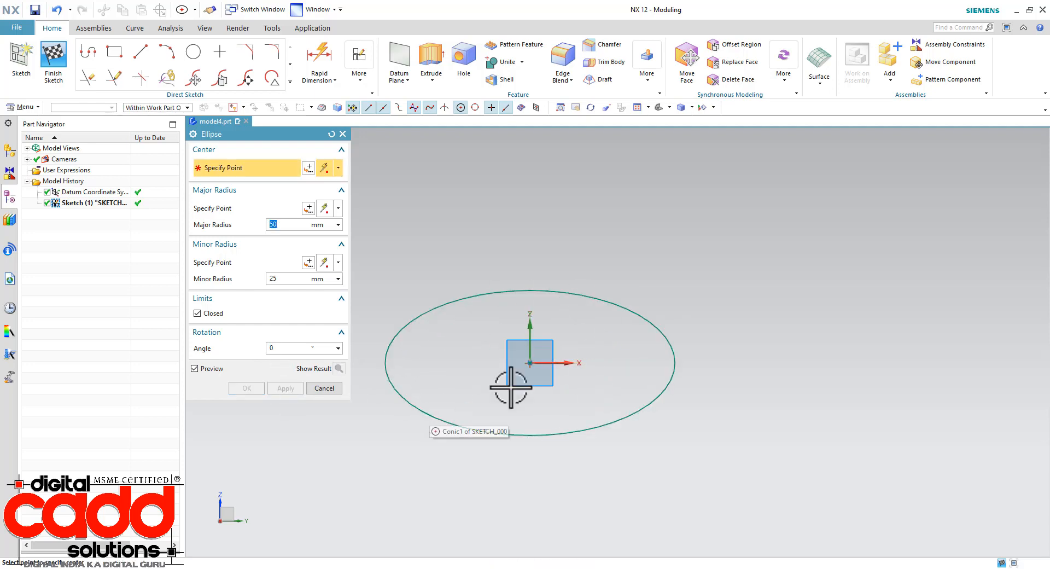
# - Create an open half ellipse above and right of the first, with radii 50 and 25 mm and limits from 0° to 180°
pyautogui.scroll(-4, 452, 433)
pyautogui.scroll(4, 747, 374)
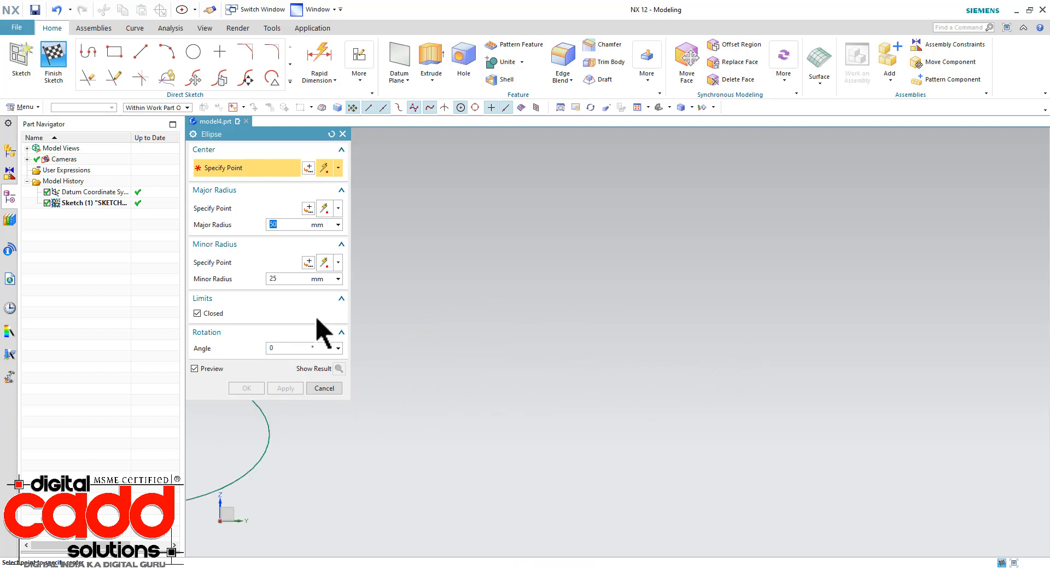
pyautogui.click(644, 343)
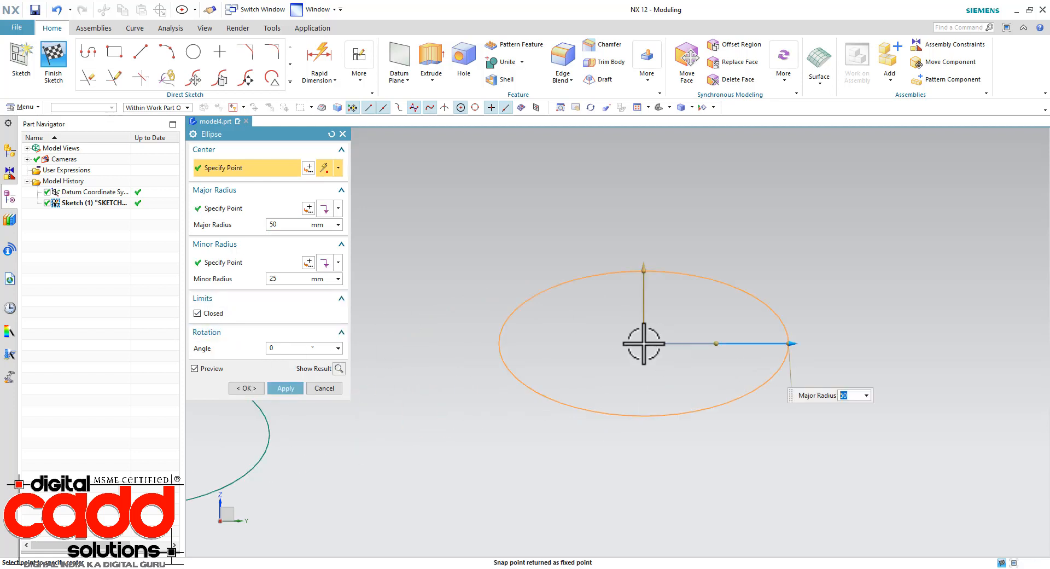
pyautogui.click(213, 314)
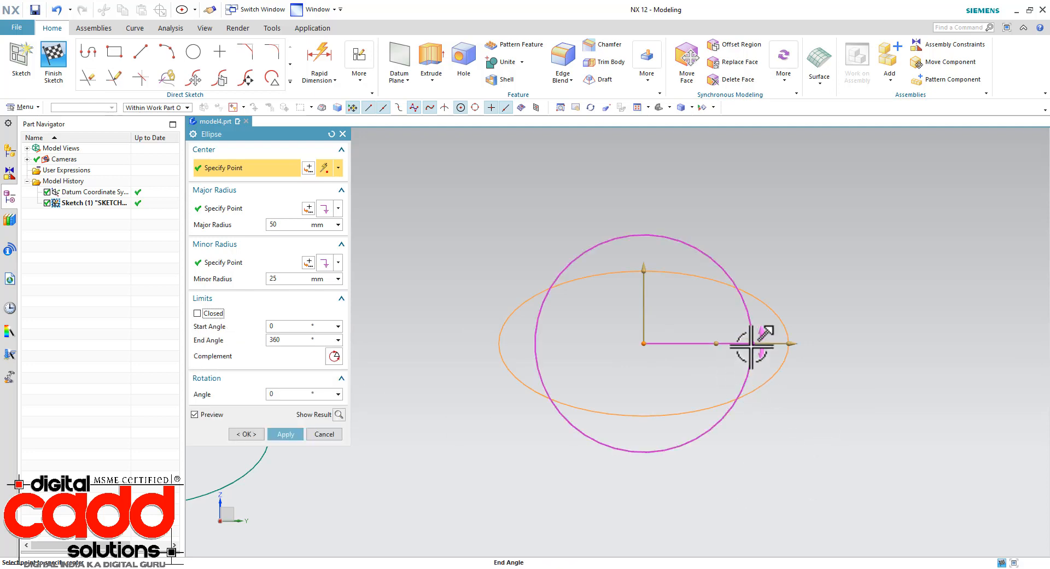
pyautogui.moveTo(752, 343); pyautogui.dragTo(508, 352)
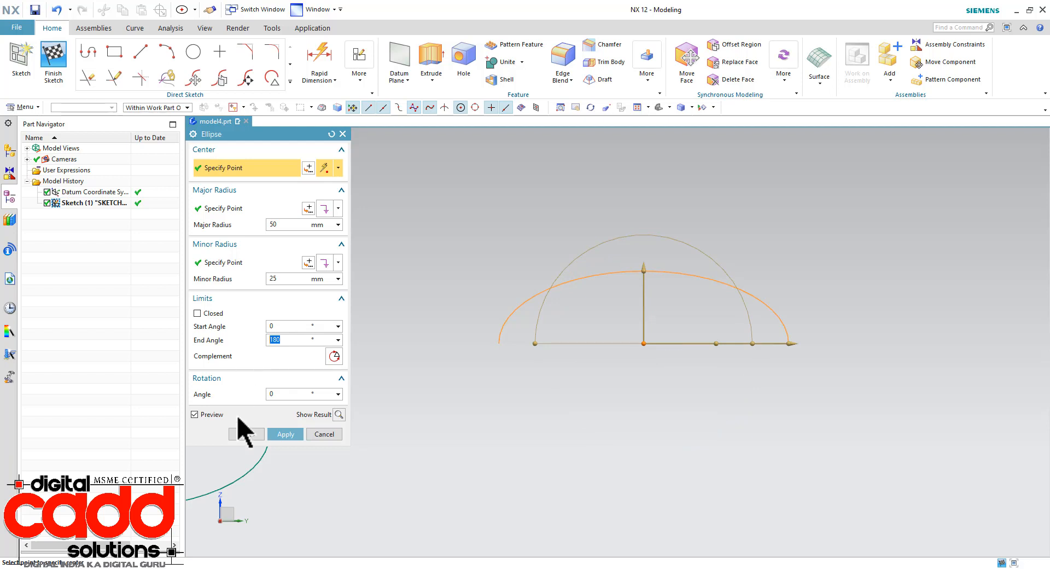
pyautogui.click(274, 435)
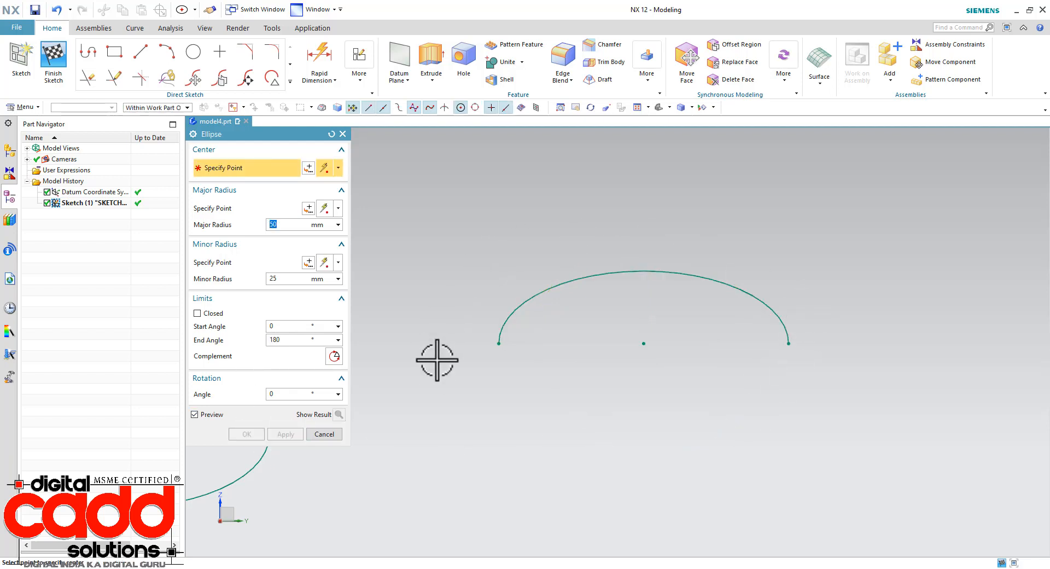
pyautogui.click(333, 356)
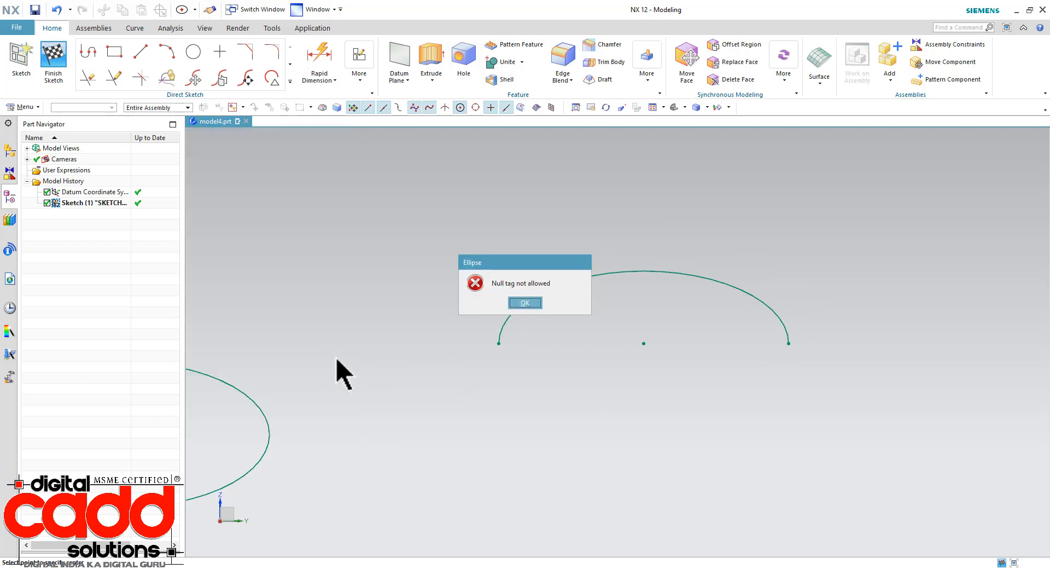
pyautogui.click(526, 303)
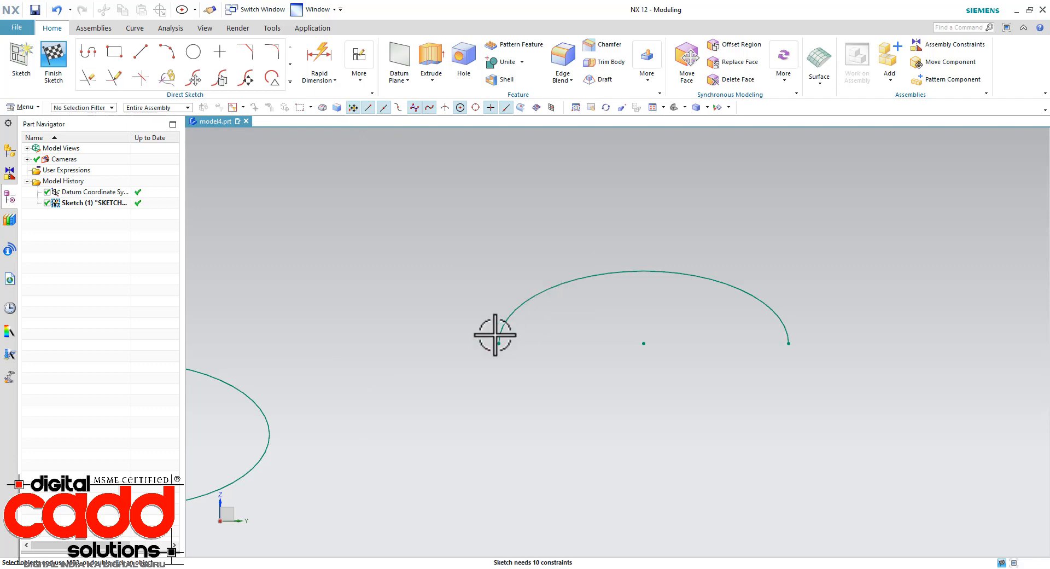
# - Place another open ellipse right of the half ellipse, with radii 50 and 25 mm, and use Complement to span 180° to 360°
pyautogui.click(290, 81)
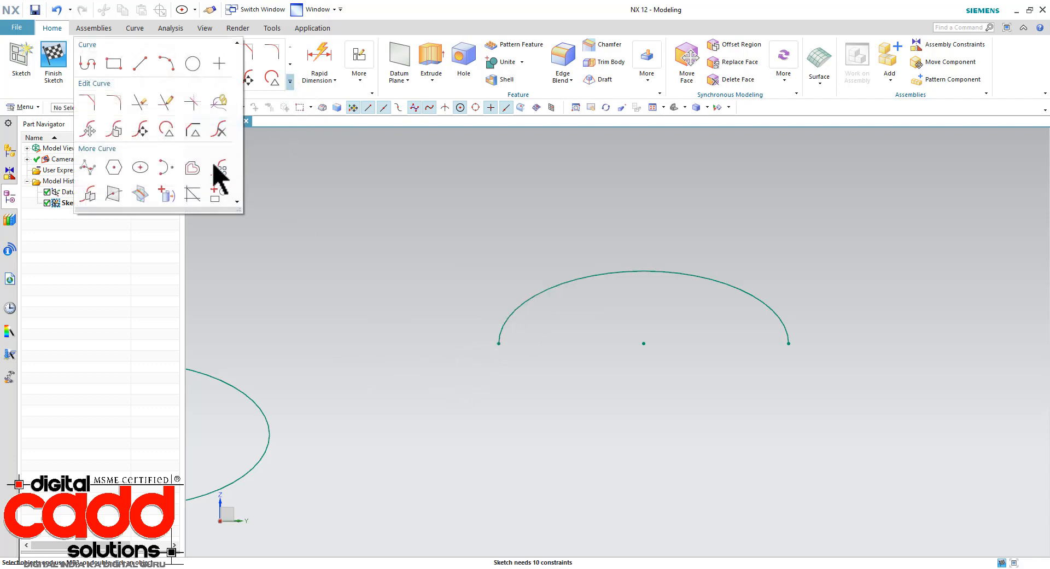
pyautogui.click(143, 171)
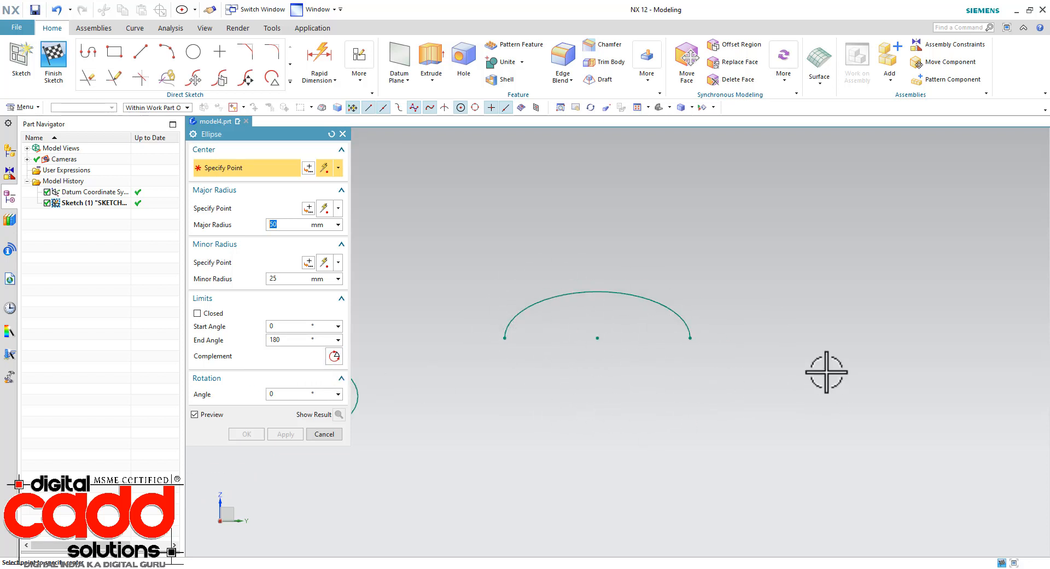
pyautogui.click(742, 322)
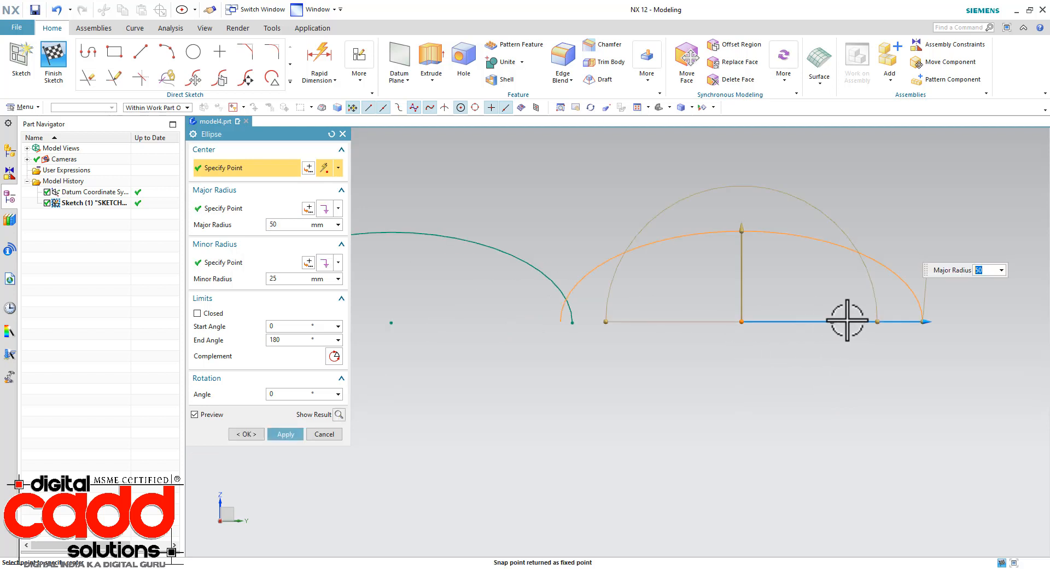
pyautogui.click(334, 356)
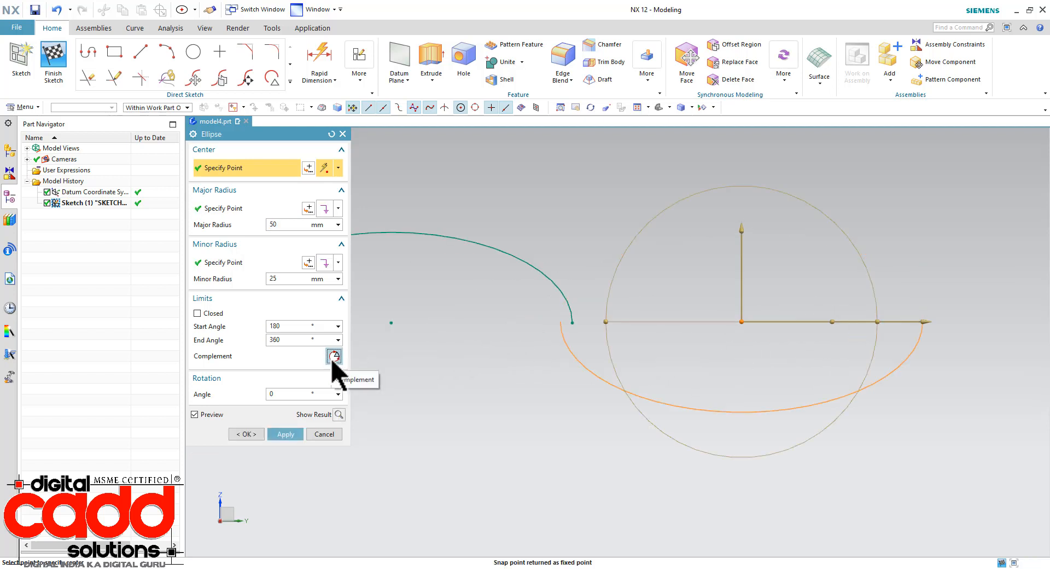
# - Switch the previewed half ellipse back and forth between its complementary halves, ending on the 180° to 360° lower half
pyautogui.click(334, 356)
pyautogui.click(334, 356)
pyautogui.click(334, 356)
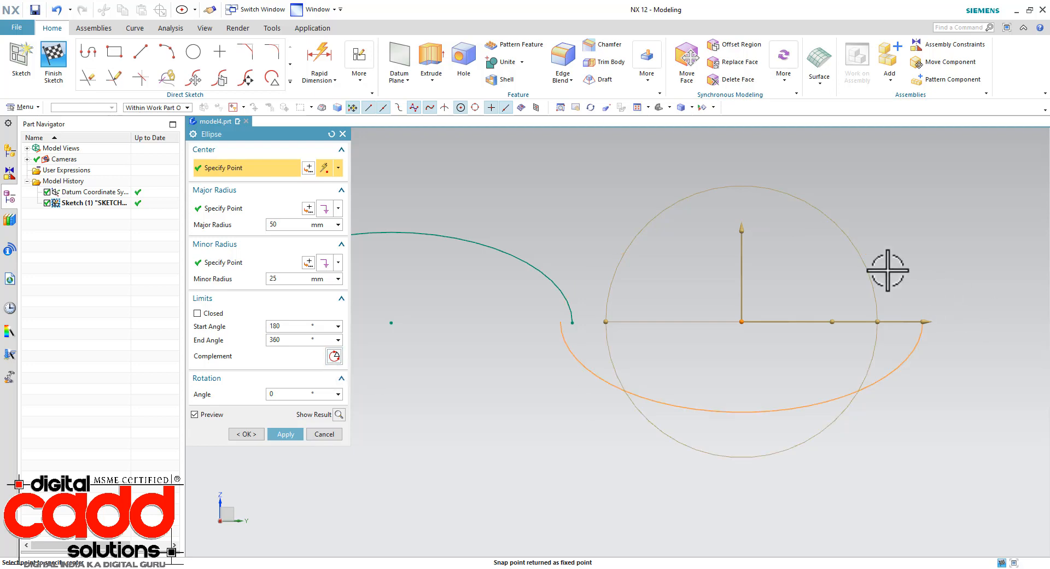
pyautogui.click(870, 259)
pyautogui.scroll(-3, 575, 380)
pyautogui.scroll(3, 793, 329)
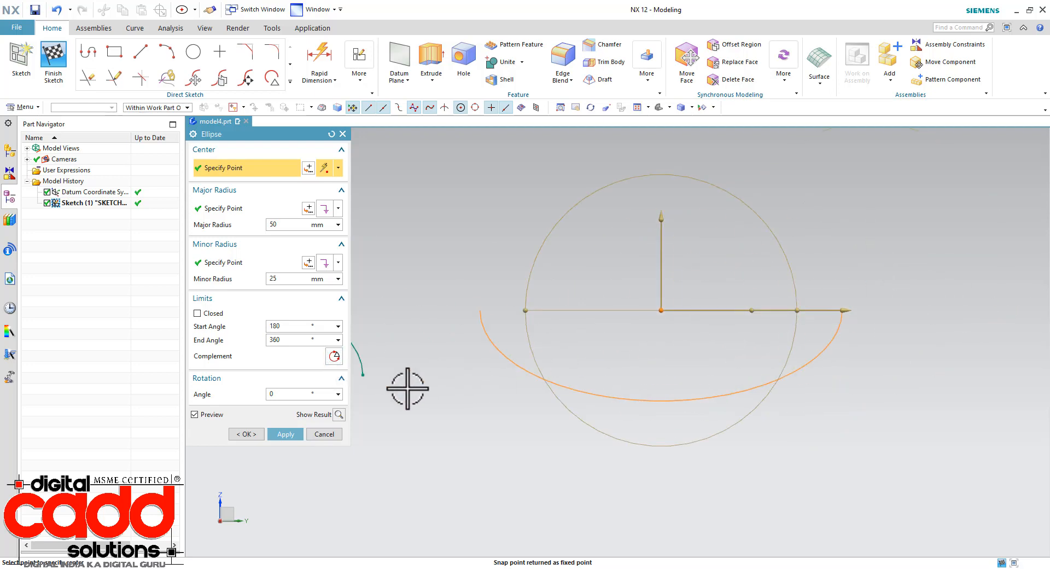
pyautogui.click(333, 356)
pyautogui.click(335, 357)
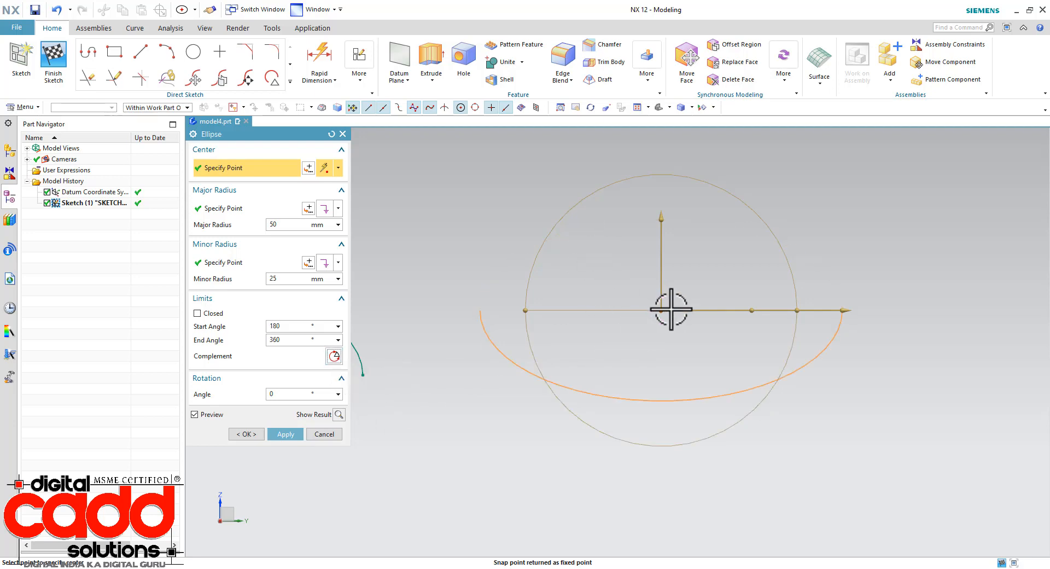
# - Toggle the previewed half ellipse to its complement and back, and set its start angle to 270°
pyautogui.click(335, 356)
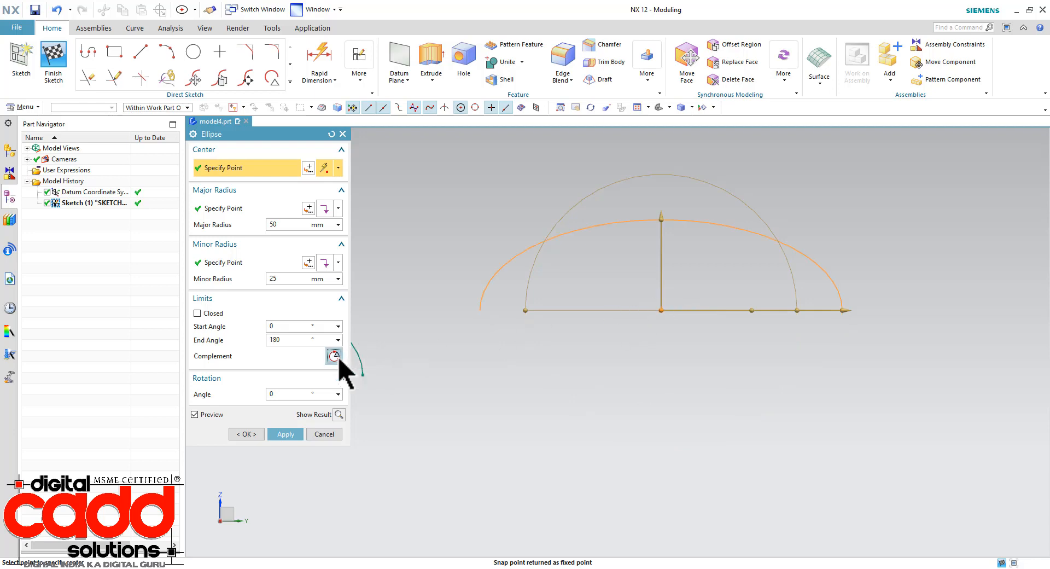
pyautogui.click(334, 356)
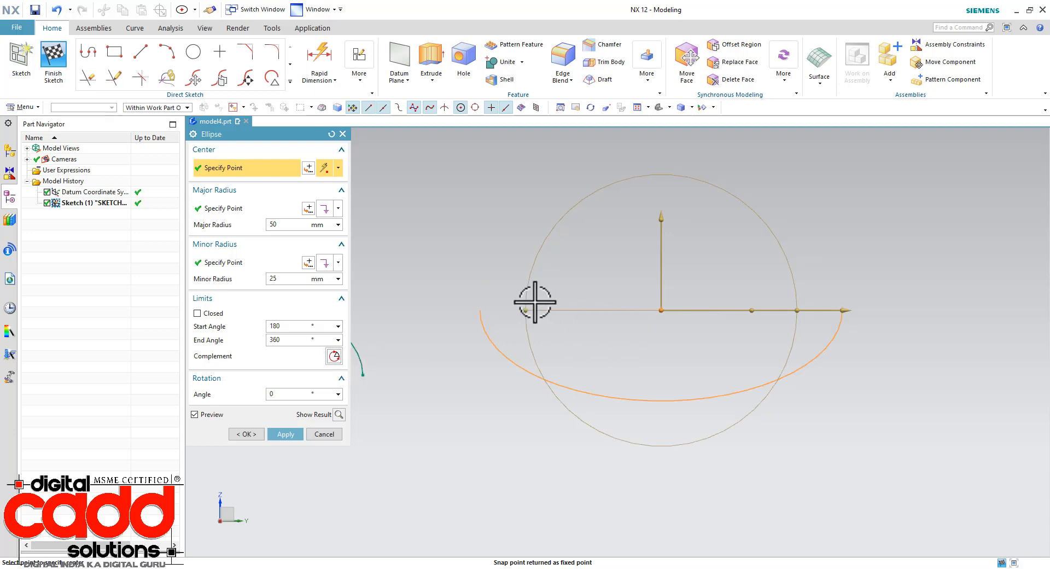
pyautogui.moveTo(526, 311); pyautogui.dragTo(659, 423)
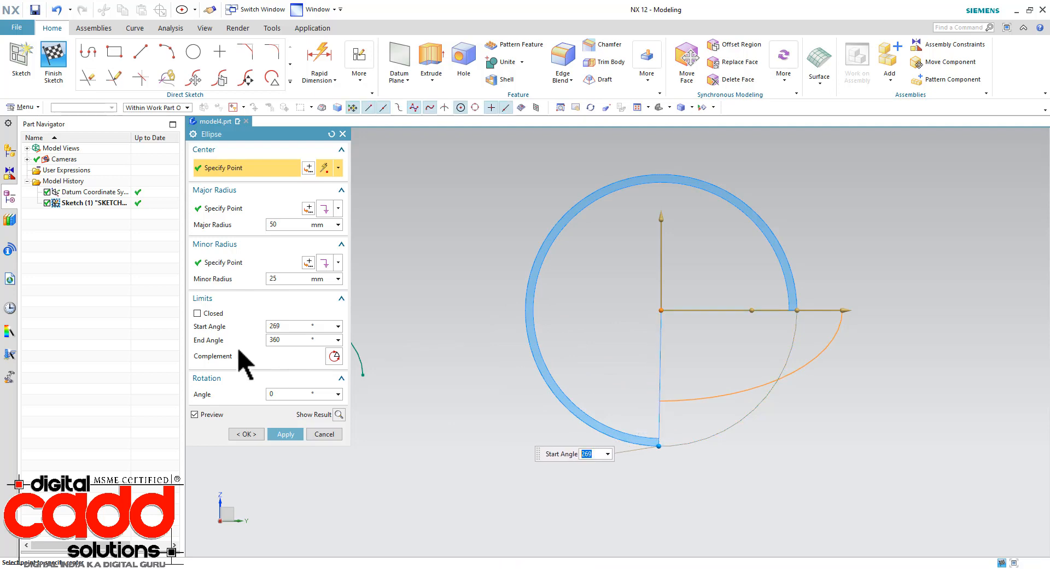
pyautogui.click(279, 326)
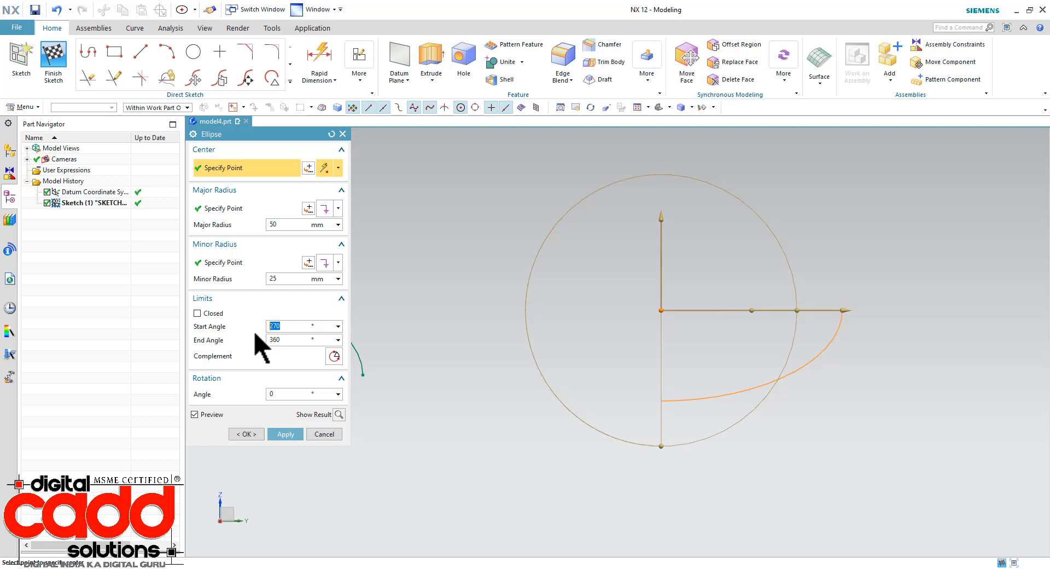
# - Use Complement to turn the quarter arc into the 0° to 270° portion and create the open ellipse
pyautogui.click(334, 357)
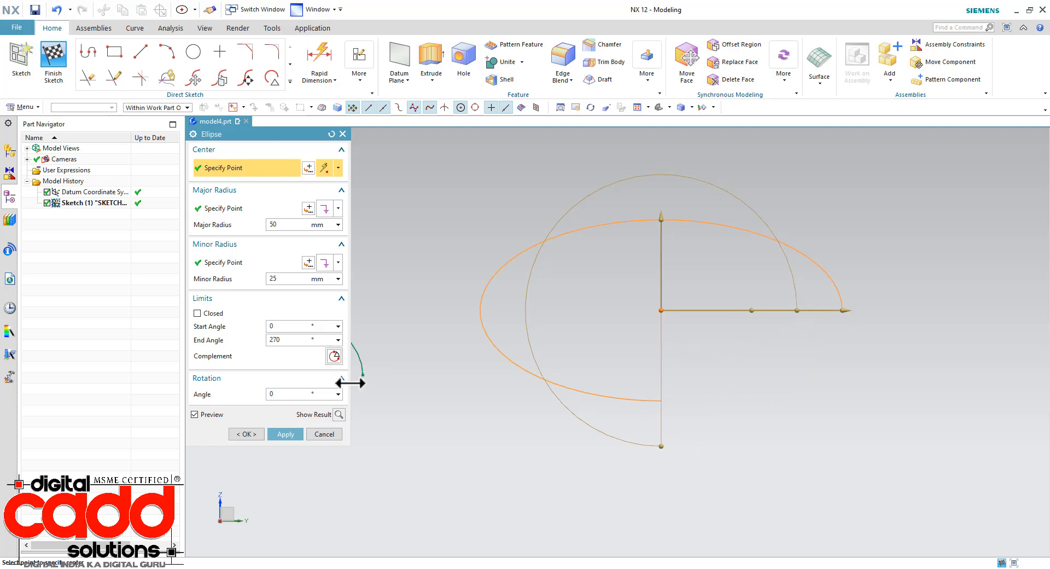
pyautogui.click(339, 357)
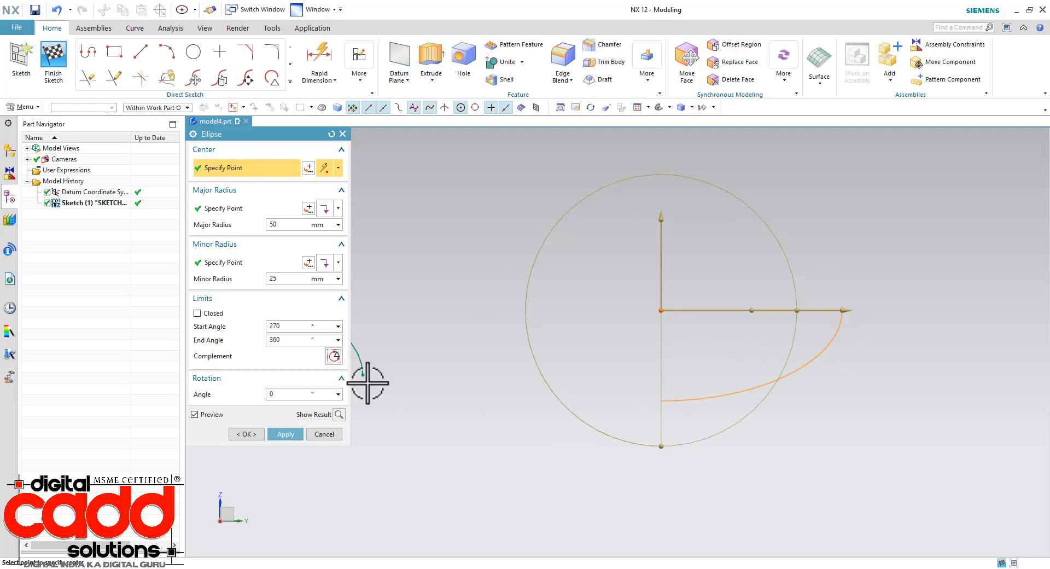
pyautogui.click(340, 358)
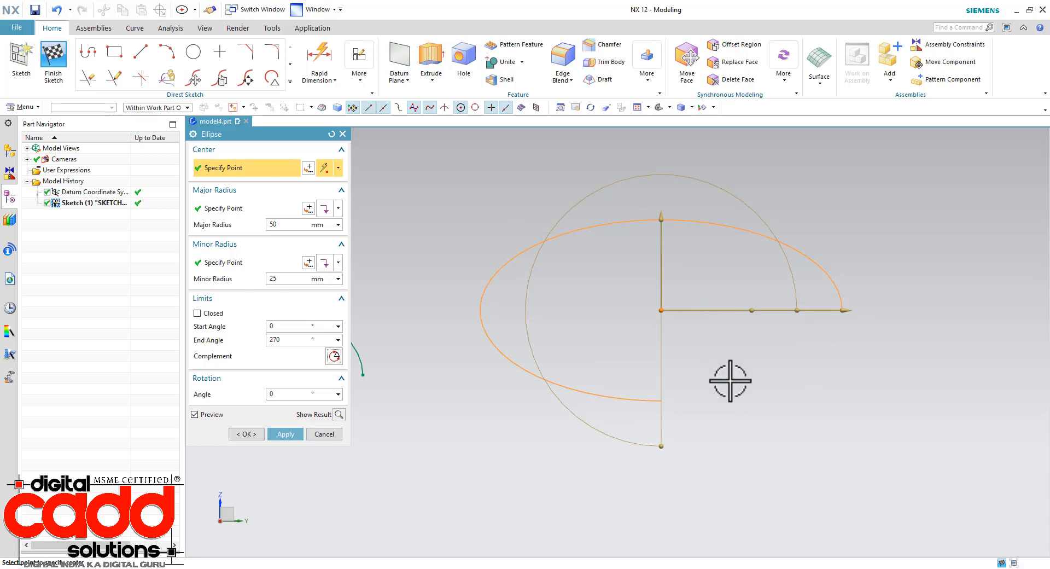
pyautogui.click(290, 437)
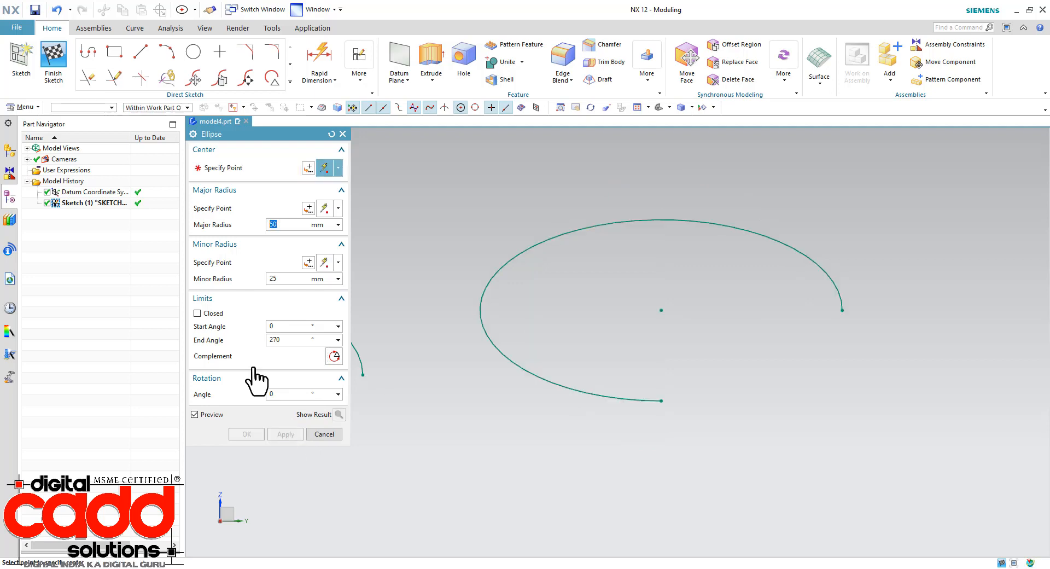
# - Create a closed ellipse right of the open ones, with a 60 mm major radius and a 32 mm minor radius
pyautogui.click(212, 314)
pyautogui.scroll(-3, 428, 384)
pyautogui.click(746, 328)
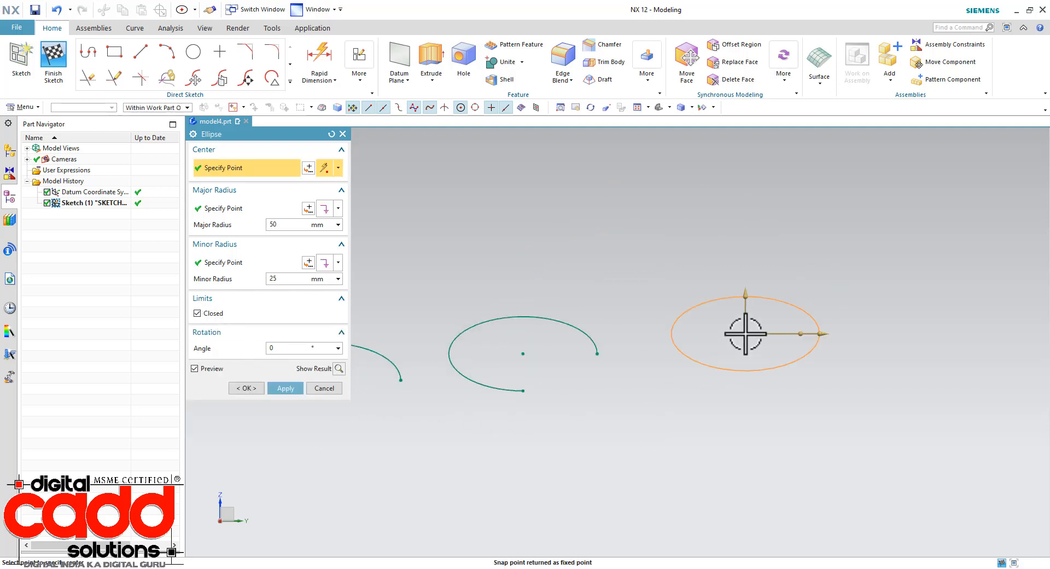
pyautogui.scroll(3, 837, 356)
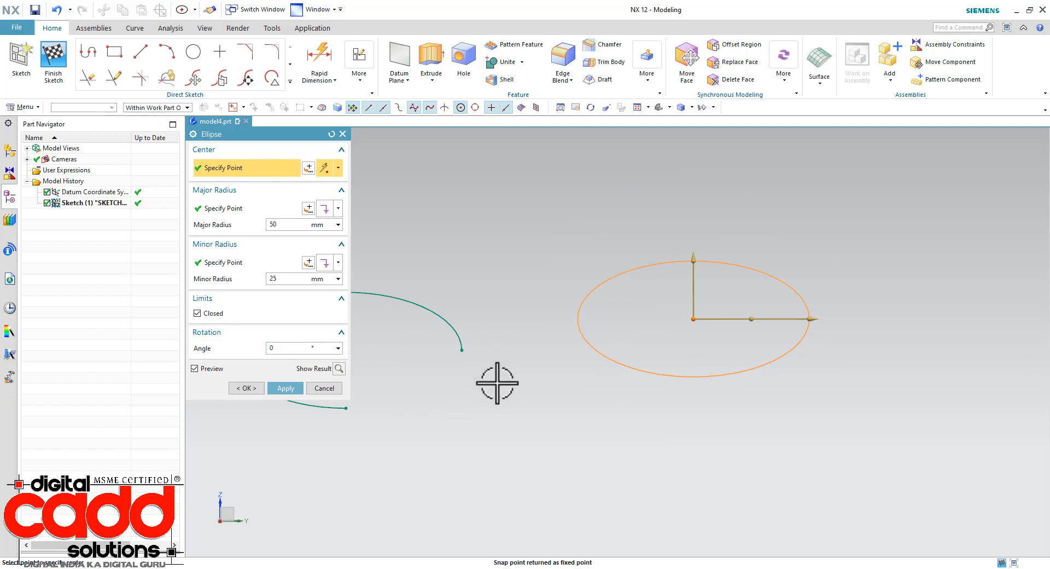
pyautogui.scroll(2, 724, 363)
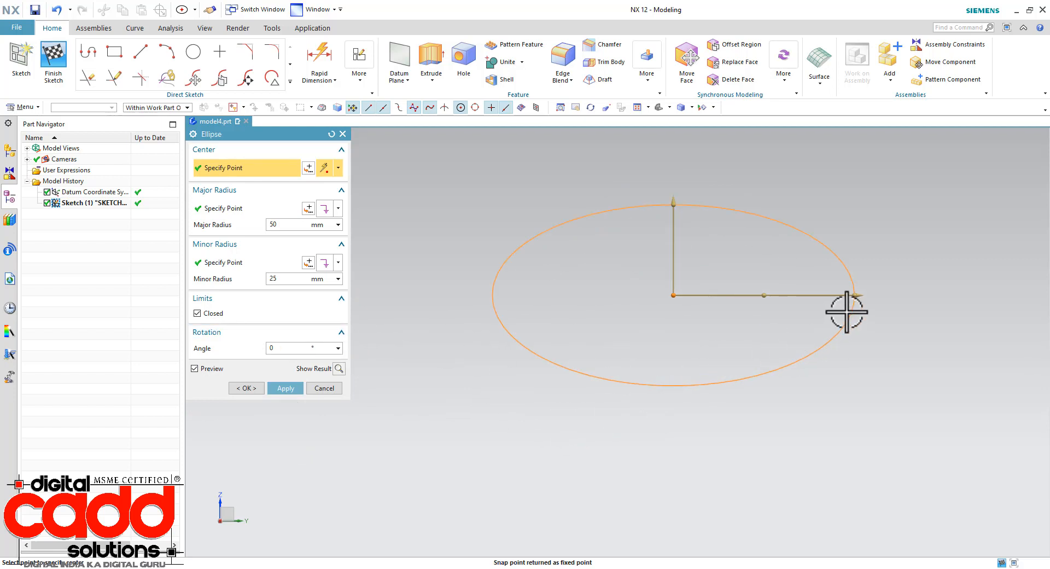
pyautogui.moveTo(866, 294); pyautogui.dragTo(886, 293)
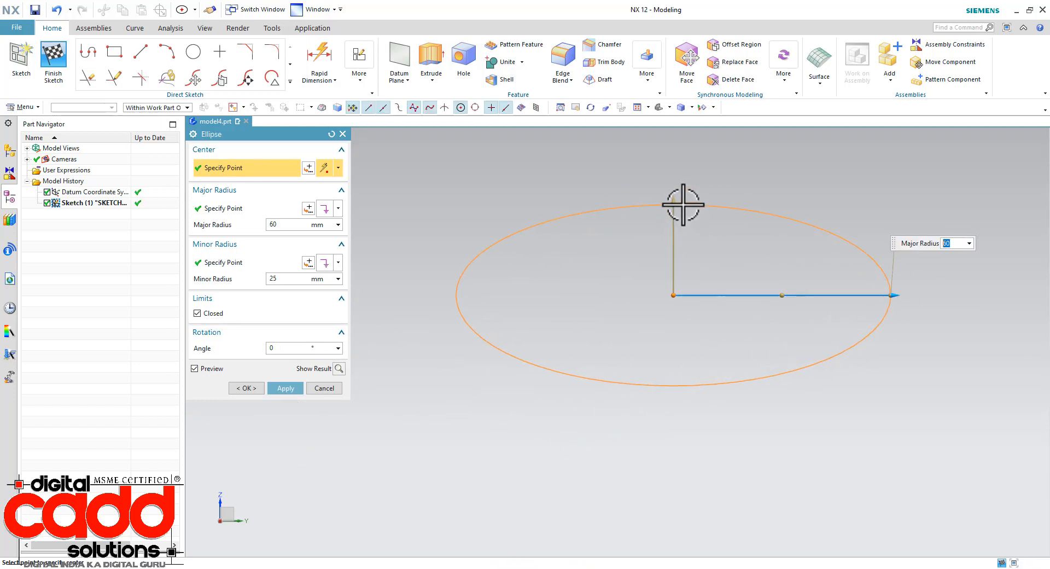
pyautogui.moveTo(676, 204); pyautogui.dragTo(675, 179)
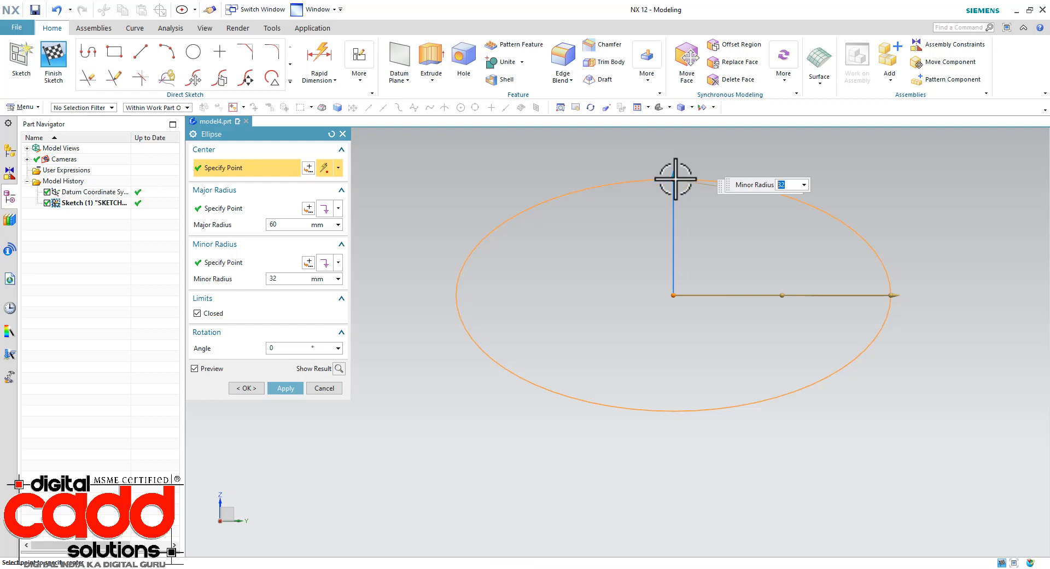
pyautogui.click(246, 388)
# - Create a Conic right of the closed ellipse with Rho 0.5 and its control point high above and between the endpoints
pyautogui.scroll(-3, 312, 223)
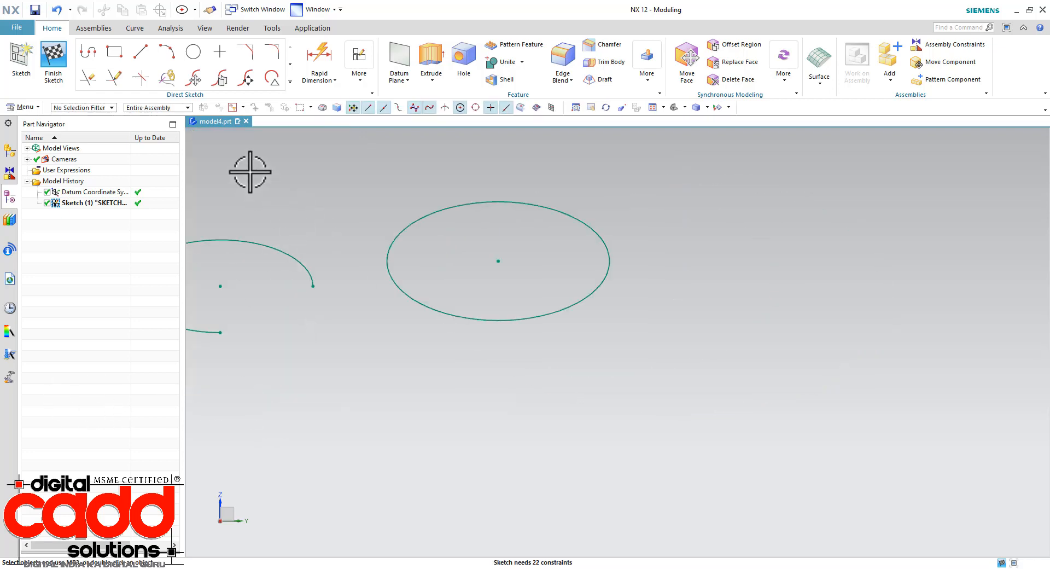
pyautogui.click(290, 81)
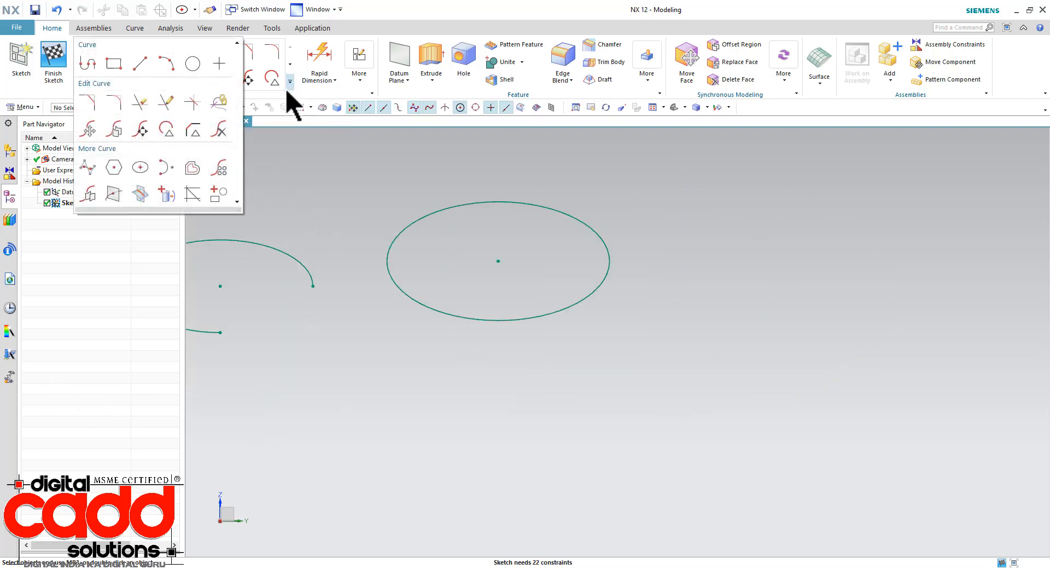
pyautogui.click(166, 183)
pyautogui.scroll(-3, 349, 382)
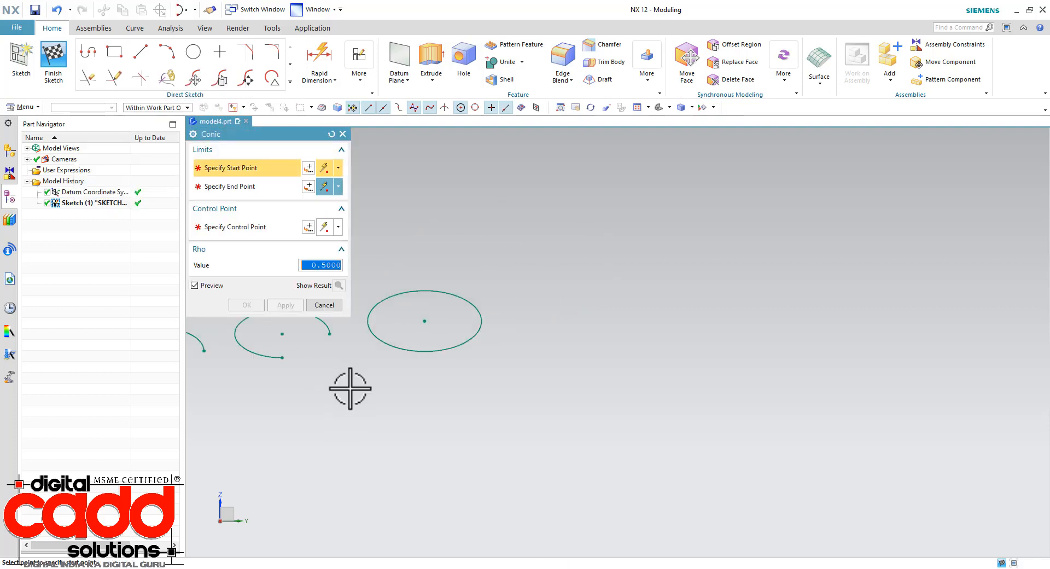
pyautogui.click(524, 395)
pyautogui.click(715, 390)
pyautogui.click(633, 264)
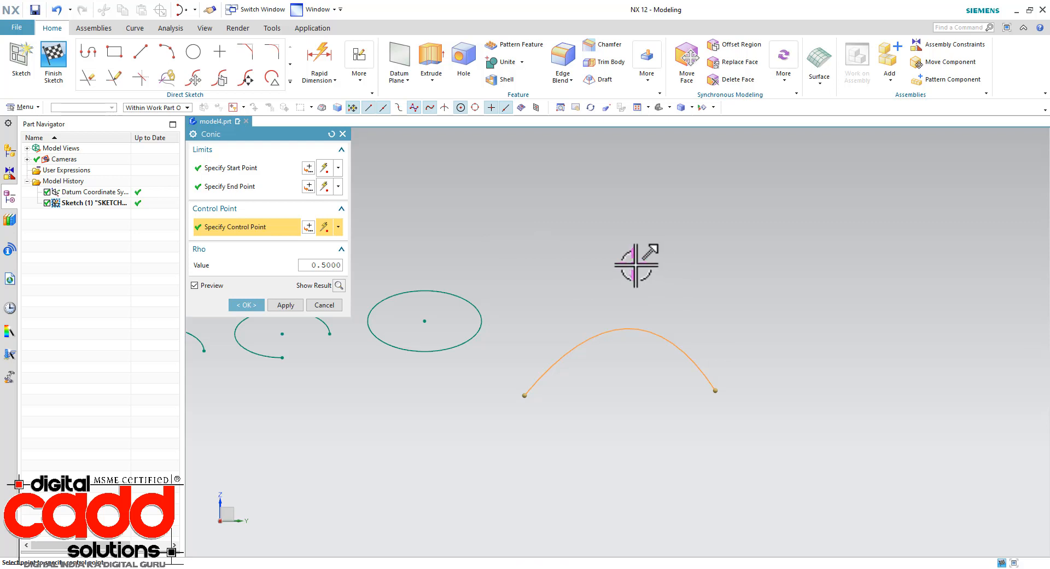
pyautogui.moveTo(633, 264); pyautogui.dragTo(604, 207)
pyautogui.click(279, 302)
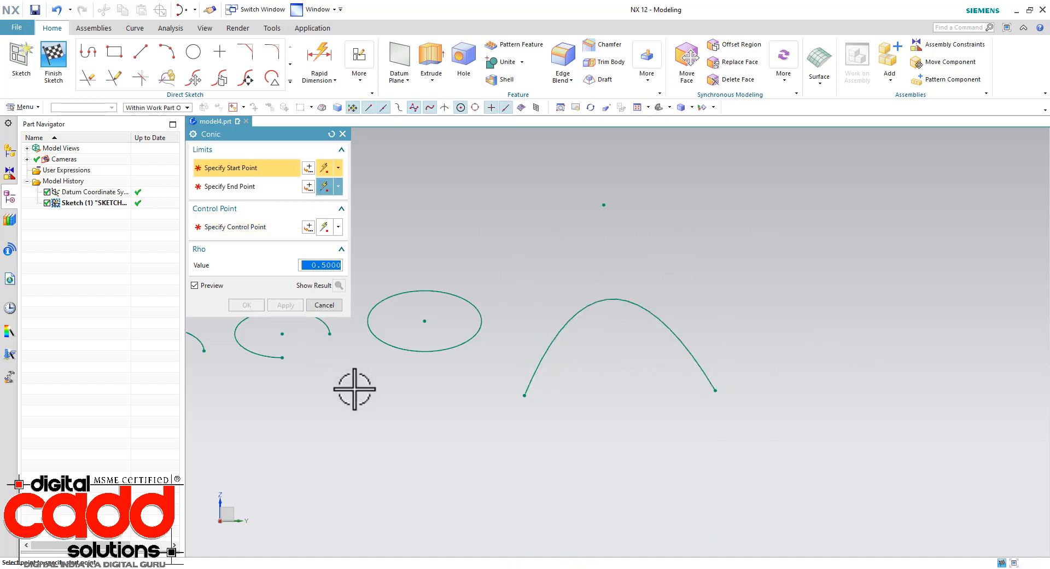
# - Create a second, wider conic right of the first with Rho 0.5, moving its control point up and left beyond the start point
pyautogui.scroll(-4, 355, 390)
pyautogui.scroll(3, 636, 391)
pyautogui.click(533, 389)
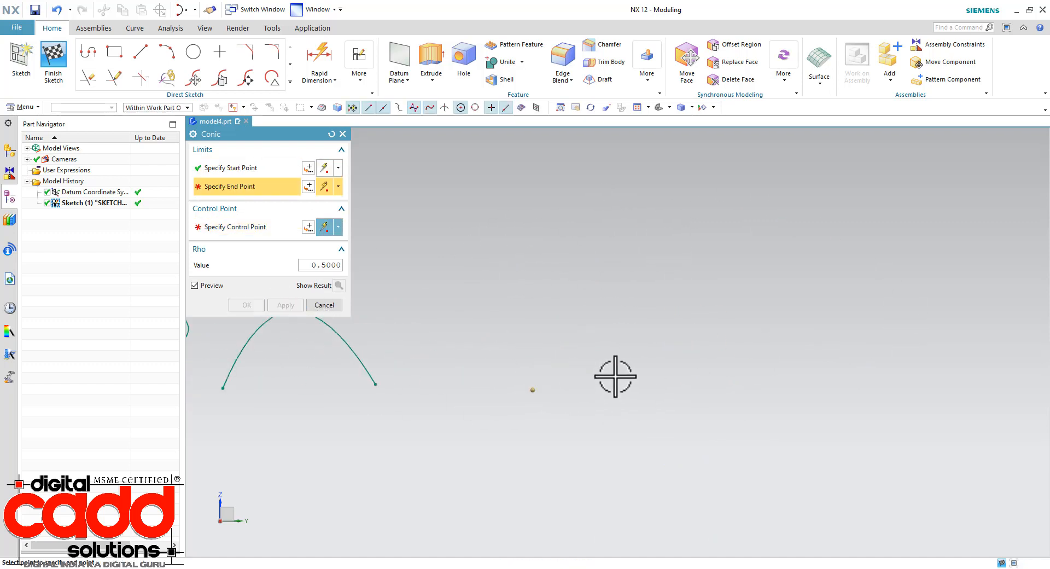
pyautogui.click(813, 368)
pyautogui.click(639, 231)
pyautogui.moveTo(640, 230); pyautogui.dragTo(476, 220)
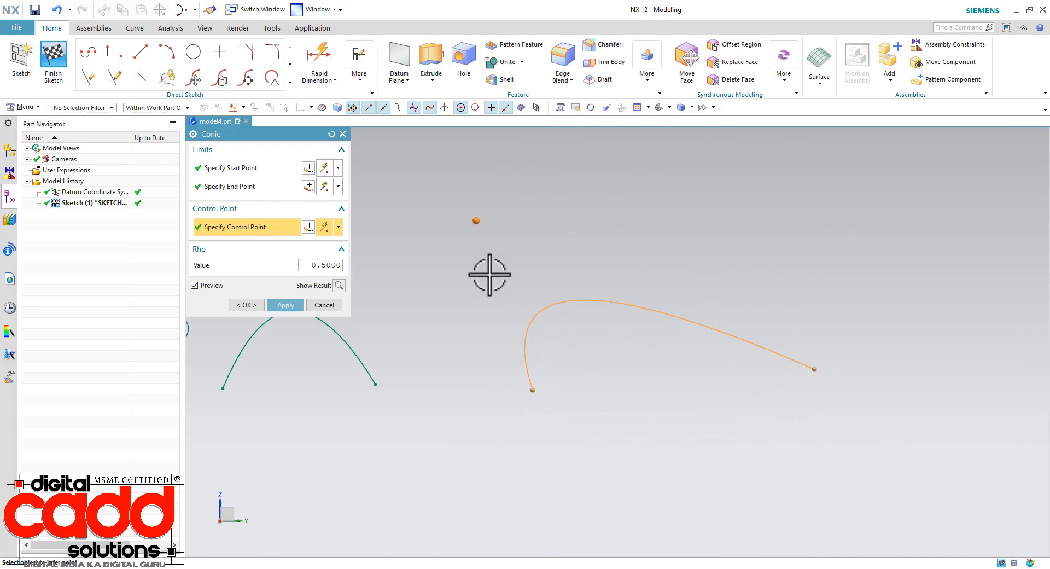
pyautogui.click(246, 305)
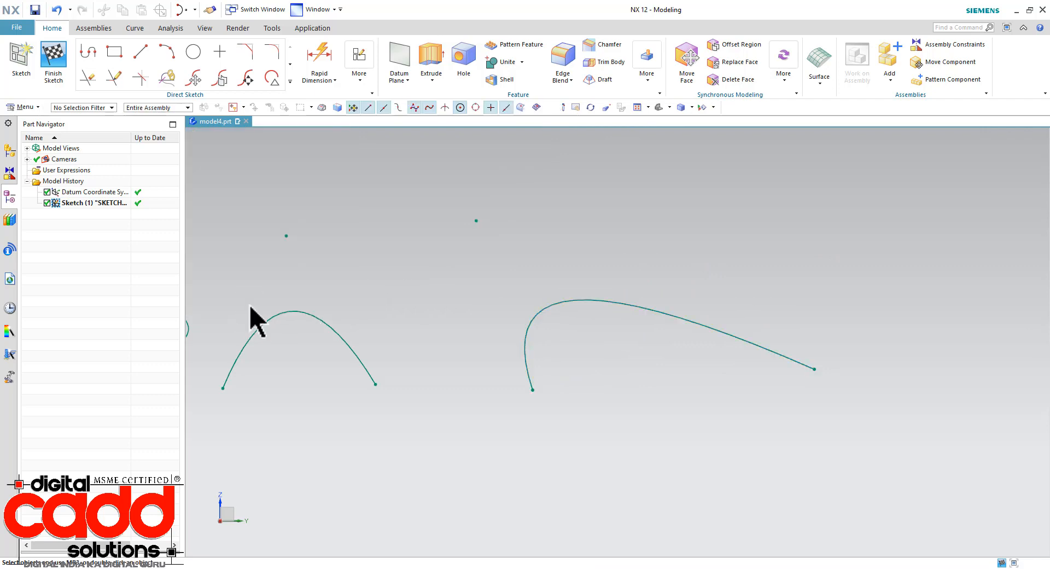
pyautogui.click(290, 81)
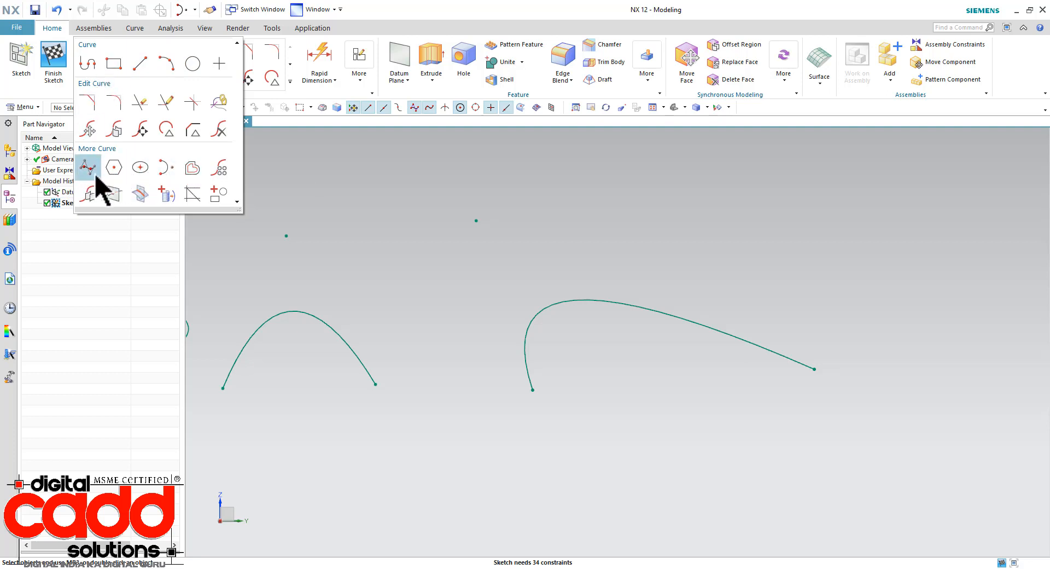
pyautogui.click(435, 289)
pyautogui.scroll(-1, 489, 311)
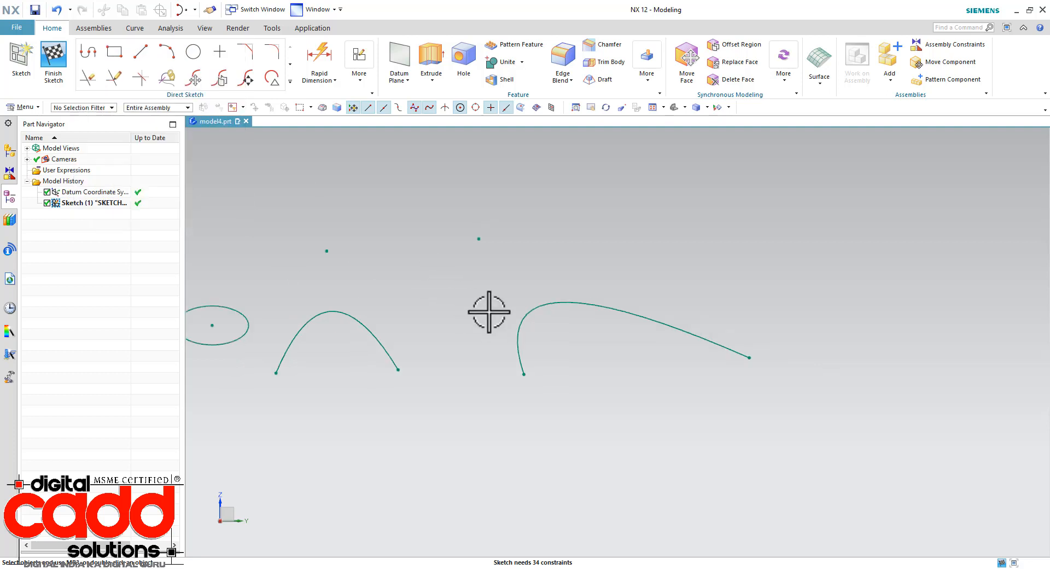
pyautogui.scroll(-6, 489, 311)
pyautogui.scroll(3, 357, 327)
pyautogui.scroll(1, 634, 364)
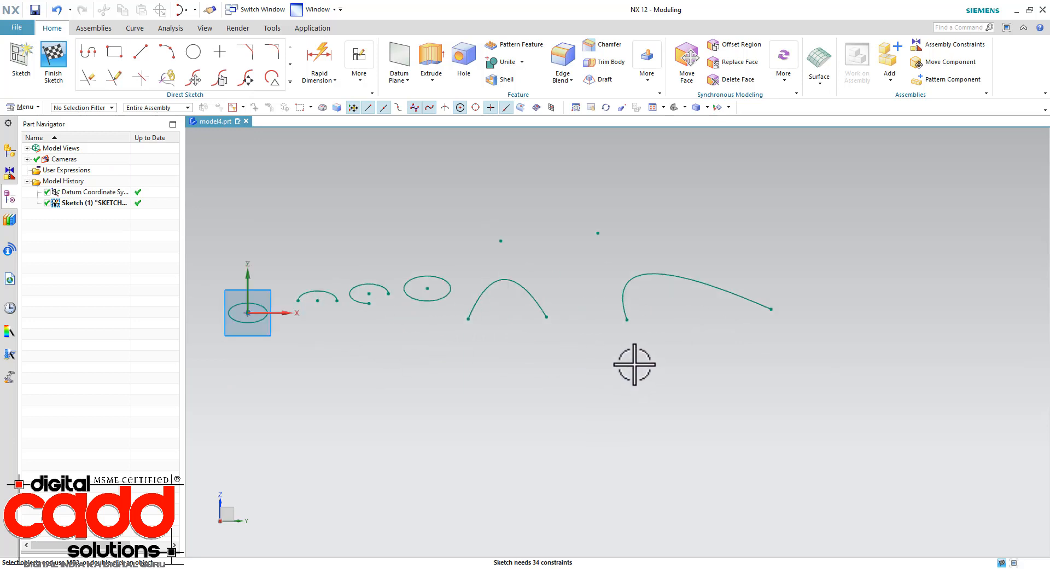